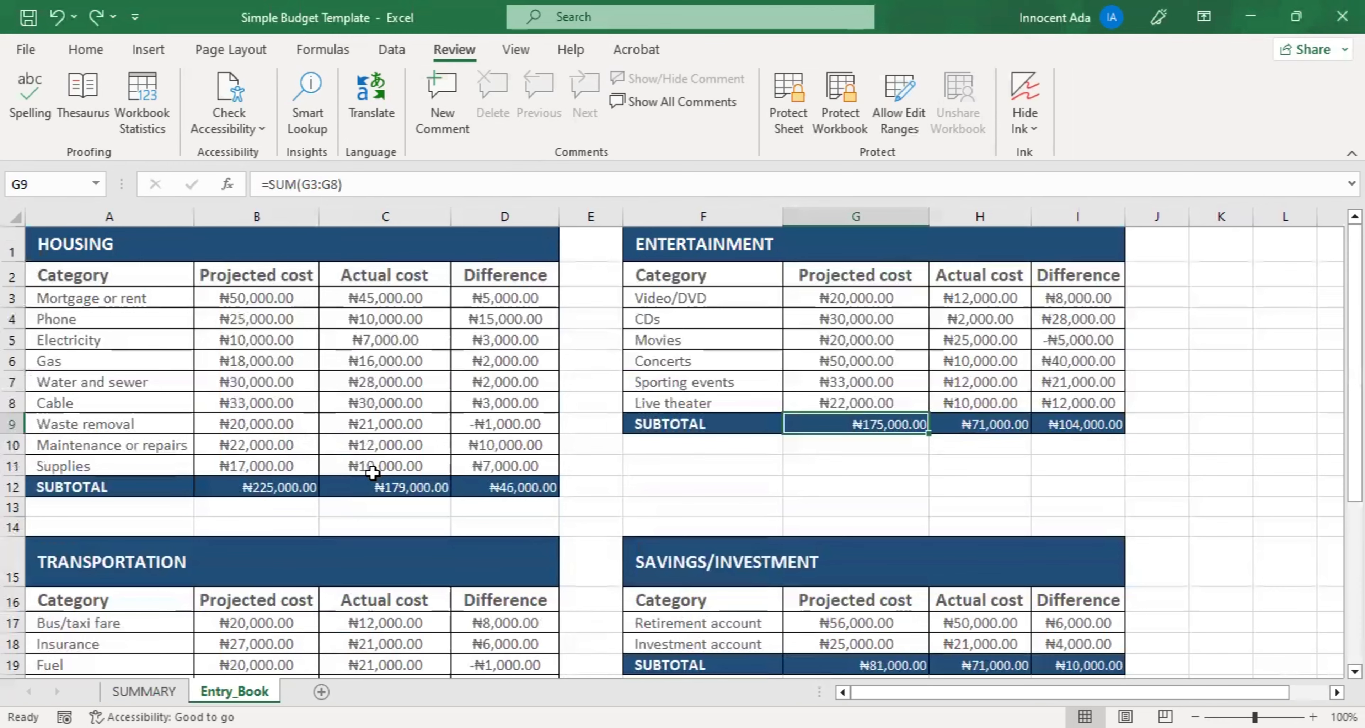
Look over the completed budget tables on the Entry_Book sheet and open the SUMMARY sheet.
scroll(373, 472, down, 6)
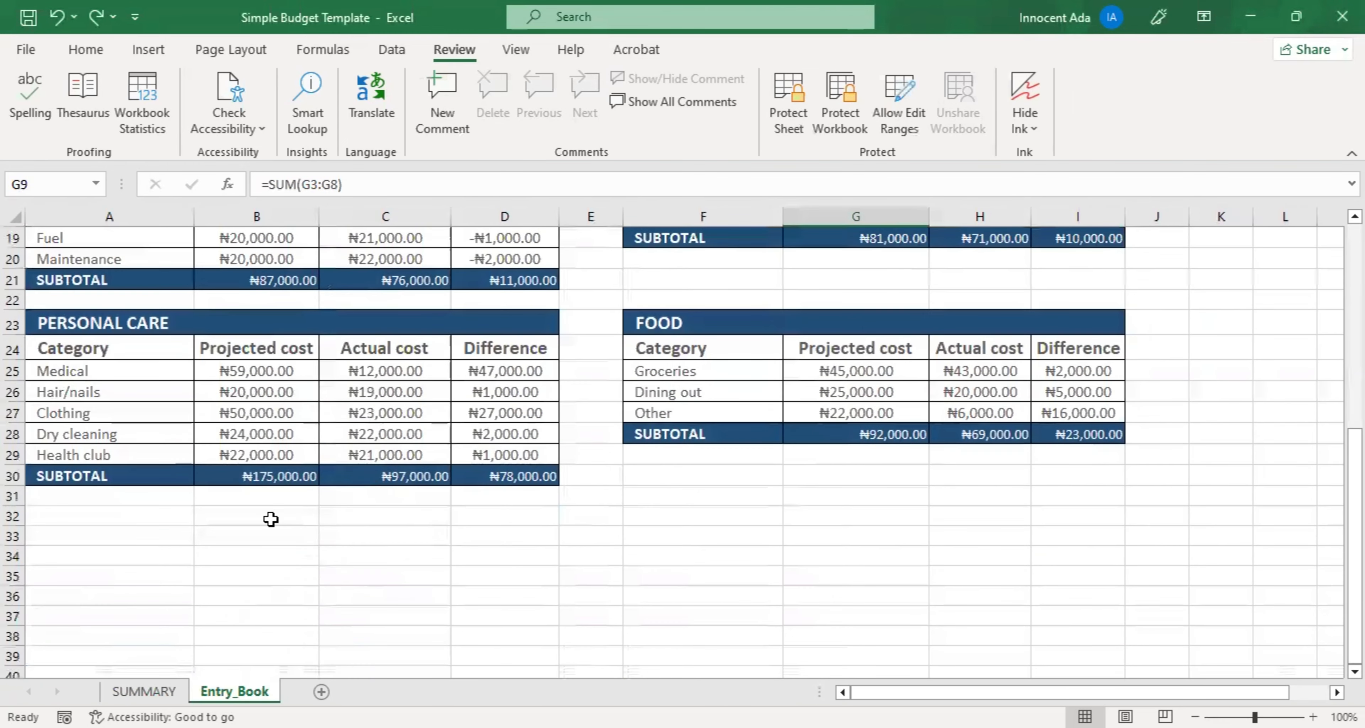
click(150, 691)
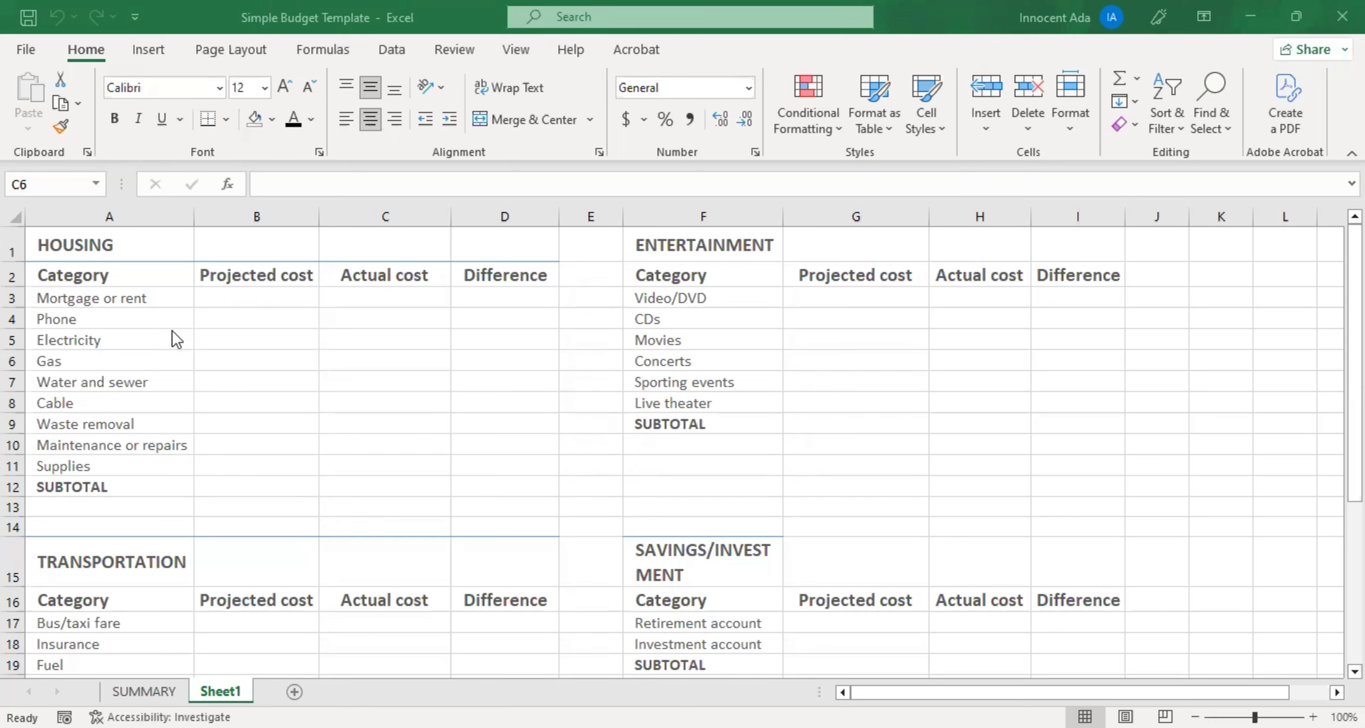
Examine the unformatted HOUSING, ENTERTAINMENT, TRANSPORTATION, SAVINGS/INVESTMENT, PERSONAL CARE and FOOD sections on Sheet1.
drag(103, 254, 478, 481)
drag(716, 253, 1001, 448)
click(169, 560)
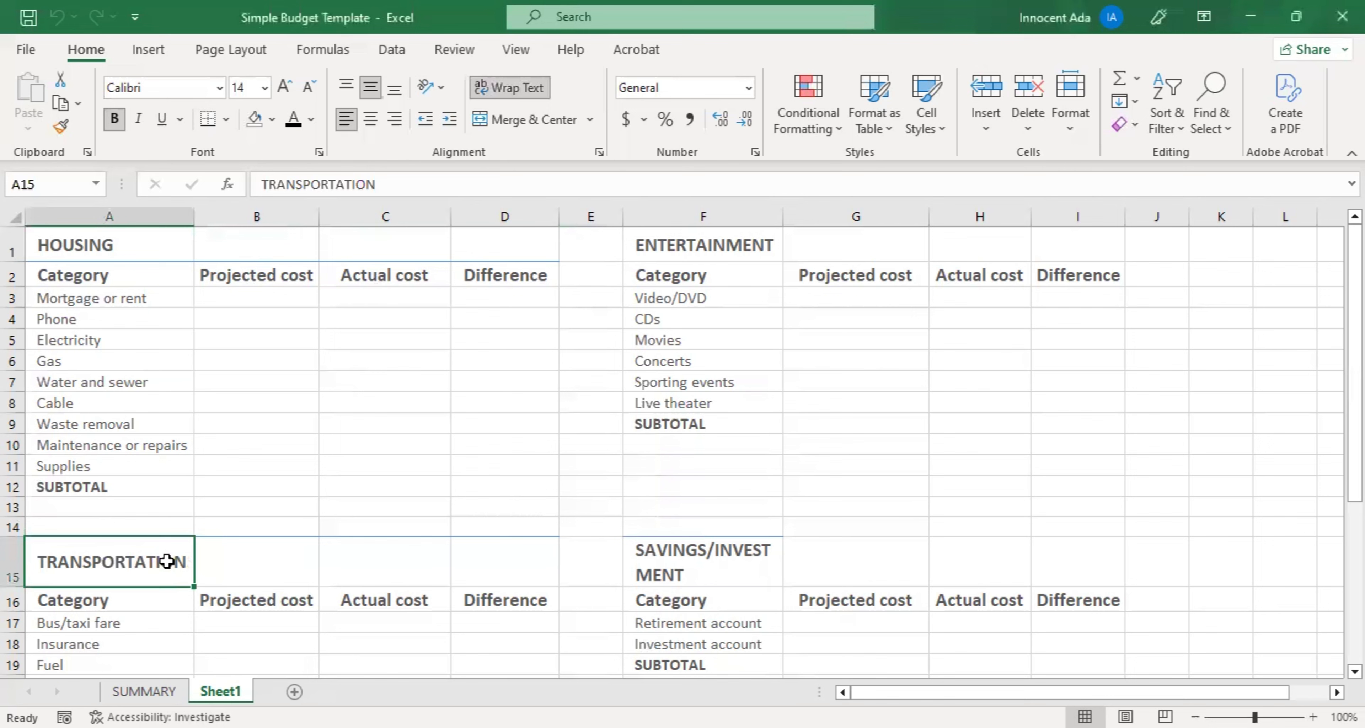
click(723, 546)
scroll(635, 407, down, 5)
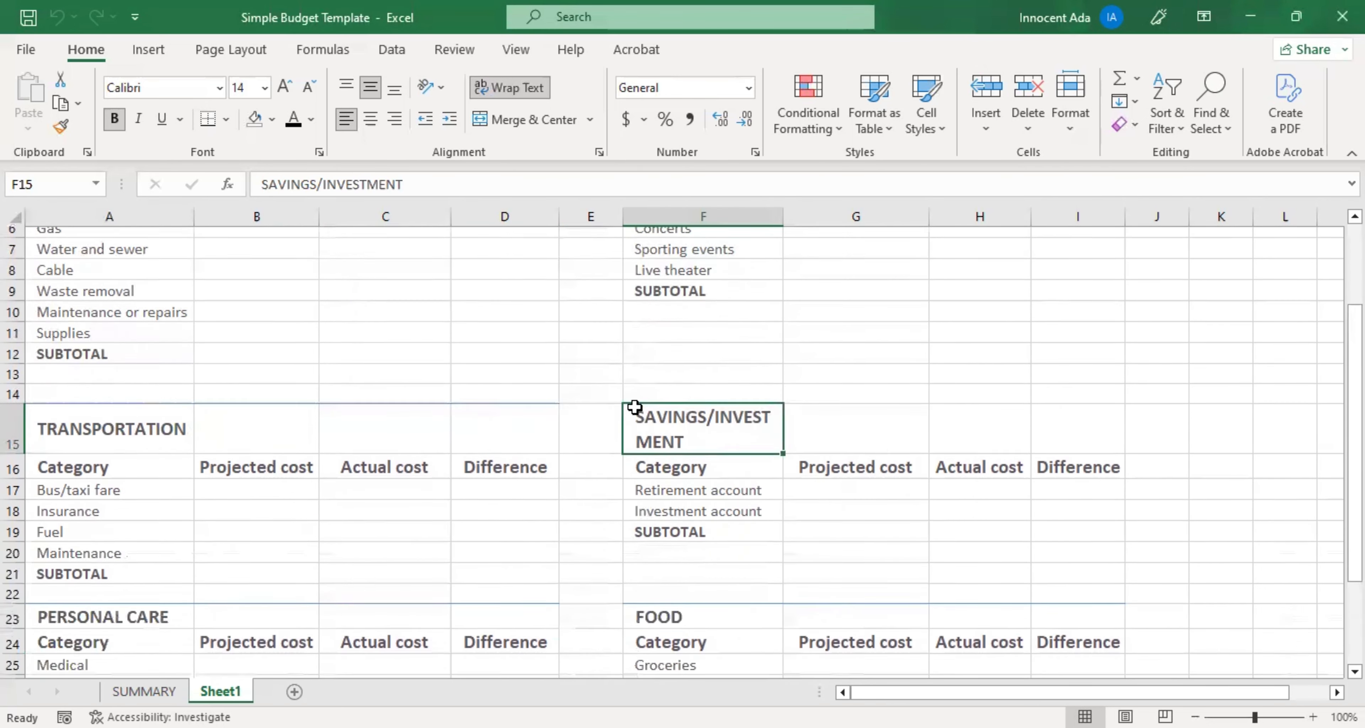
click(141, 398)
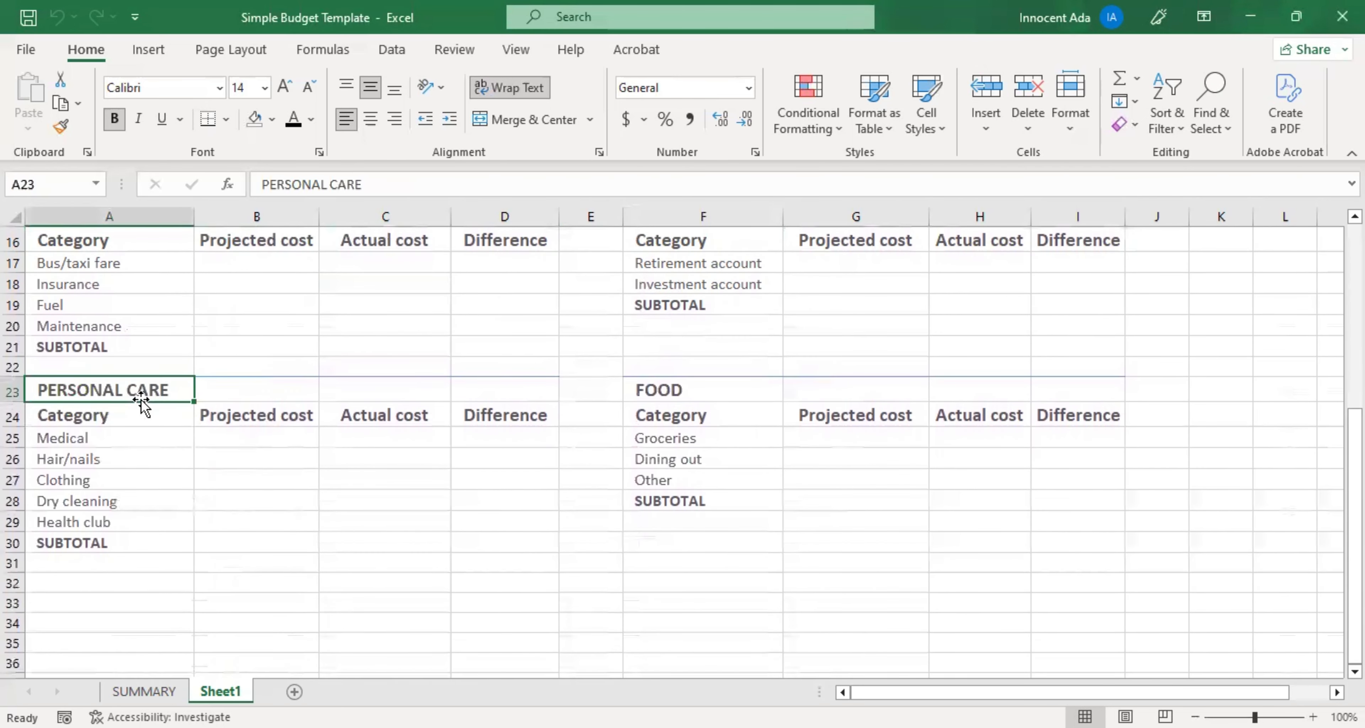
click(689, 389)
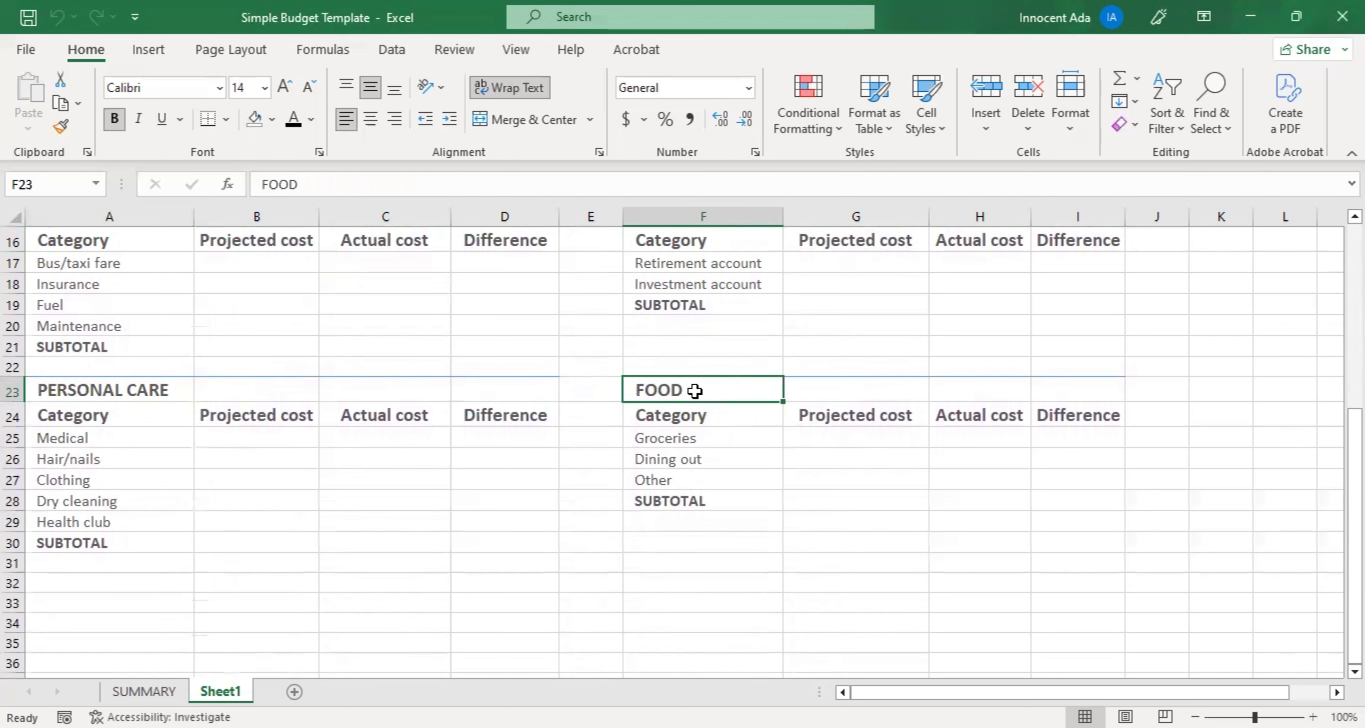
scroll(695, 391, up, 5)
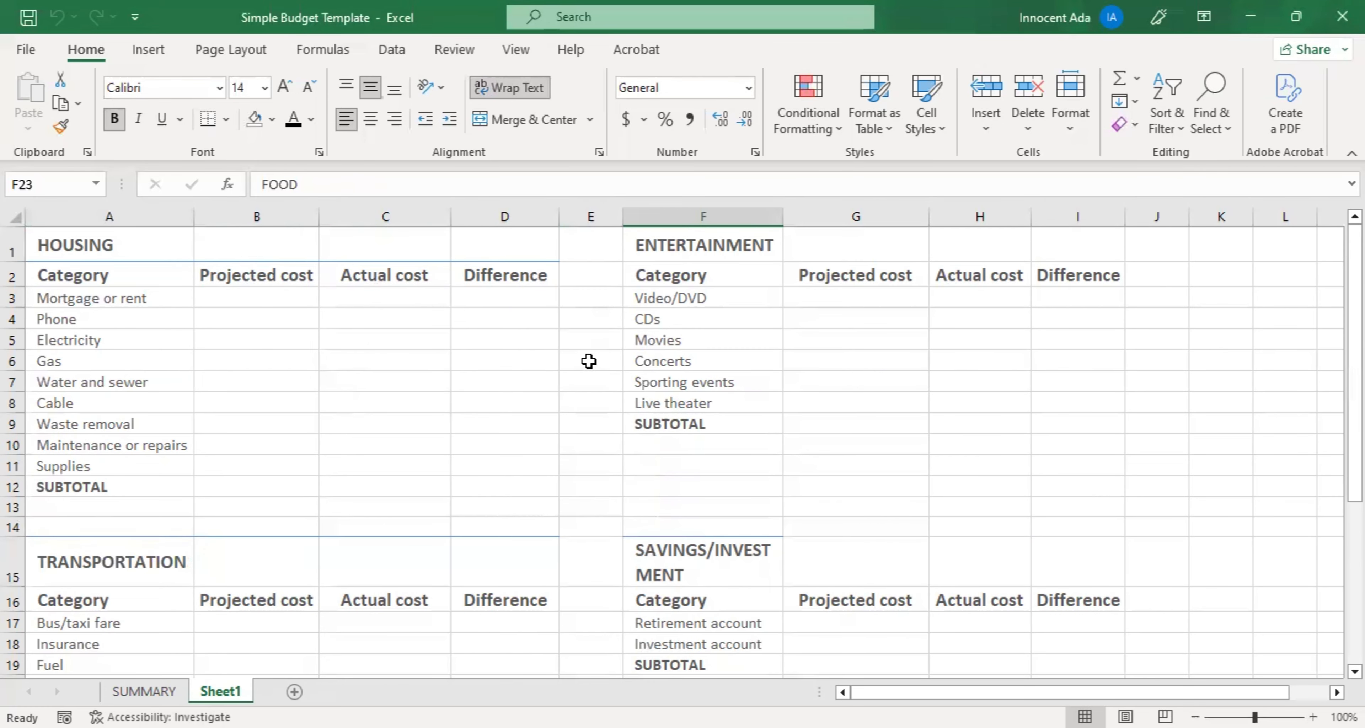
Merge the HOUSING heading across A1:D1 with Merge Across.
click(74, 304)
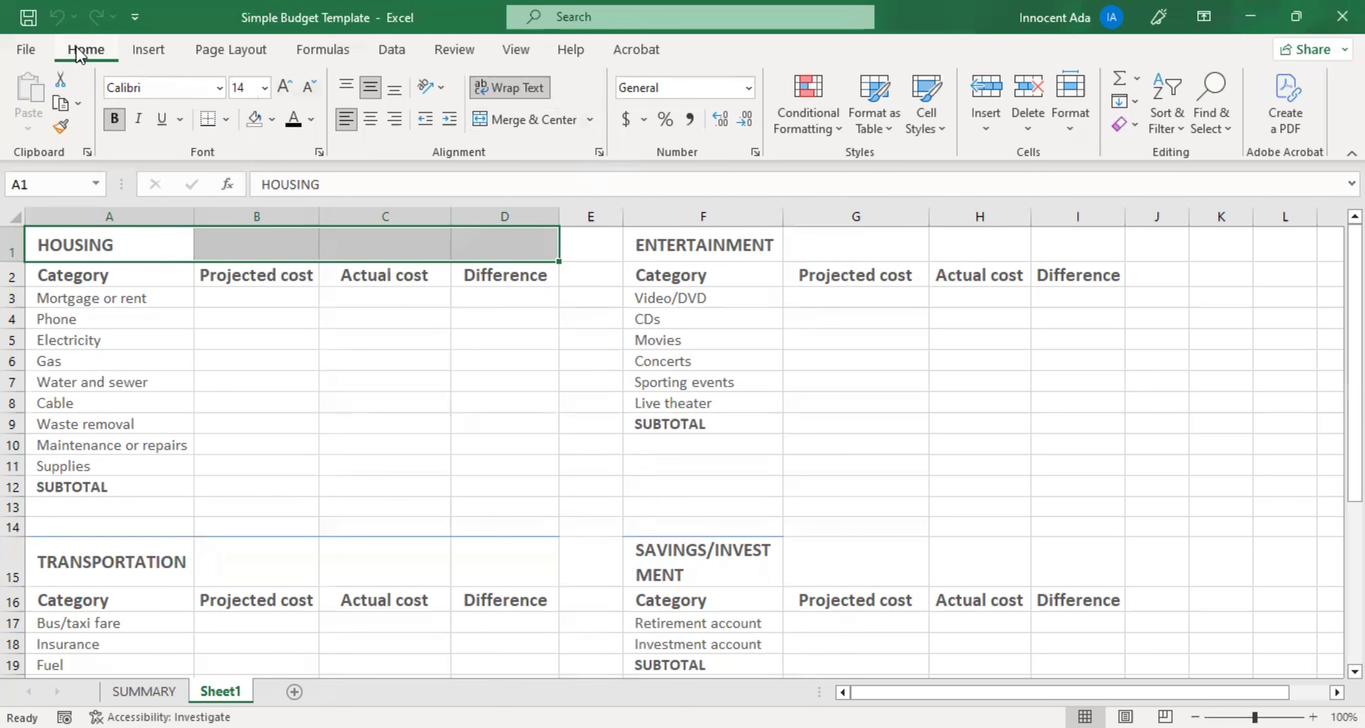
click(591, 120)
click(578, 175)
click(187, 316)
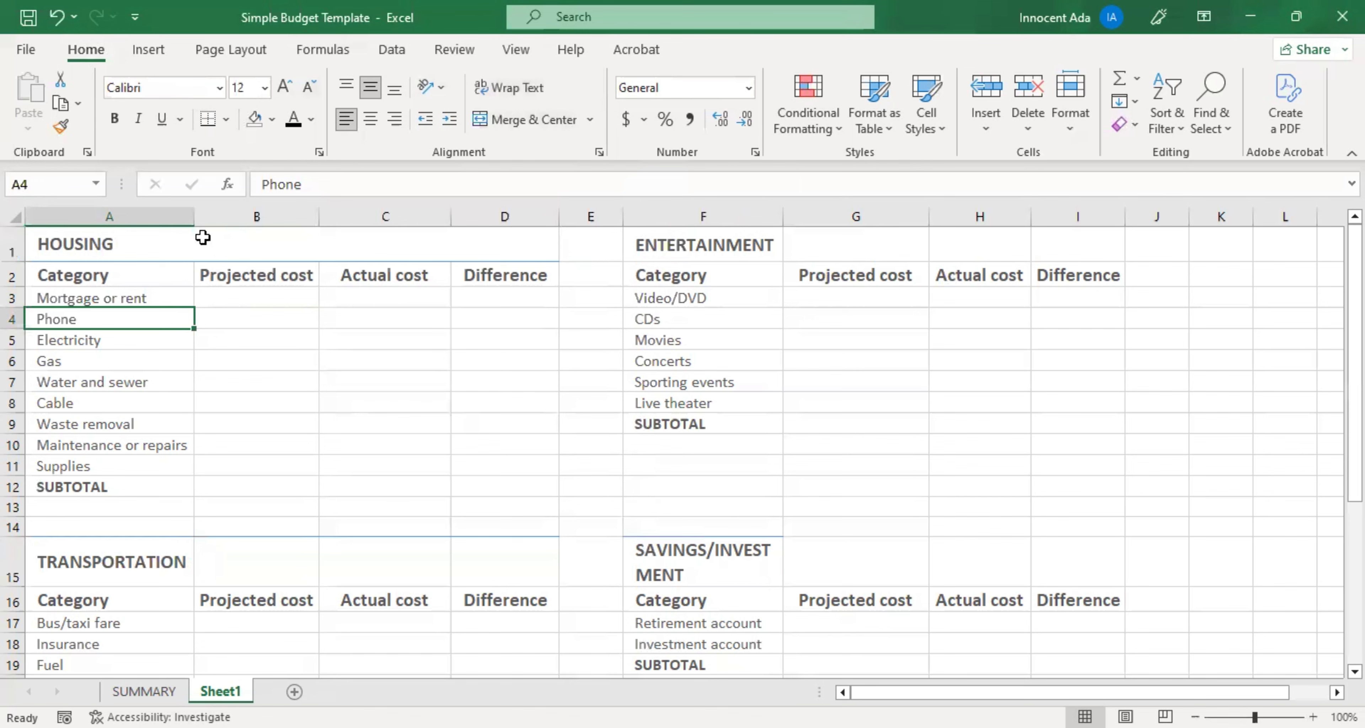
click(140, 243)
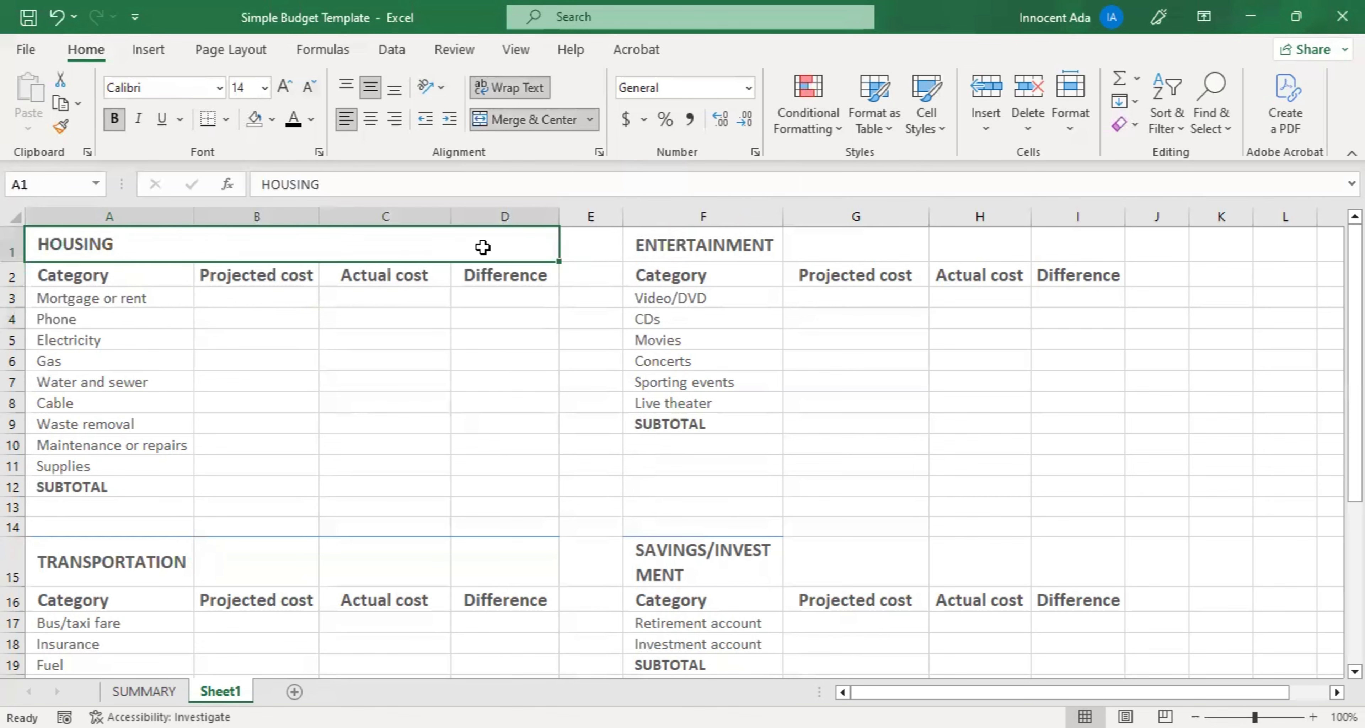
Apply Merge Across to the ENTERTAINMENT, TRANSPORTATION, SAVINGS/INVESTMENT and PERSONAL CARE headings so each spans its table's four columns.
drag(681, 246, 1079, 250)
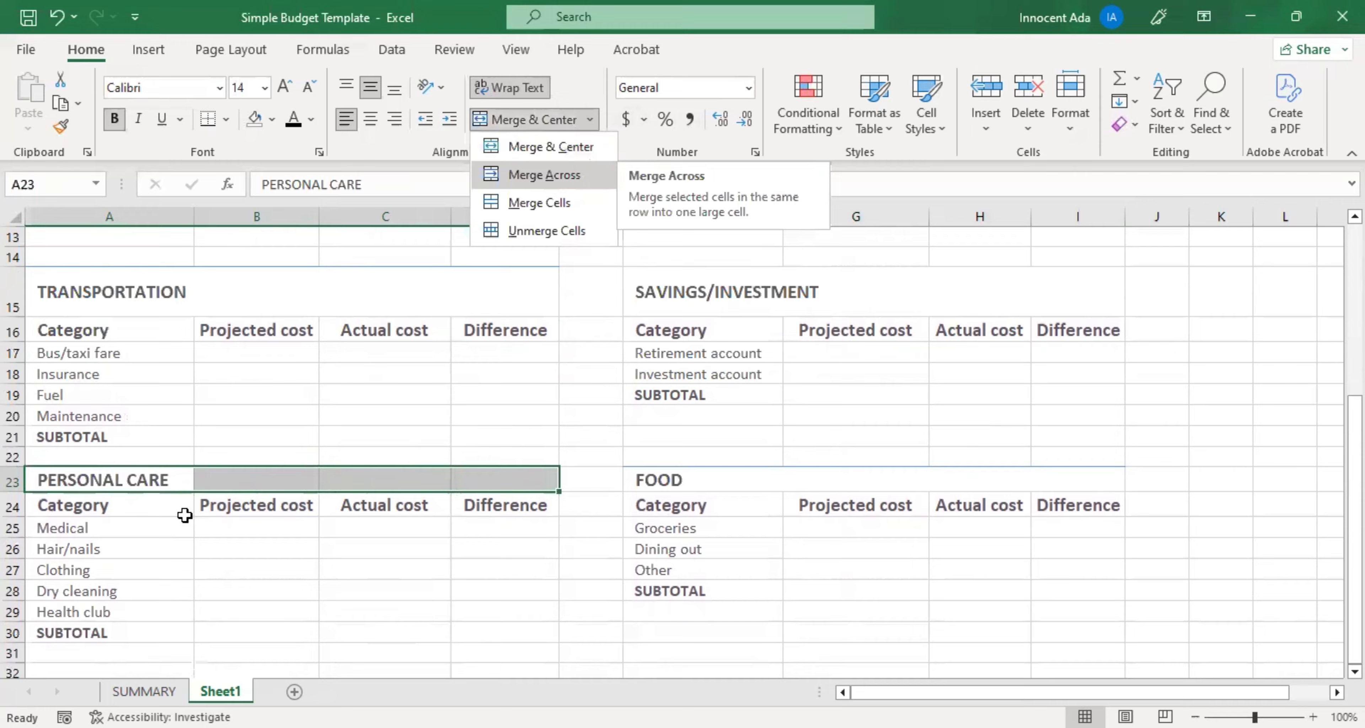
key(Return)
Apply All Borders to the HOUSING table in A1:D12.
scroll(187, 532, up, 5)
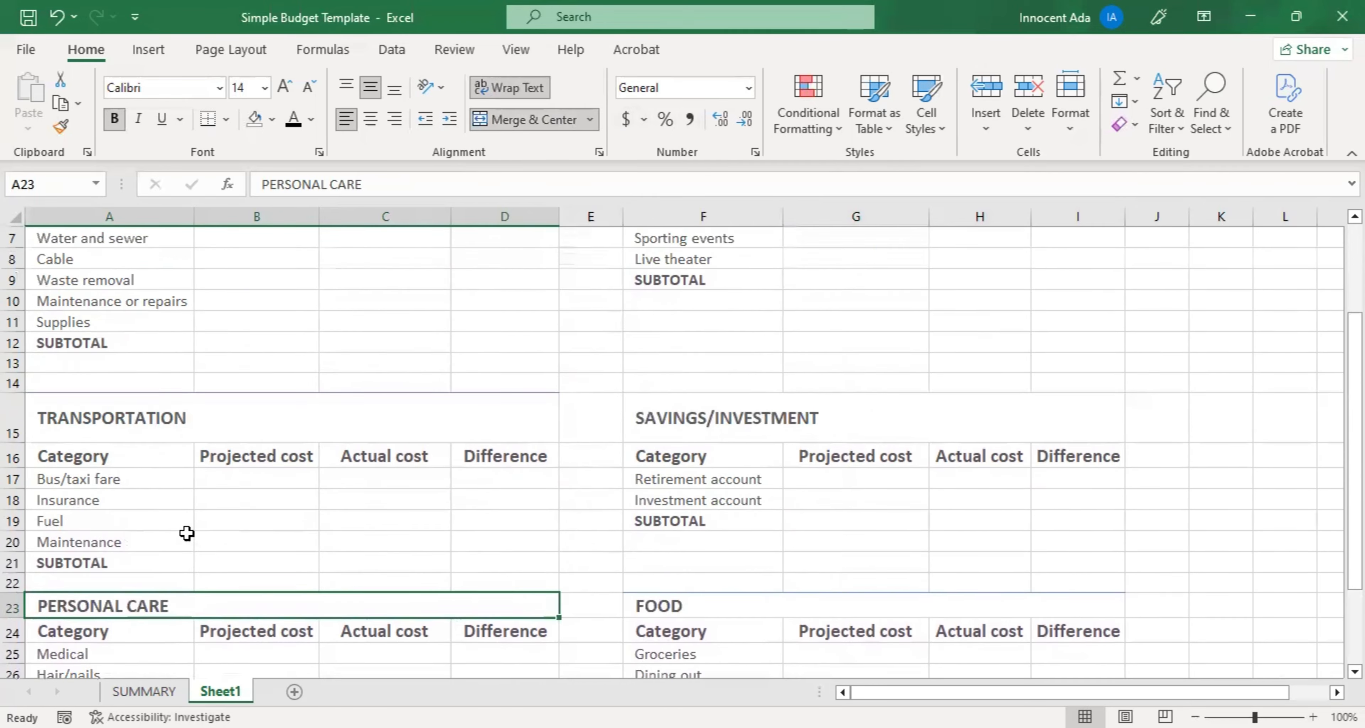
click(37, 234)
key(ctrl+a)
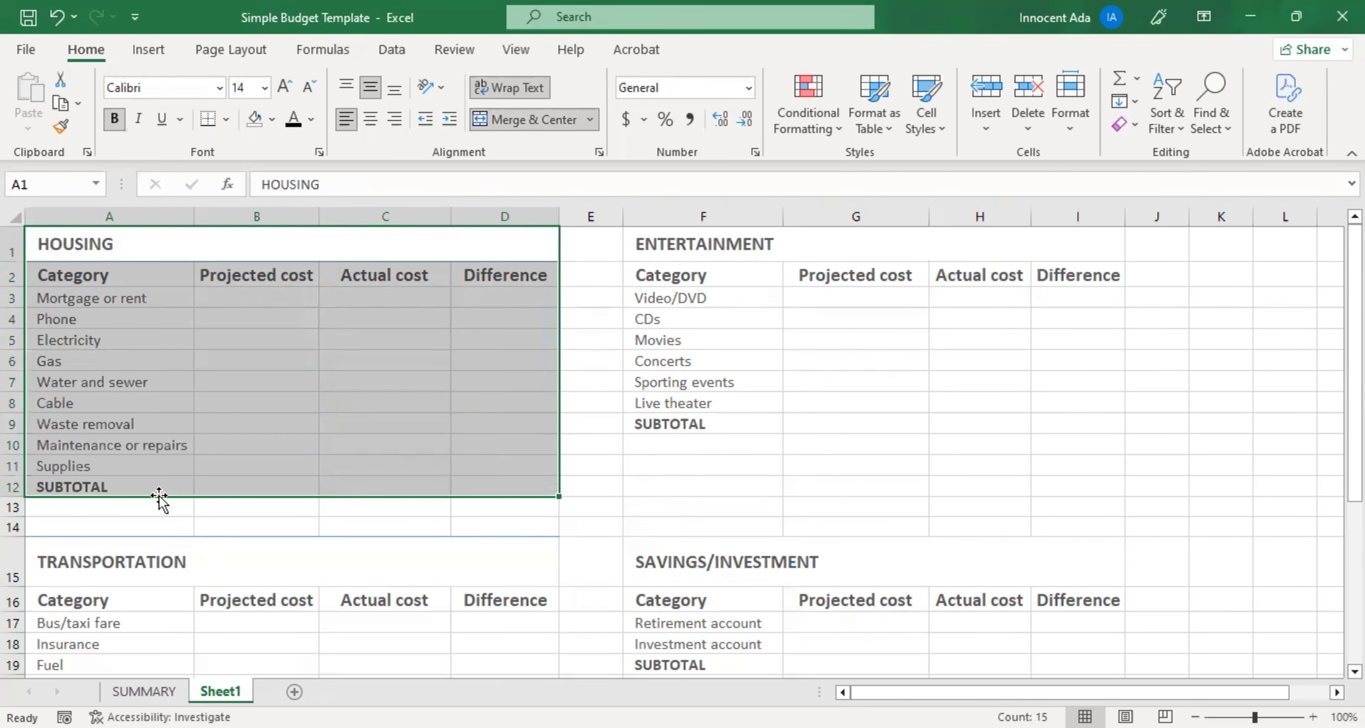
drag(55, 238, 430, 479)
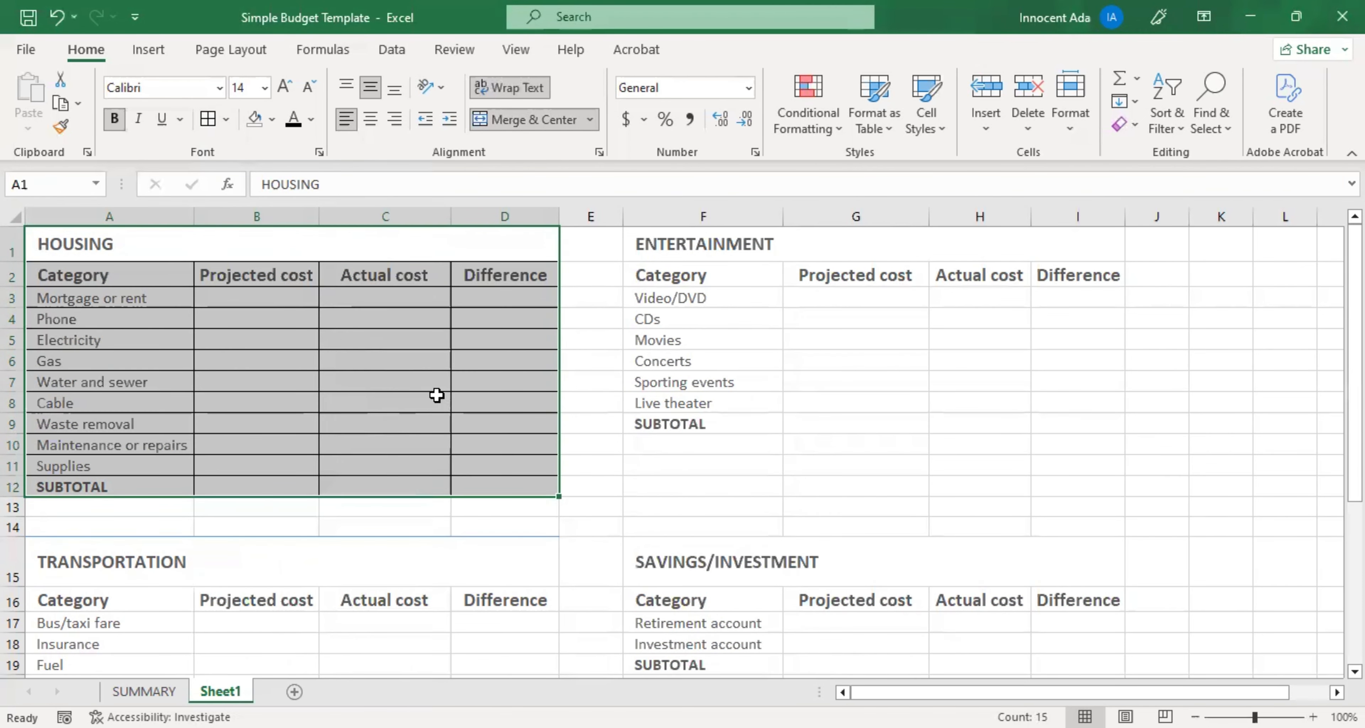
click(227, 120)
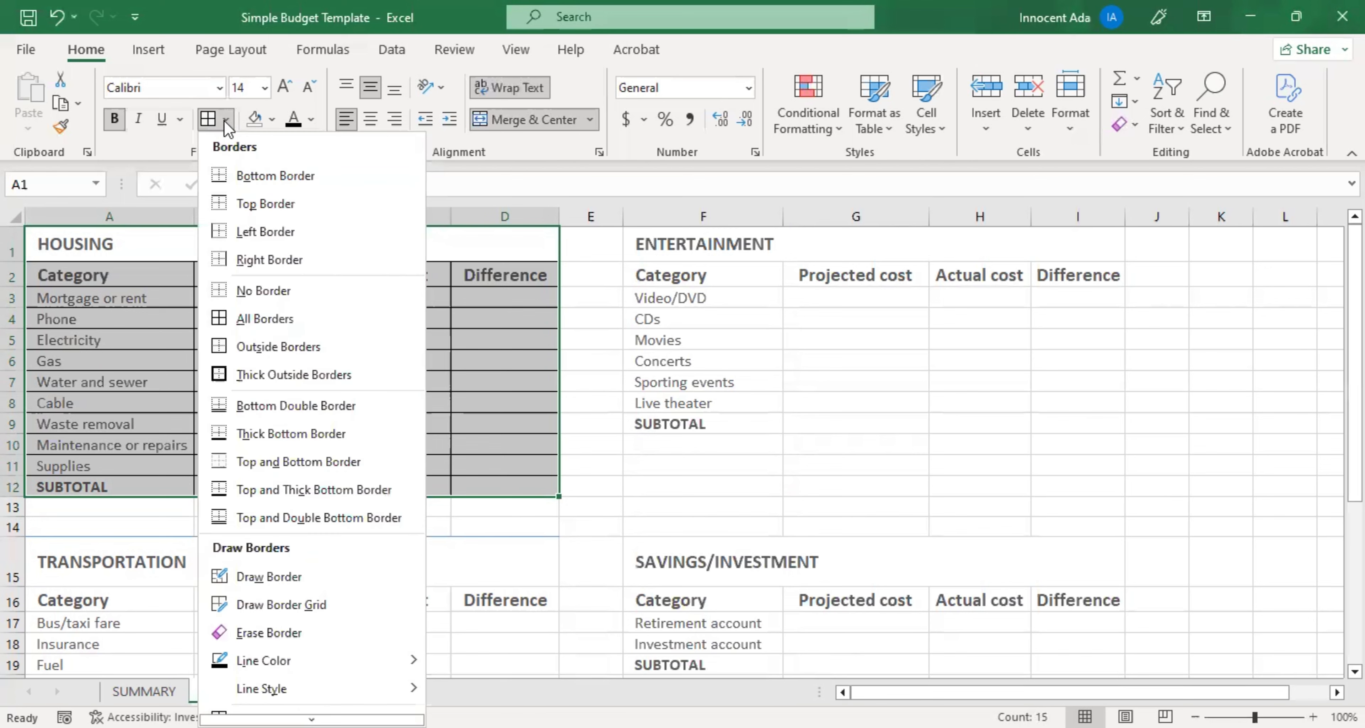
click(256, 317)
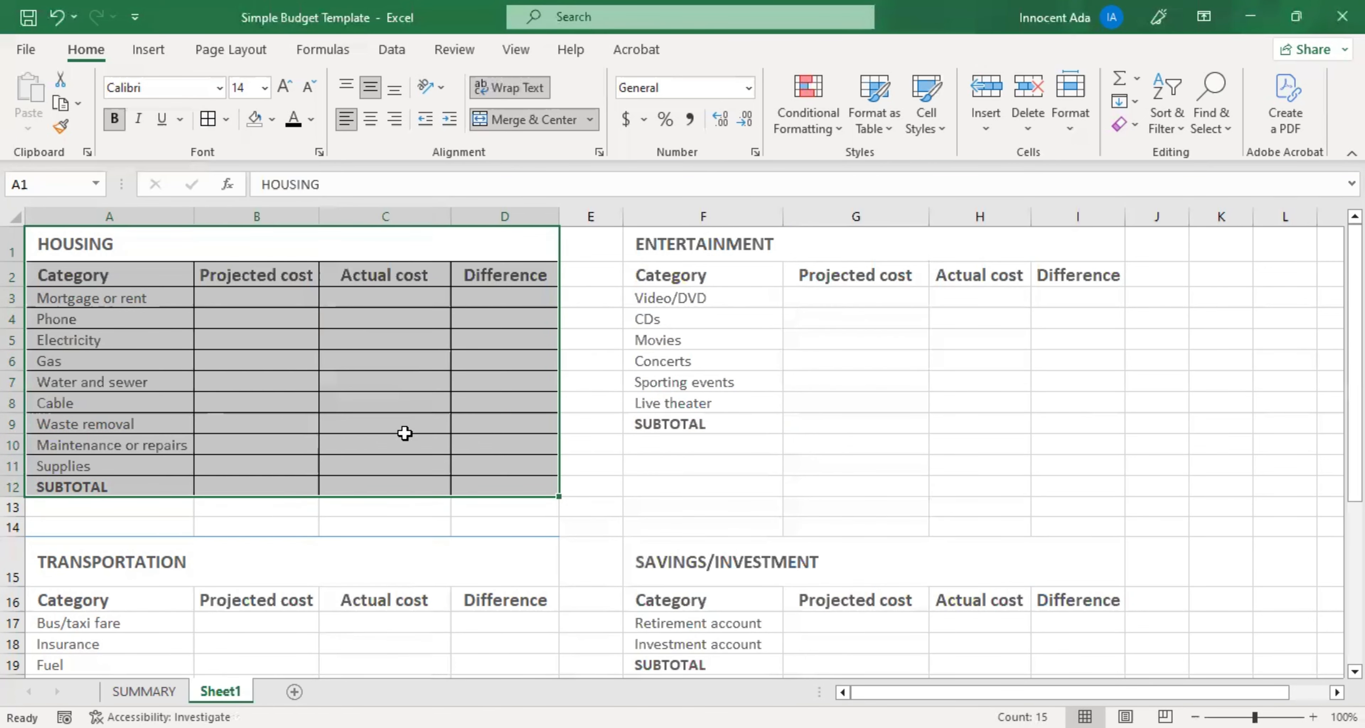
click(348, 311)
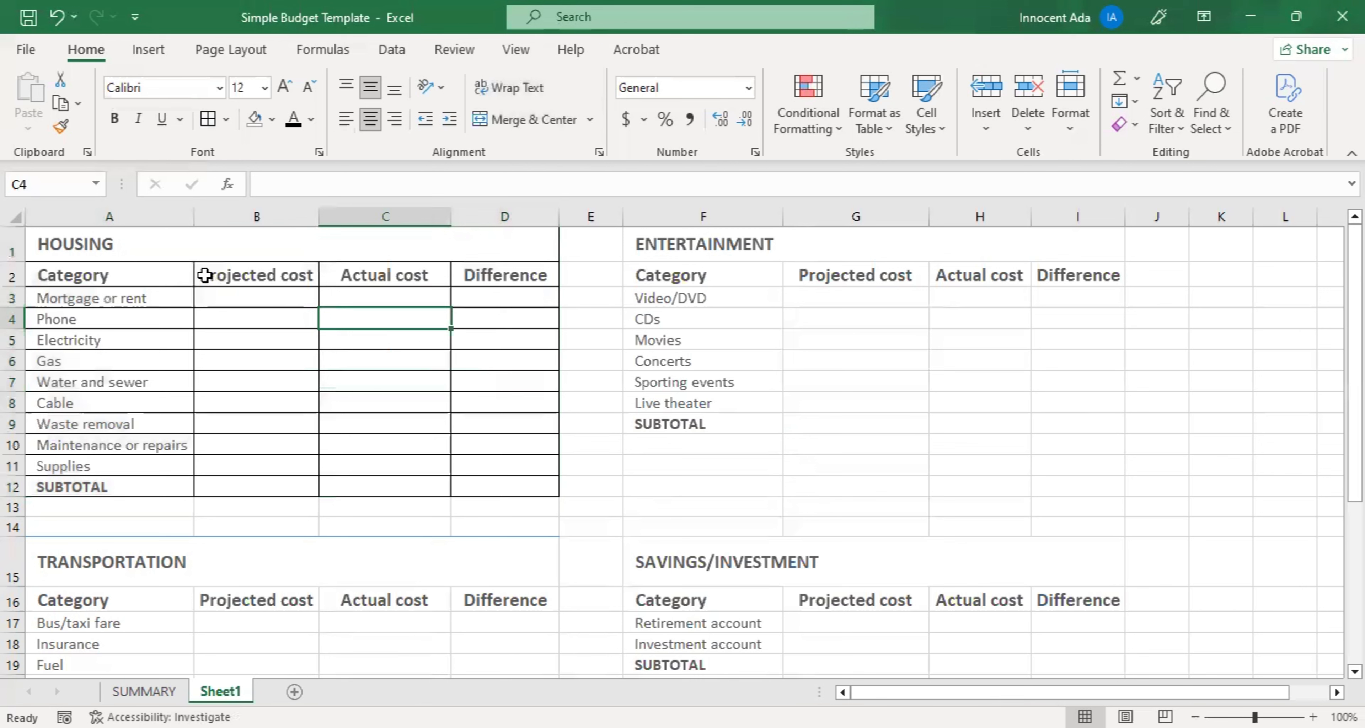
Fill the merged HOUSING heading with a dark blue theme colour and make its text white.
click(51, 243)
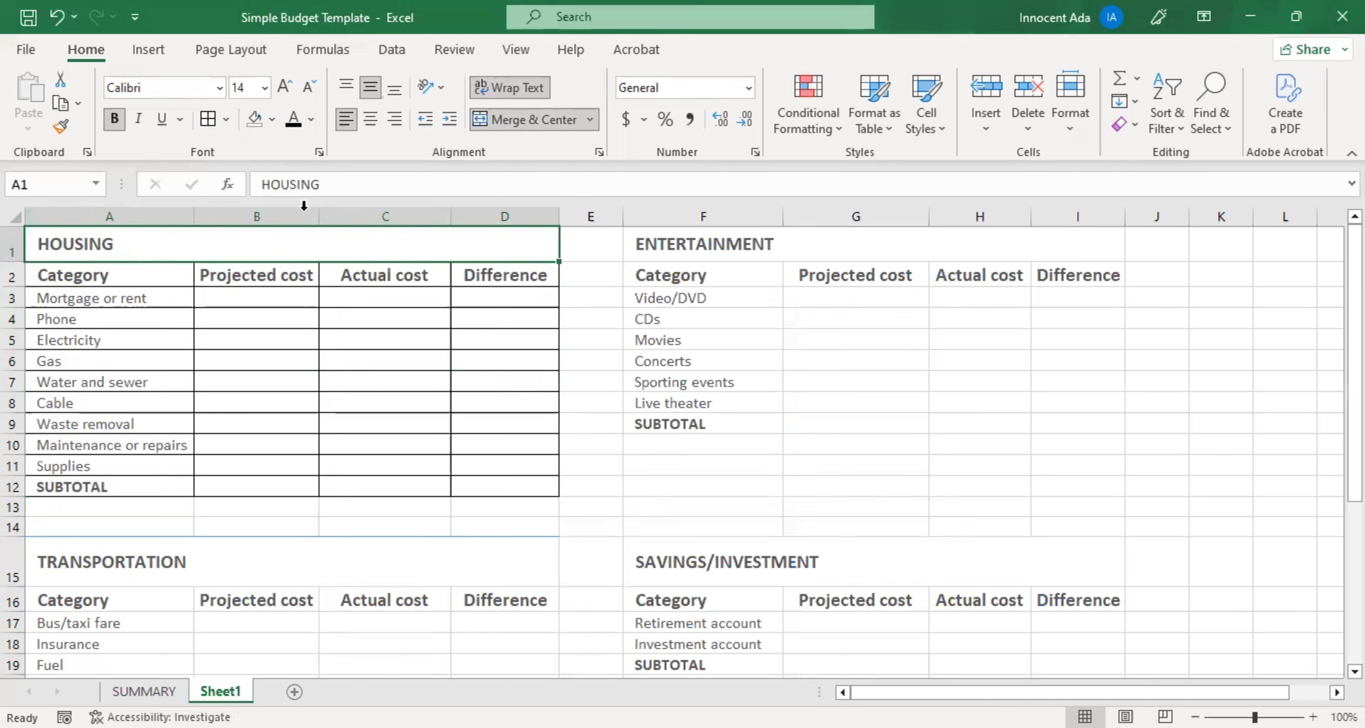
click(270, 119)
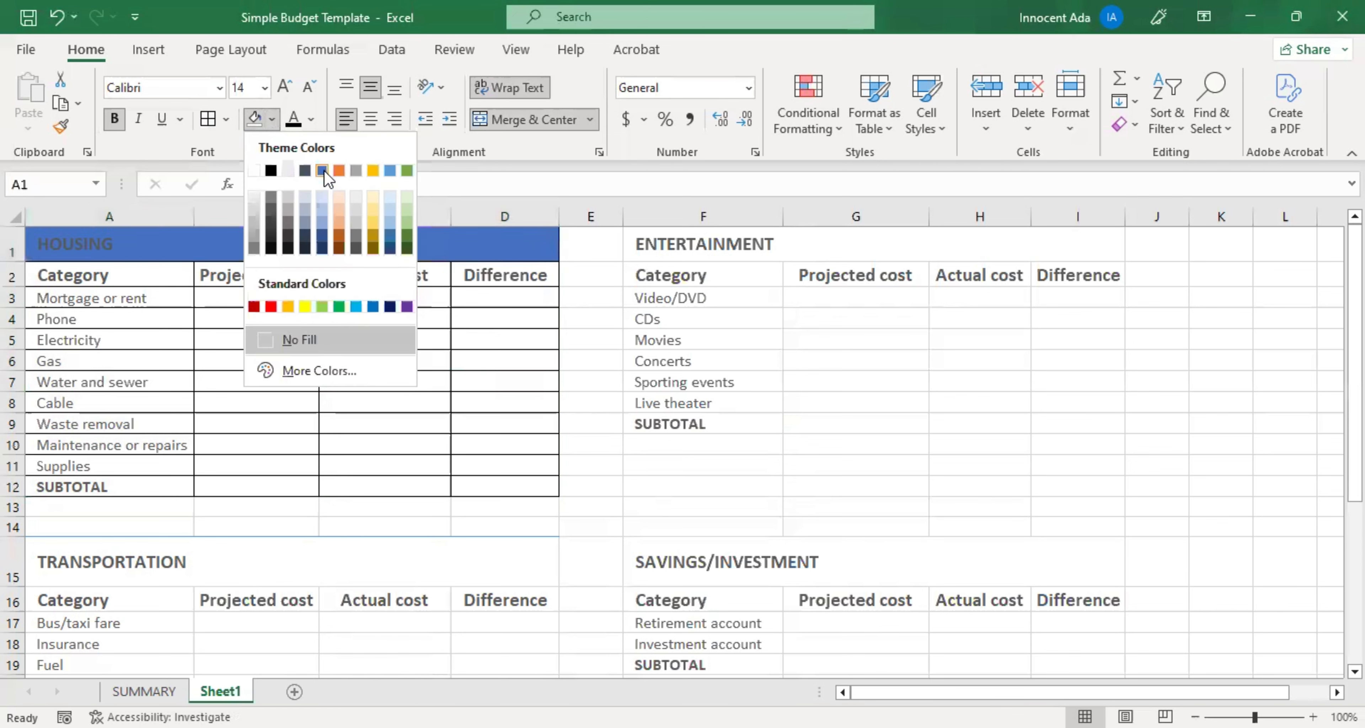
click(390, 247)
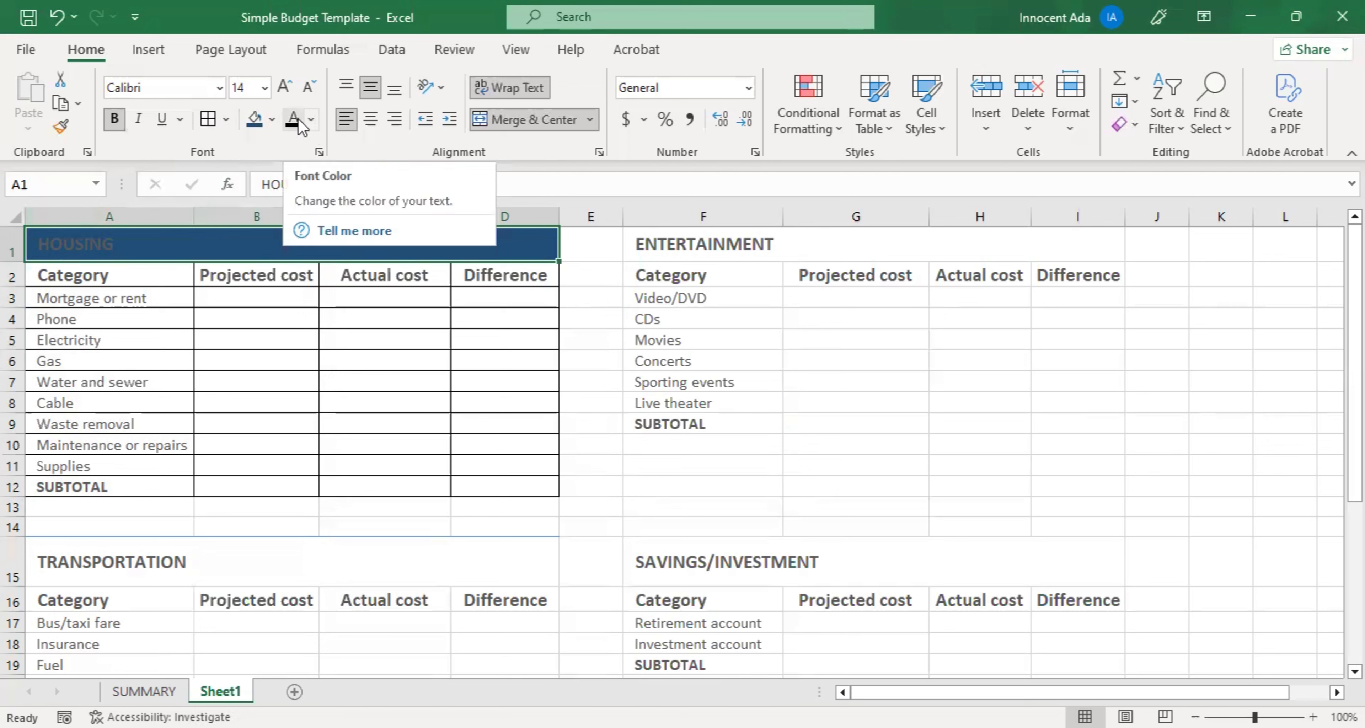
click(314, 127)
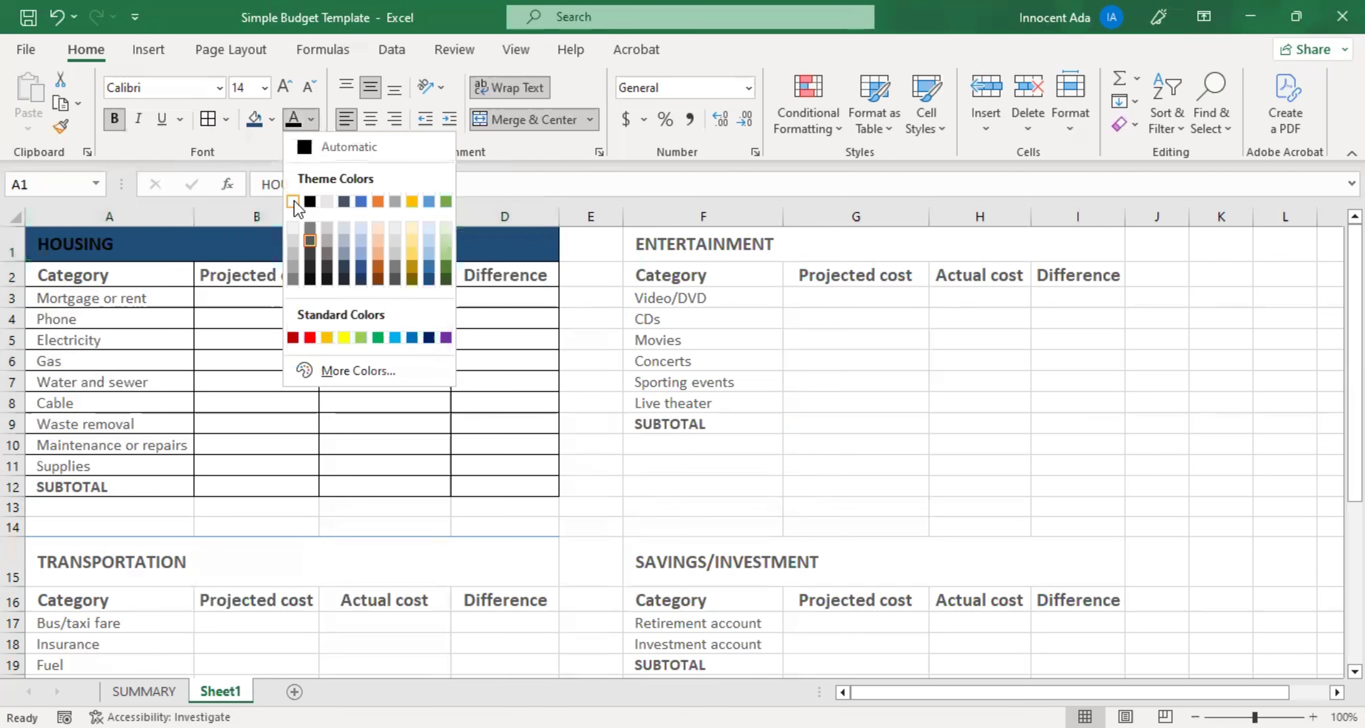
click(293, 203)
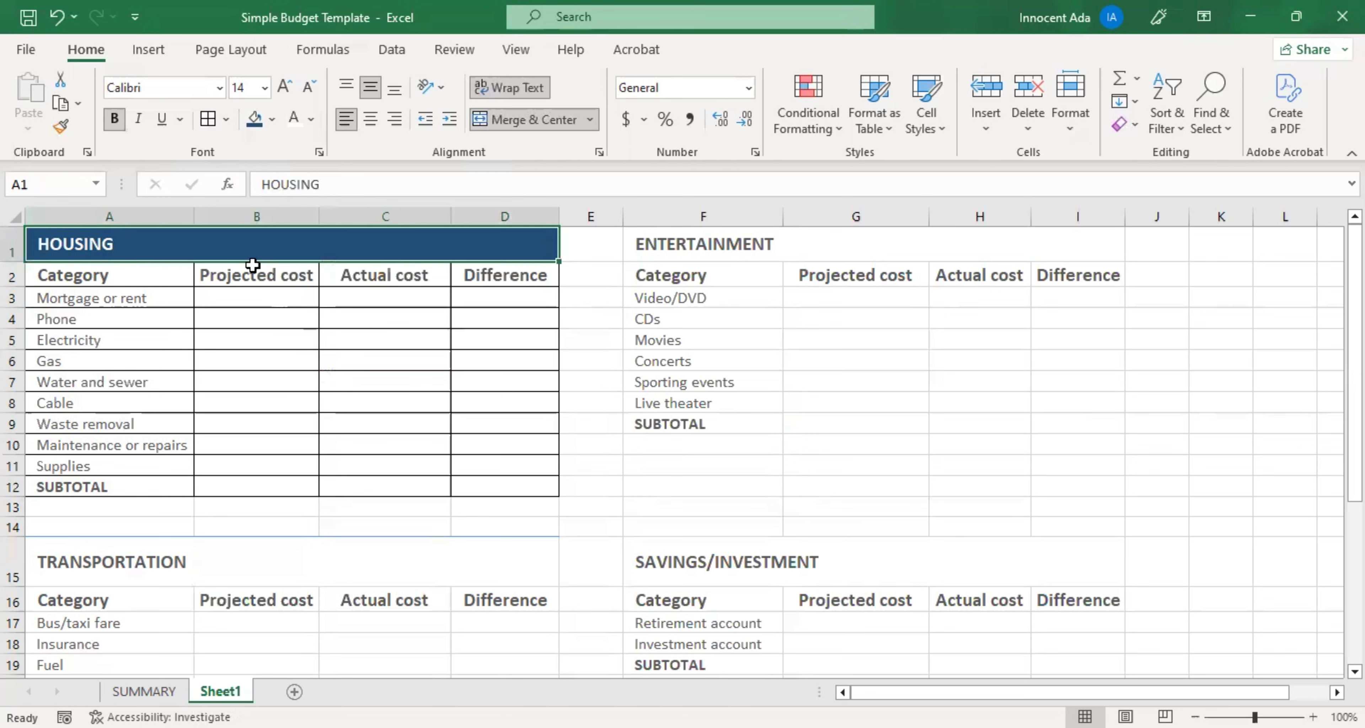
click(143, 304)
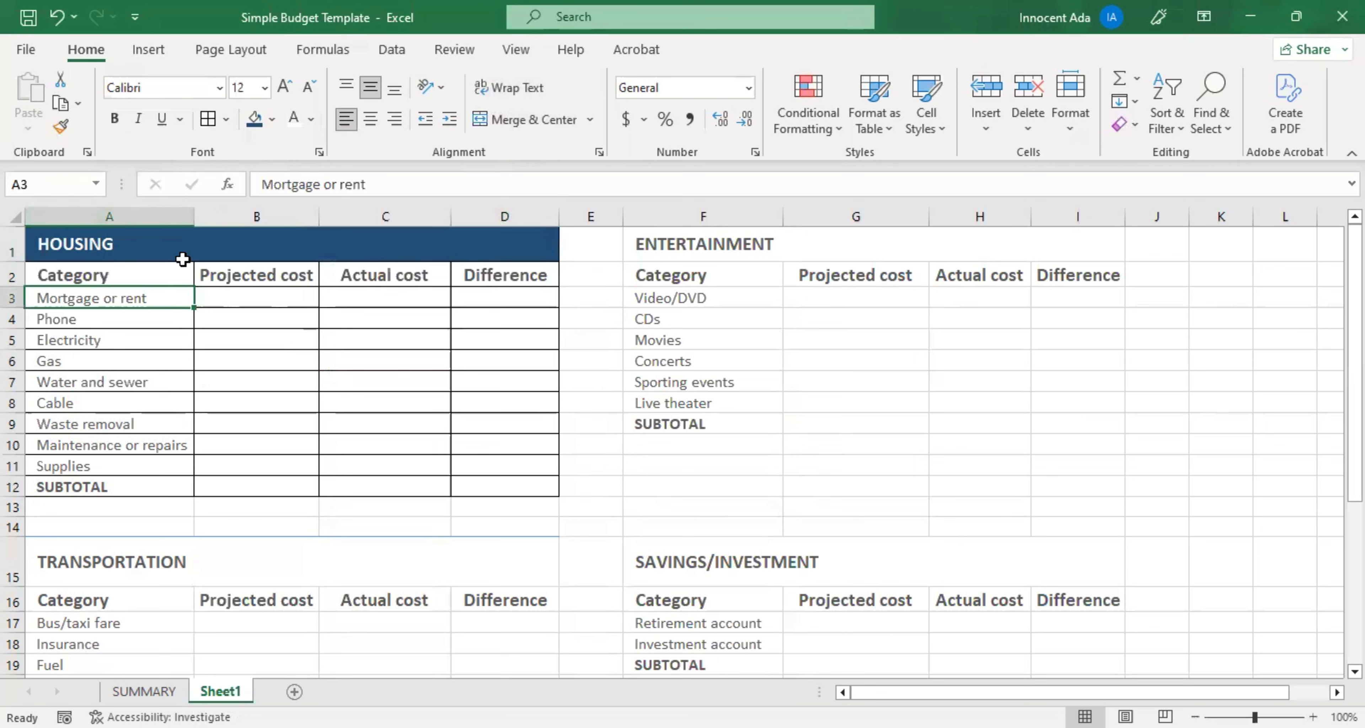
Give the HOUSING table's SUBTOTAL row, A12:D12, the same dark blue fill and white text.
click(63, 487)
drag(62, 487, 547, 484)
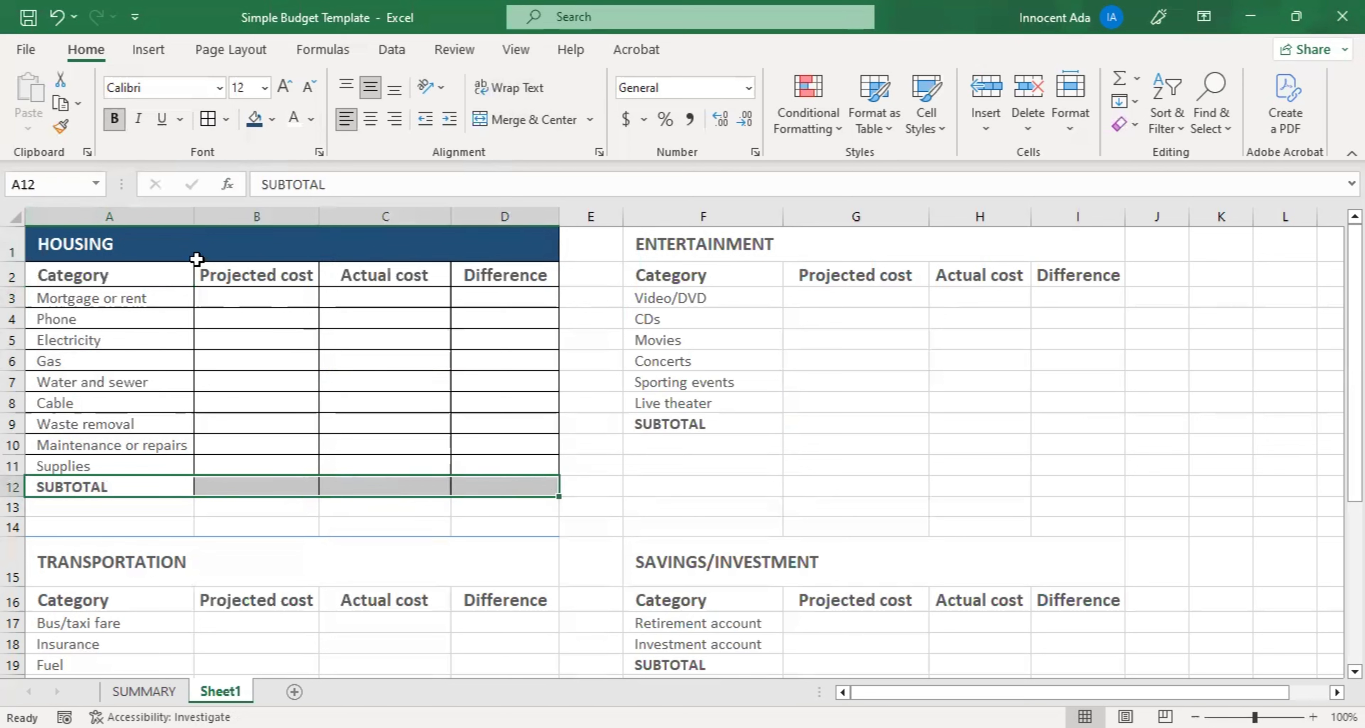
click(255, 120)
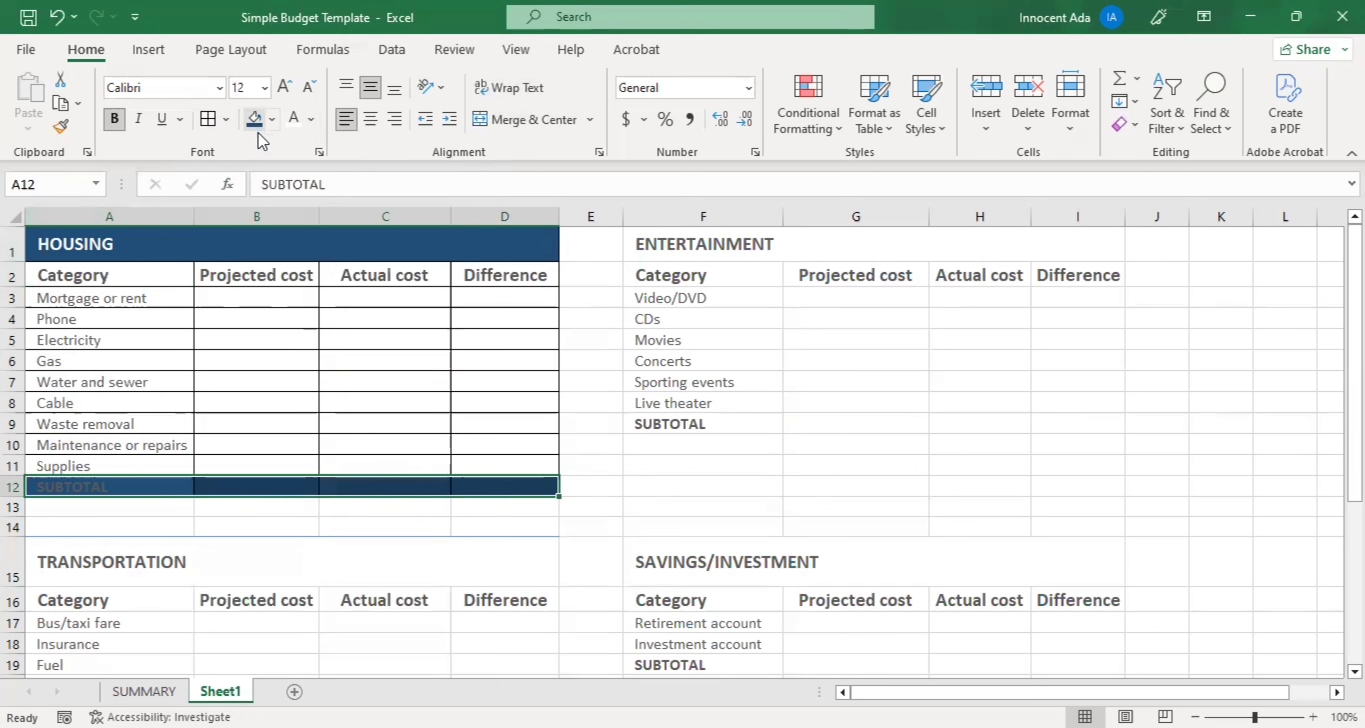
click(294, 119)
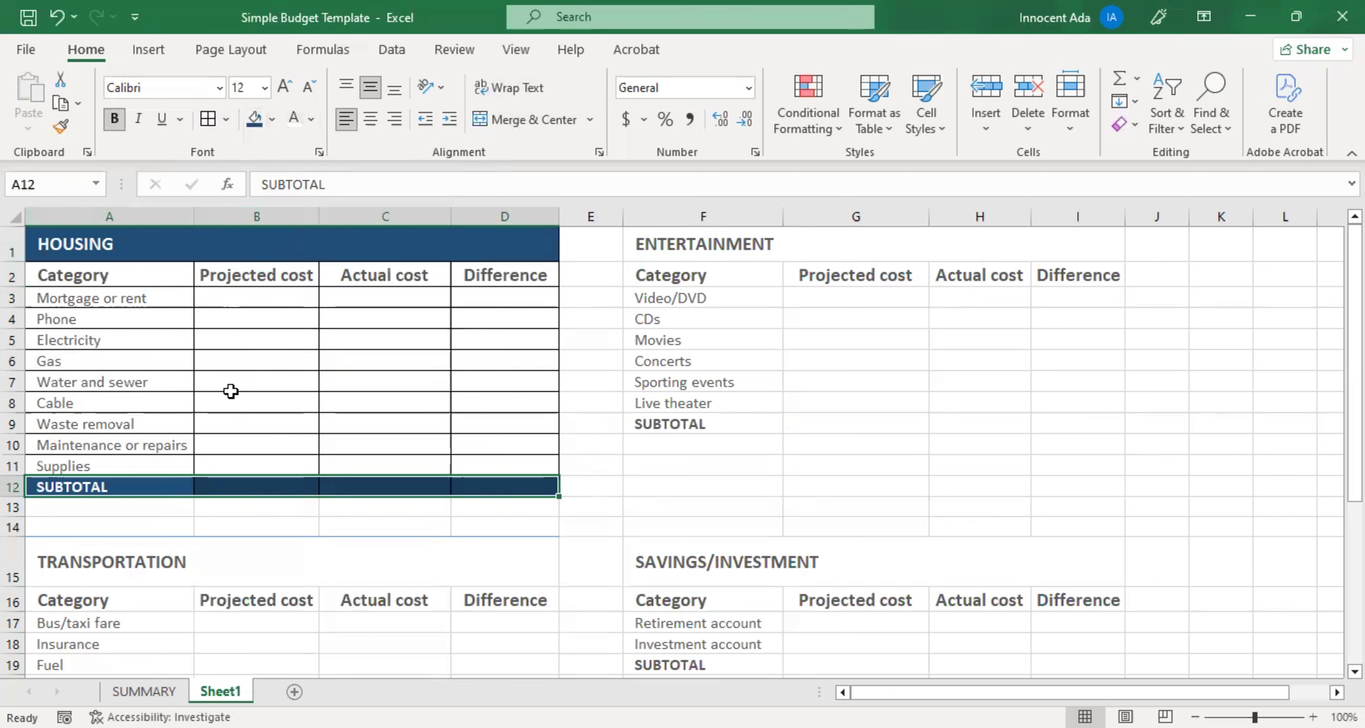
Copy the HOUSING heading's format with Format Painter to the ENTERTAINMENT, SAVINGS/INVESTMENT, TRANSPORTATION, PERSONAL CARE and FOOD headings.
click(141, 247)
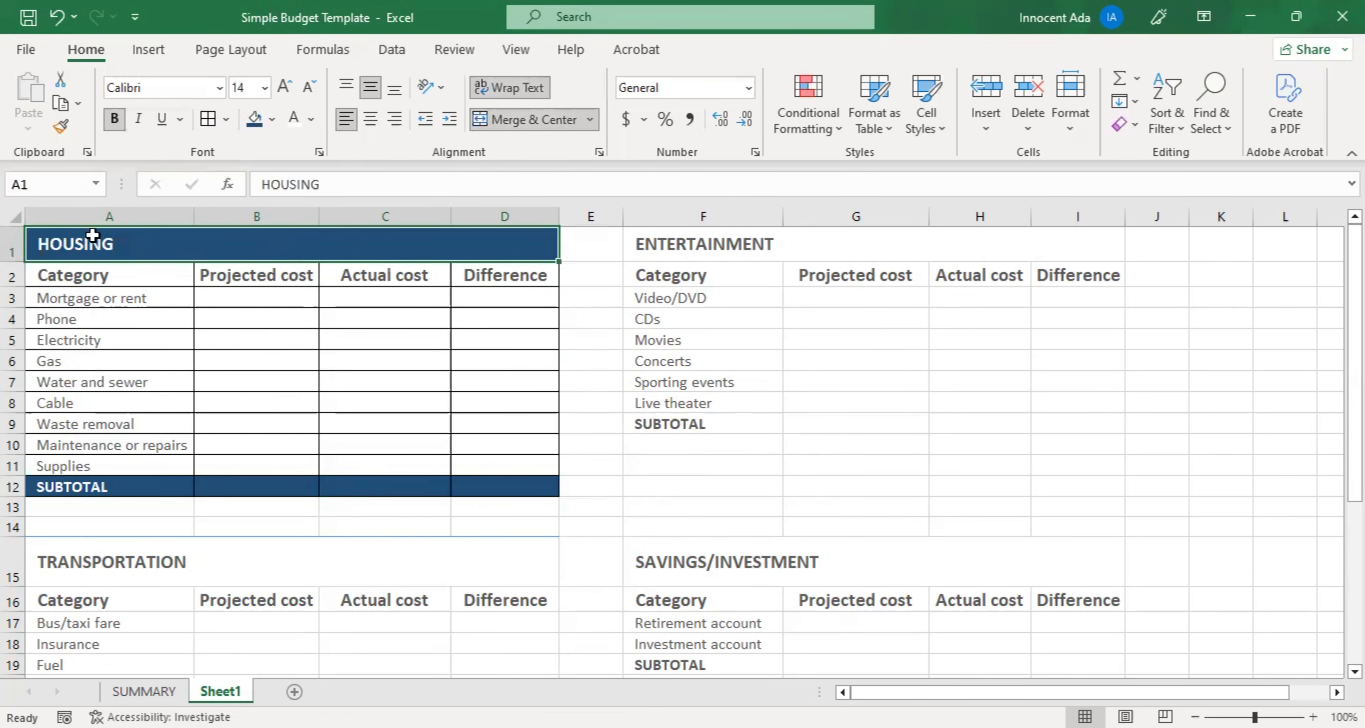
click(60, 127)
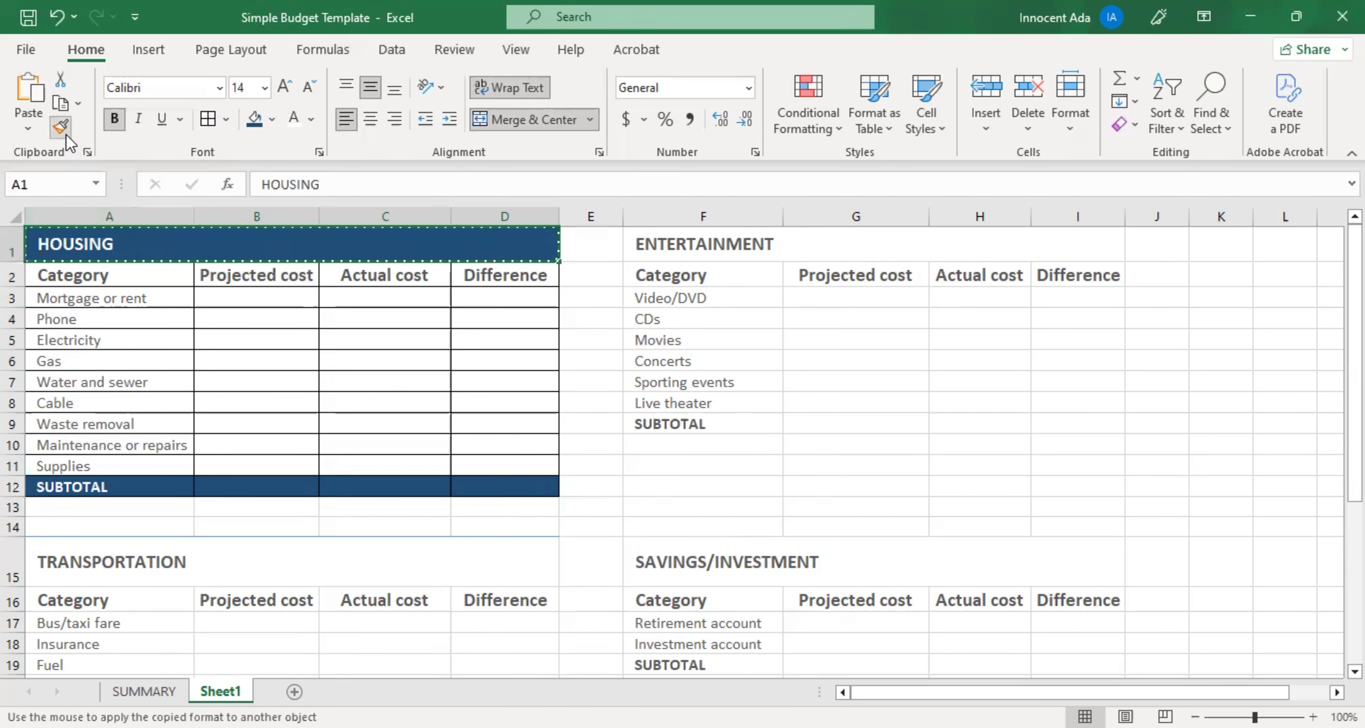
click(685, 249)
click(689, 561)
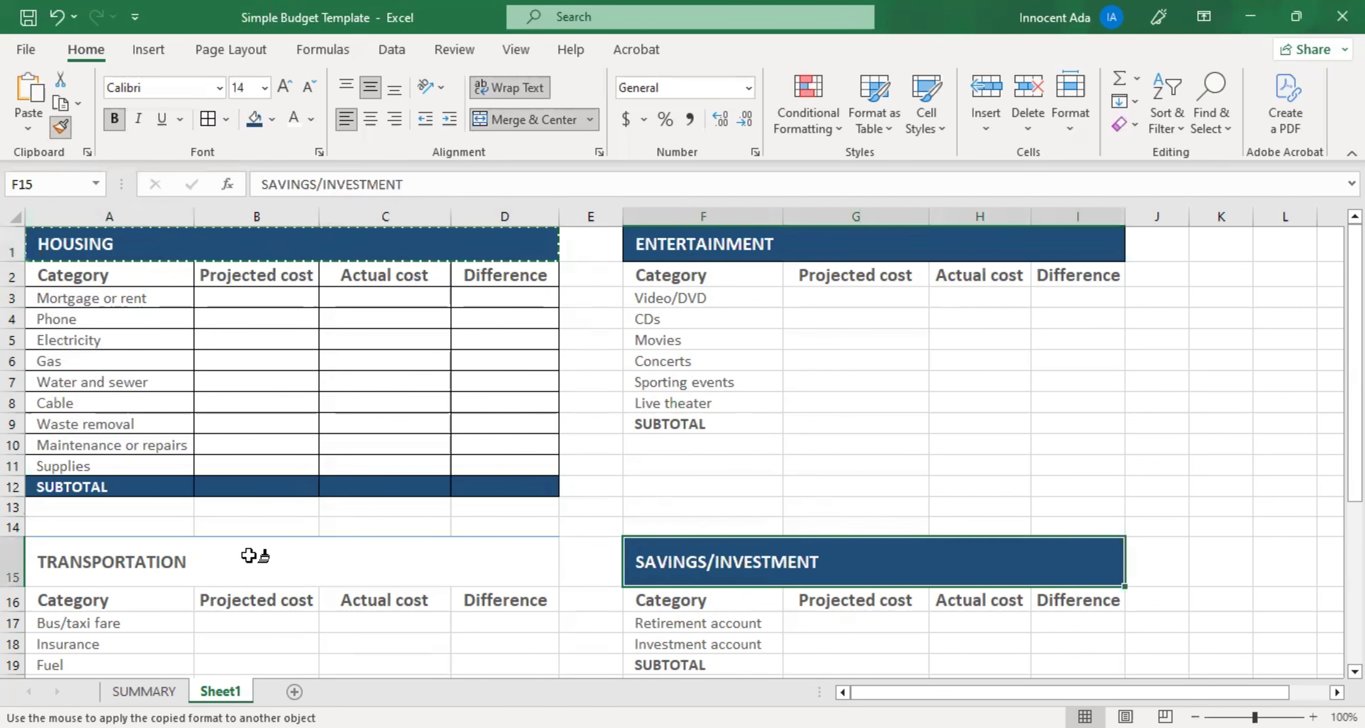
click(249, 555)
scroll(372, 512, down, 3)
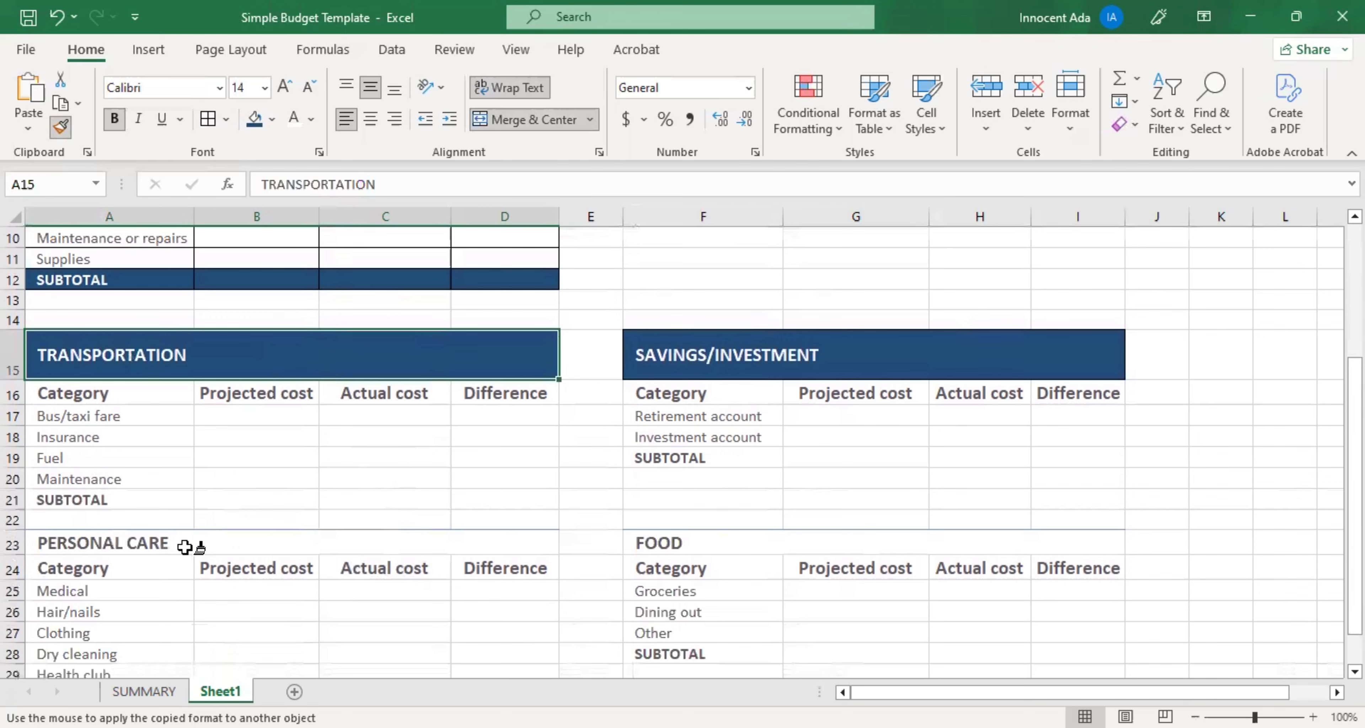
click(184, 546)
click(763, 544)
scroll(585, 563, down, 2)
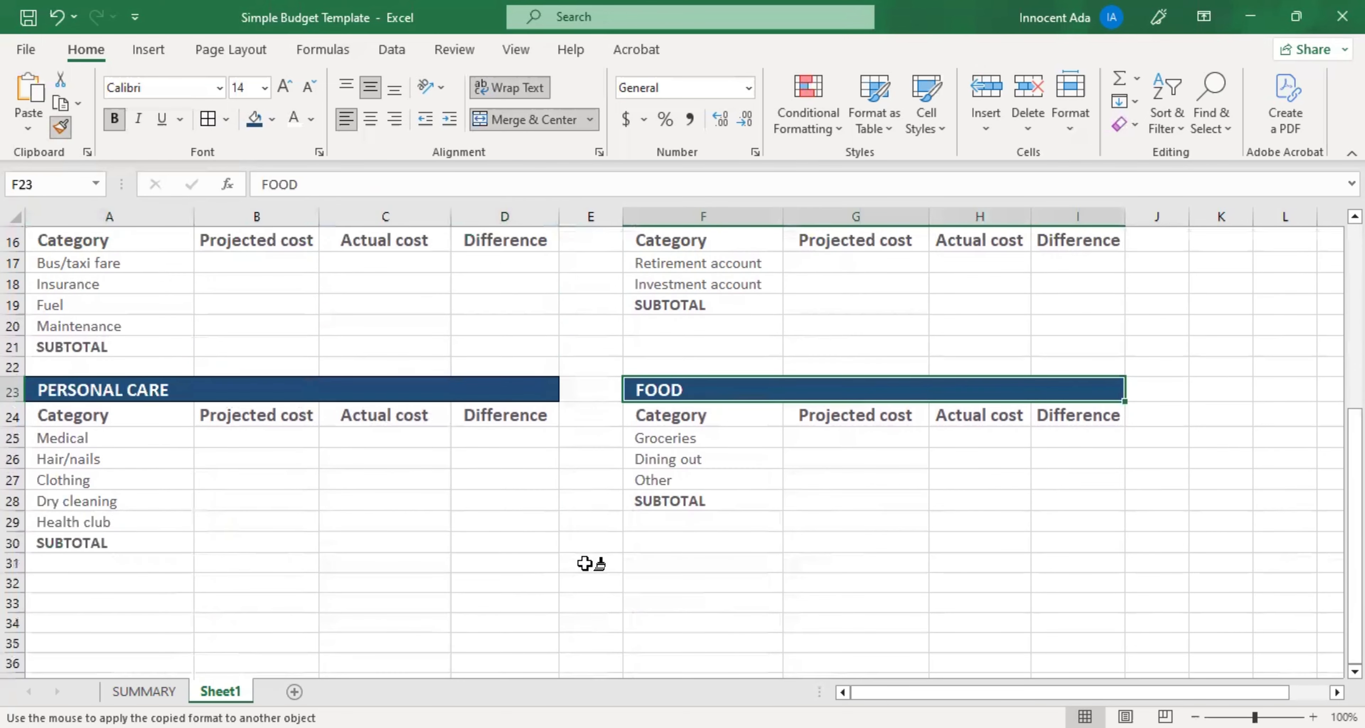
scroll(585, 563, up, 5)
key(Escape)
Copy the HOUSING SUBTOTAL row's format, A12:D12, to the ENTERTAINMENT table's SUBTOTAL row with Format Painter.
scroll(94, 307, down, 5)
scroll(102, 324, up, 4)
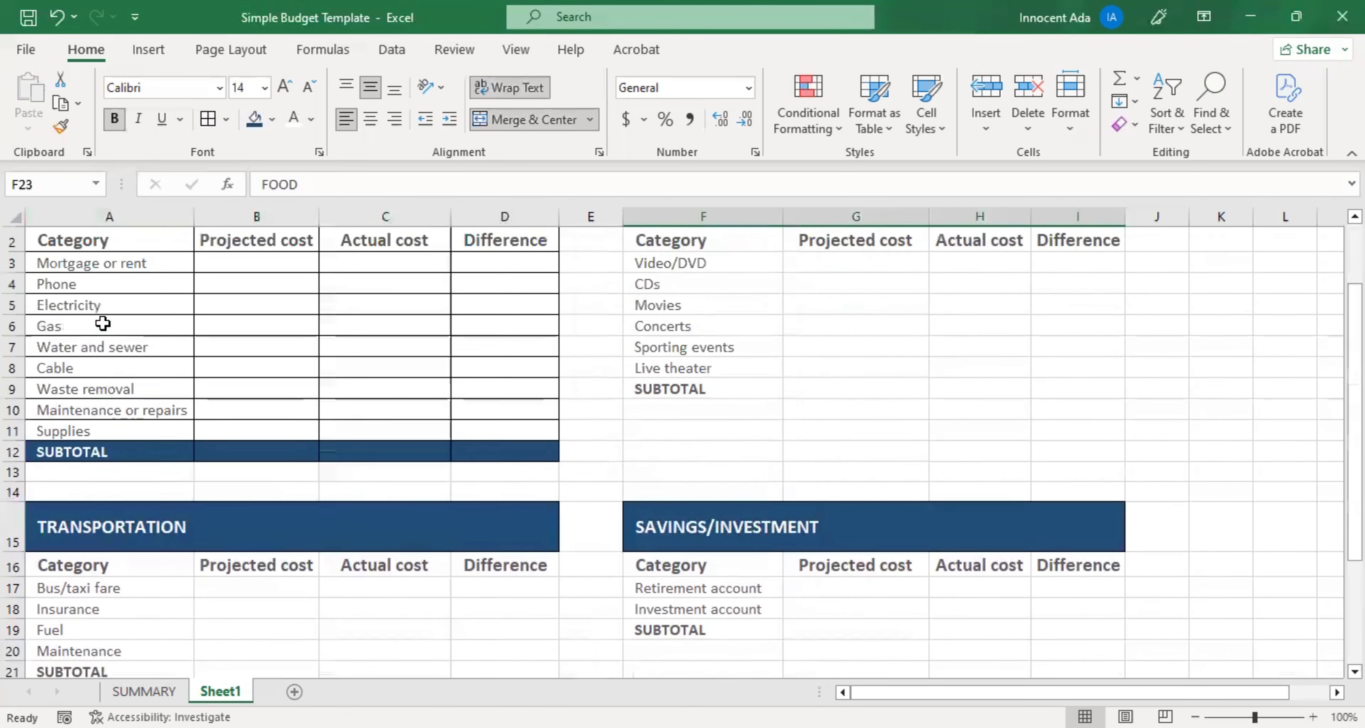
scroll(102, 324, up, 1)
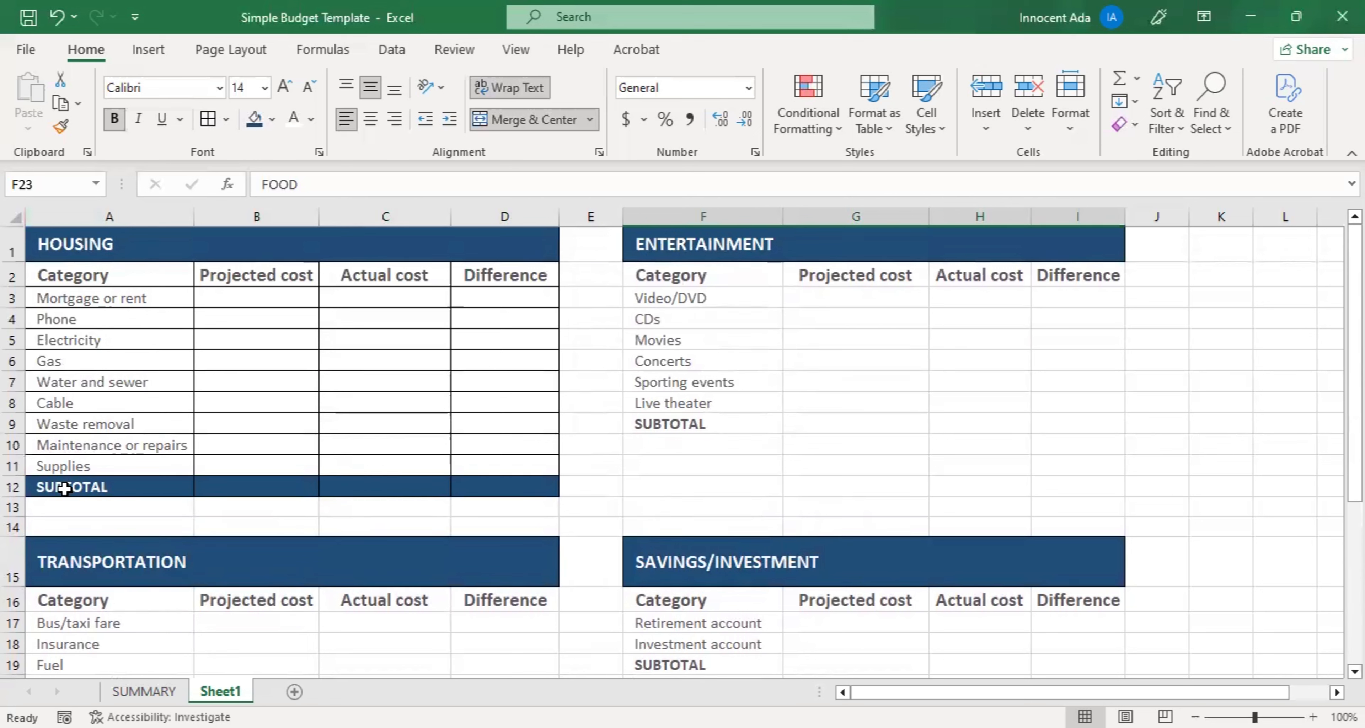
drag(64, 488, 501, 488)
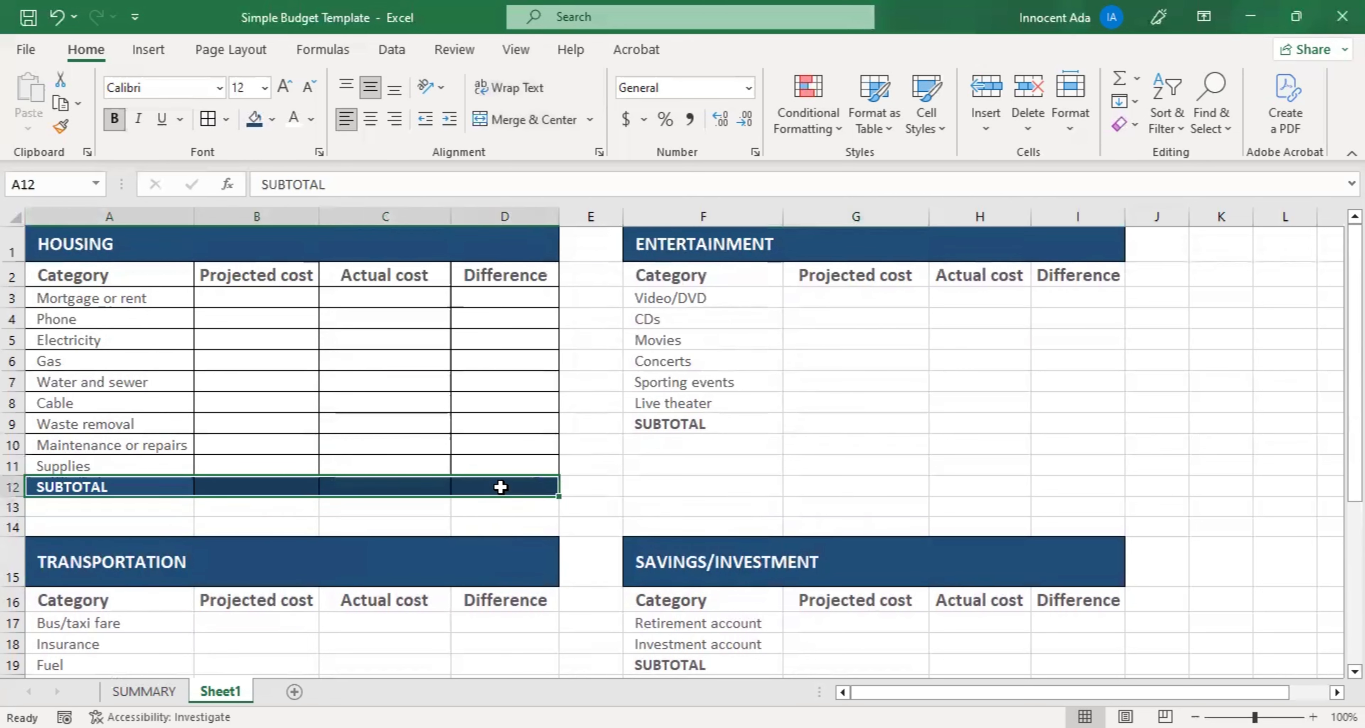
click(61, 127)
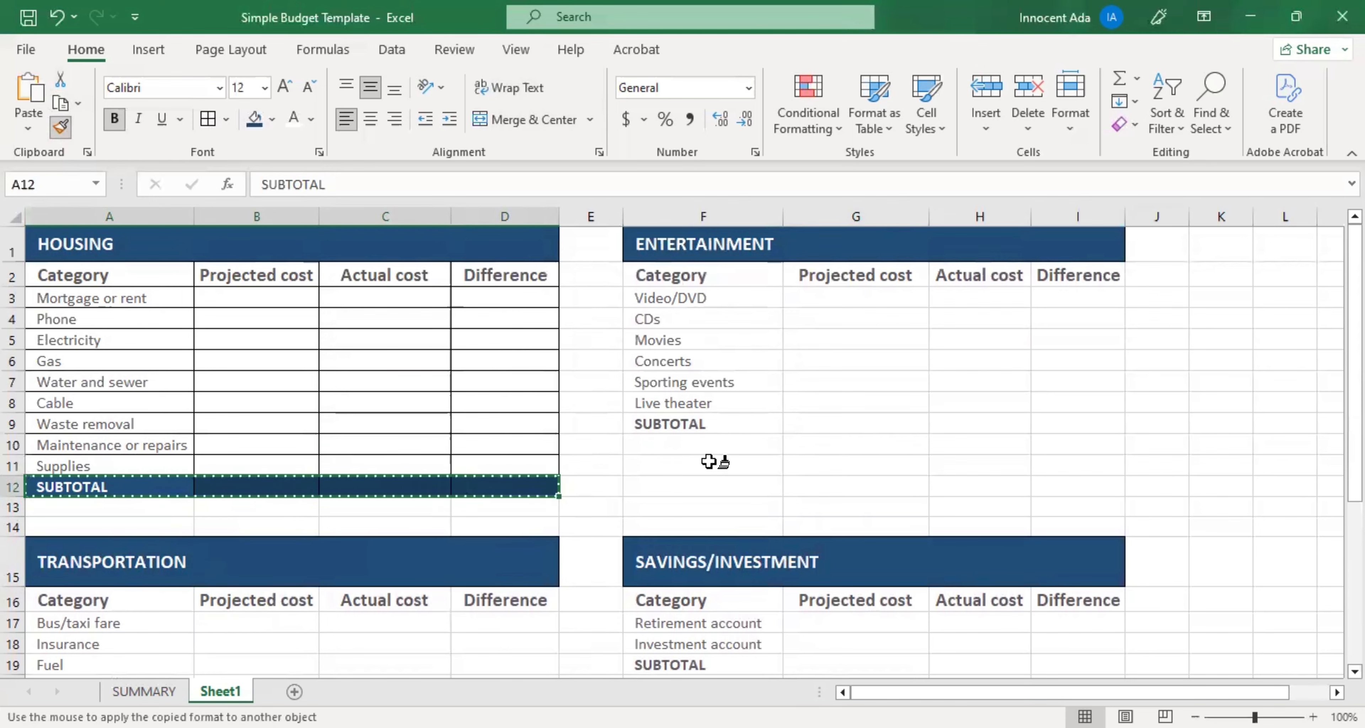
click(669, 426)
scroll(439, 526, down, 2)
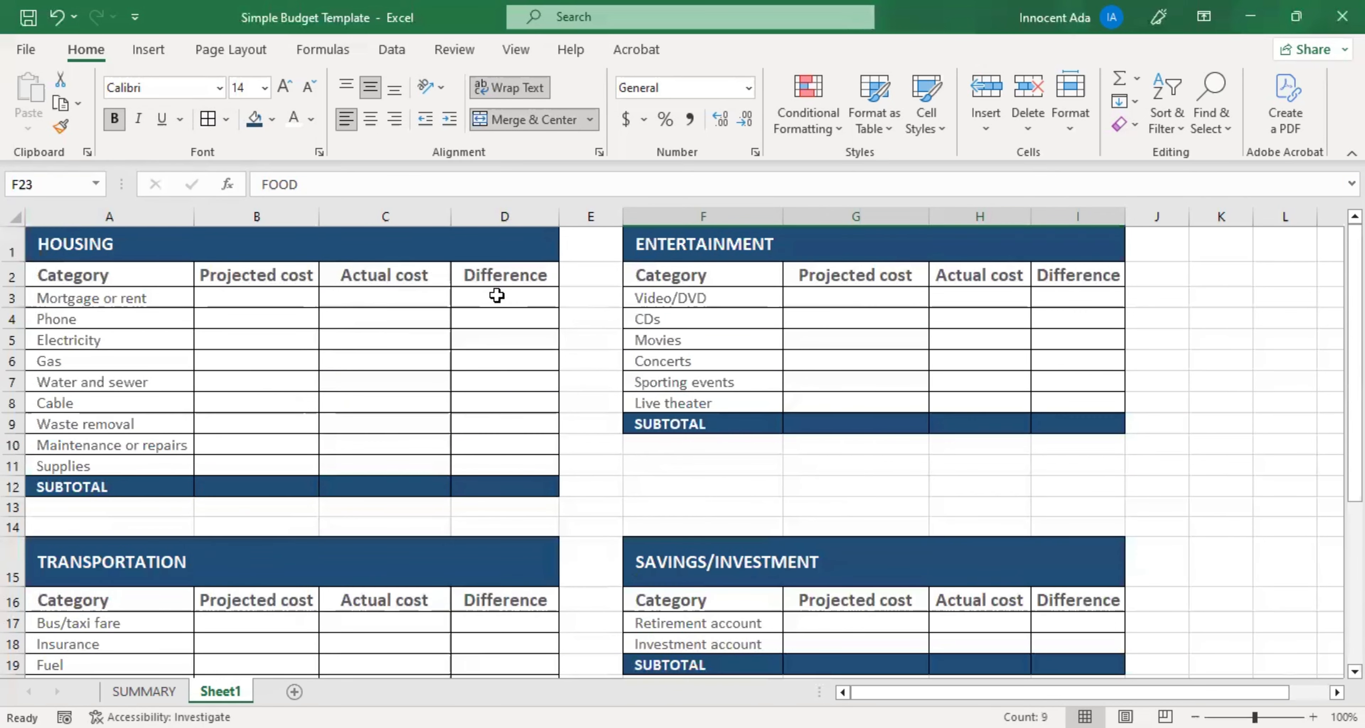
Format the HOUSING cost and difference cells, B3:D12, as Currency with the ₦ Igbo symbol and 2 decimal places.
drag(259, 296, 501, 478)
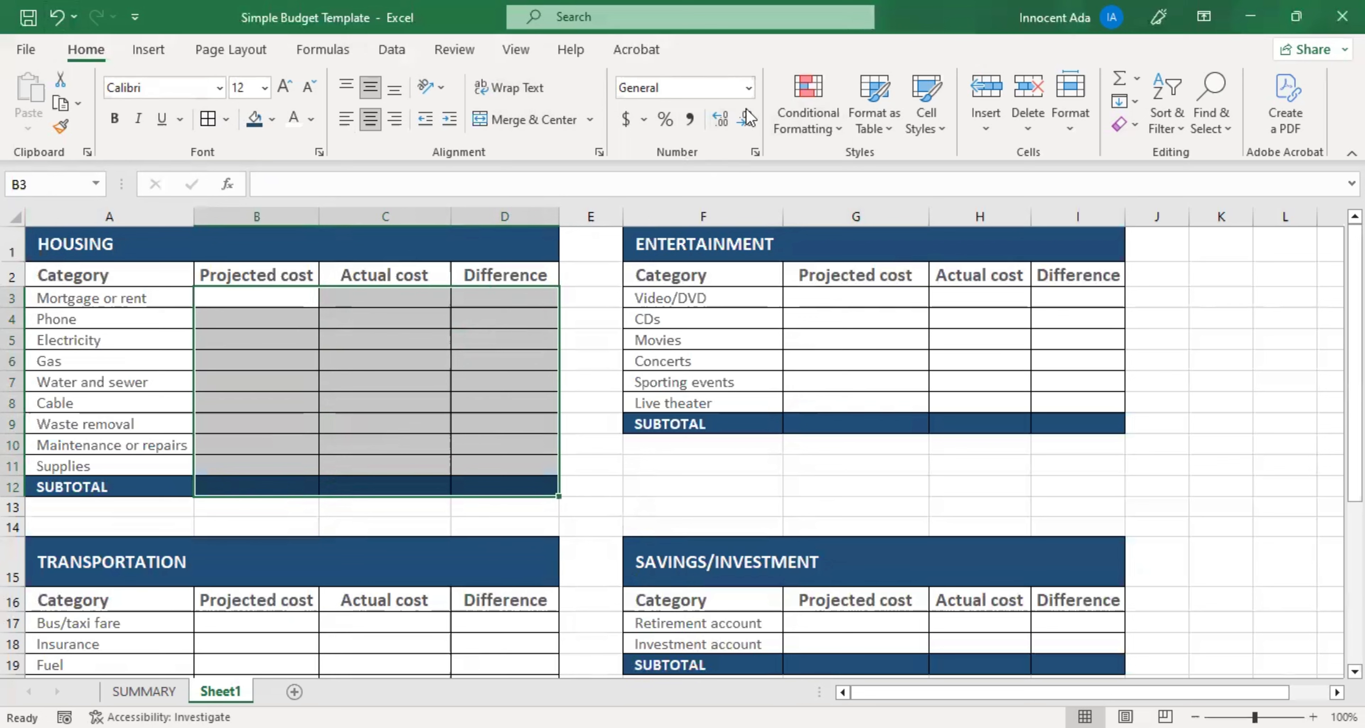
click(752, 91)
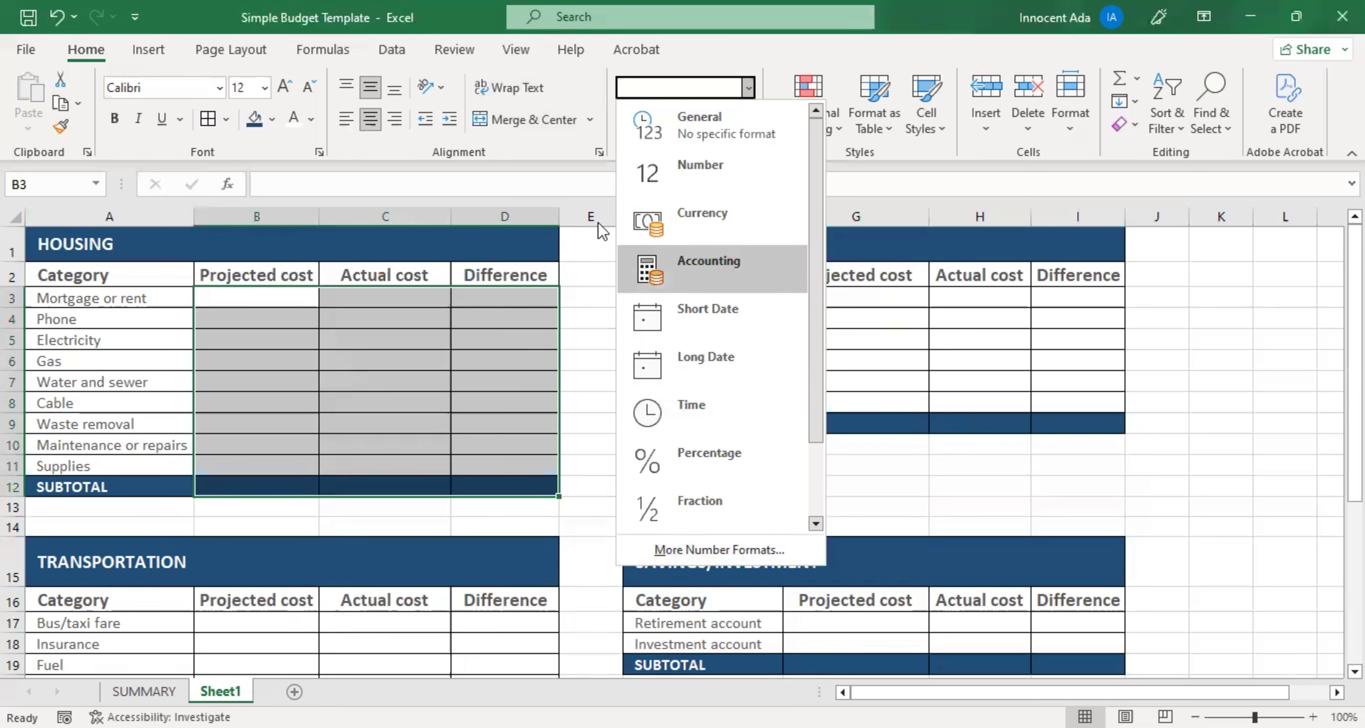
click(586, 168)
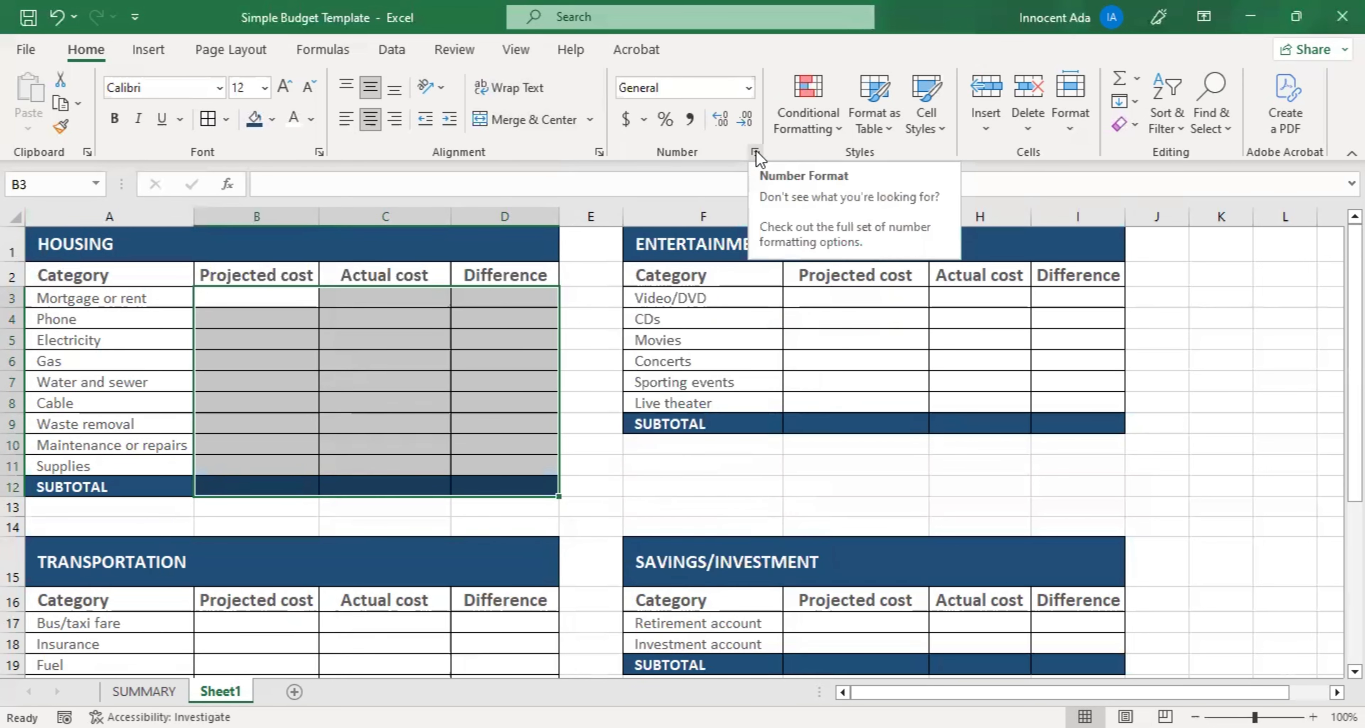
click(756, 153)
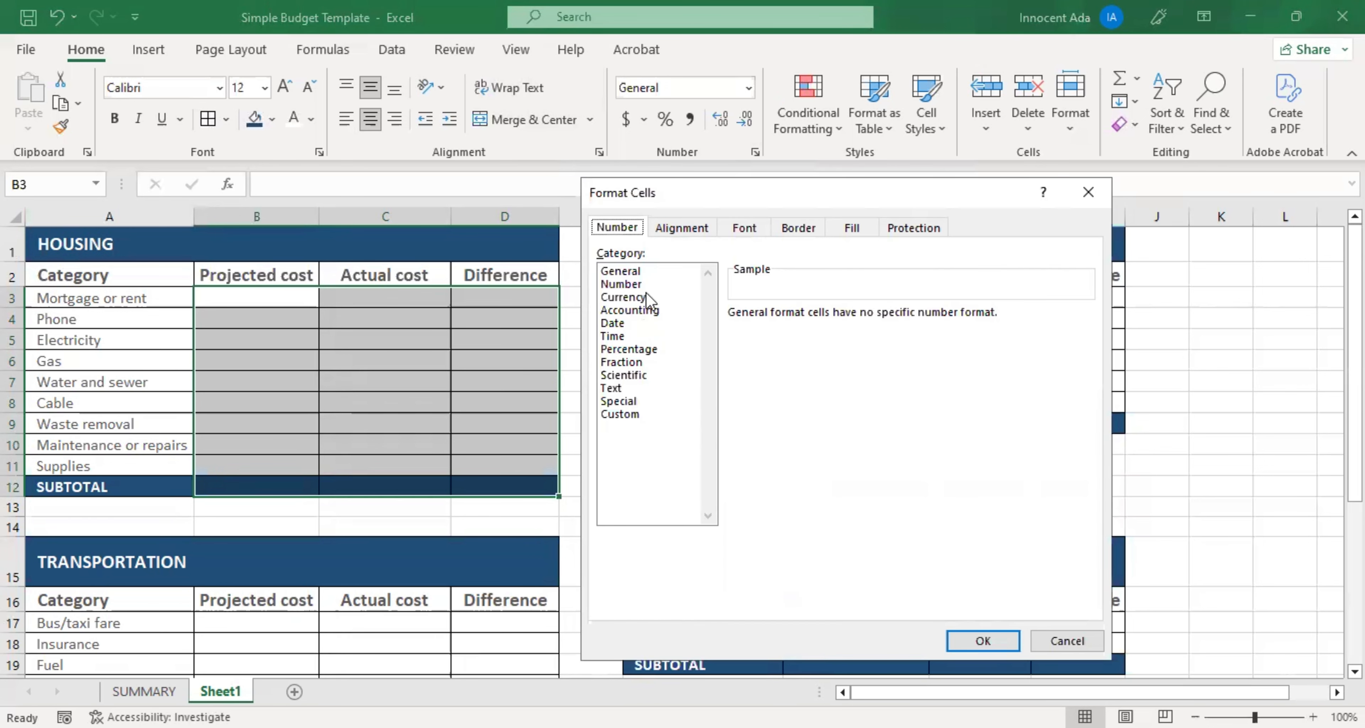
click(626, 298)
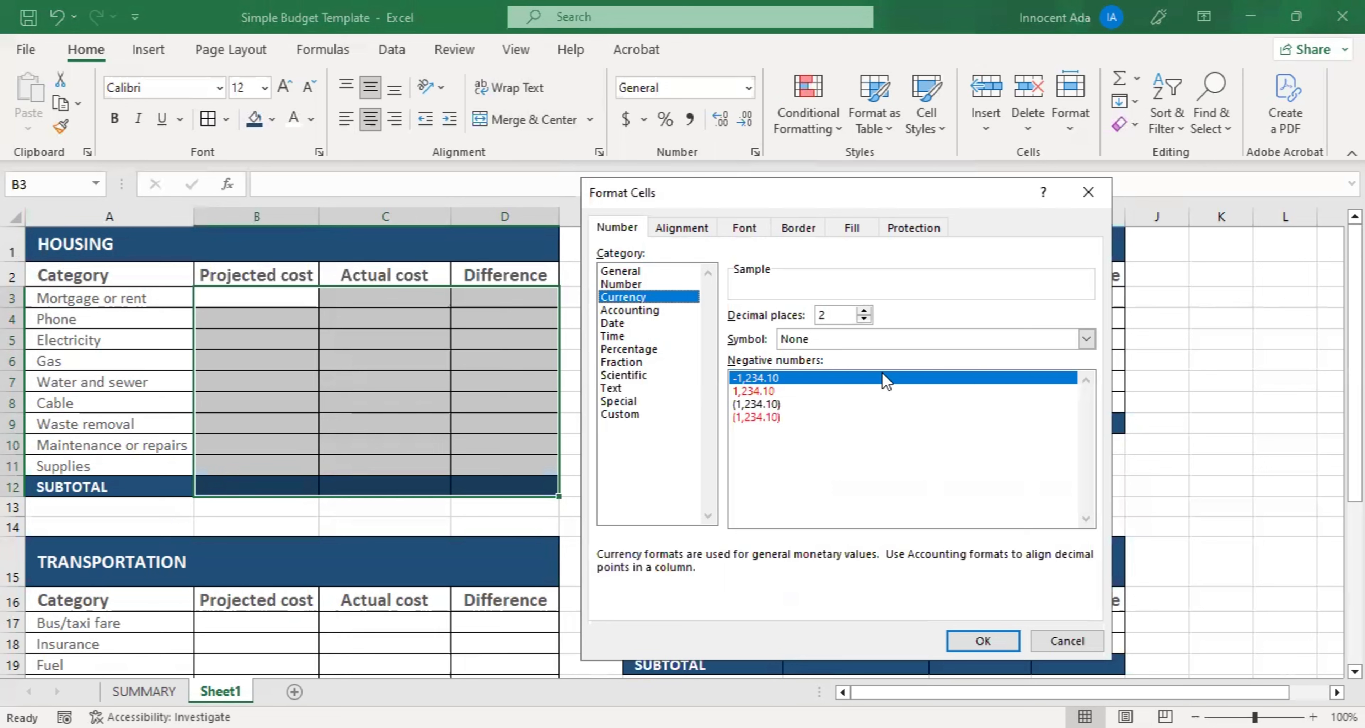
click(1087, 339)
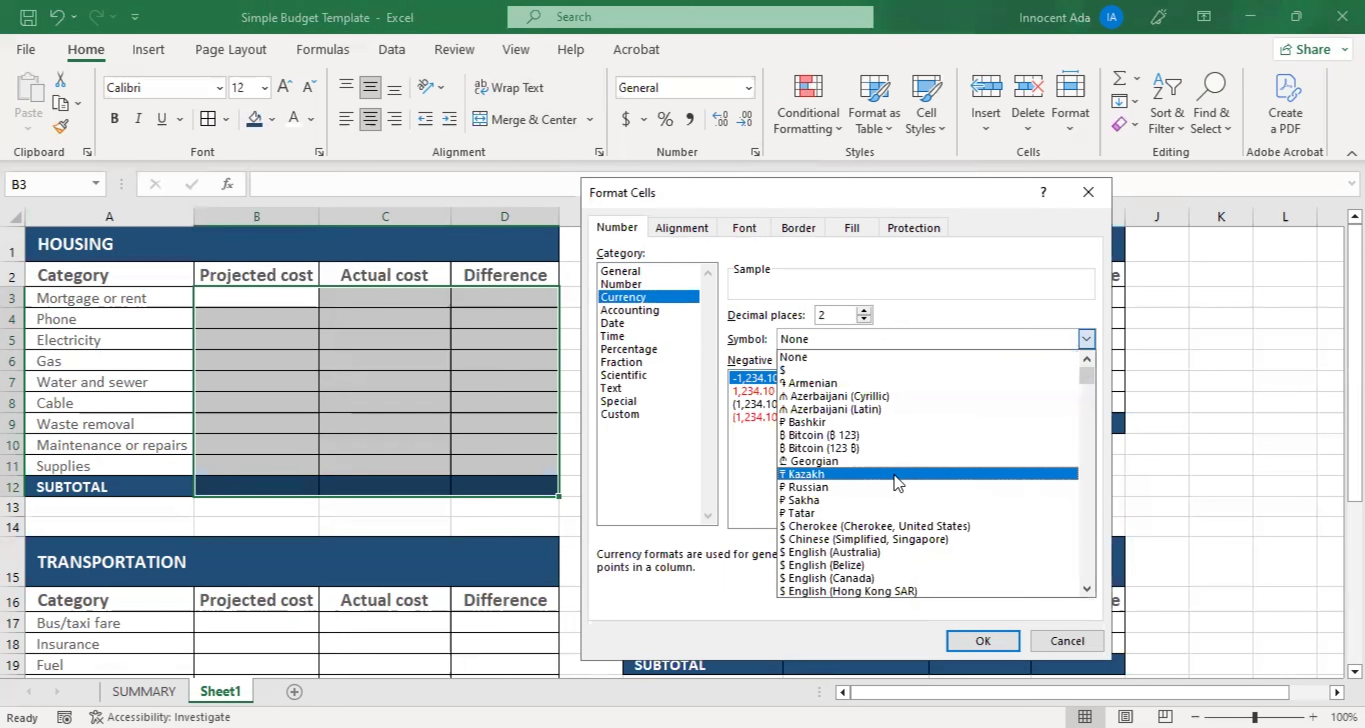
scroll(874, 467, down, 2)
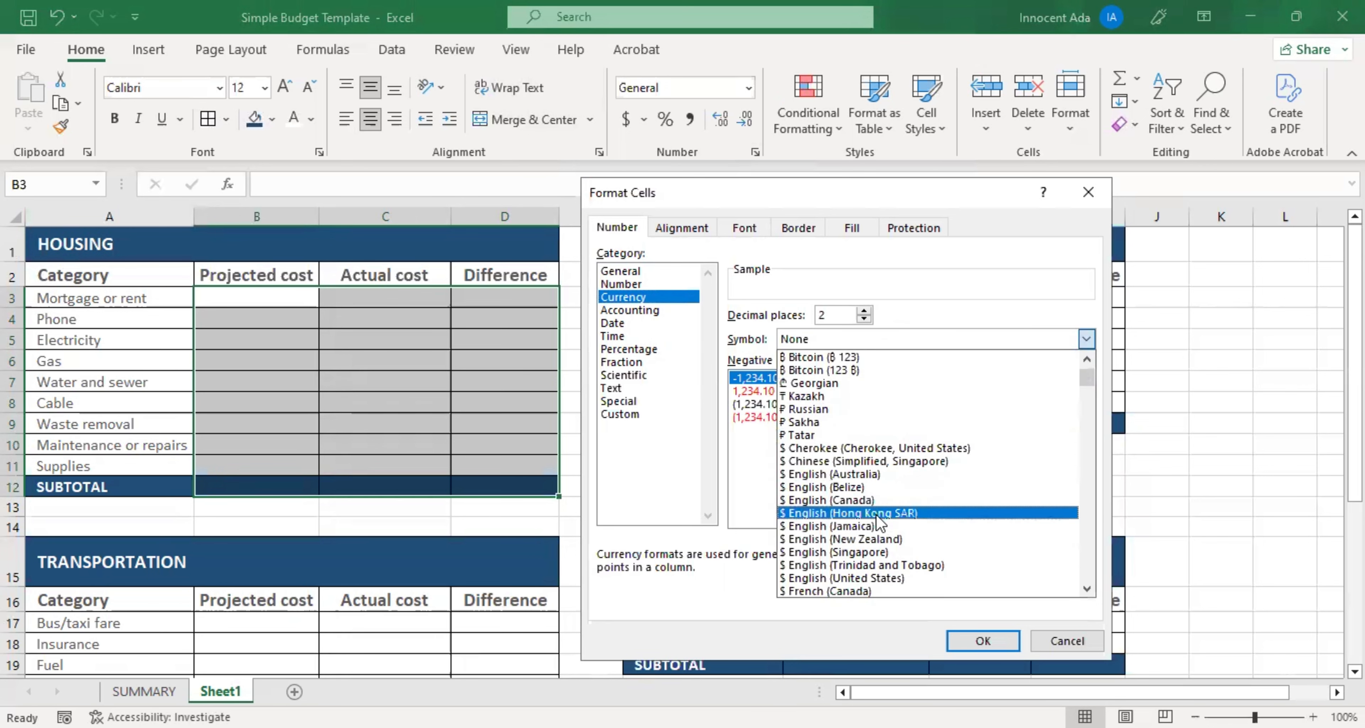
scroll(880, 524, down, 4)
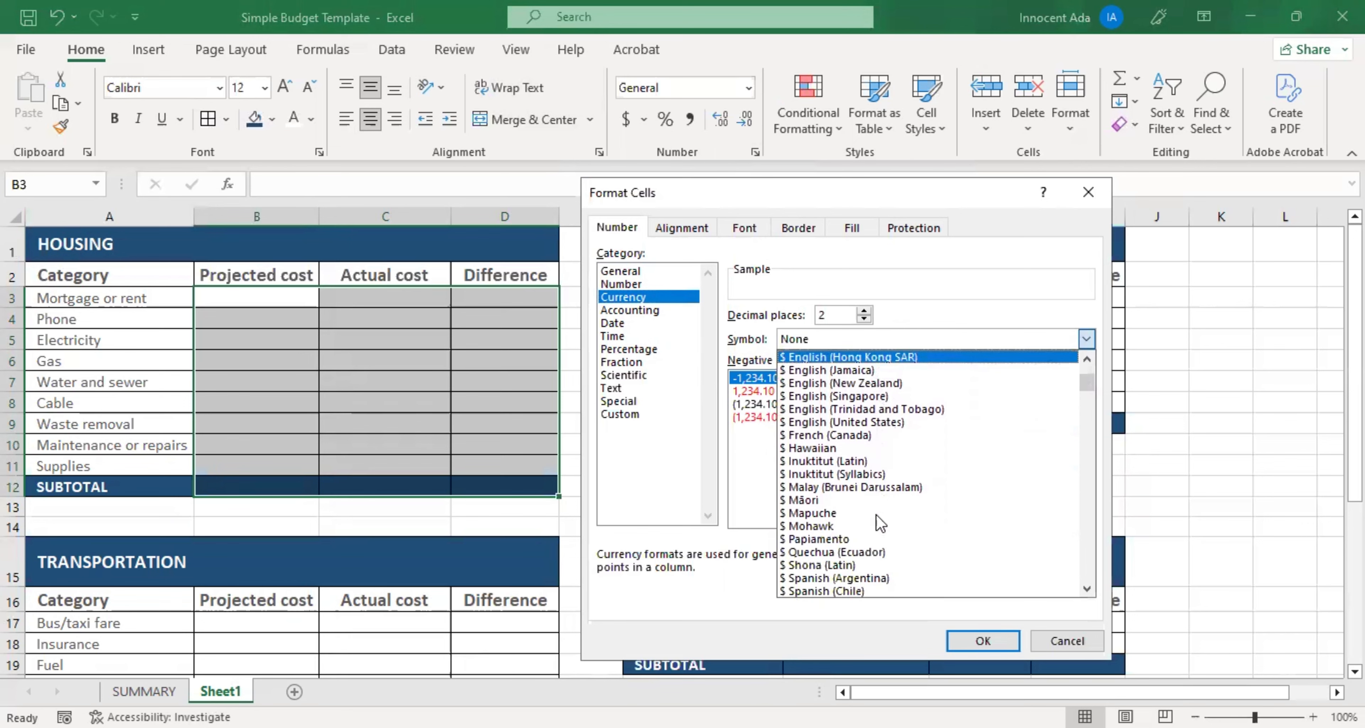
scroll(880, 524, down, 10)
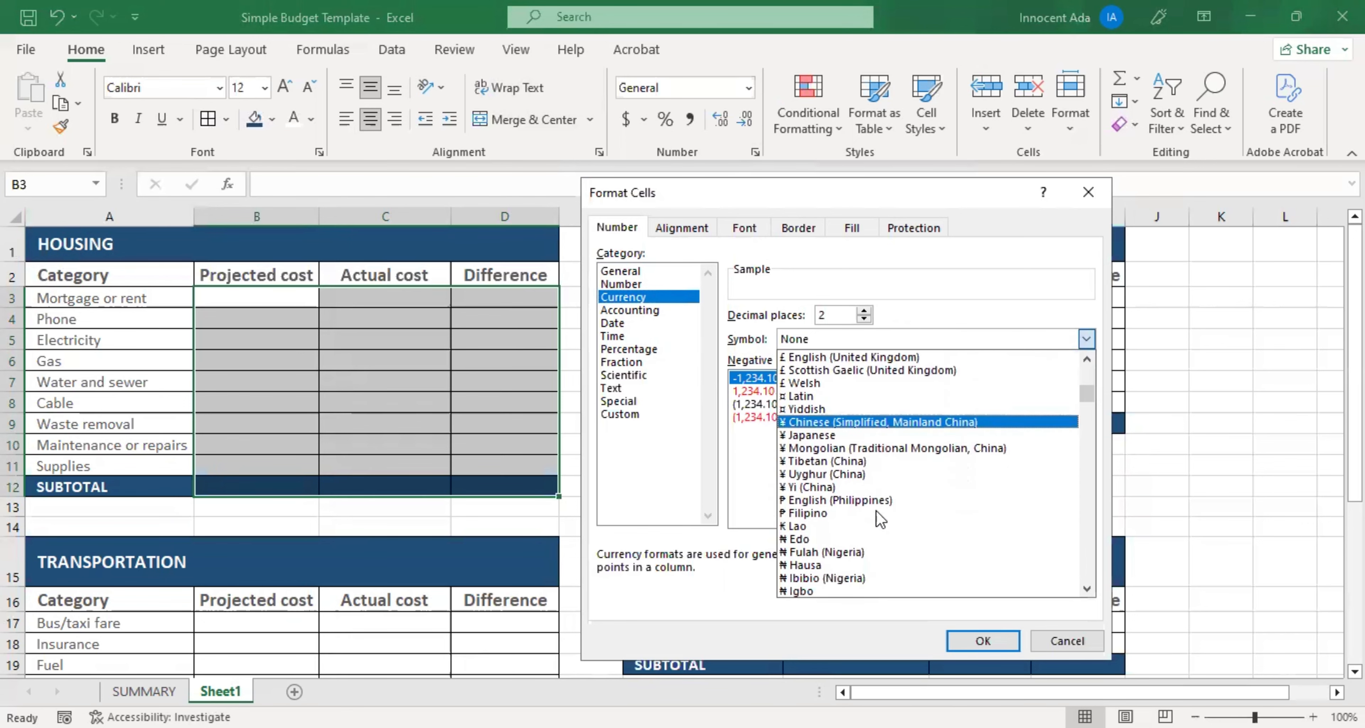
scroll(880, 520, down, 1)
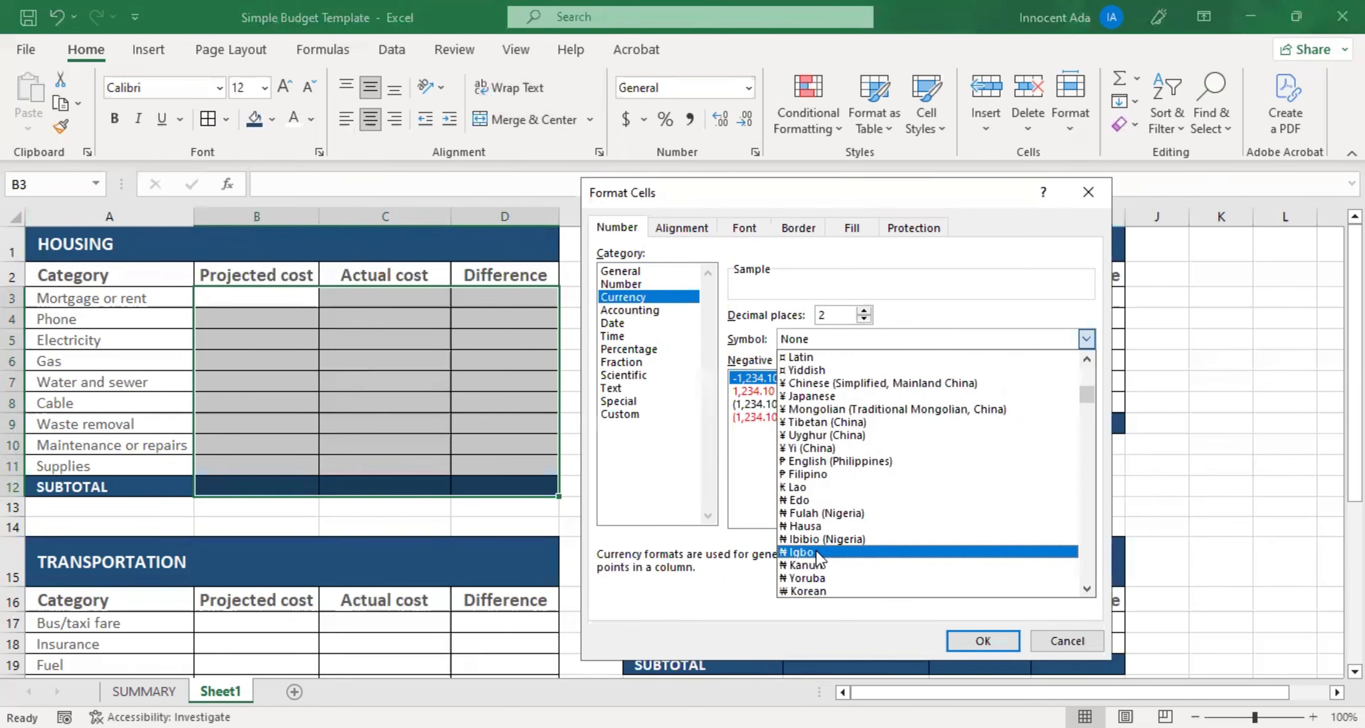
click(816, 551)
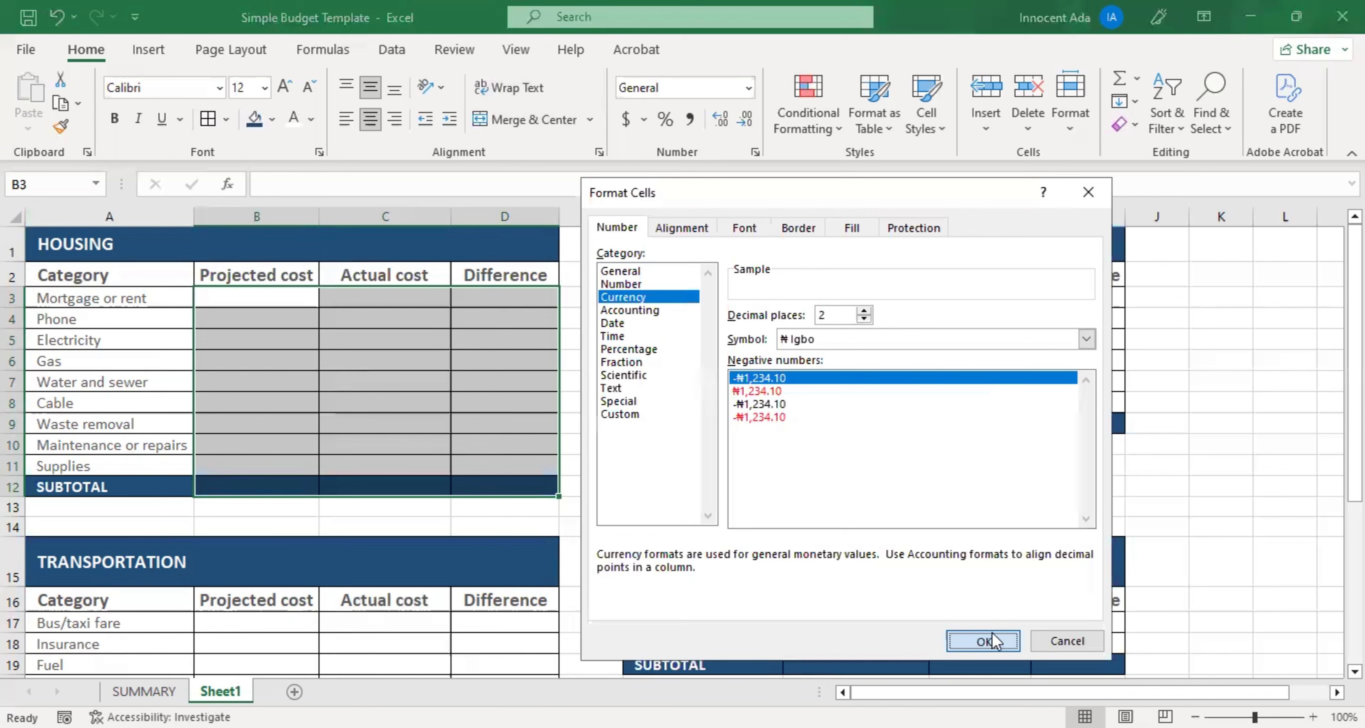
click(986, 638)
Enter 2000 as the Mortgage or rent projected cost in B3 to test the currency format.
click(307, 302)
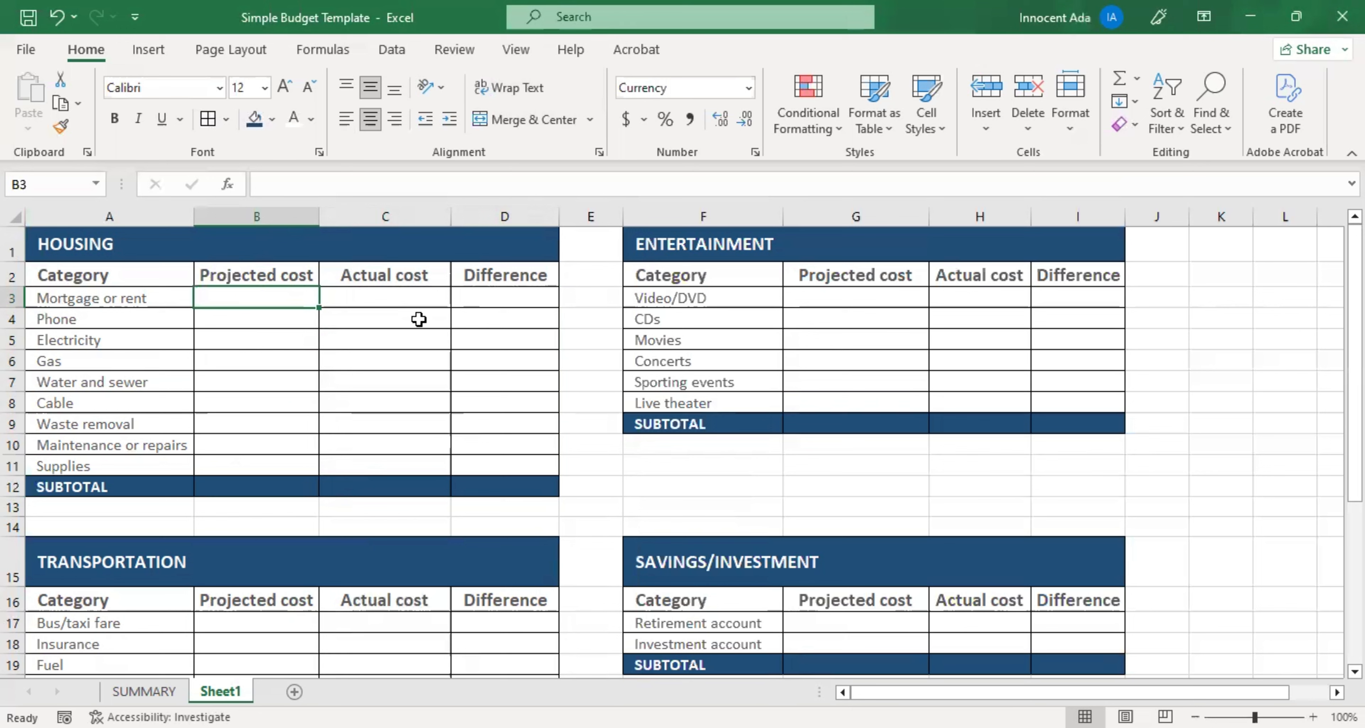
text(2000)
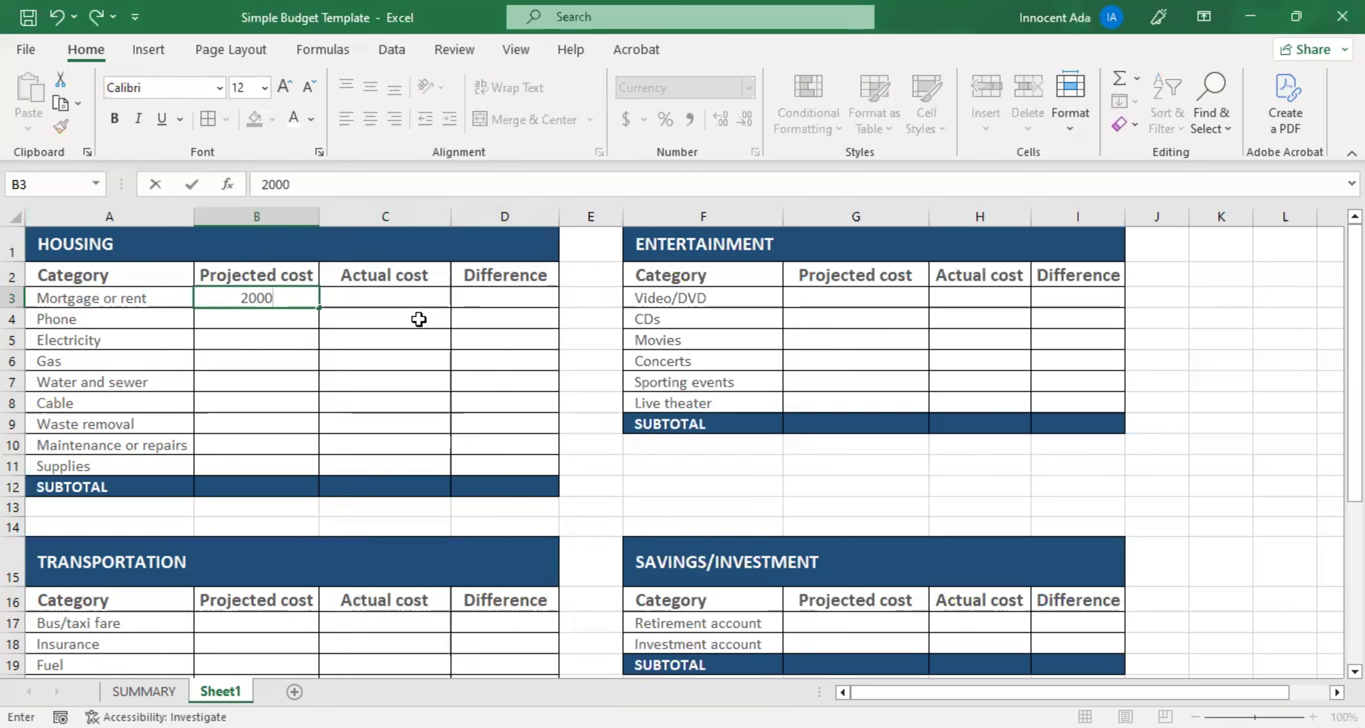
key(Return)
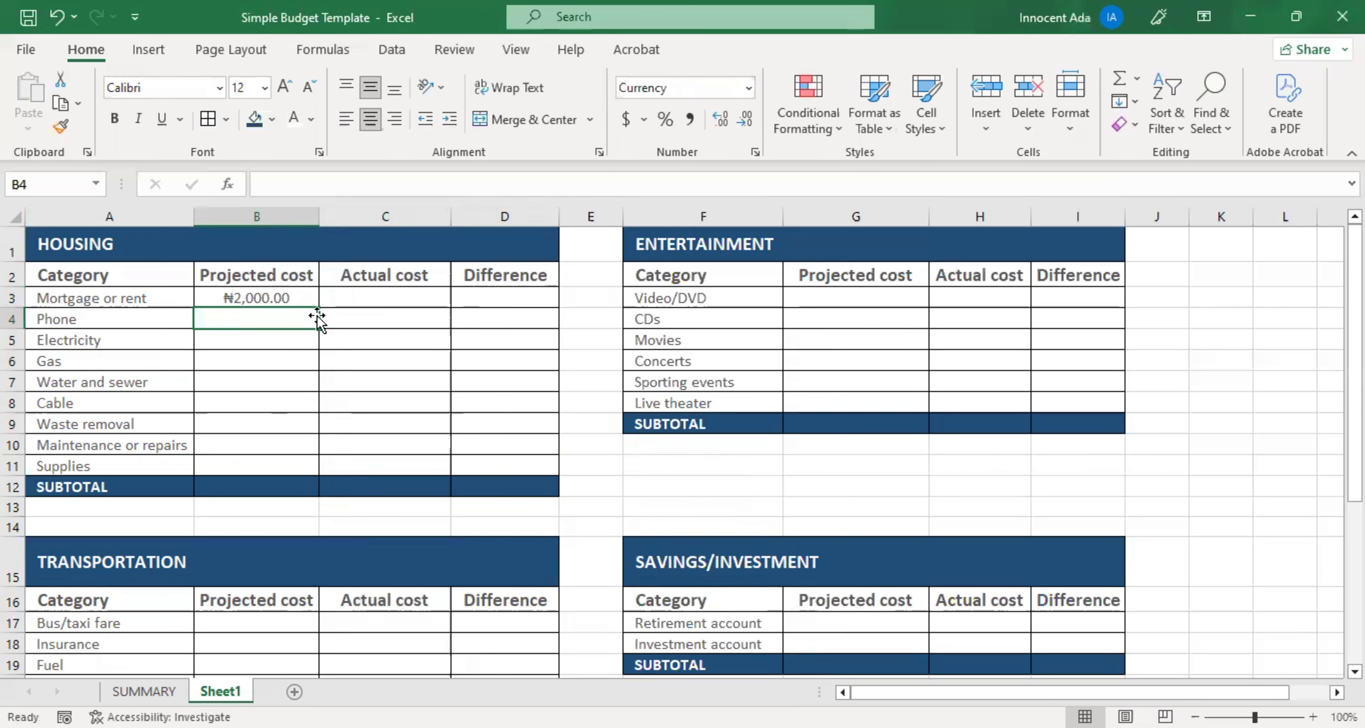
click(281, 298)
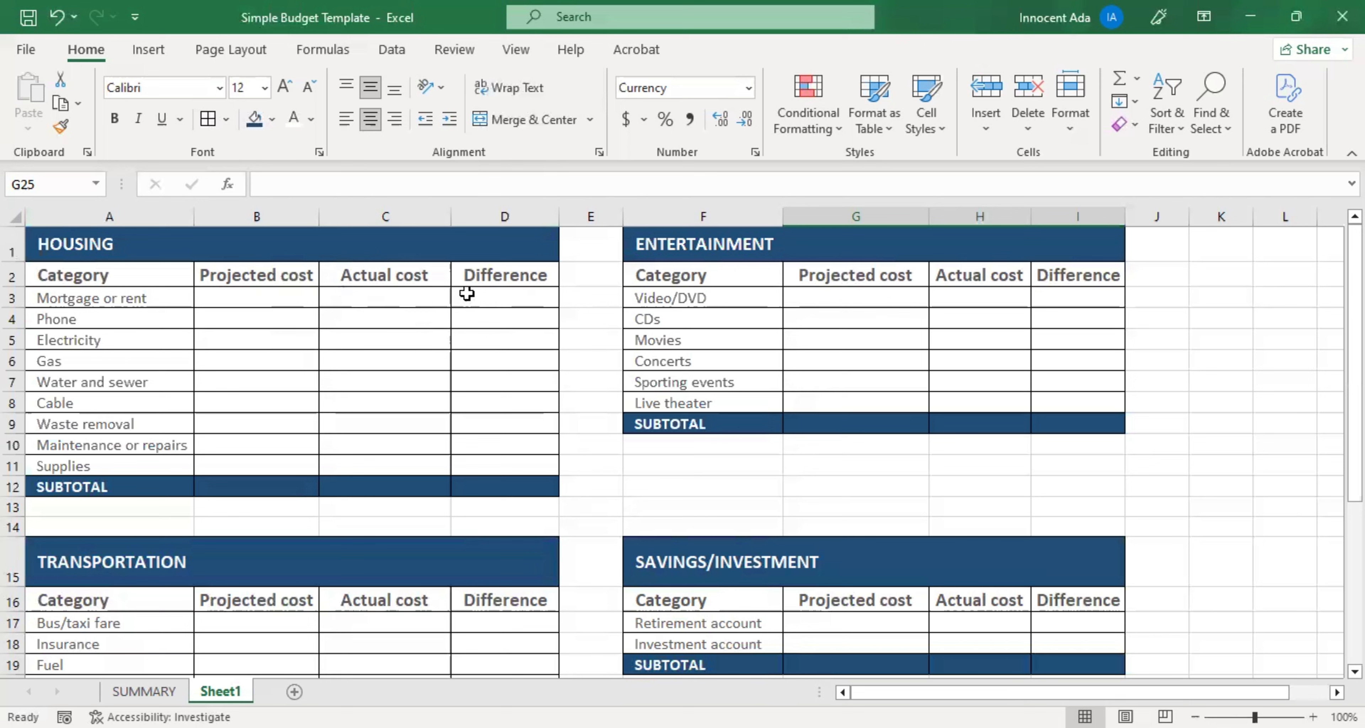
Enter the formula =B3-C3 in D3 and fill it down the HOUSING Difference column to D11.
click(500, 300)
text(=)
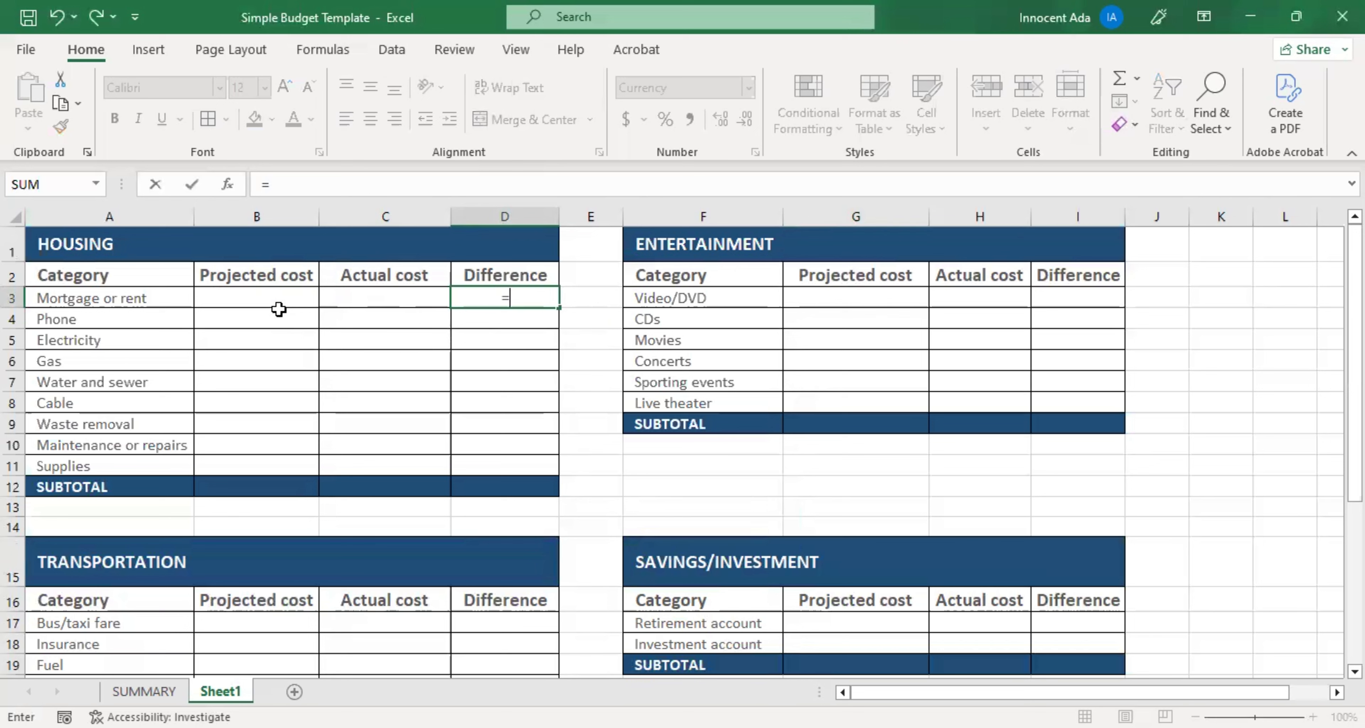
click(297, 306)
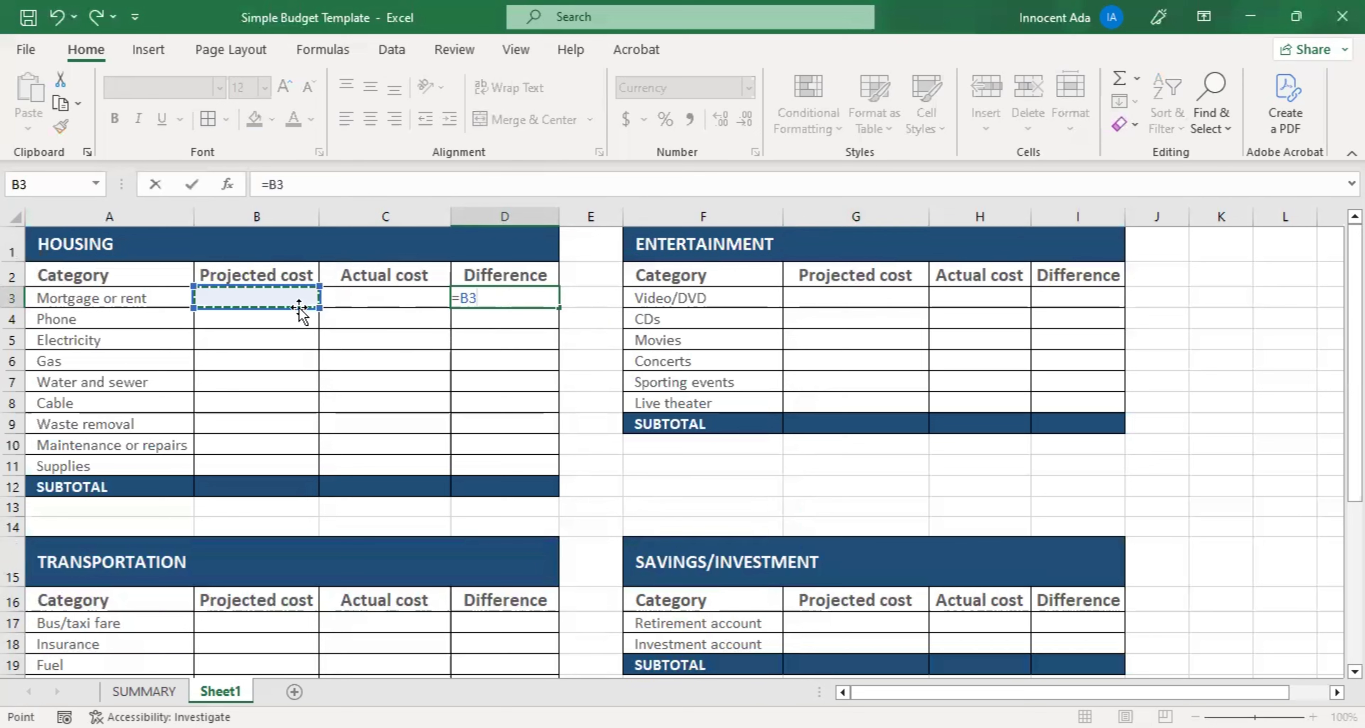
text(-)
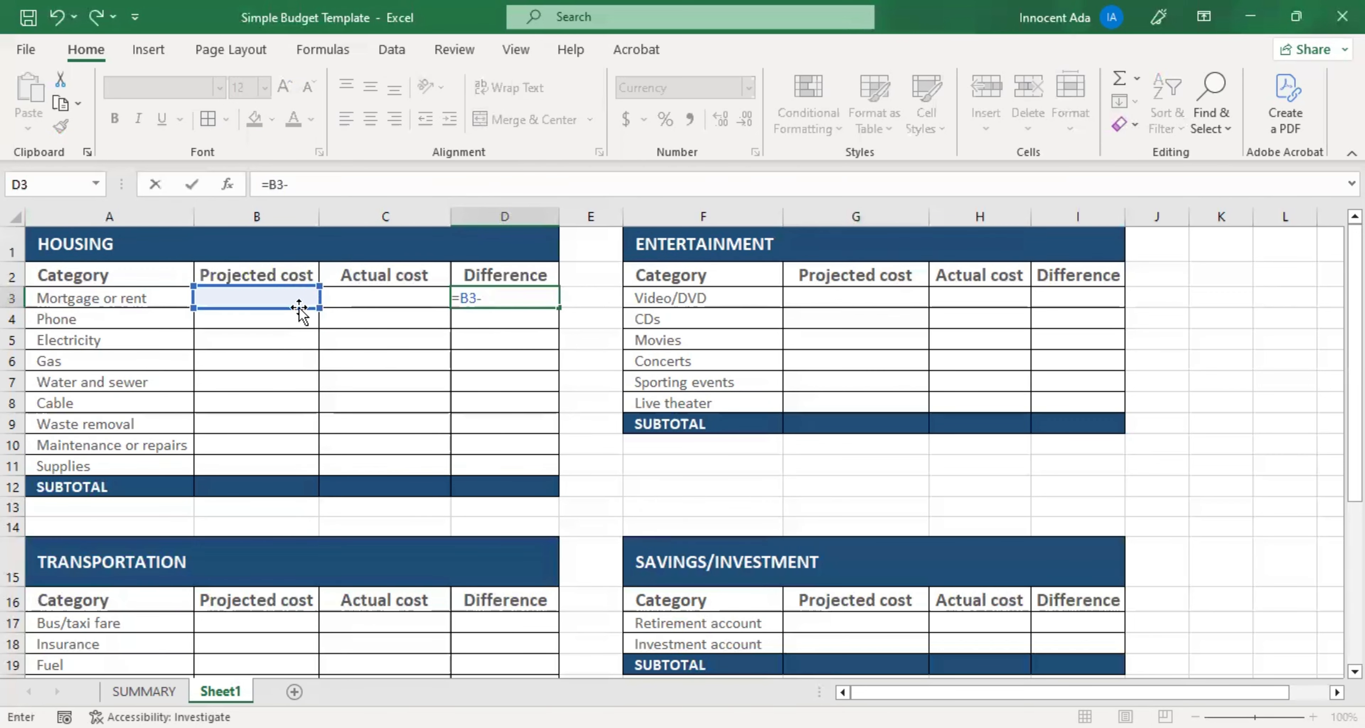
click(346, 295)
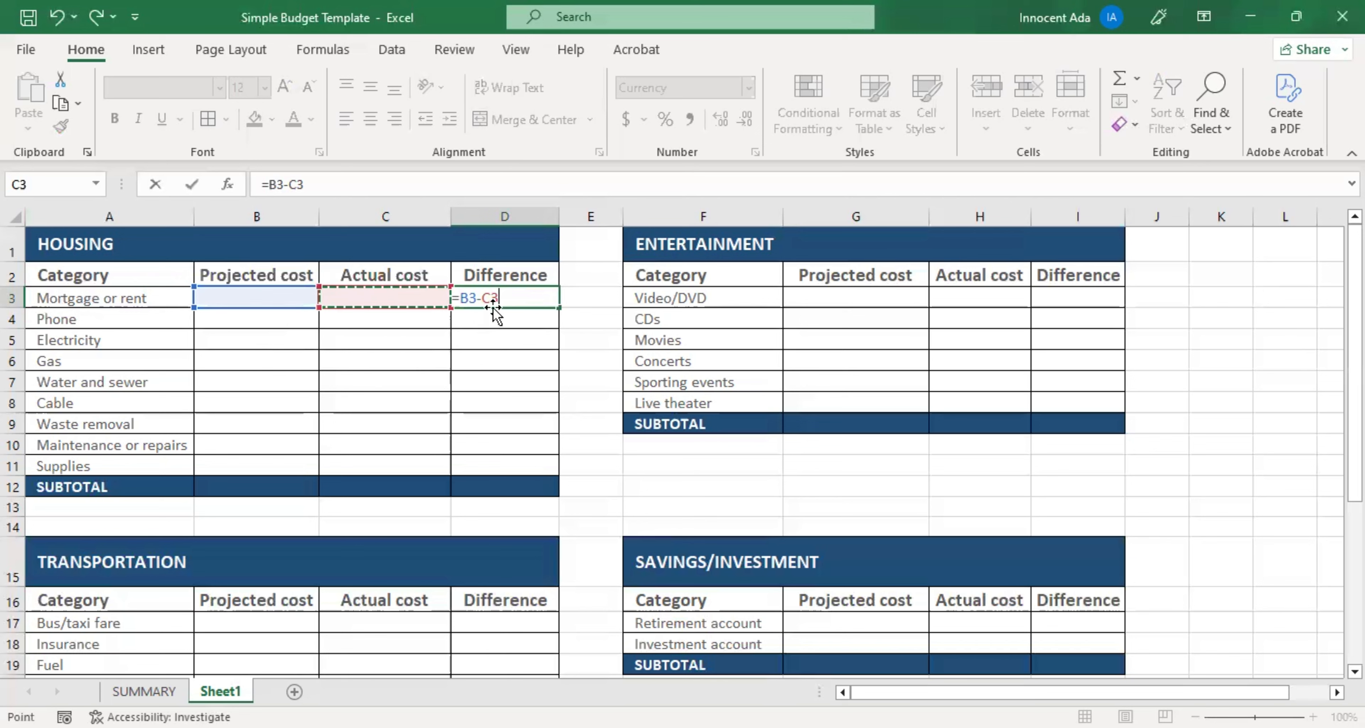
key(Return)
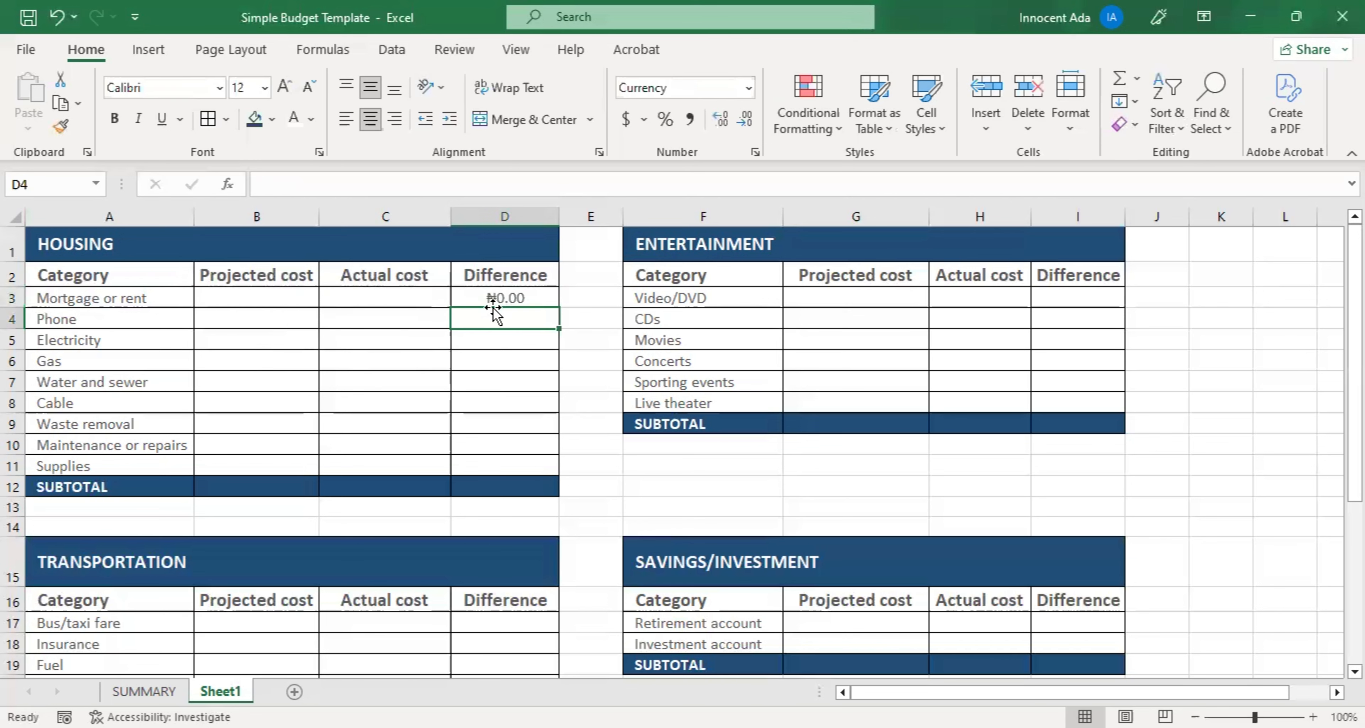
click(496, 298)
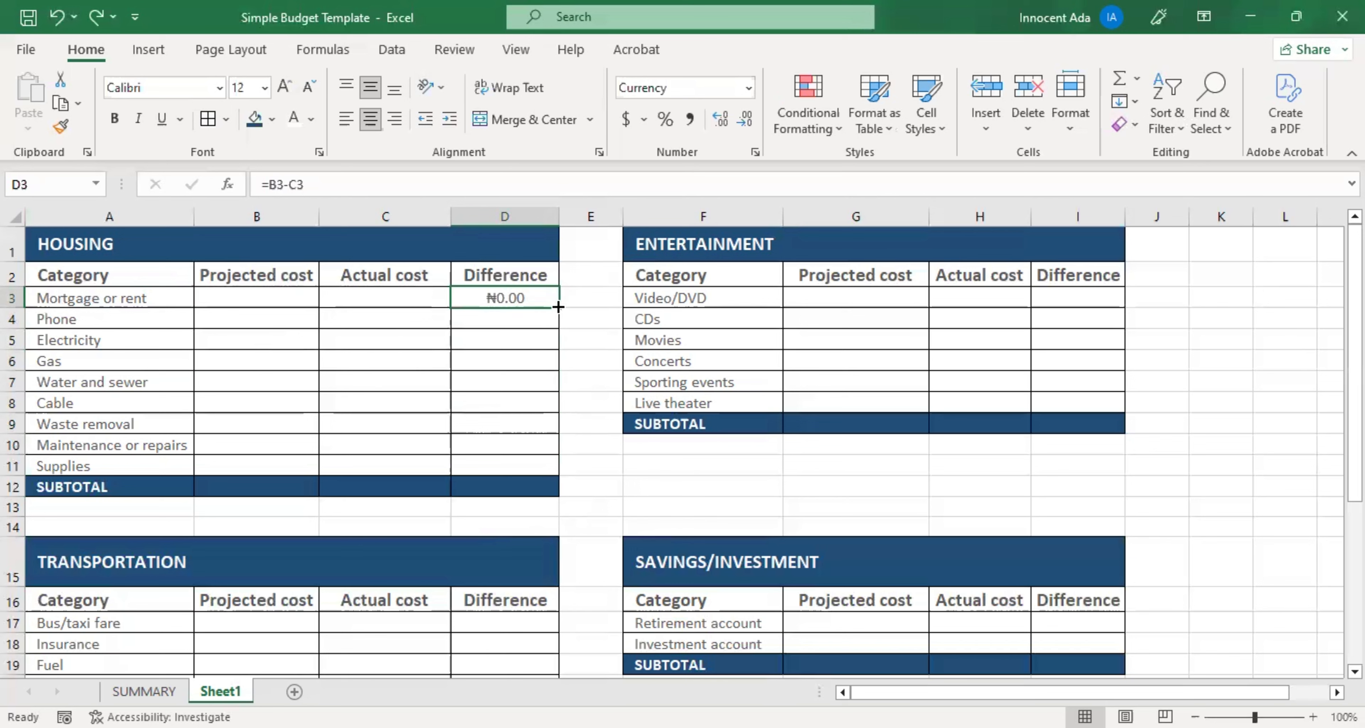
drag(558, 307, 542, 473)
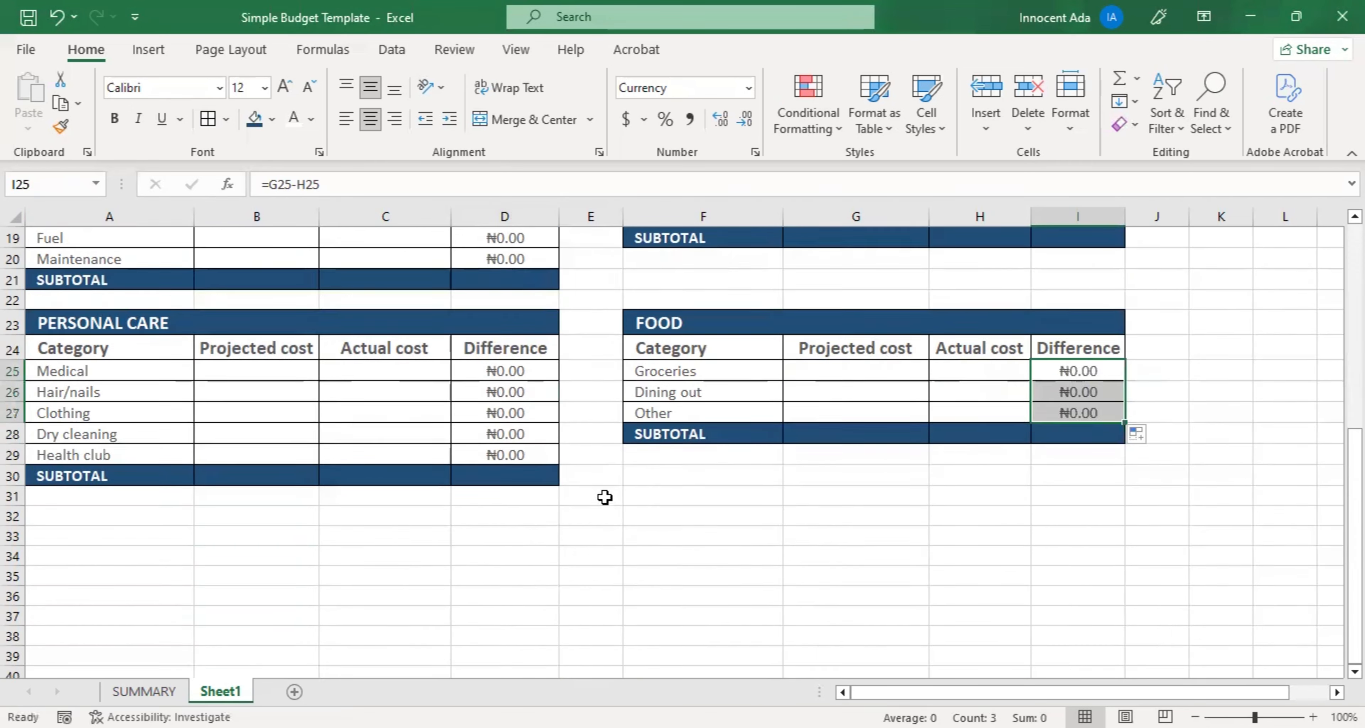
Total the HOUSING Difference column in the SUBTOTAL cell D12 with =SUM(D3:D11).
scroll(605, 497, up, 6)
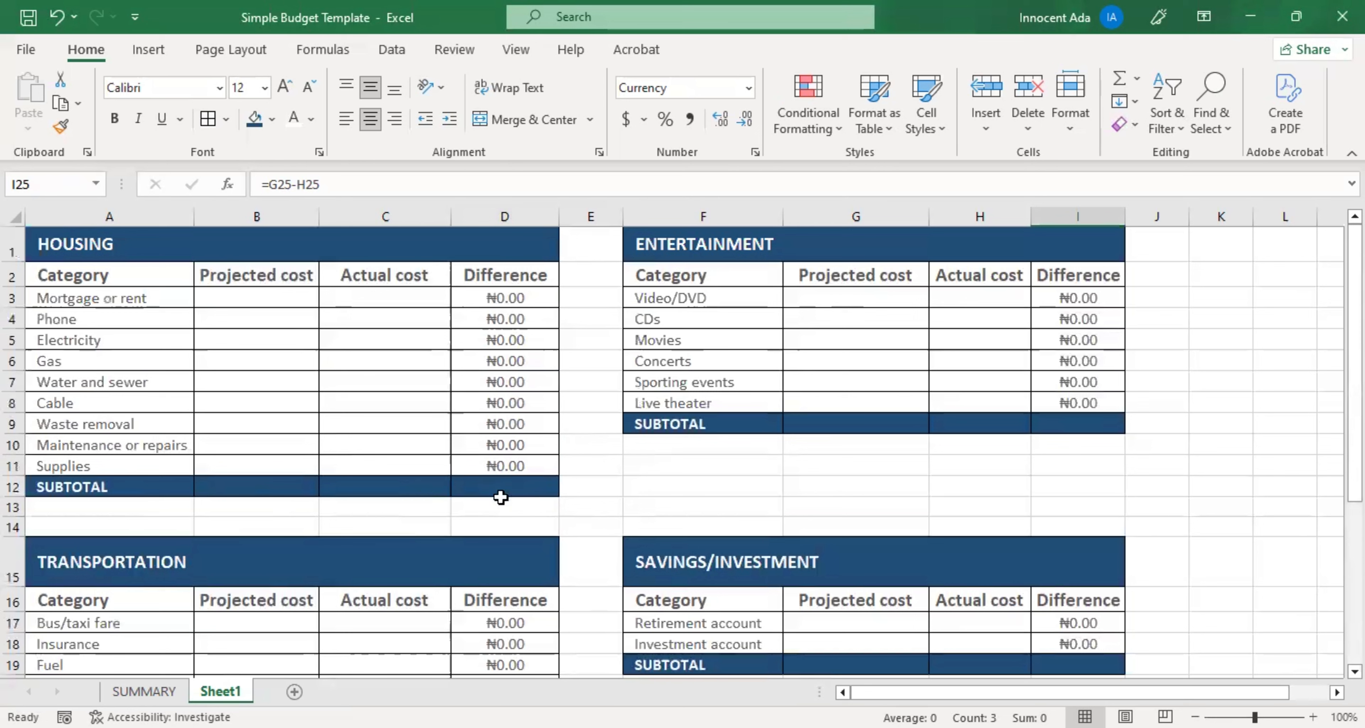
click(513, 488)
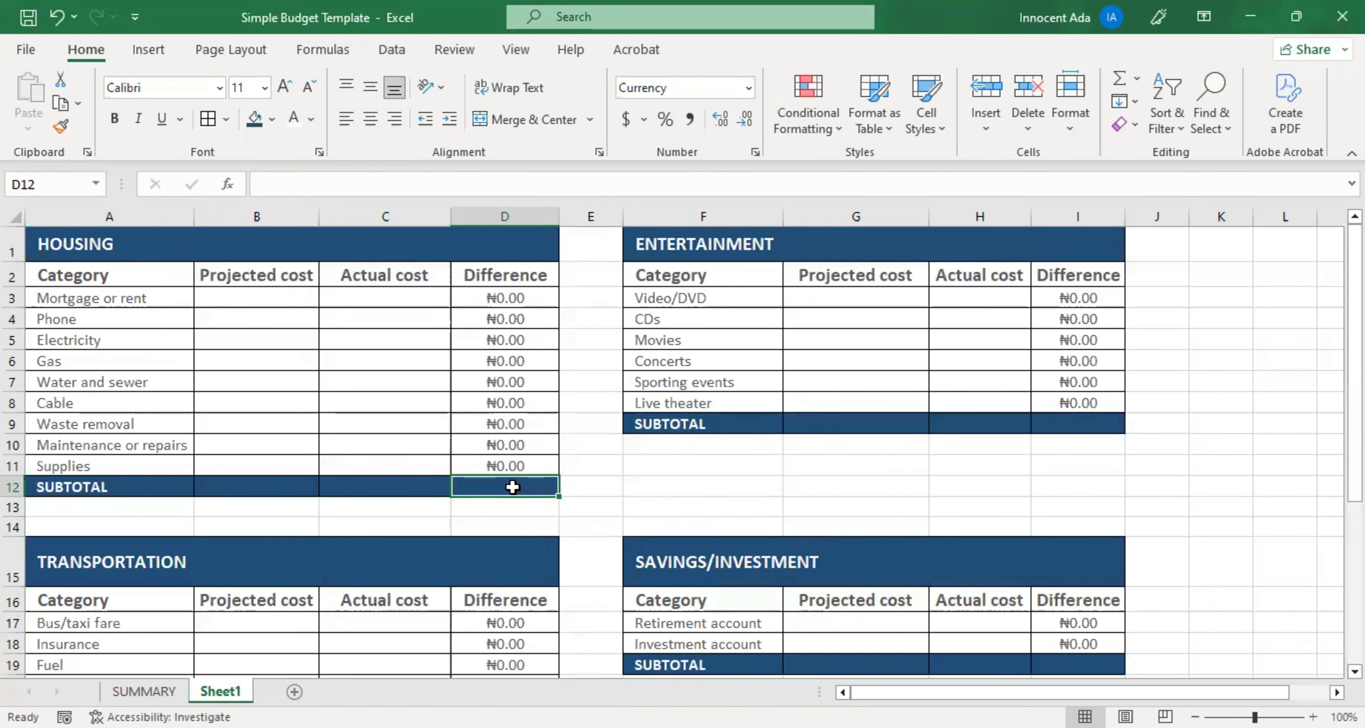
text(=)
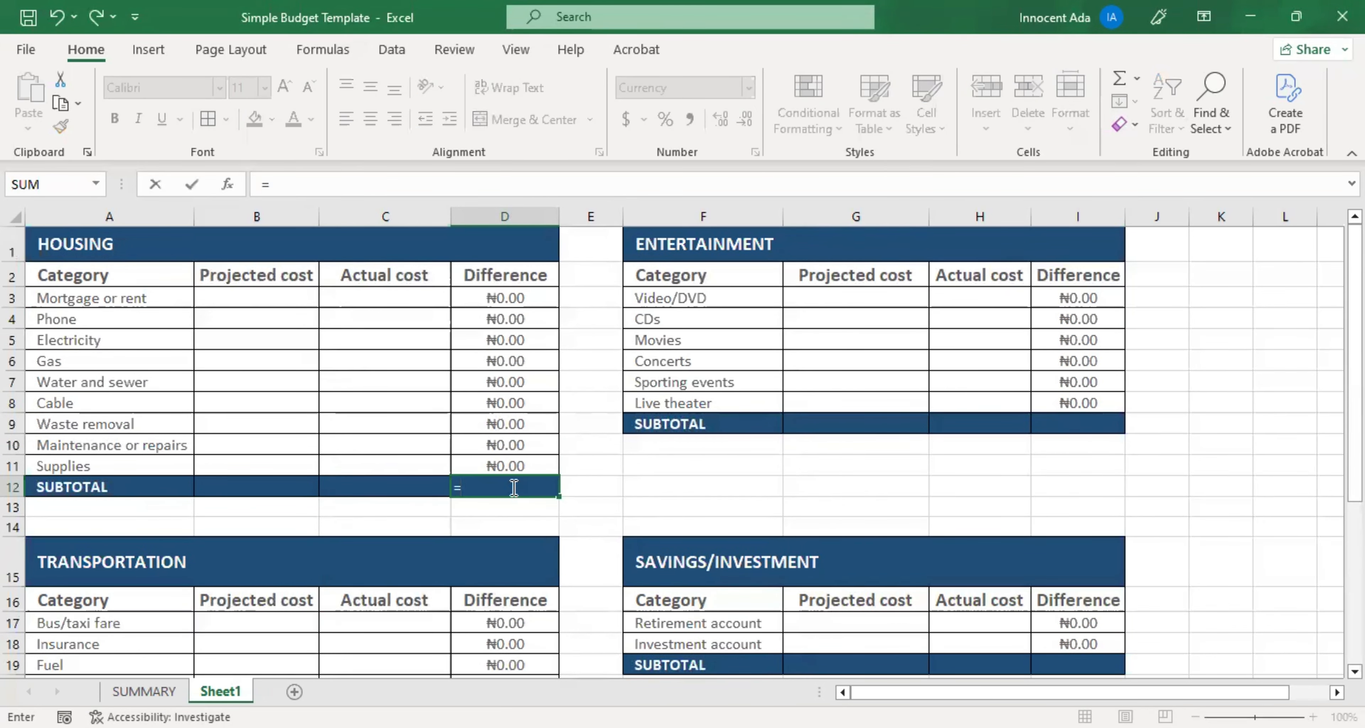
text(SUM)
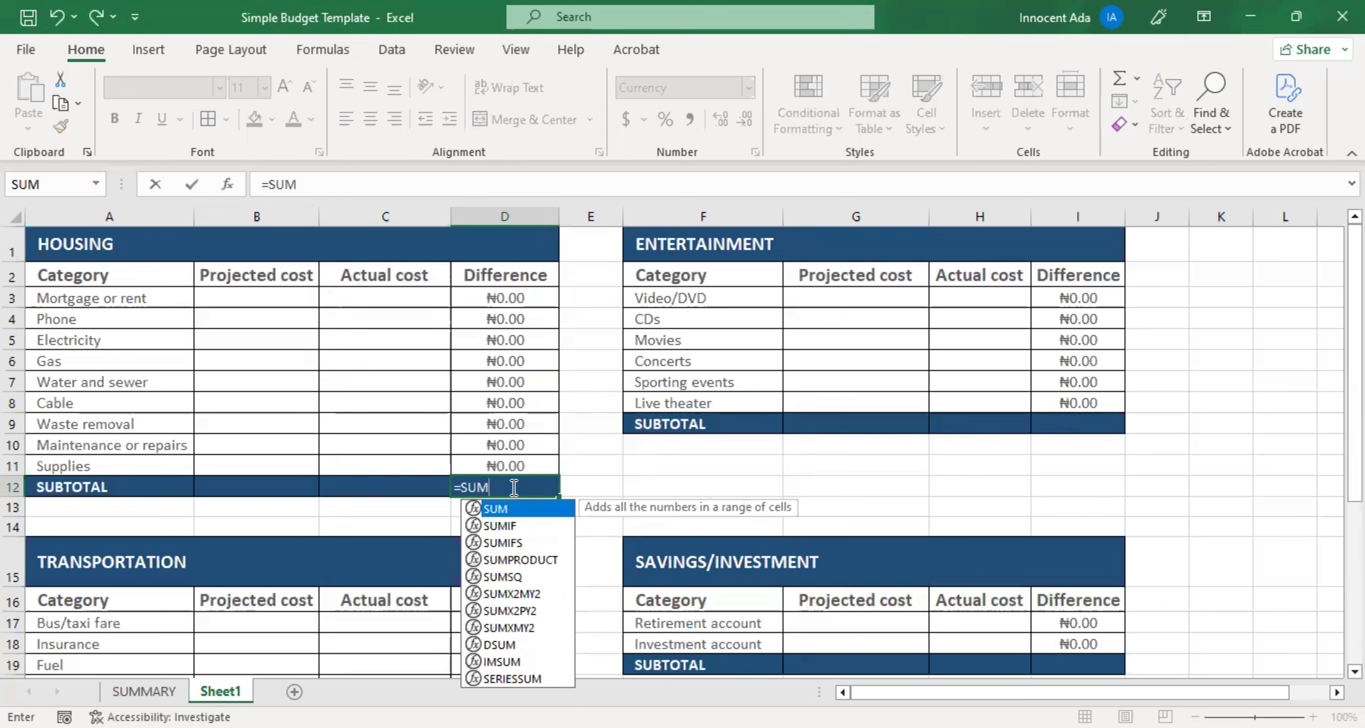
text(()
click(490, 298)
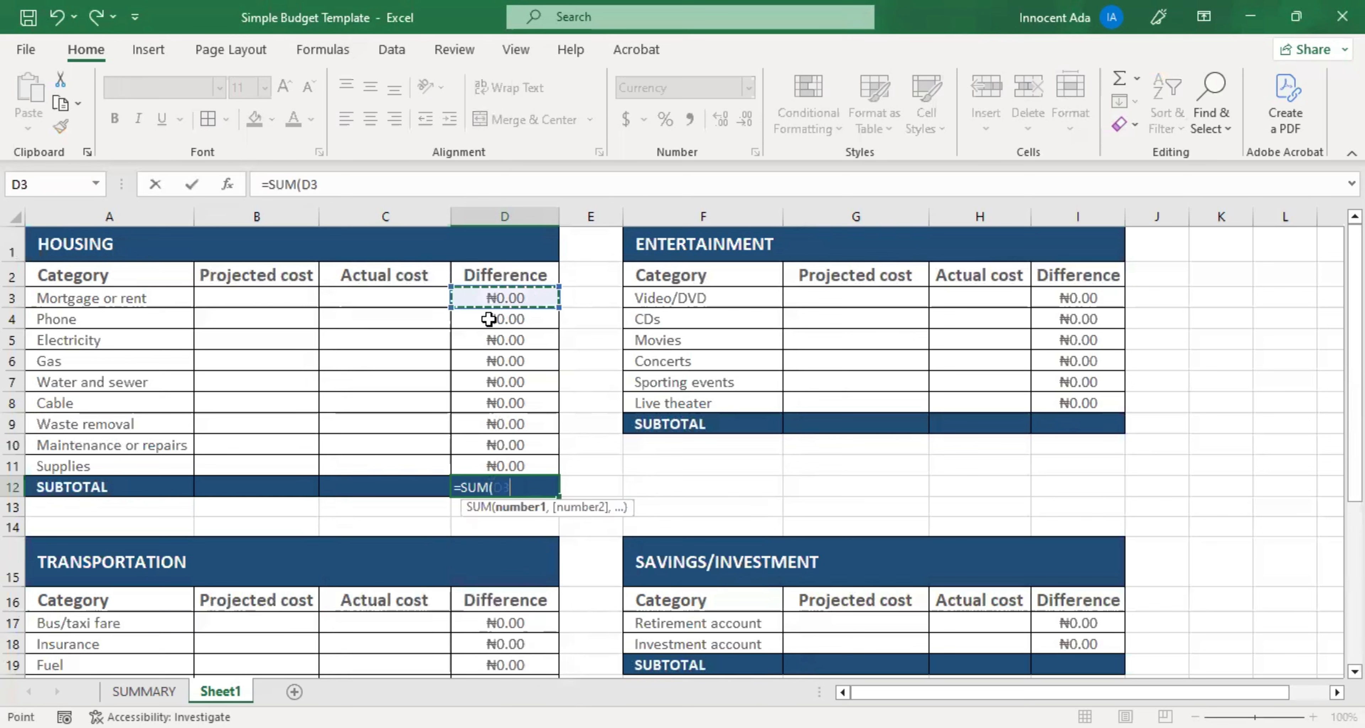
shift+click(492, 465)
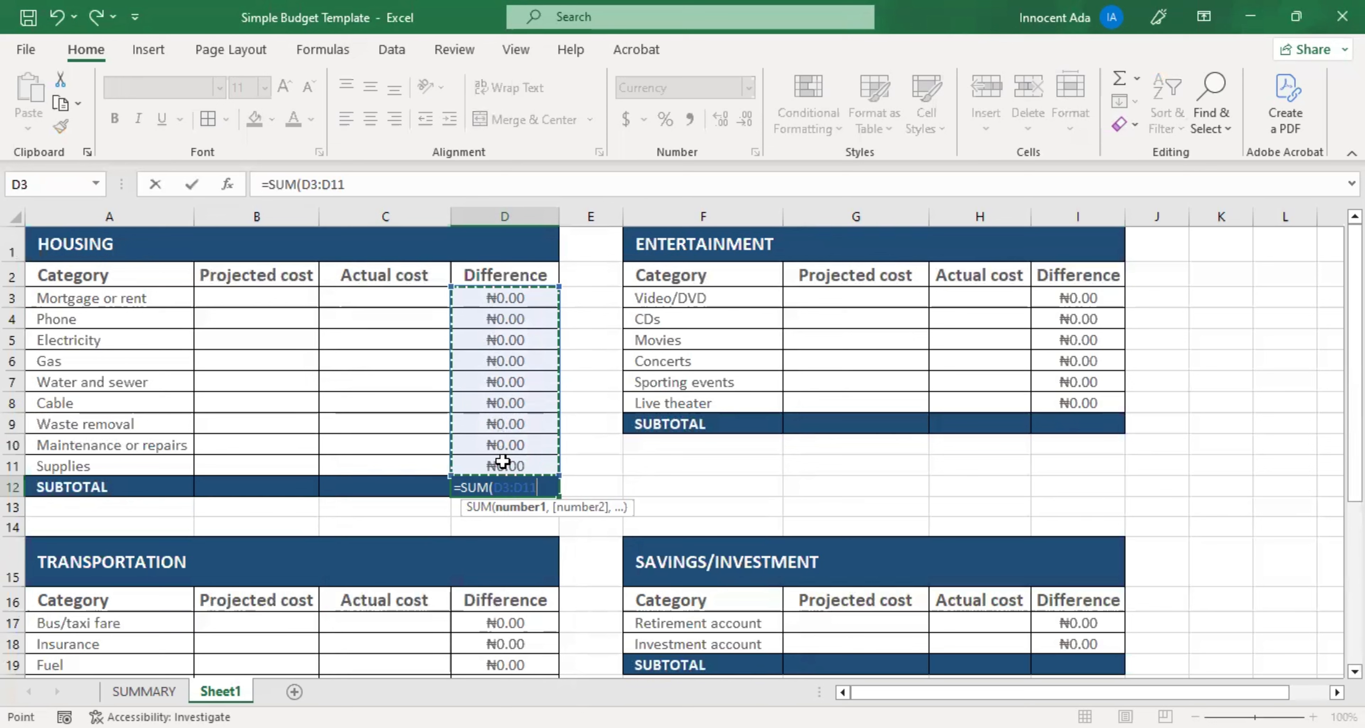
text())
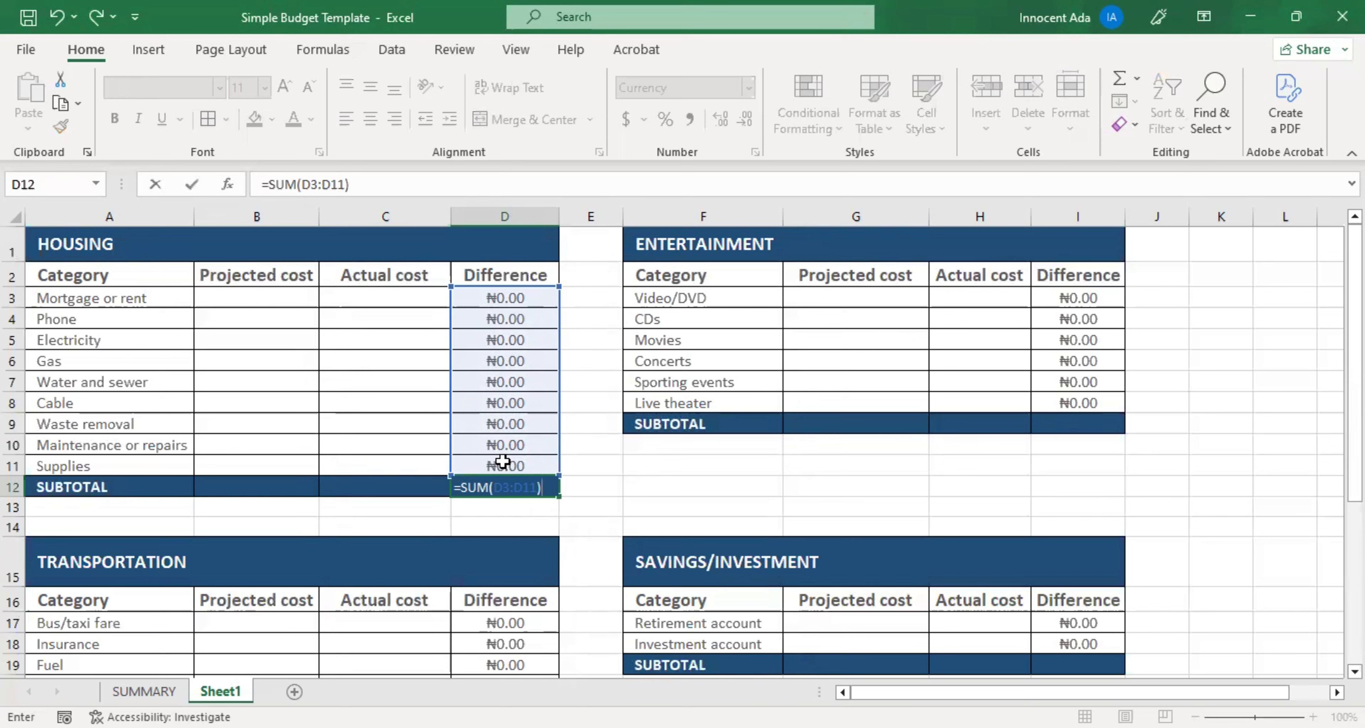
key(Return)
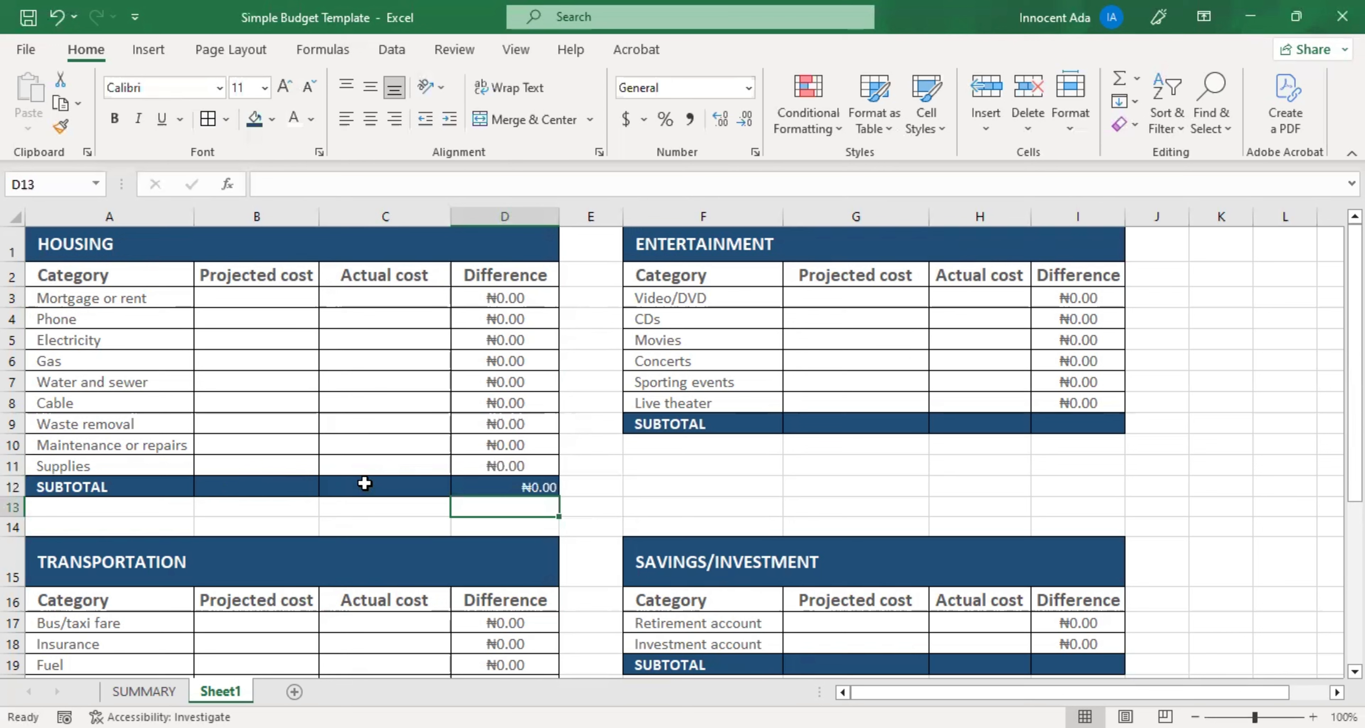
Total the HOUSING Projected cost column in the SUBTOTAL cell B12 with =SUM(B3:B11).
click(271, 487)
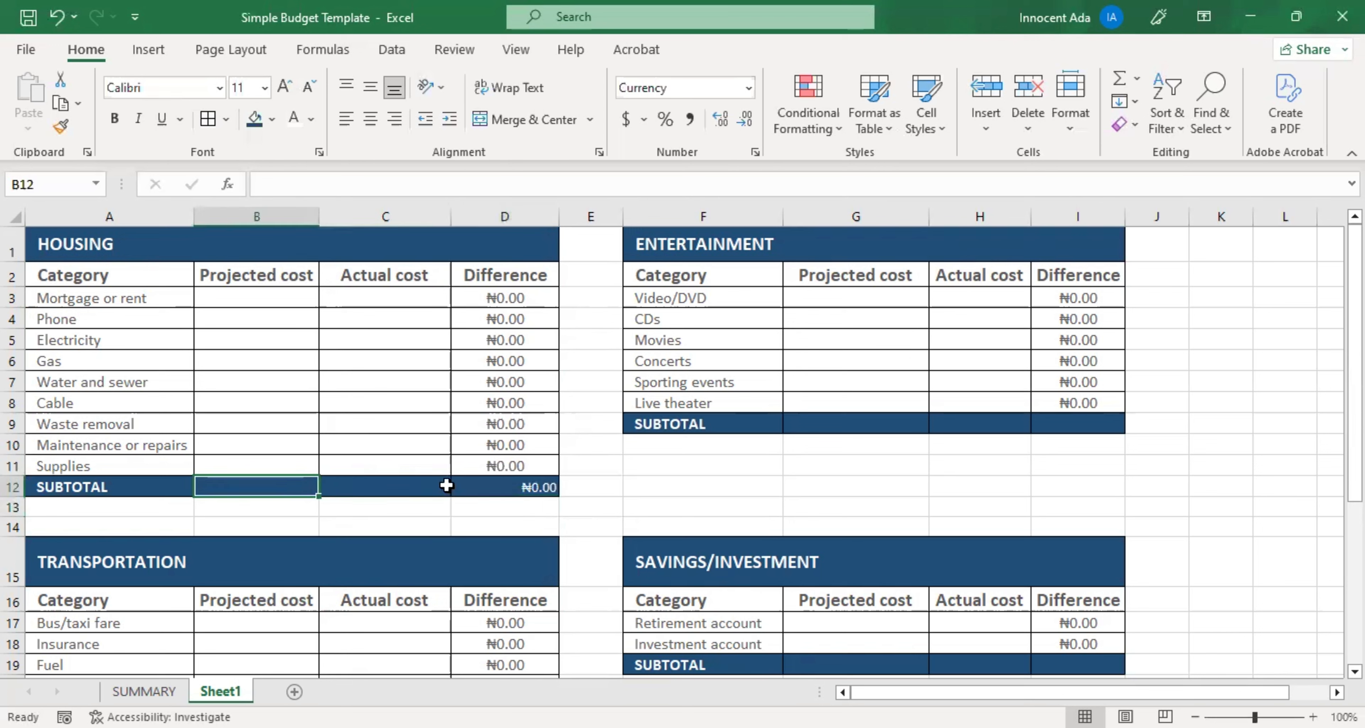
text(=)
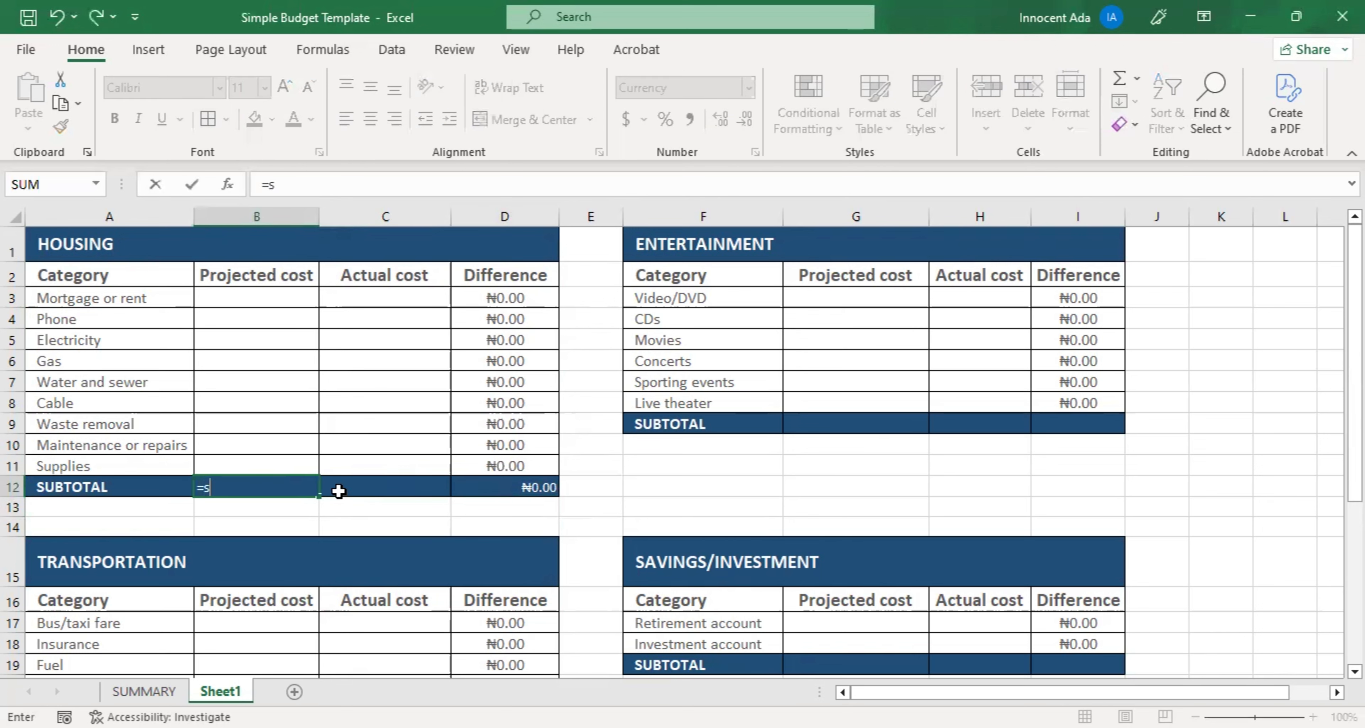
text(sum()
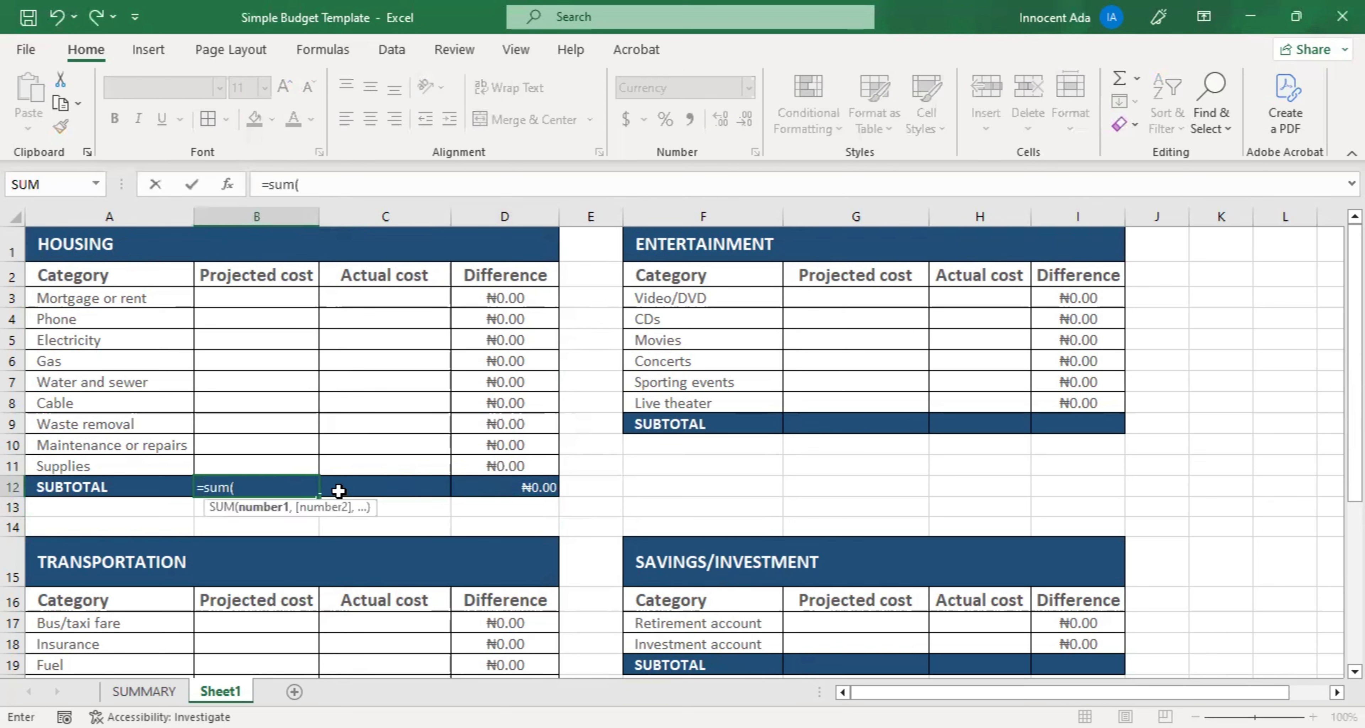
click(259, 303)
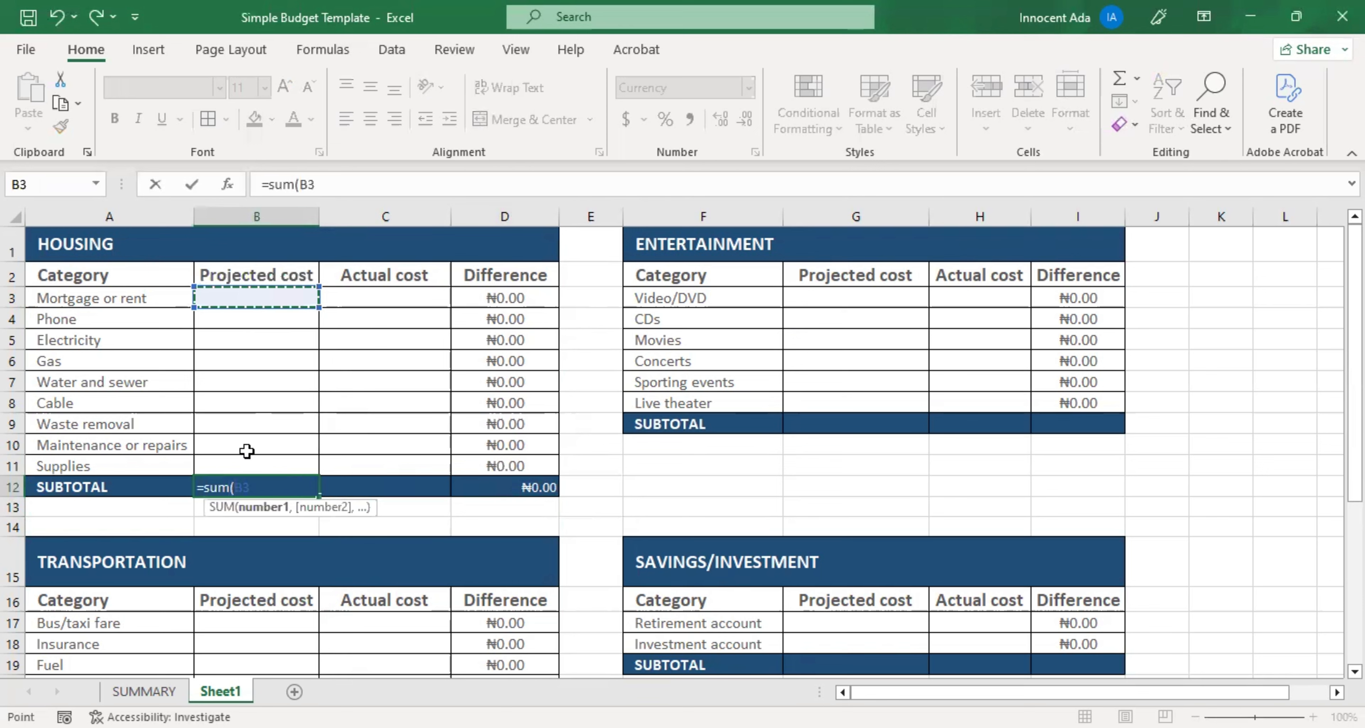
shift+click(247, 465)
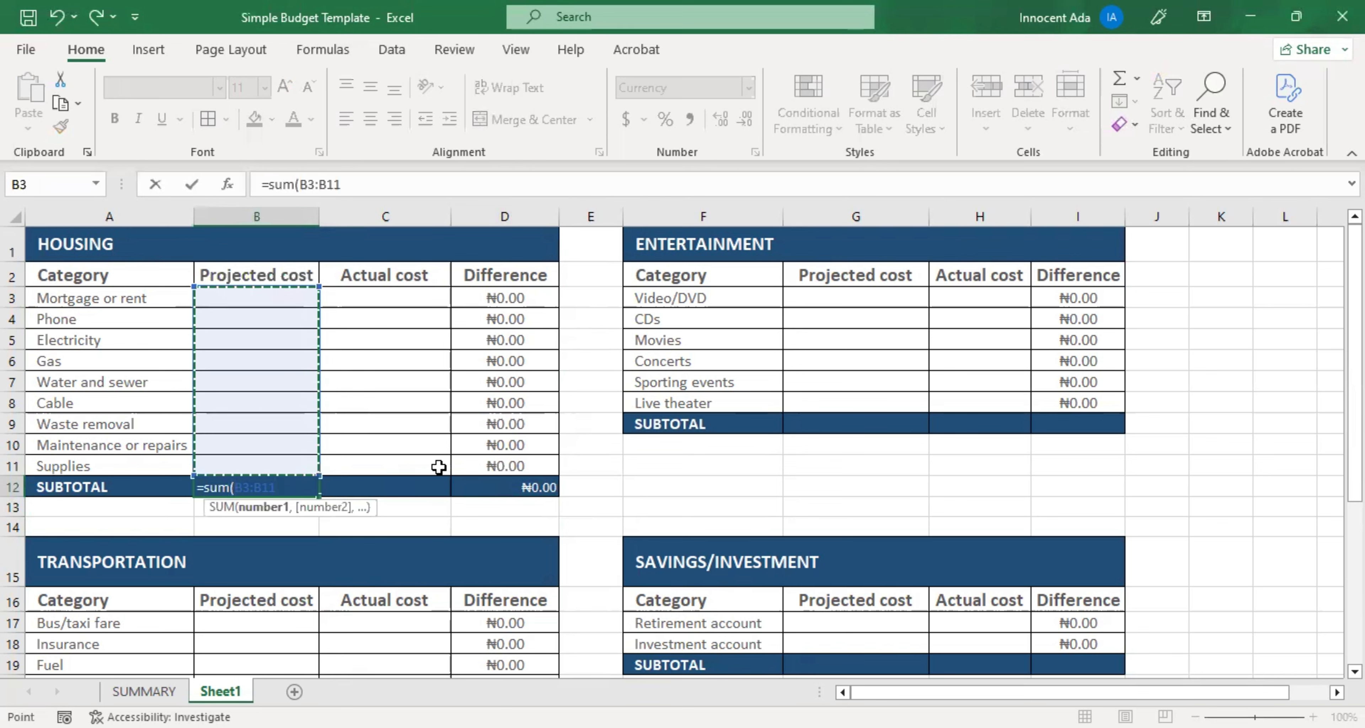
text())
key(Return)
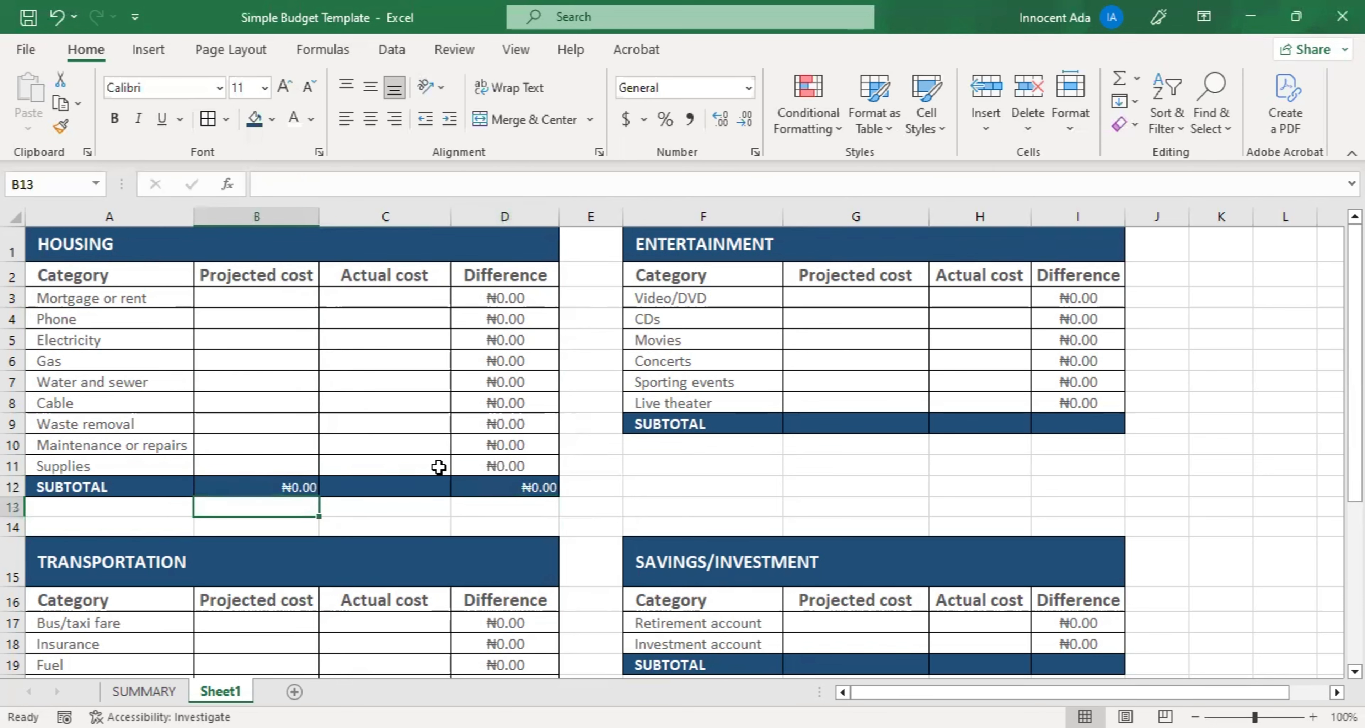
Fill the HOUSING SUBTOTAL formula from B12 across to C12 and check the range it sums.
click(296, 485)
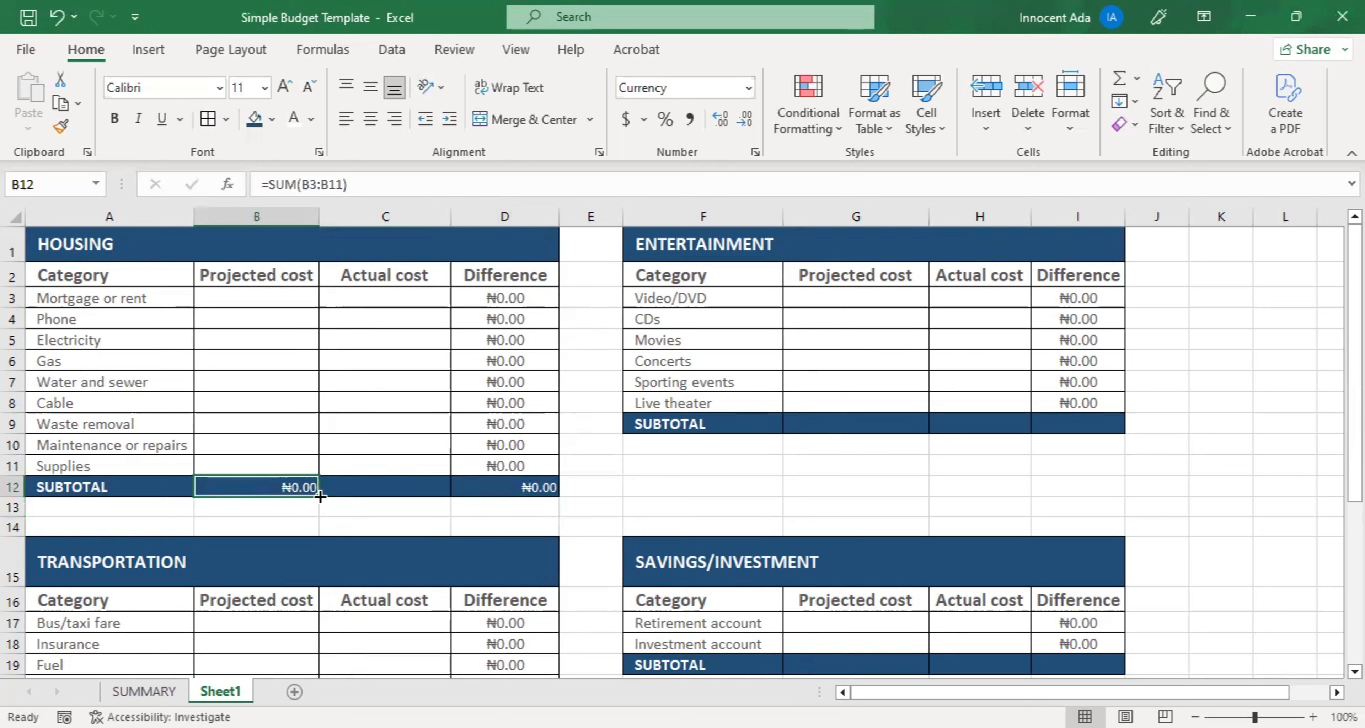
drag(325, 497, 427, 496)
click(373, 489)
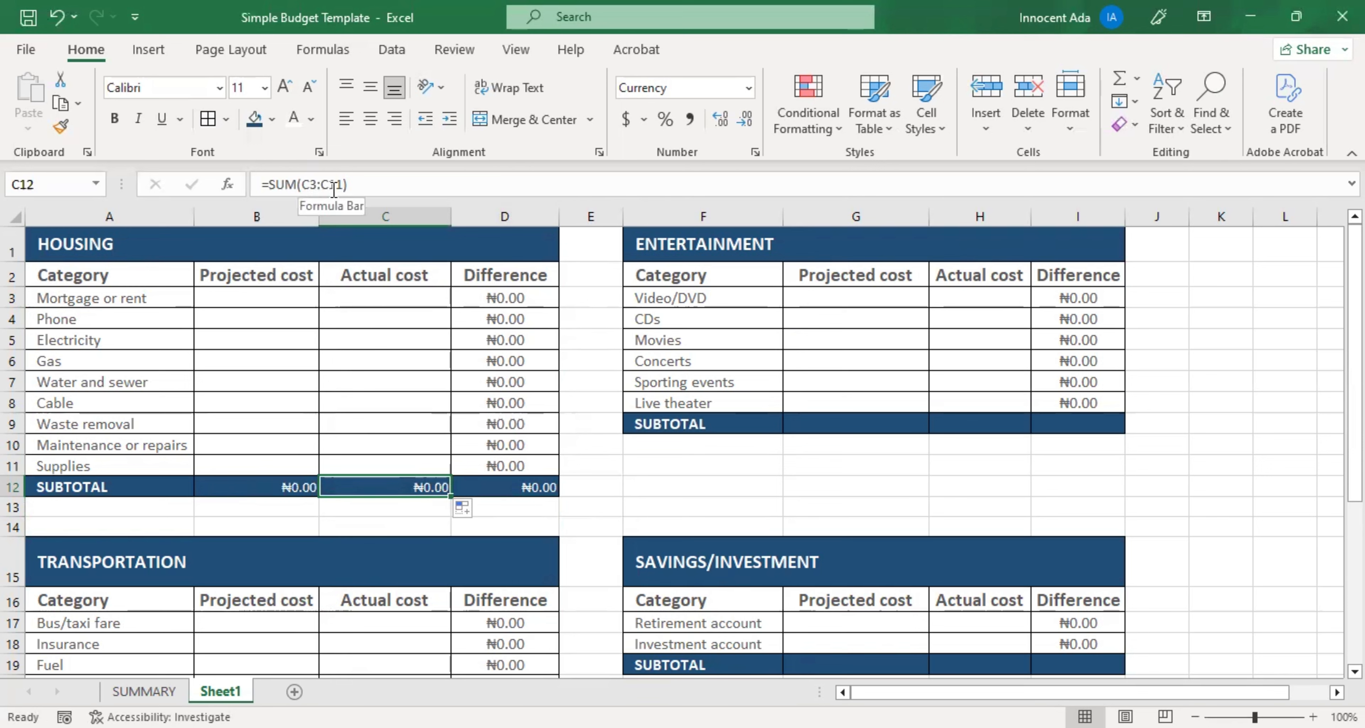
drag(388, 299, 391, 454)
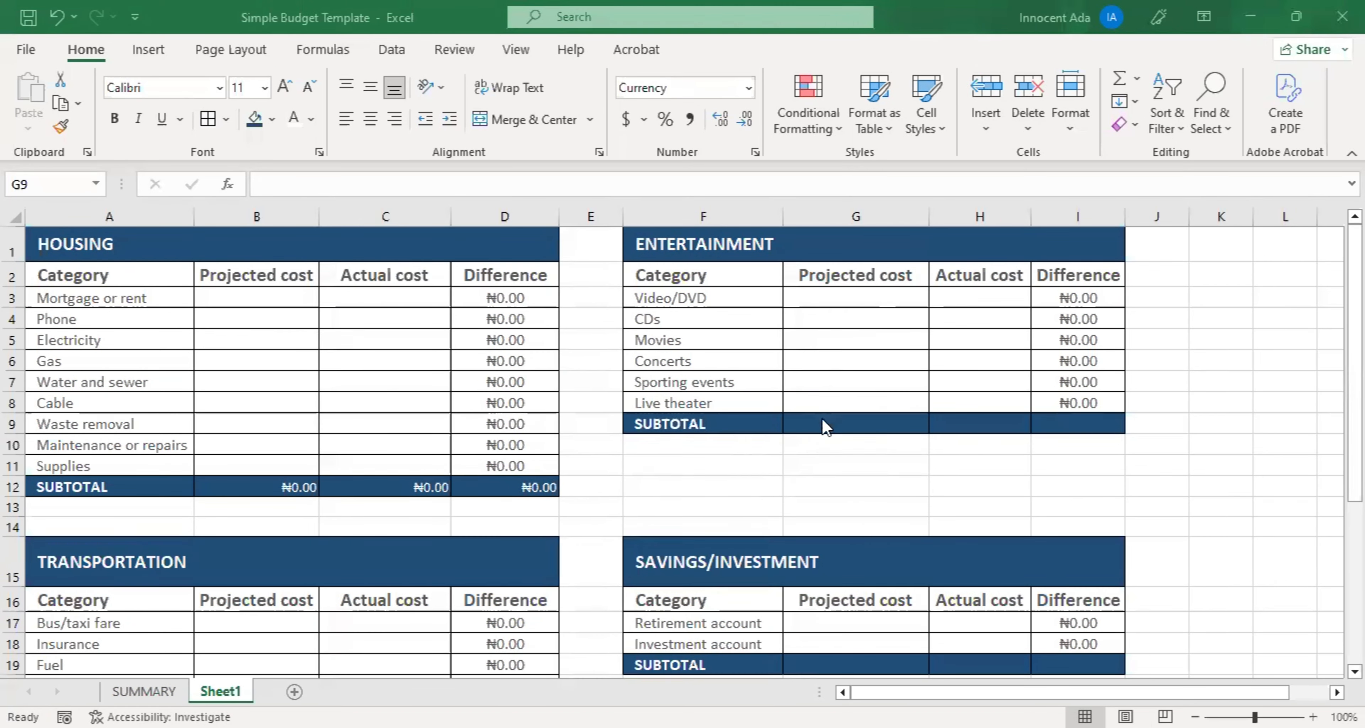
Total the ENTERTAINMENT Projected cost column in G9 with =SUM(G3:G8) and fill the formula across to I9.
click(817, 422)
text(=)
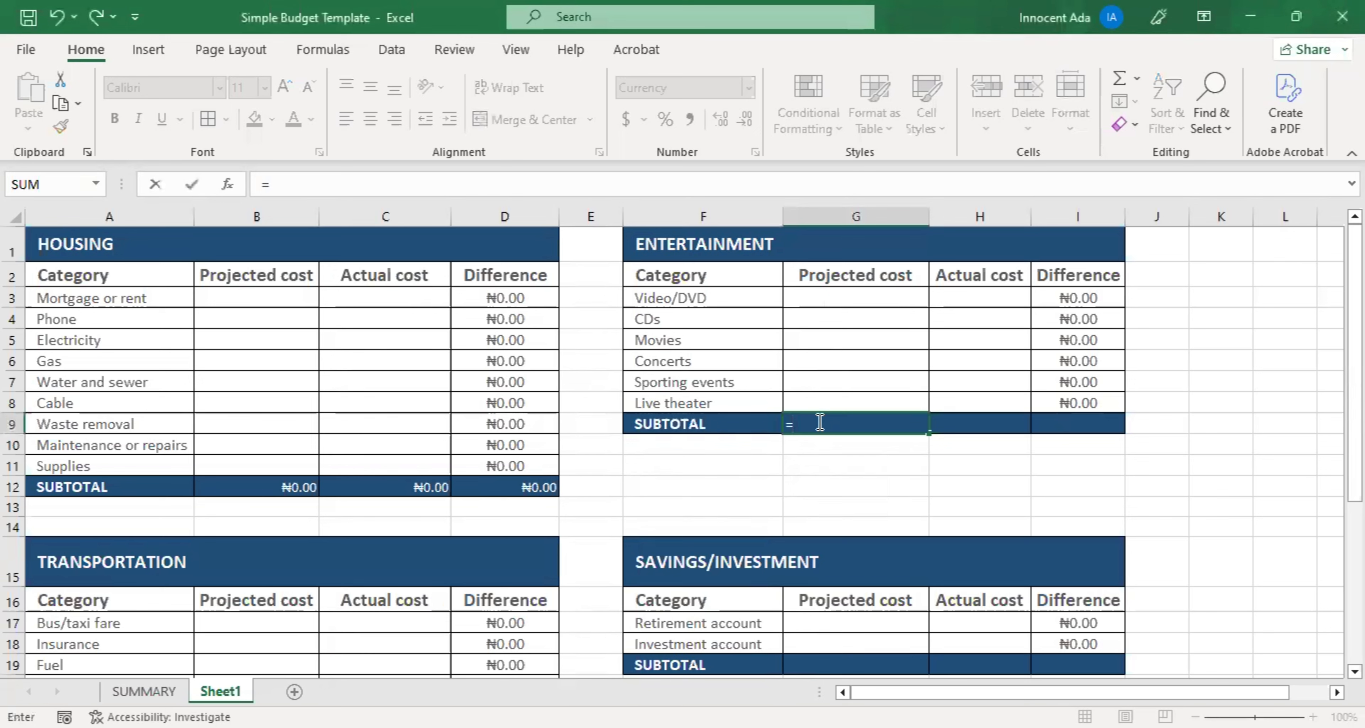
text(s)
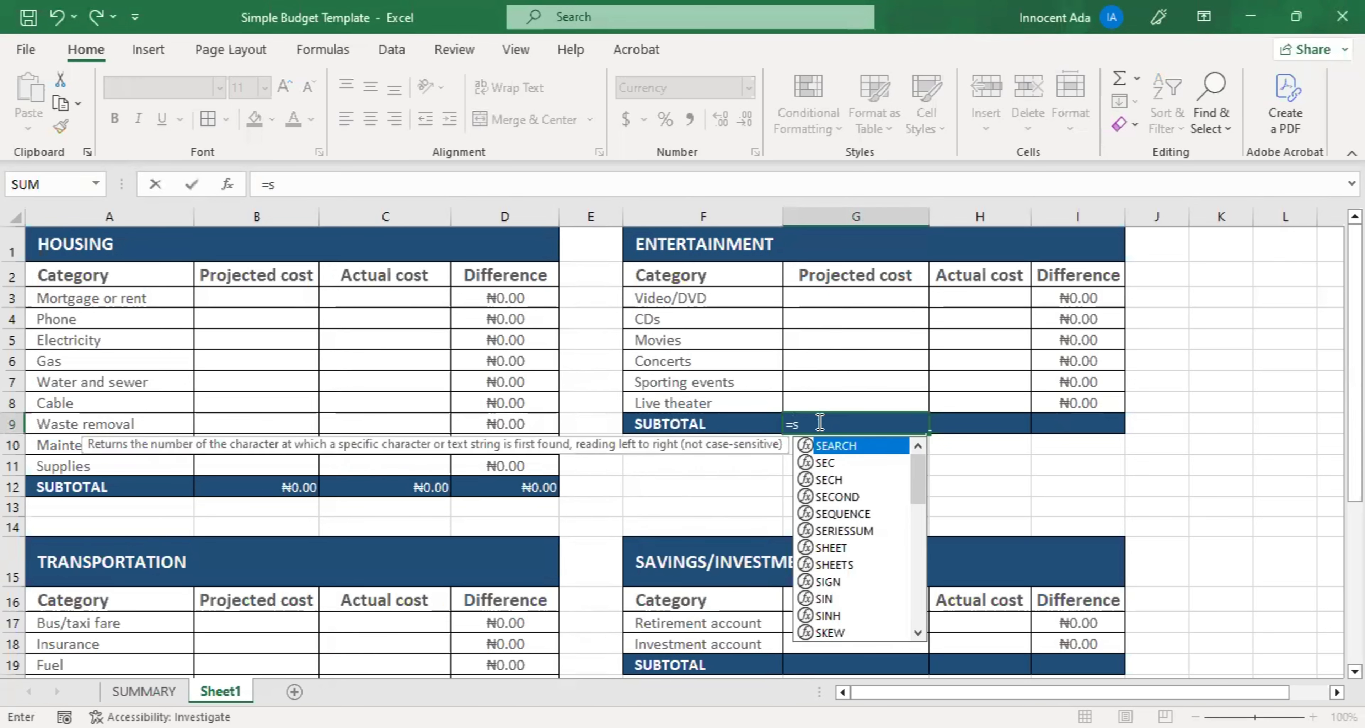
text(um()
drag(840, 300, 838, 395)
text())
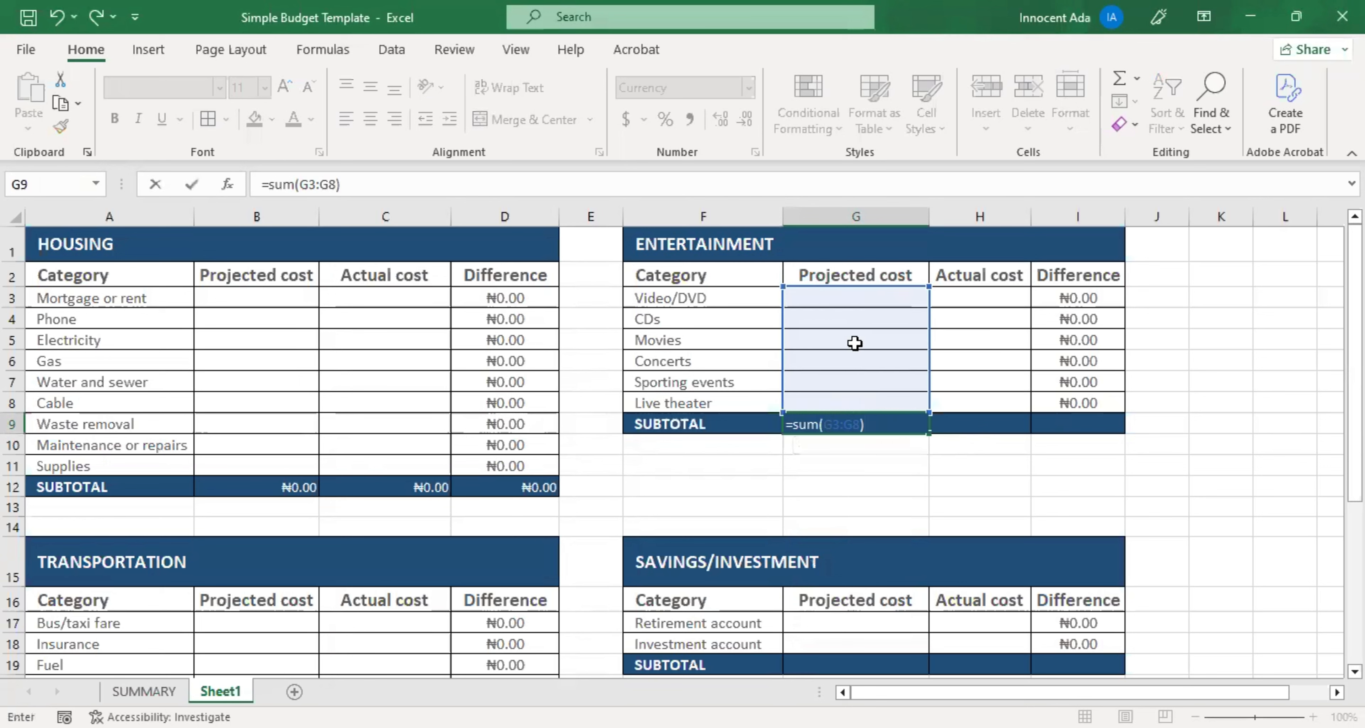
key(Return)
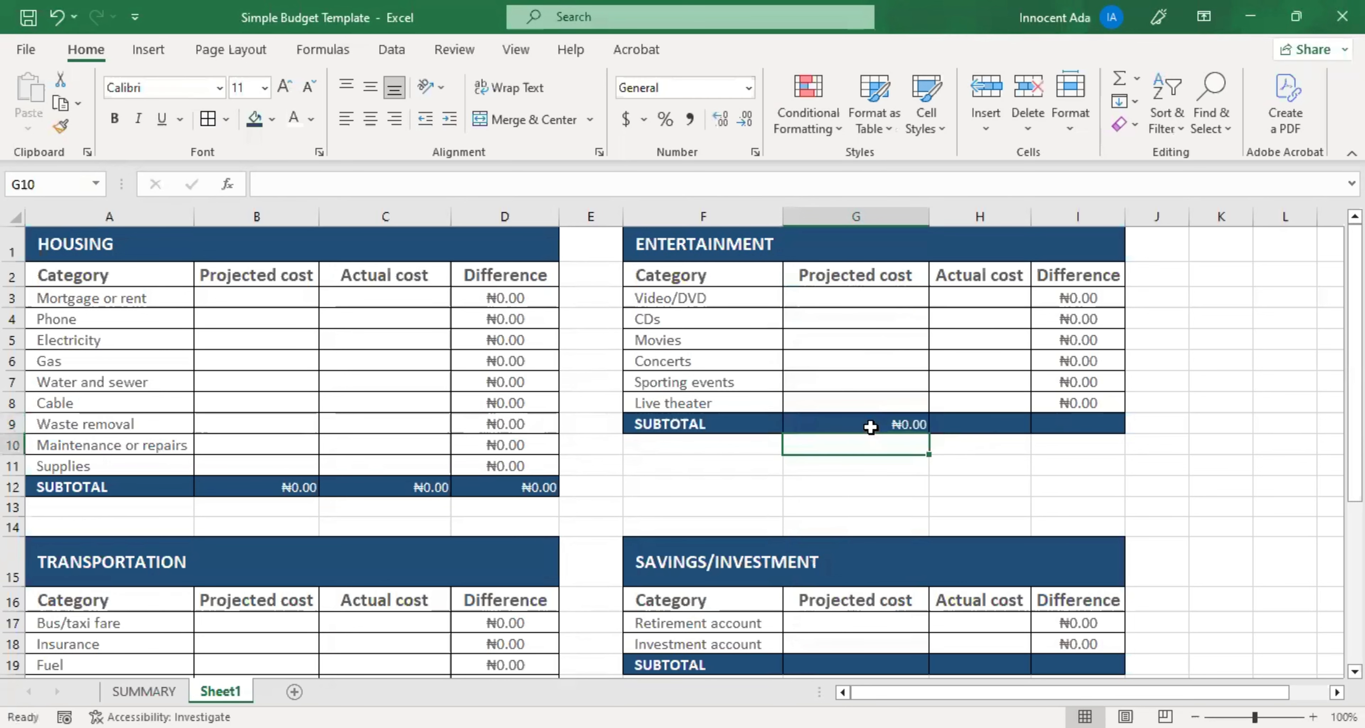
click(910, 424)
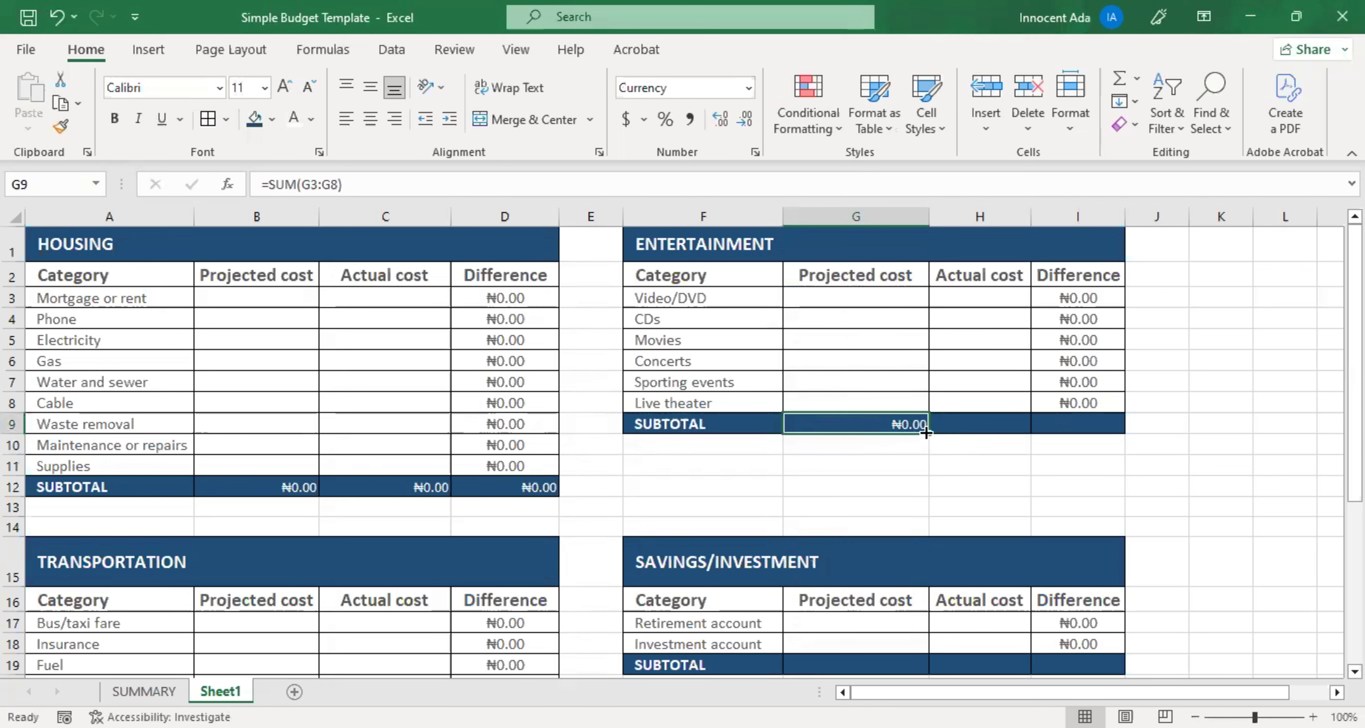
drag(928, 433, 1089, 427)
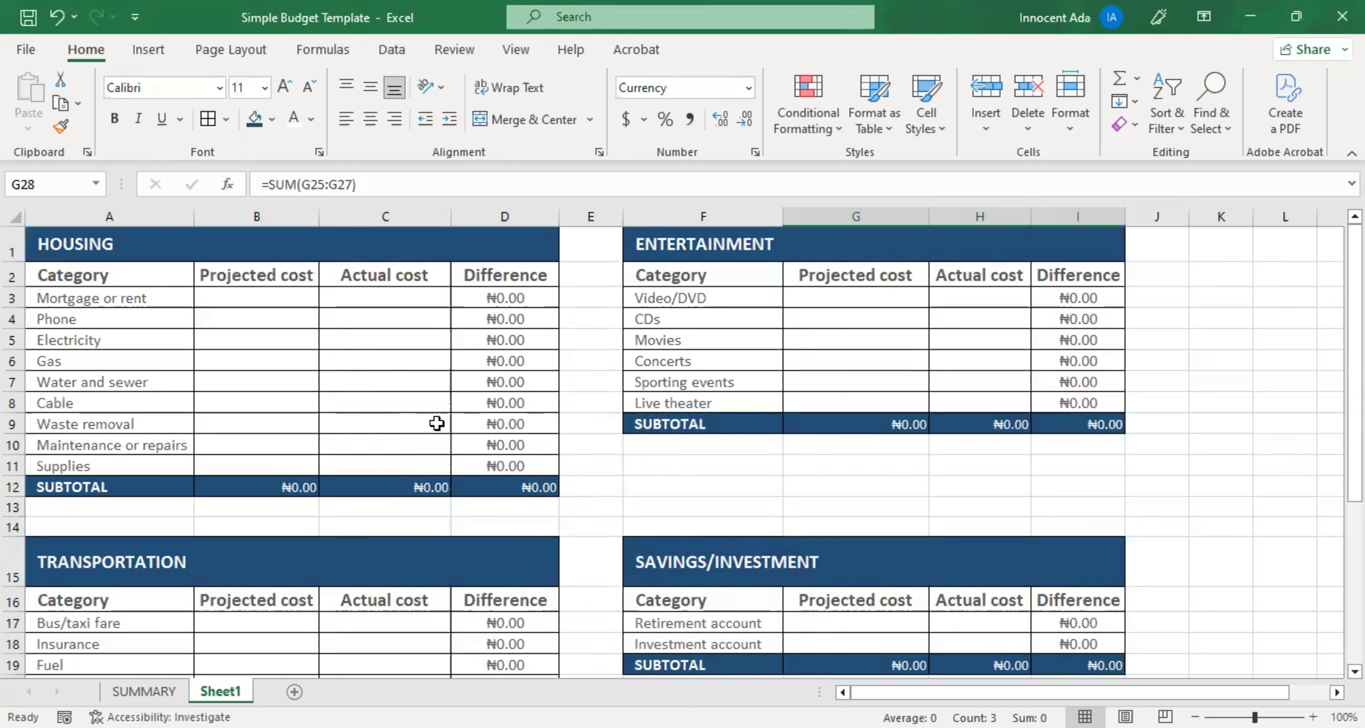
click(269, 339)
click(406, 335)
click(275, 321)
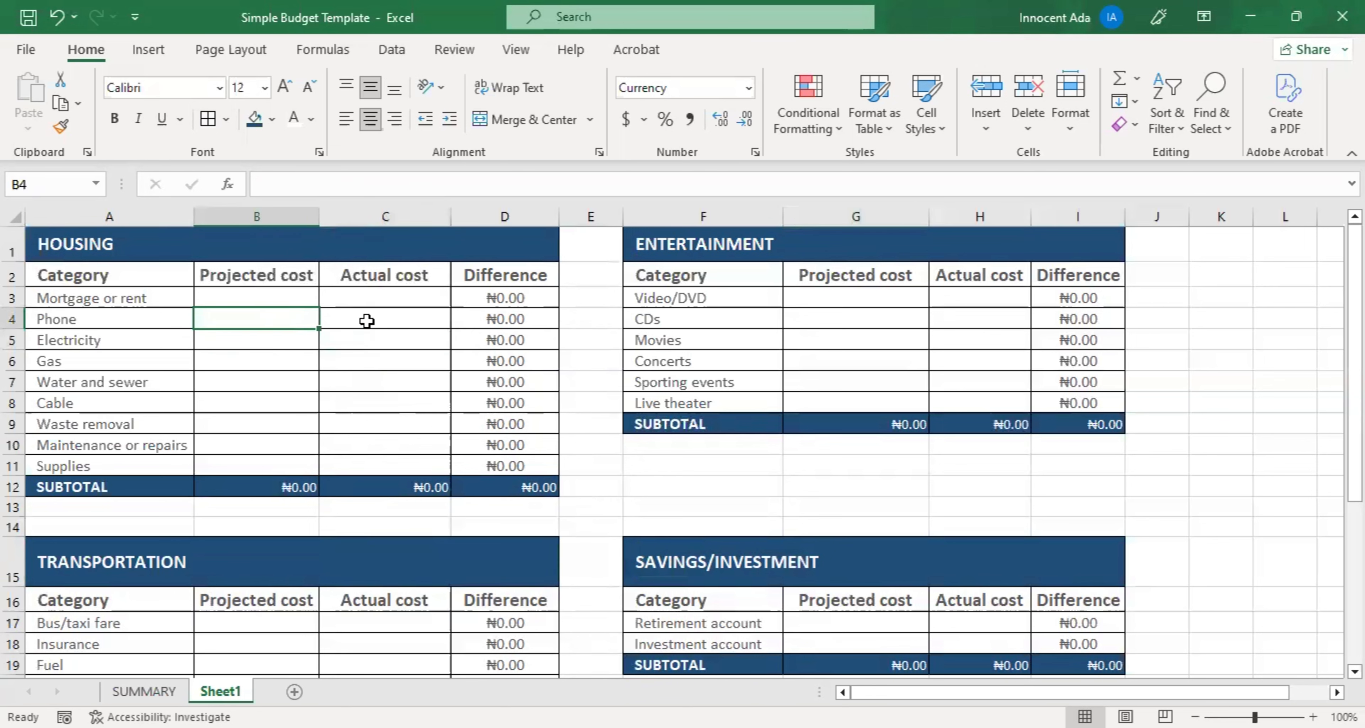
click(367, 320)
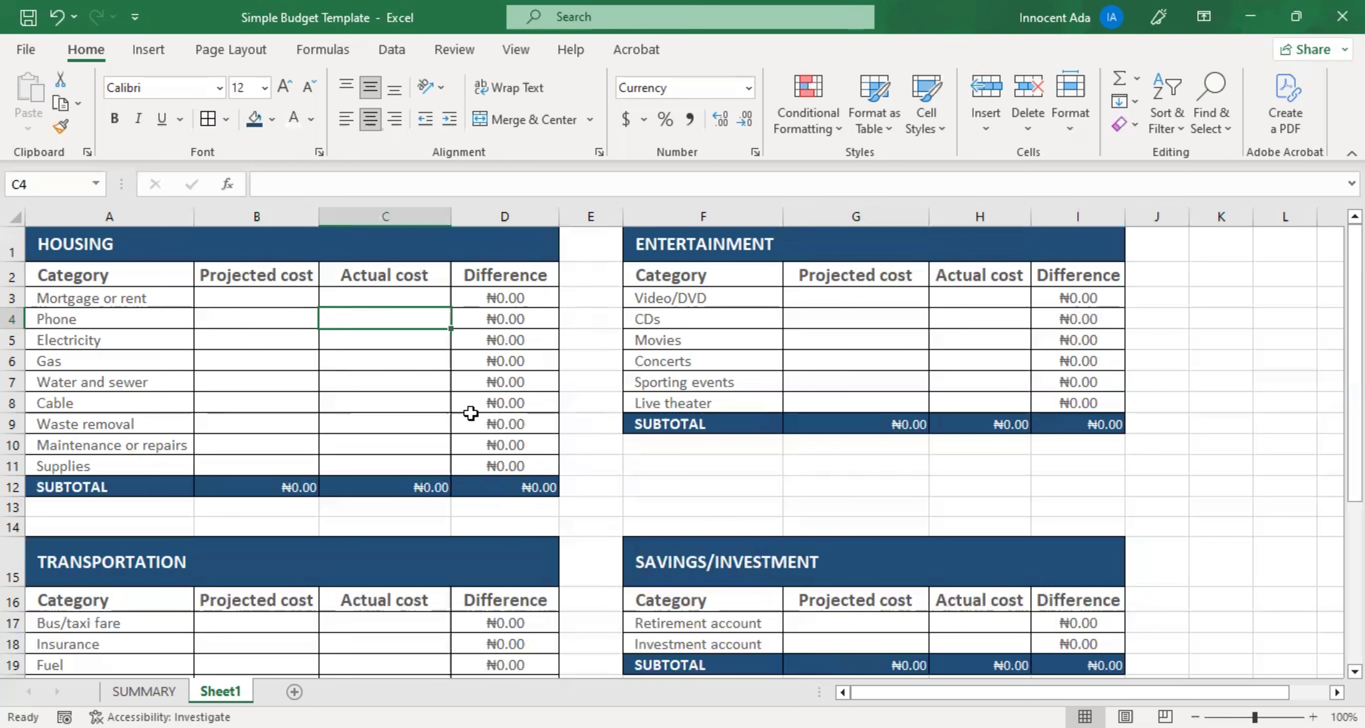
Turn off the advanced display option for Sheet1 that shows a zero in cells that have zero value.
click(25, 51)
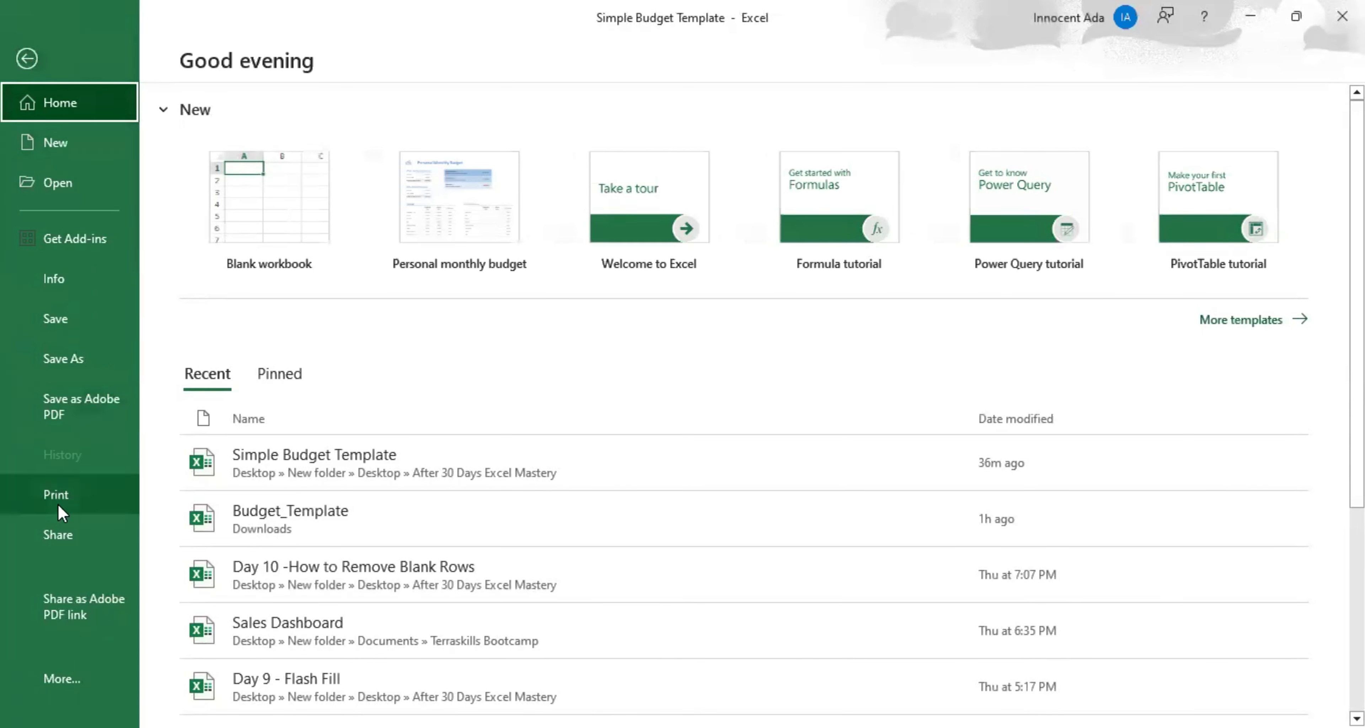
click(71, 685)
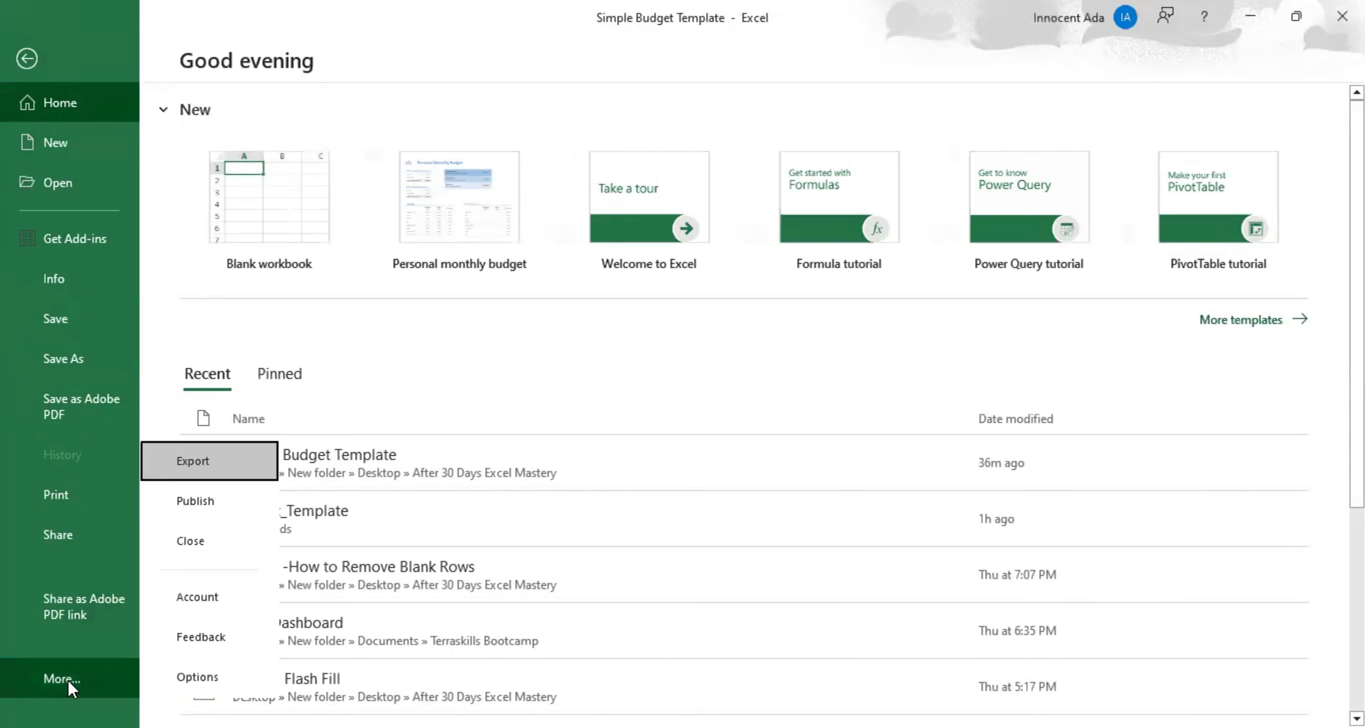
click(194, 675)
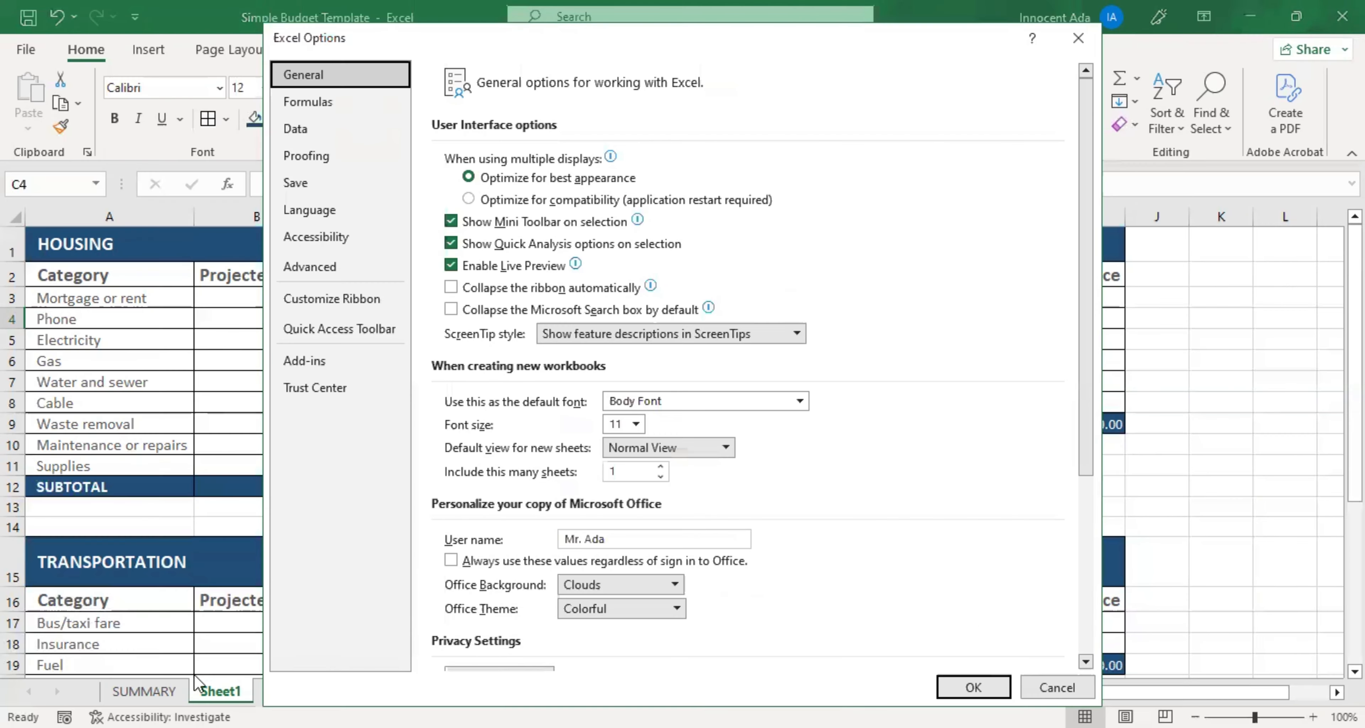
click(350, 270)
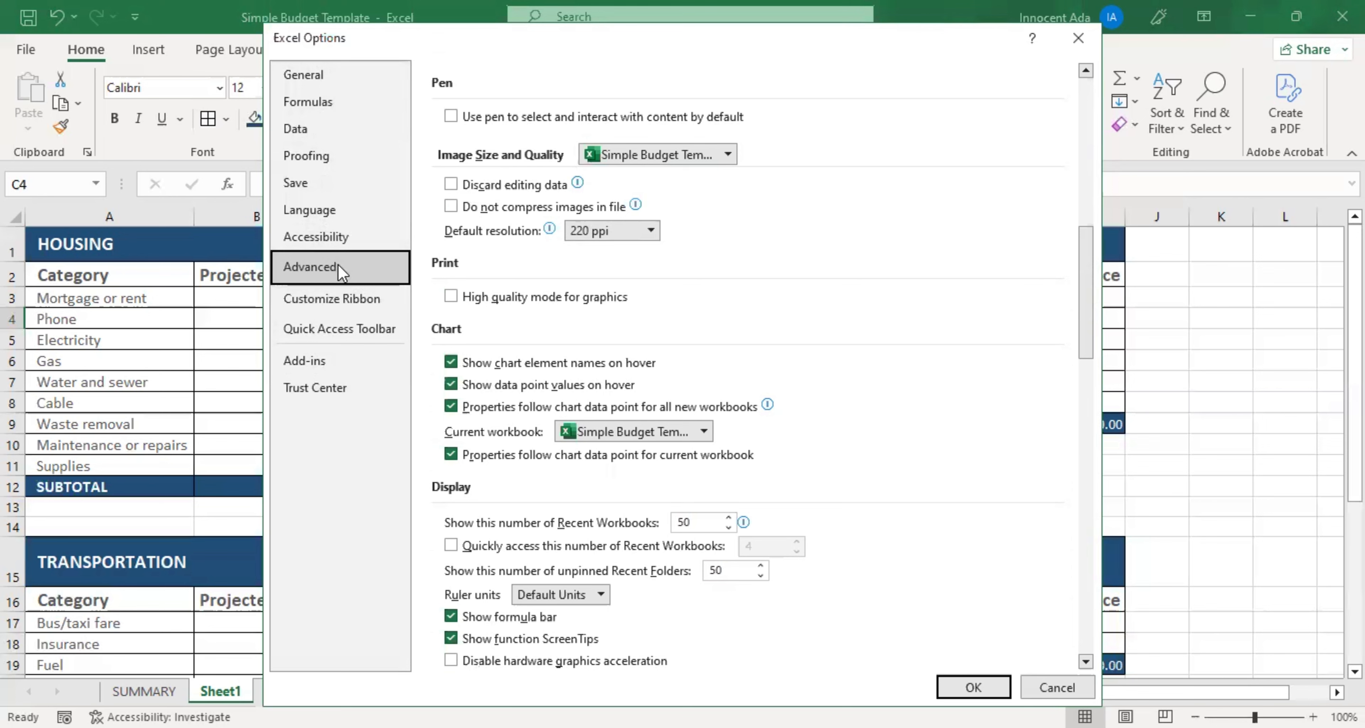
scroll(521, 265, down, 3)
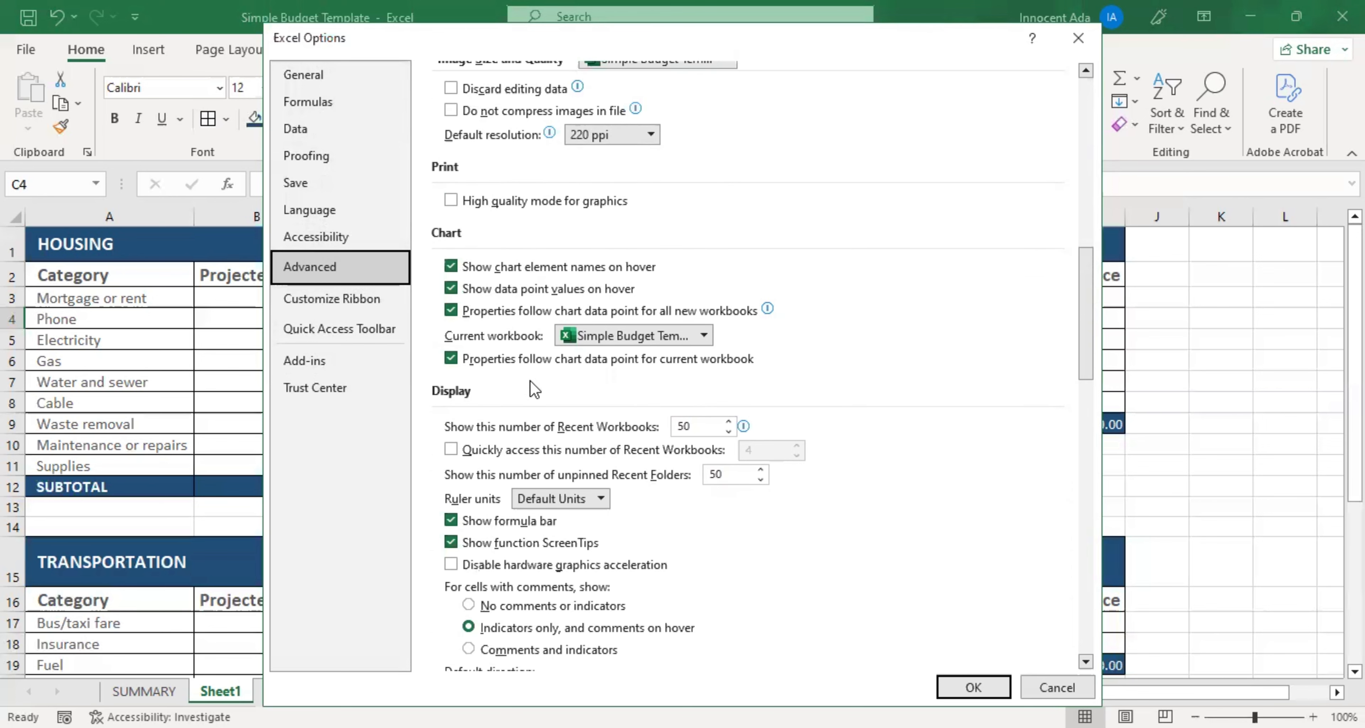
scroll(523, 273, down, 3)
scroll(461, 477, down, 5)
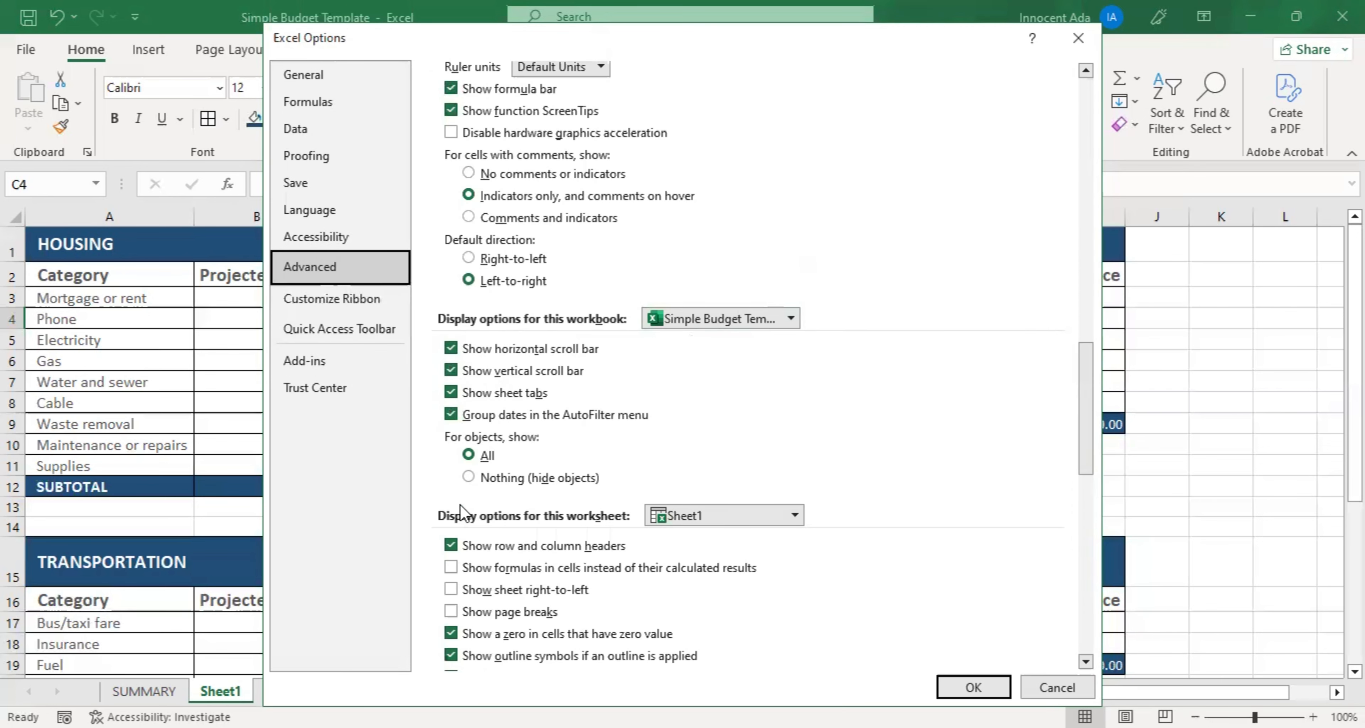
scroll(548, 528, down, 1)
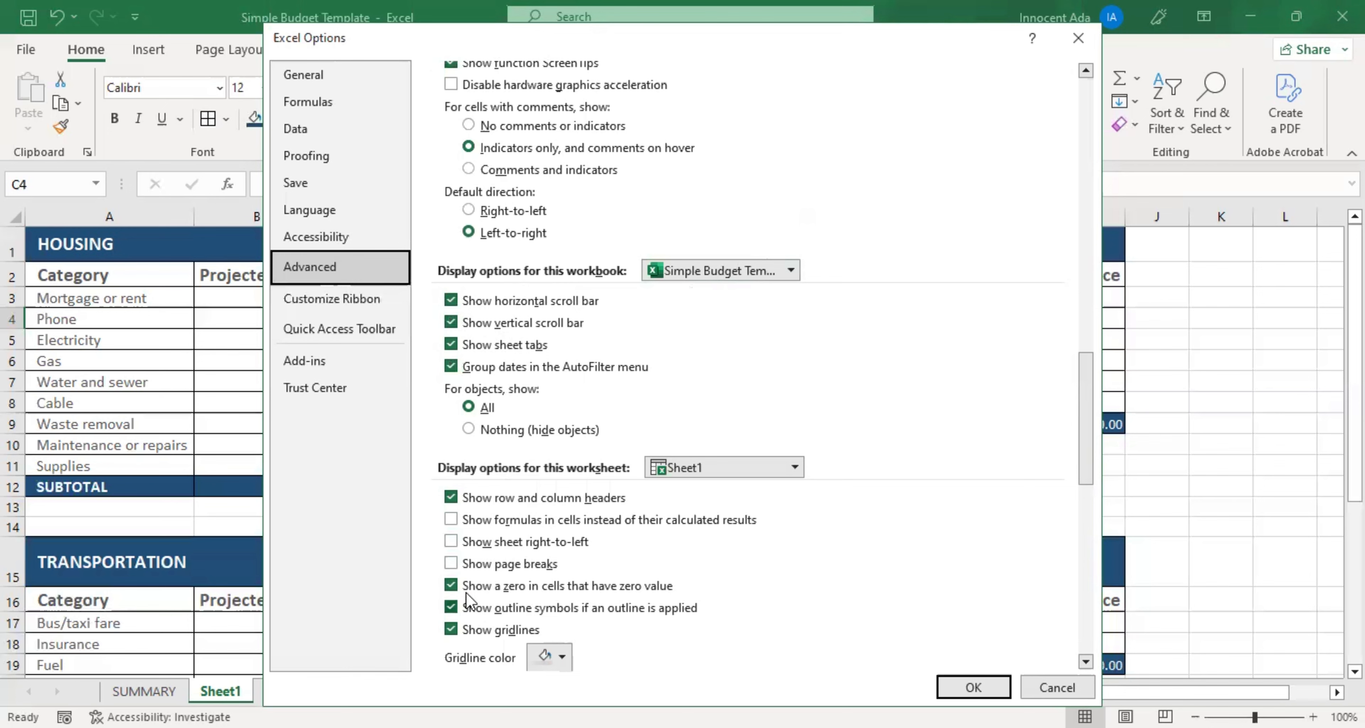
click(451, 586)
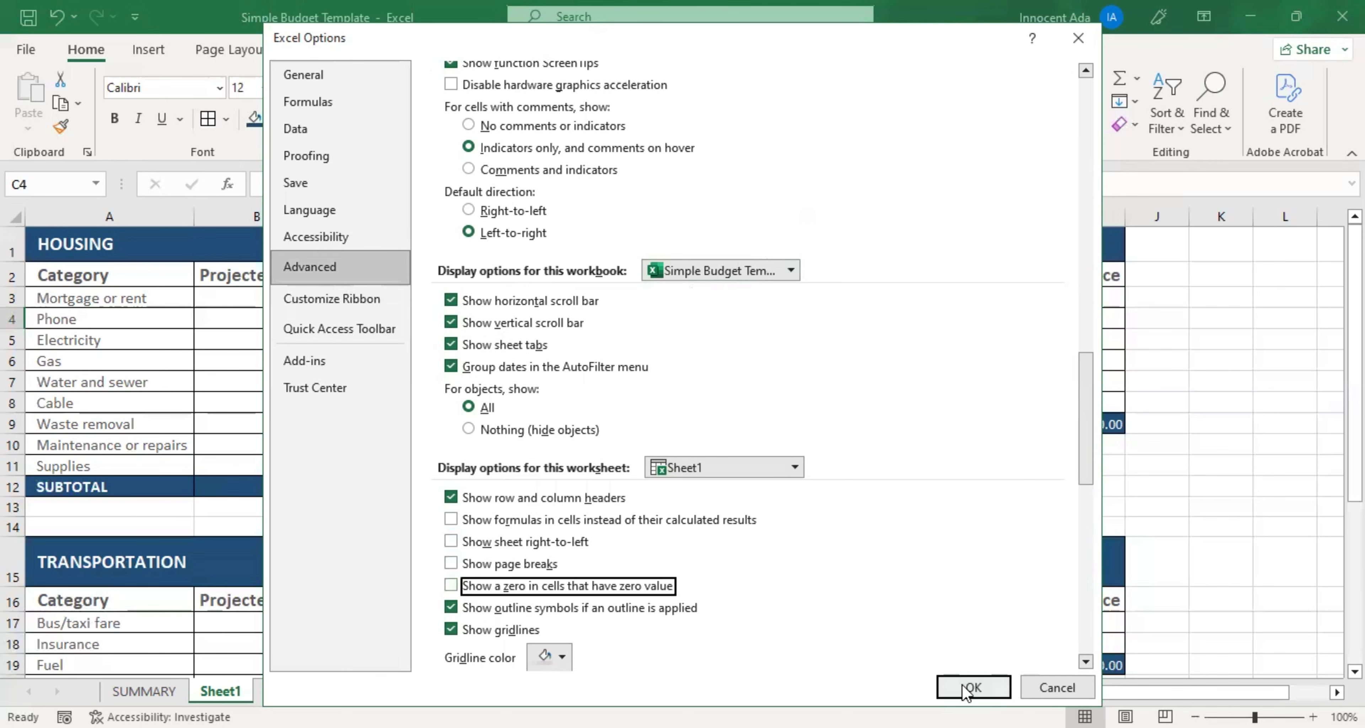
click(973, 687)
Check the formulas in the HOUSING table's Difference column and SUBTOTAL row.
scroll(367, 417, down, 1)
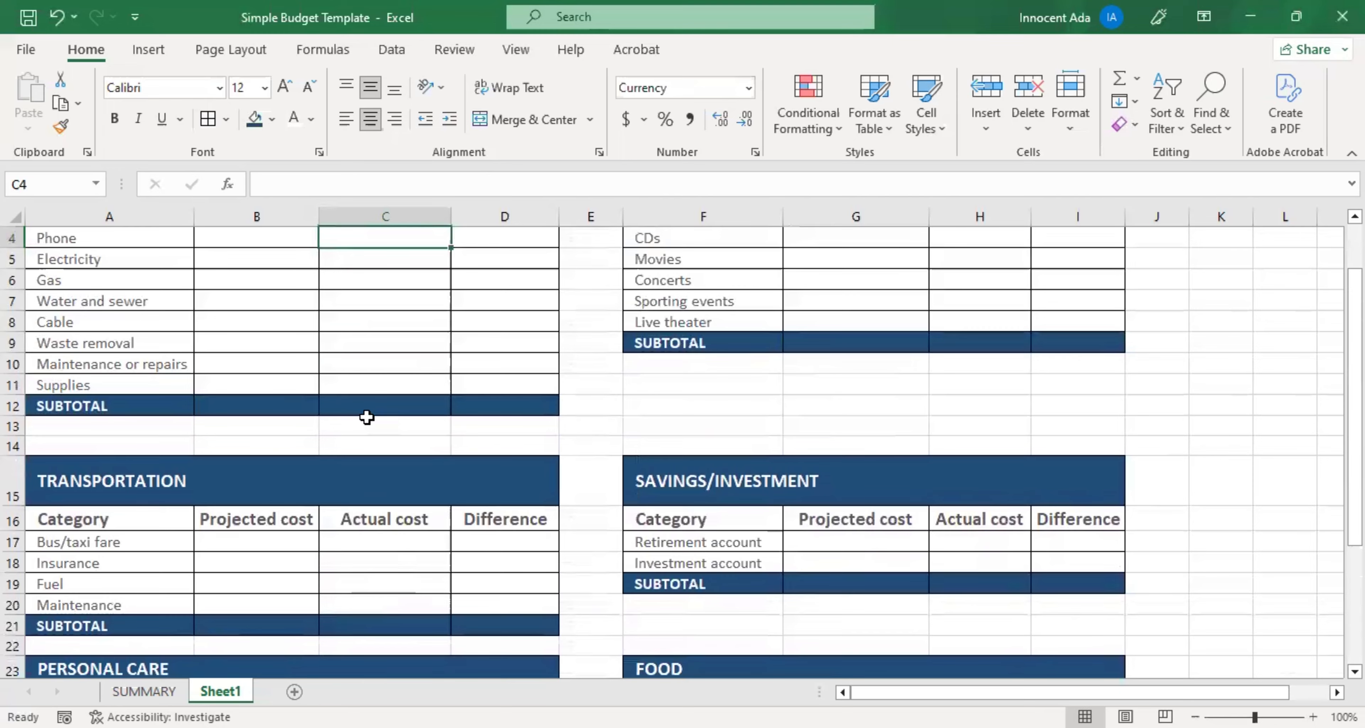
scroll(366, 417, up, 1)
click(491, 317)
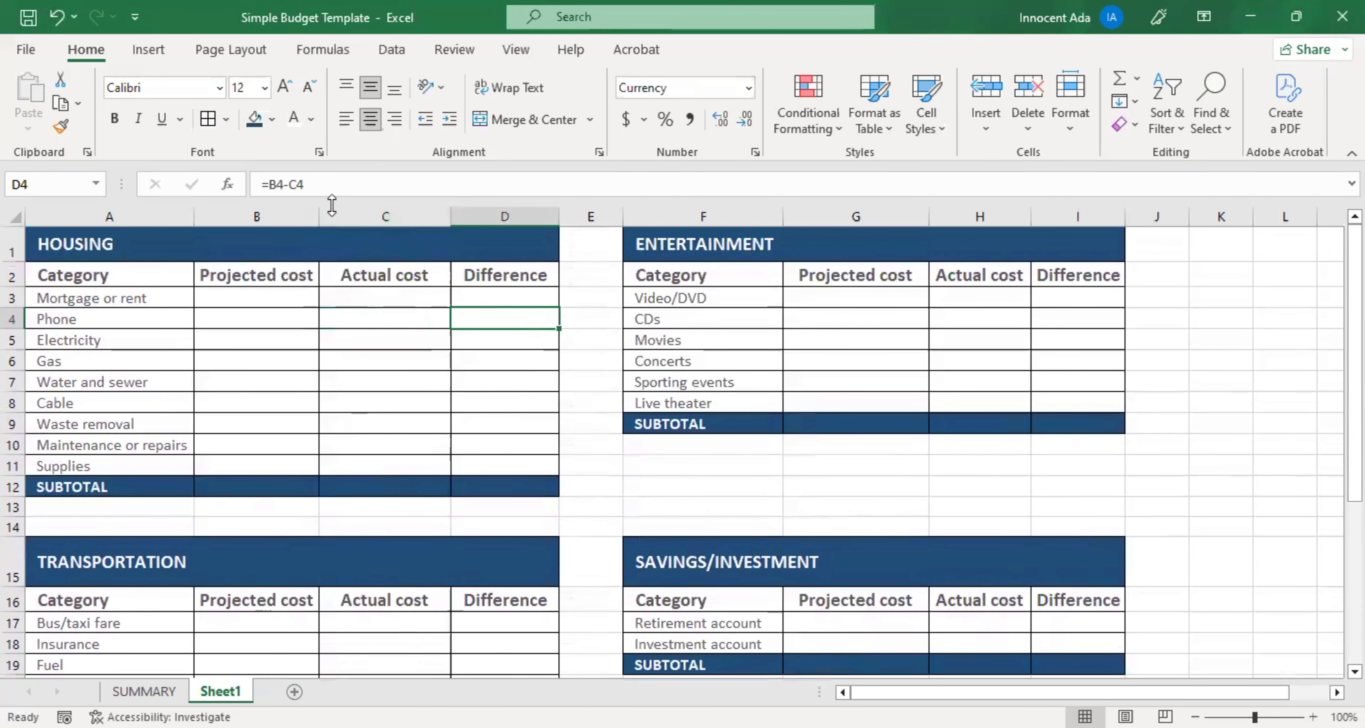
click(498, 381)
click(497, 443)
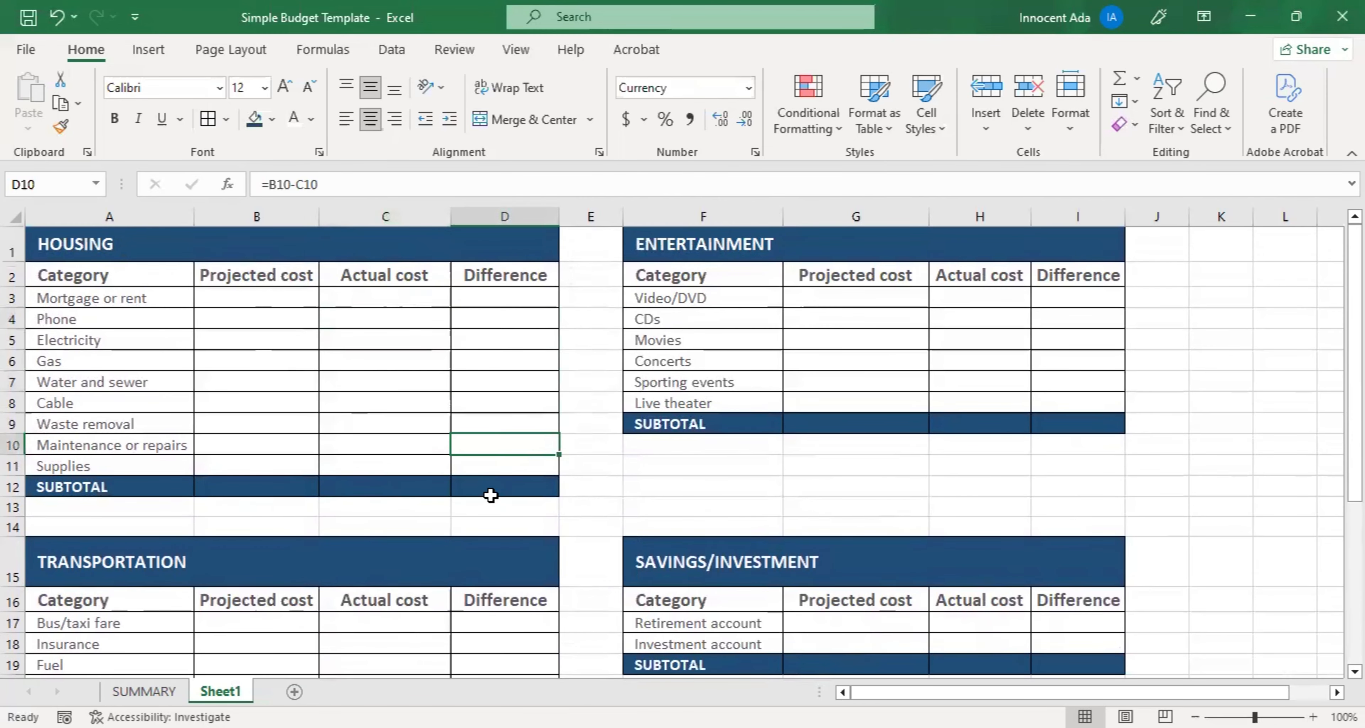
click(491, 495)
click(392, 487)
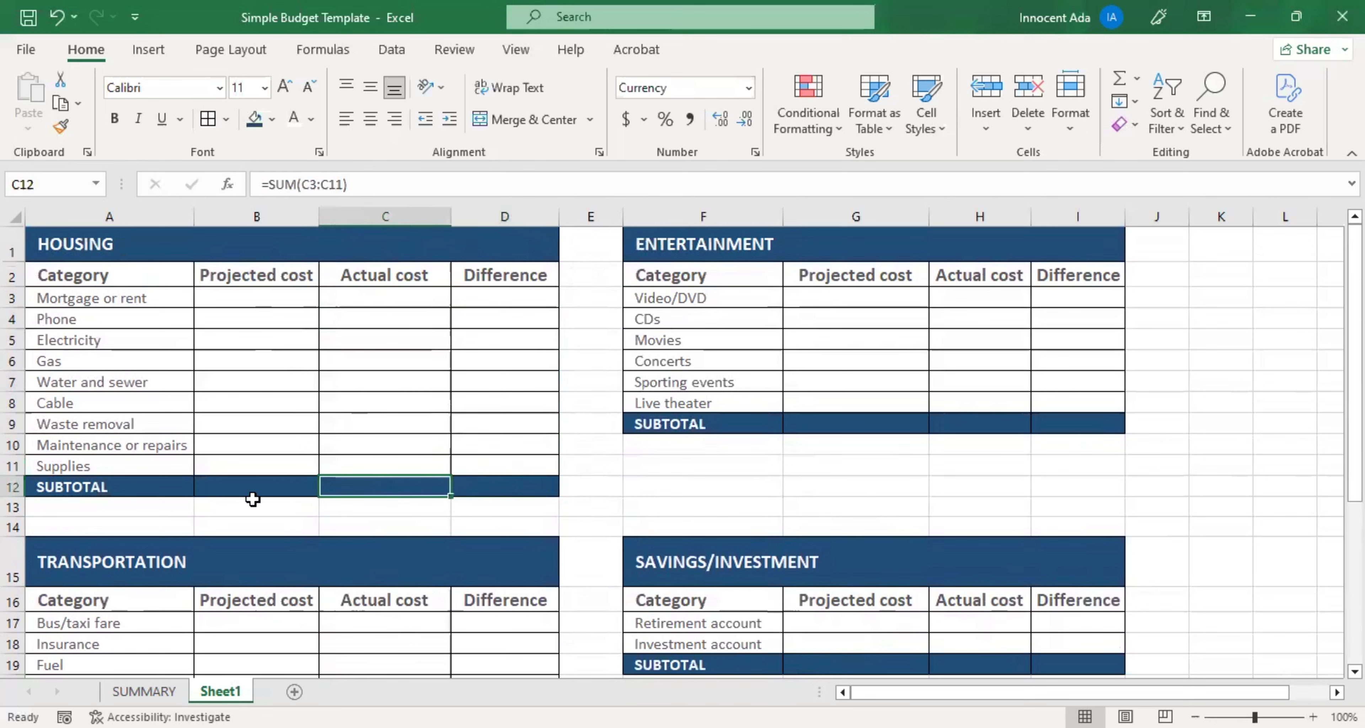
click(254, 504)
drag(504, 297, 520, 486)
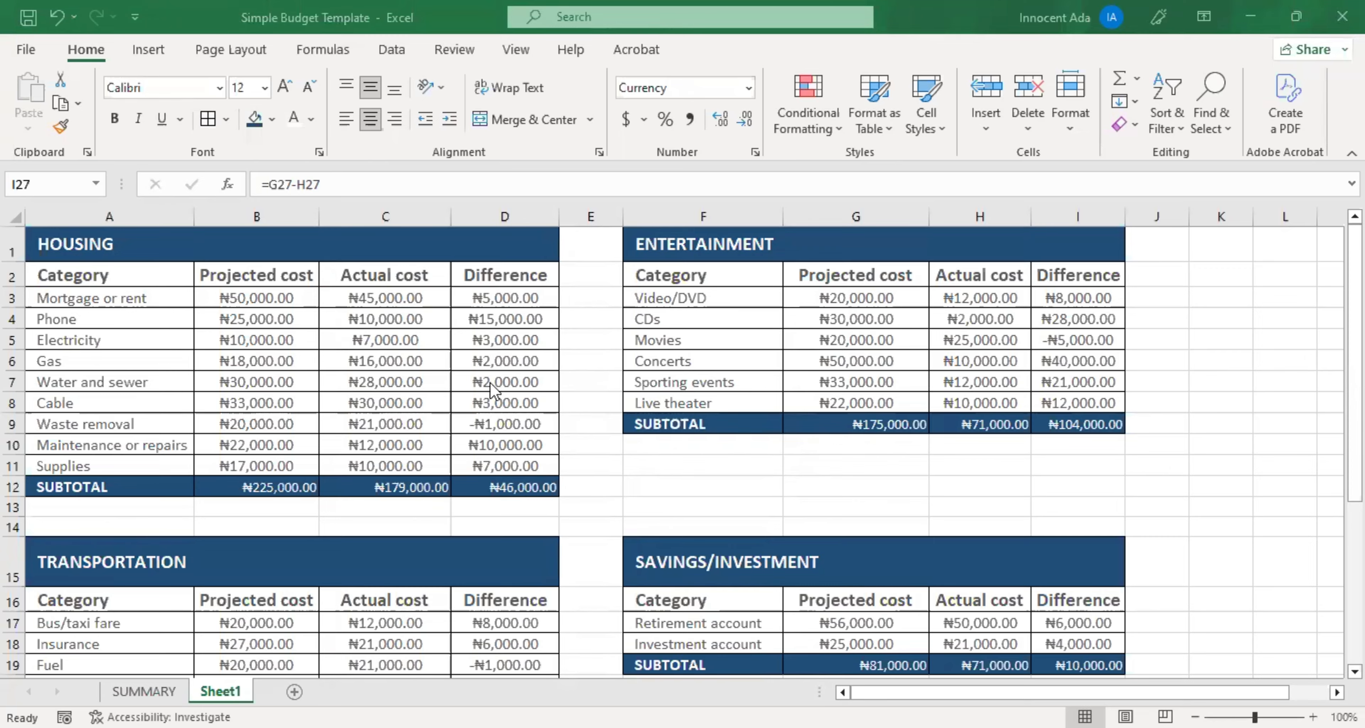
Review the category tables with the sample costs entered, checking the HOUSING Difference cells D3, D4 and D6.
scroll(491, 387, down, 1)
scroll(490, 388, up, 1)
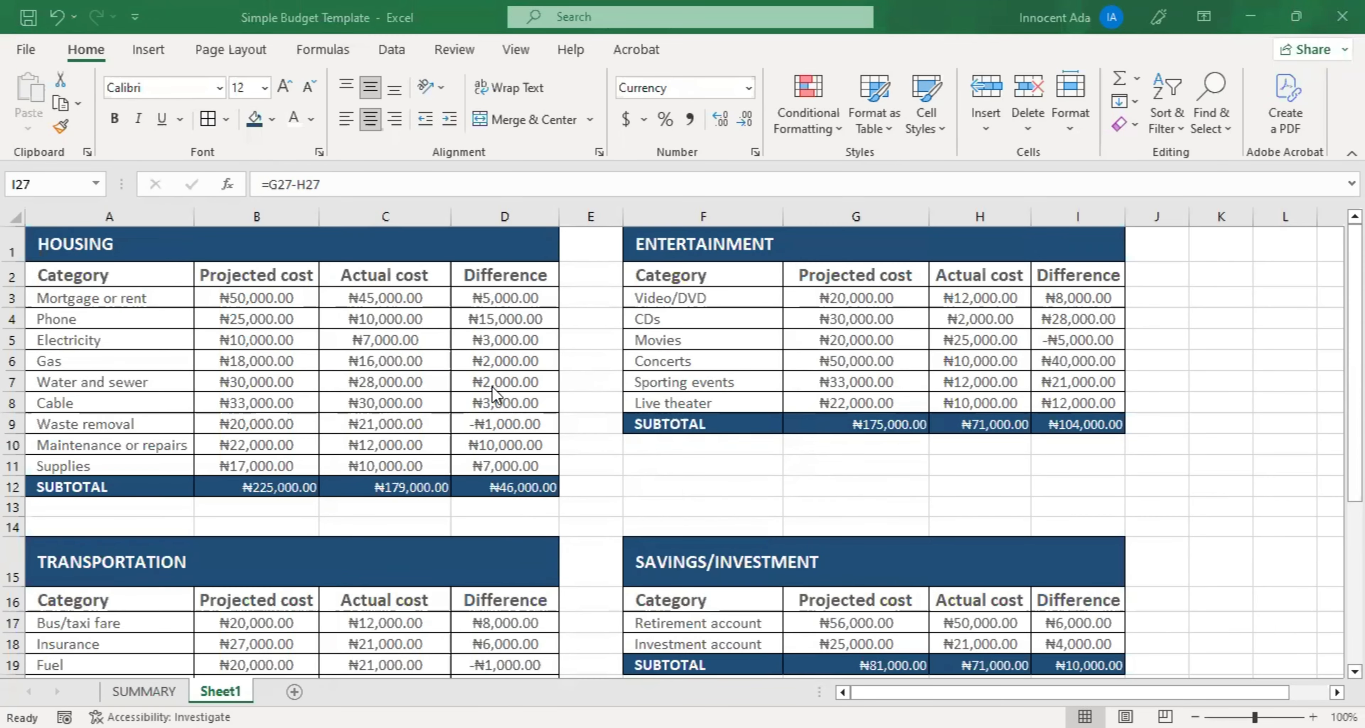
click(517, 299)
click(512, 320)
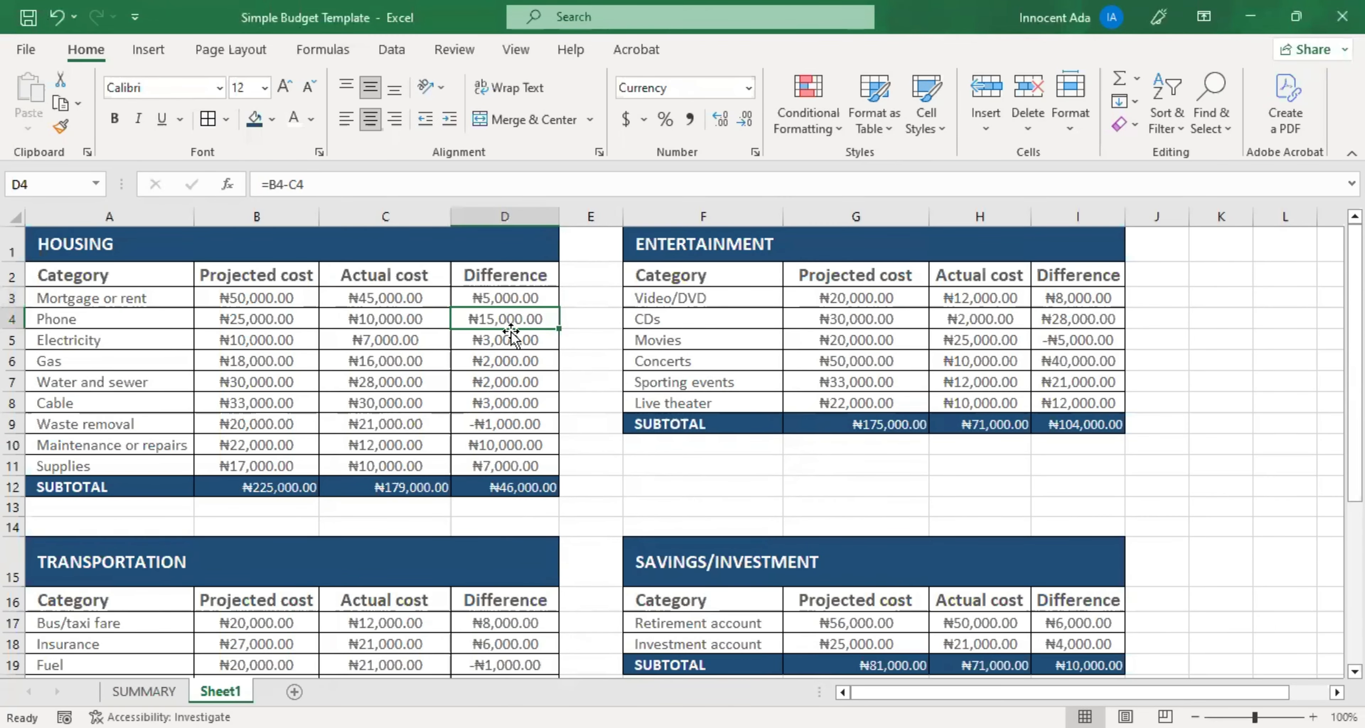
click(509, 358)
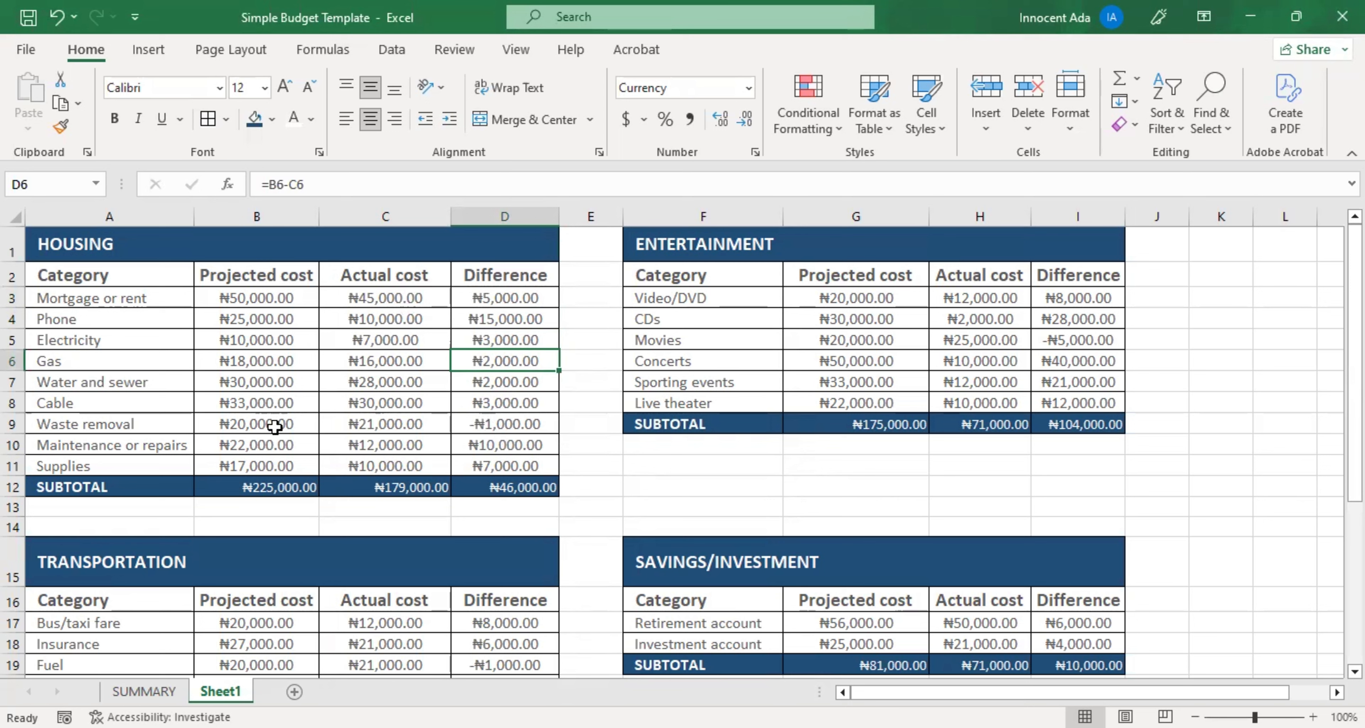
scroll(533, 426, down, 1)
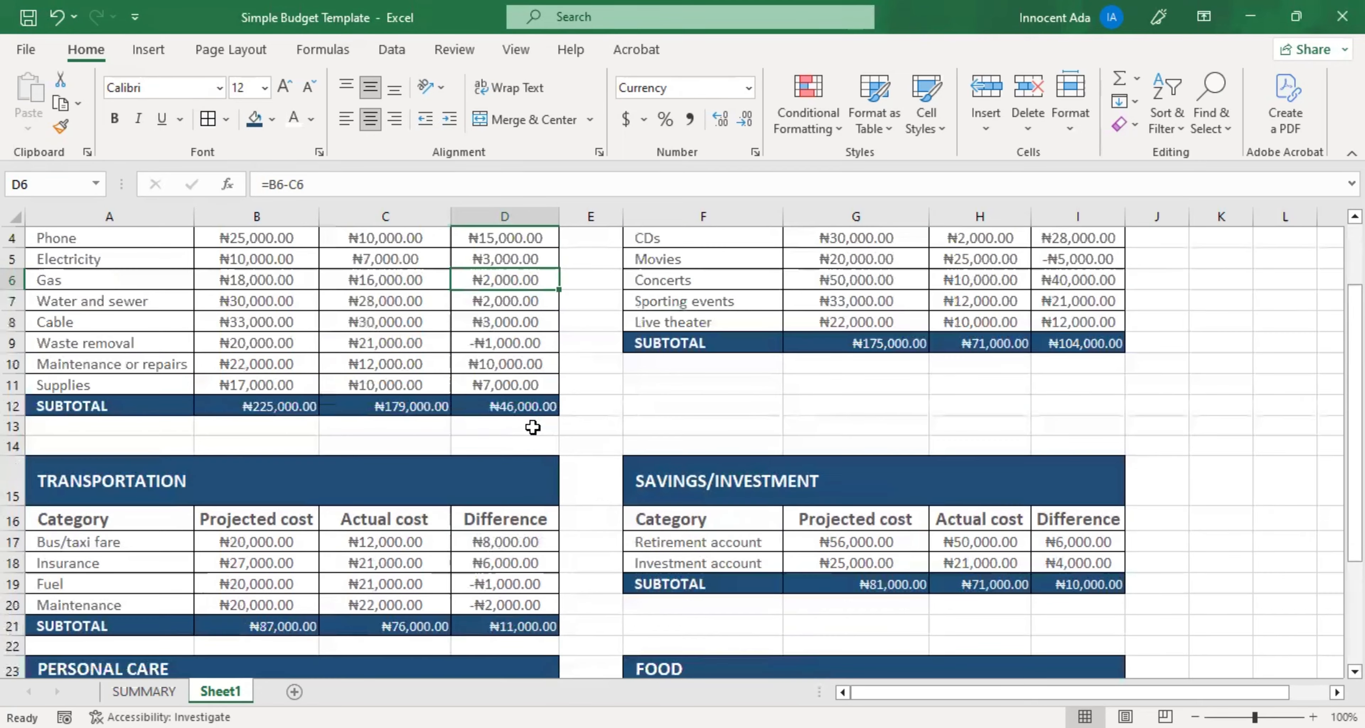
scroll(532, 426, up, 1)
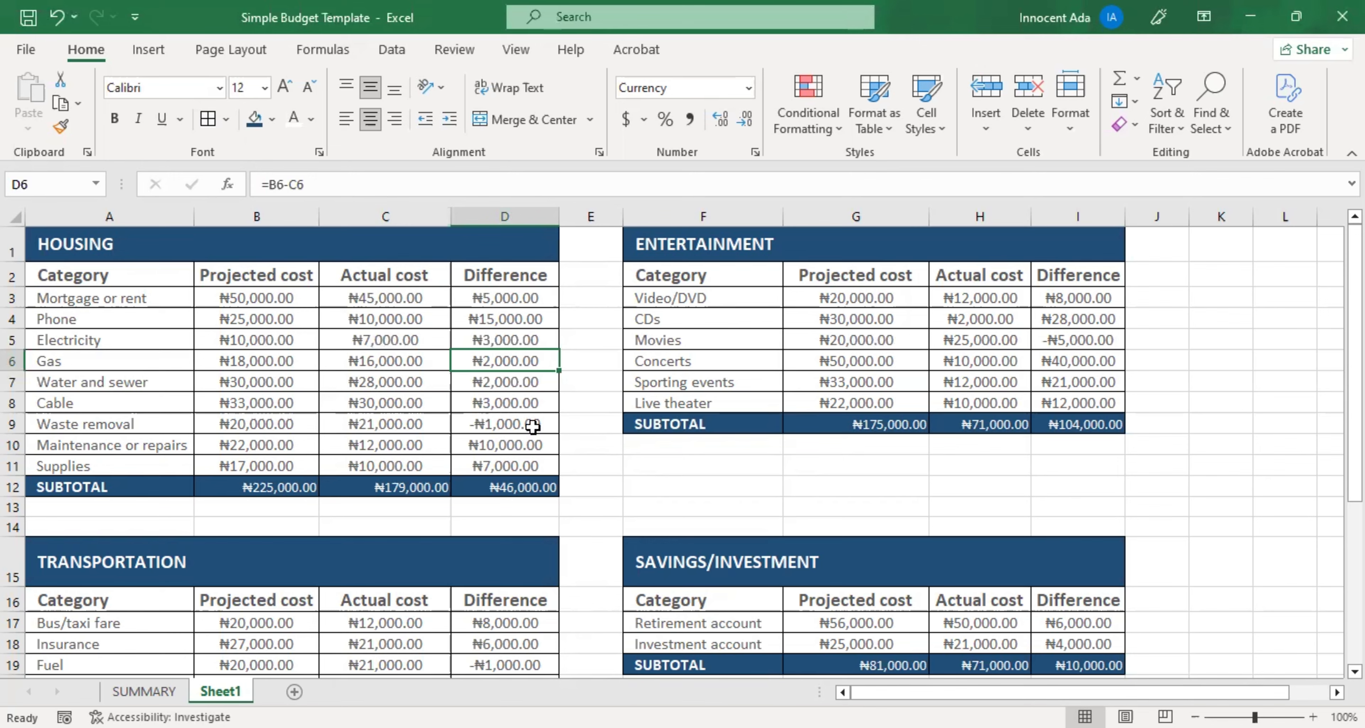
scroll(533, 394, down, 2)
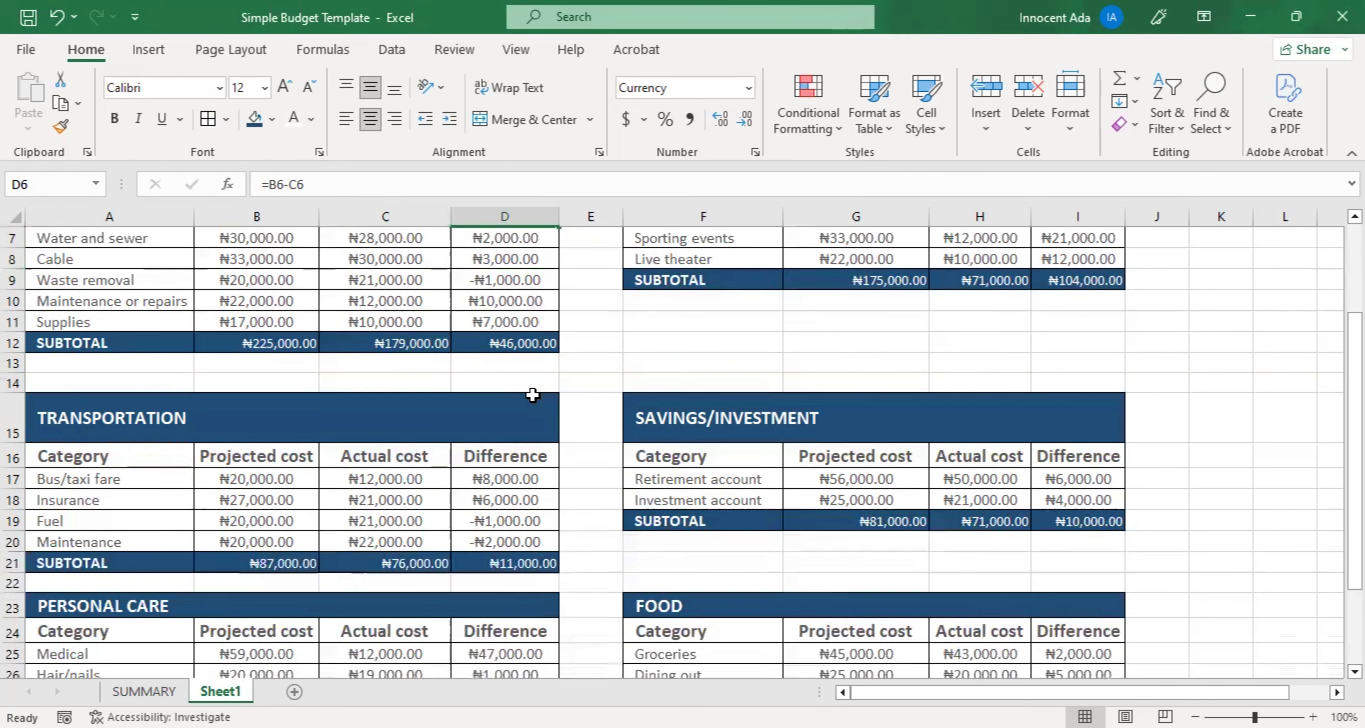
scroll(533, 395, up, 2)
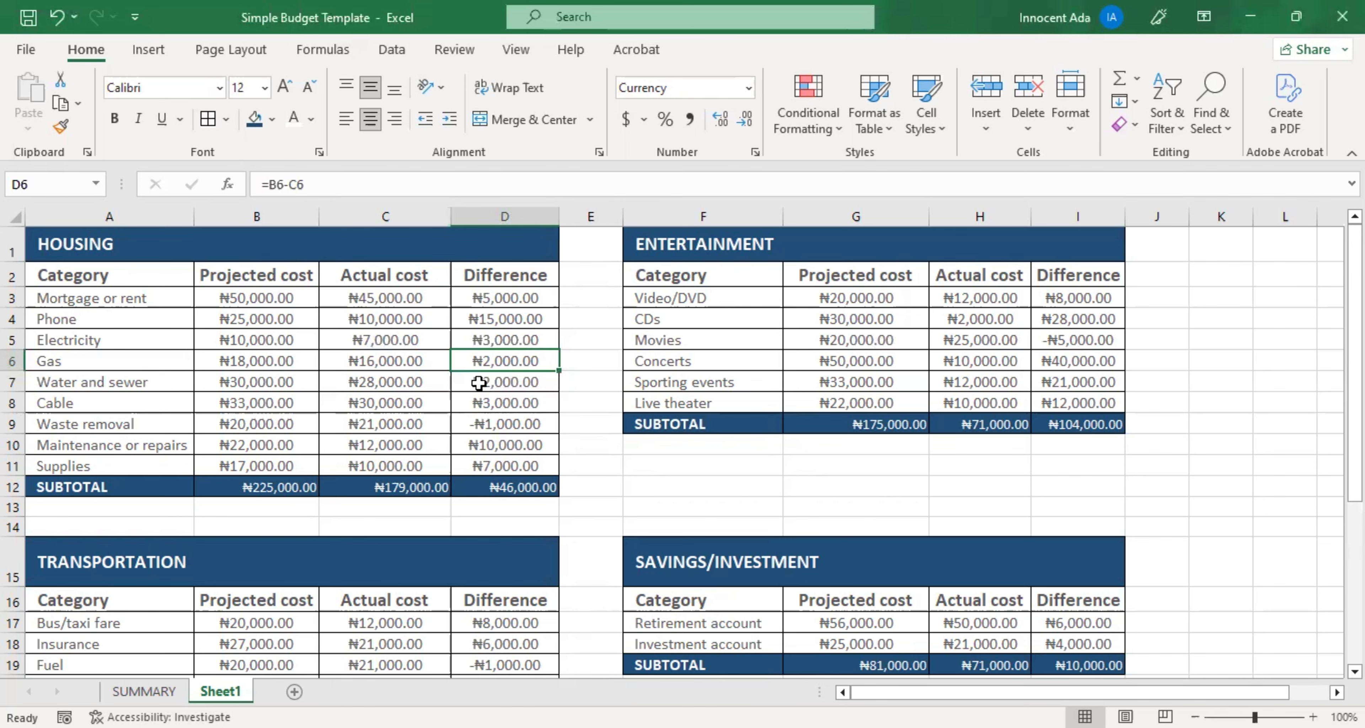
scroll(460, 382, down, 1)
scroll(422, 390, up, 1)
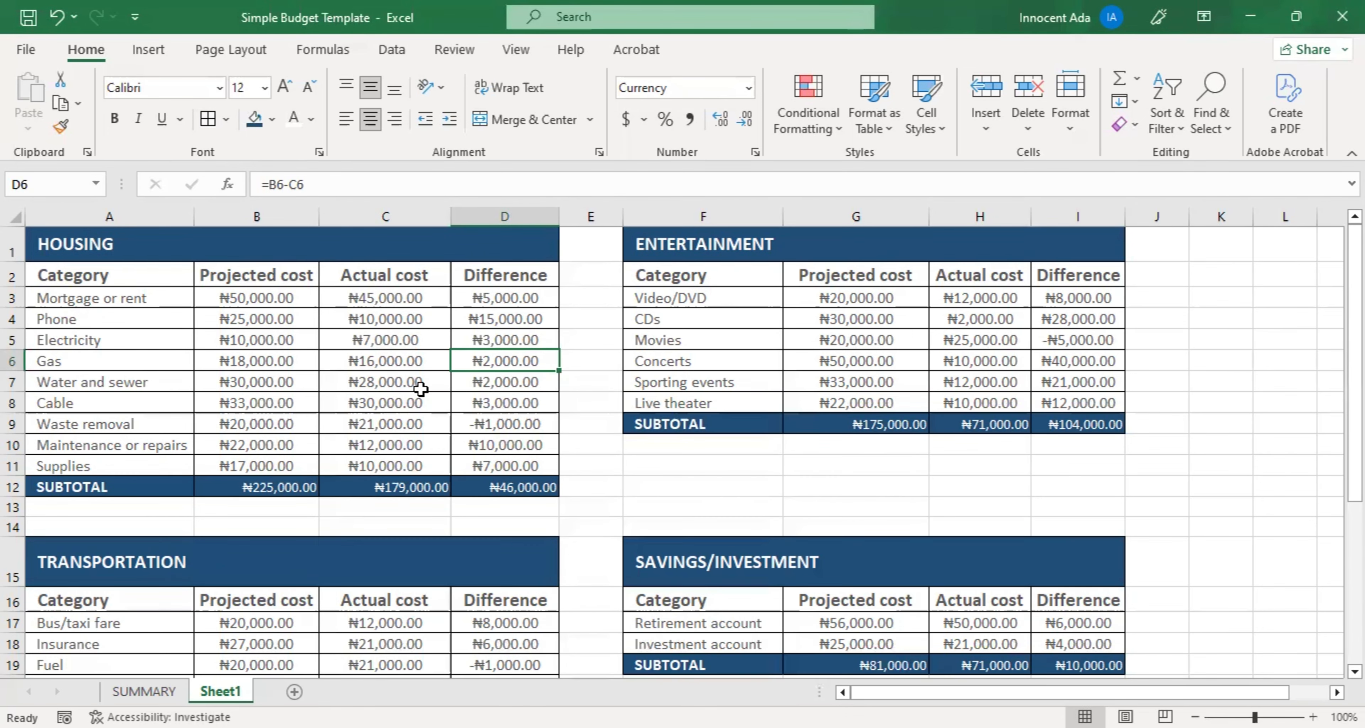
On the SUMMARY sheet, enter INCOME in A1, Salary in A2 and Side Hustle in A3.
click(153, 691)
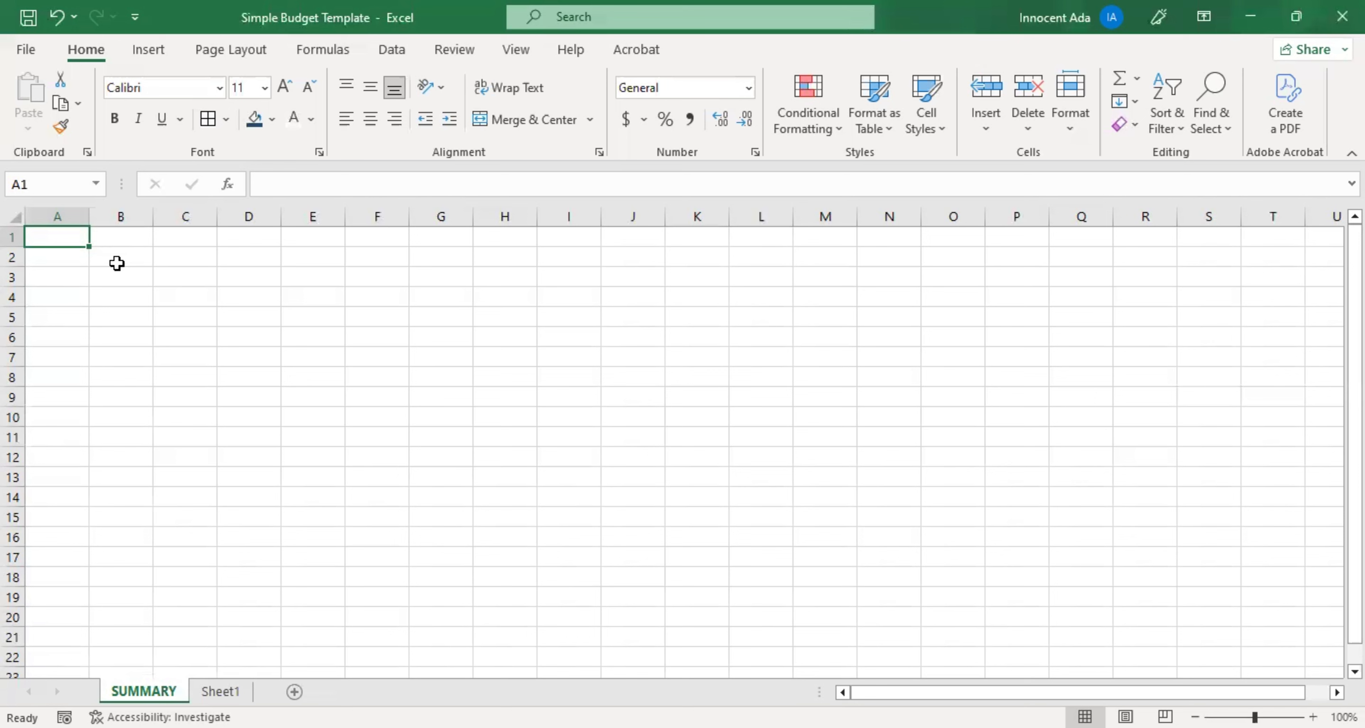
text(INCOME)
key(Return)
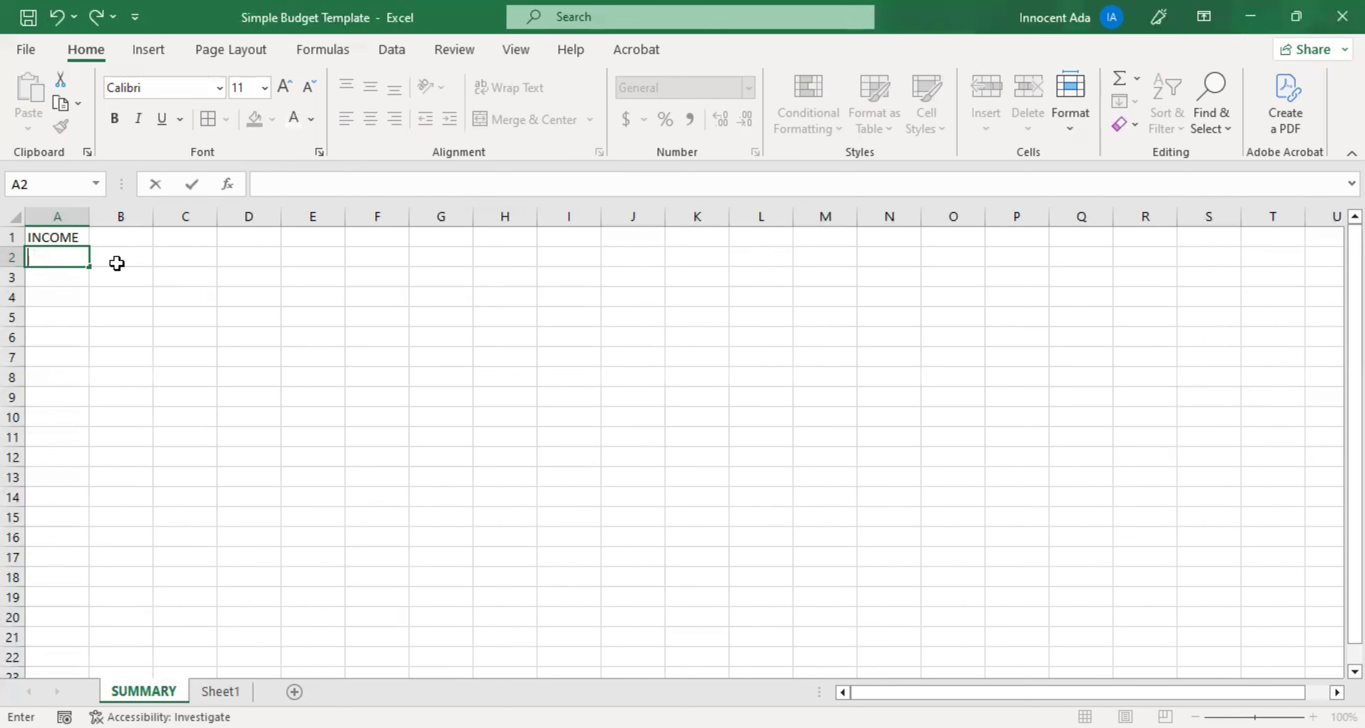
text(Salary)
key(Return)
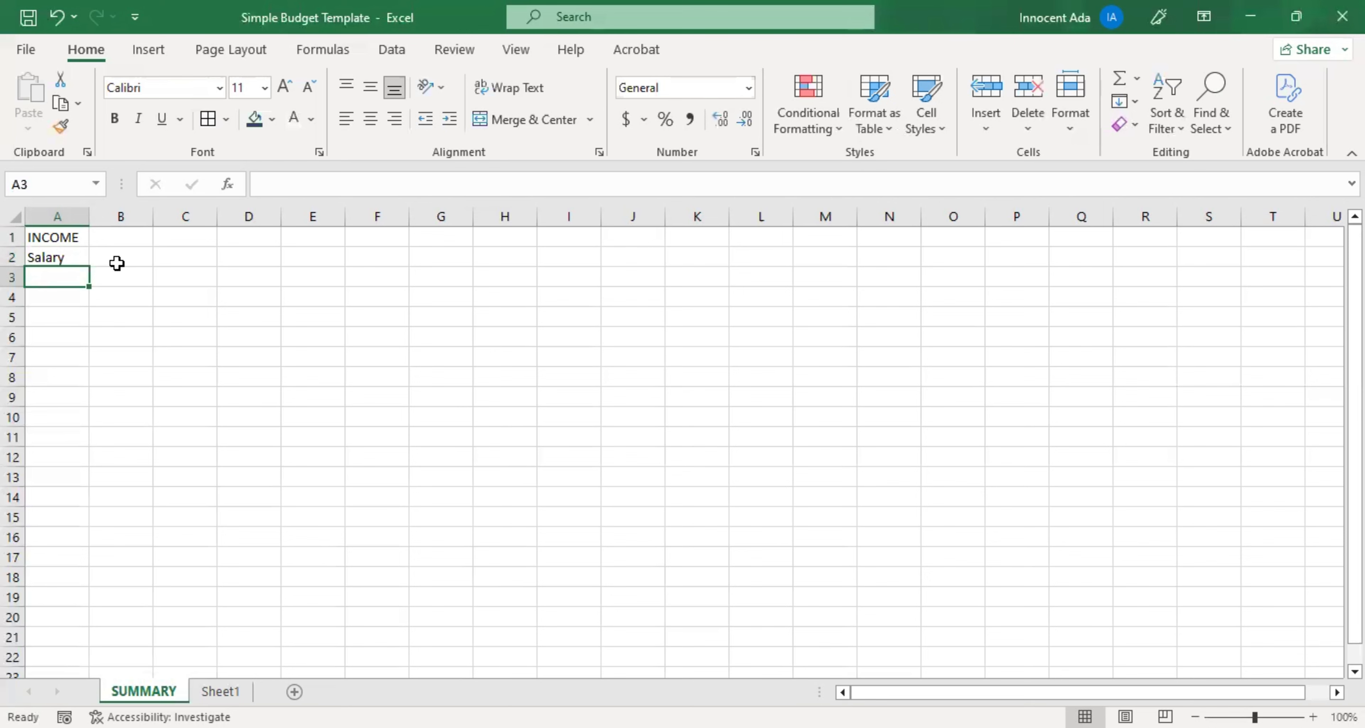
text(S)
text(ide Hustle)
key(Tab)
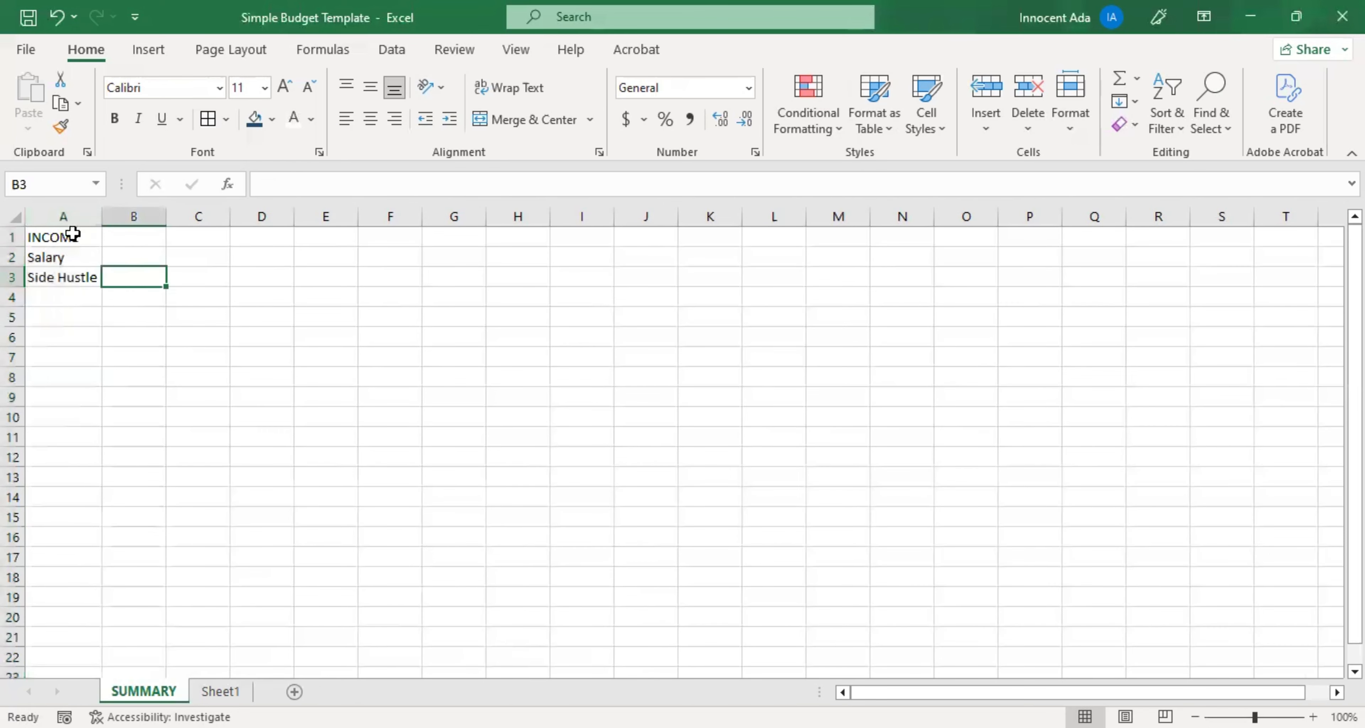
Merge the INCOME heading across A1:C1 with Merge Across.
drag(64, 236, 203, 239)
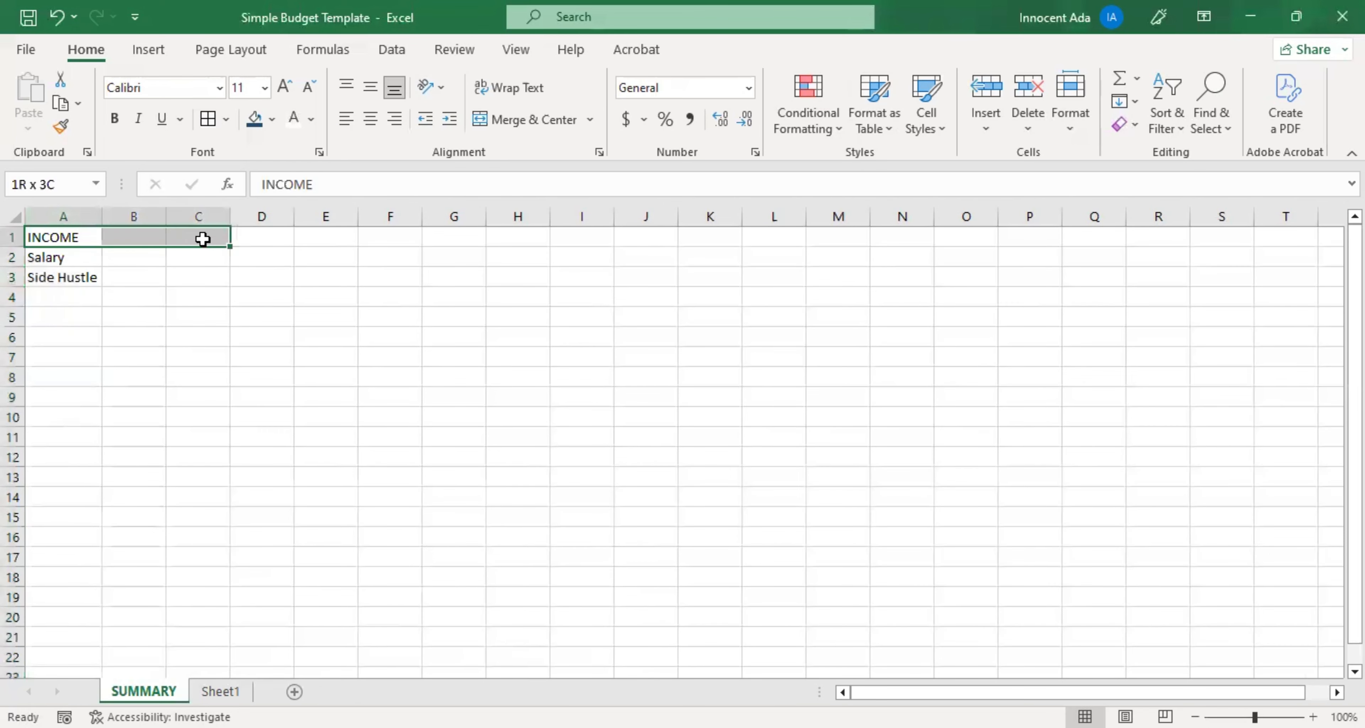
click(203, 239)
drag(64, 236, 203, 238)
click(591, 121)
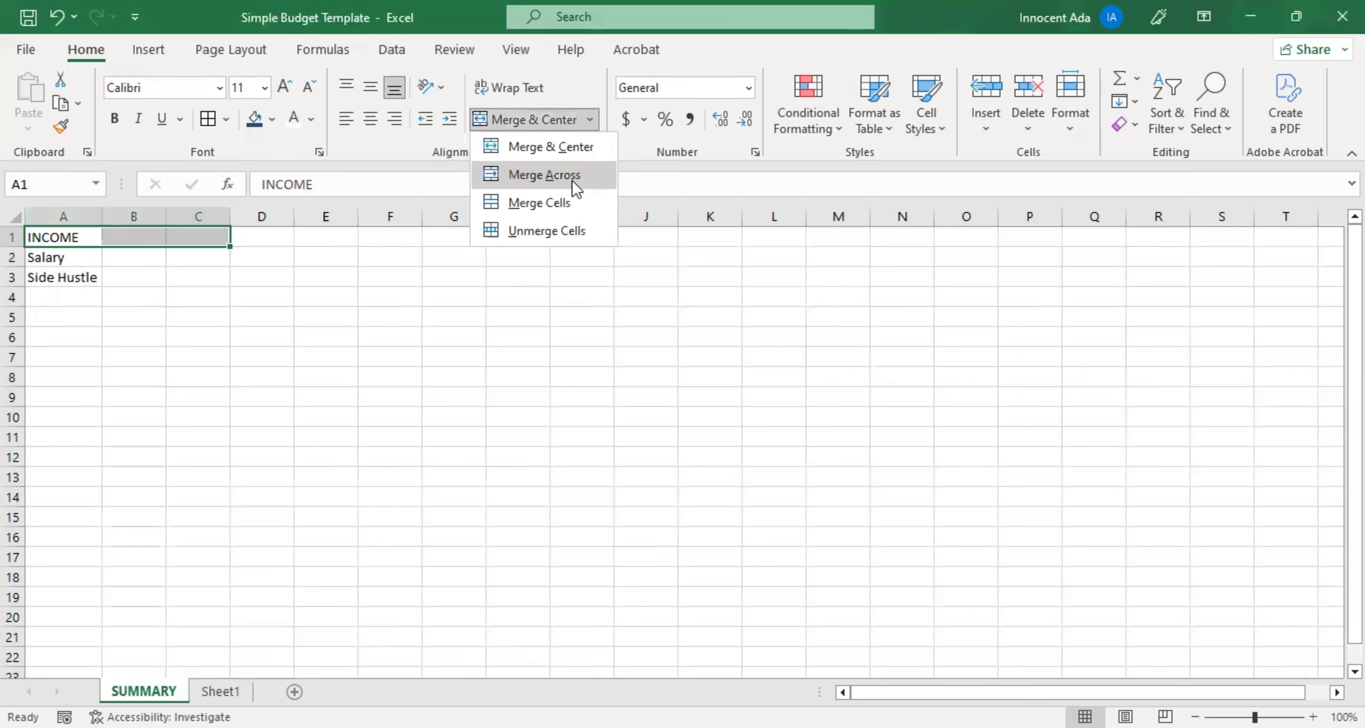
click(574, 183)
Give the INCOME heading a dark blue fill and bold white text at size 22, and make row 1 taller.
click(252, 132)
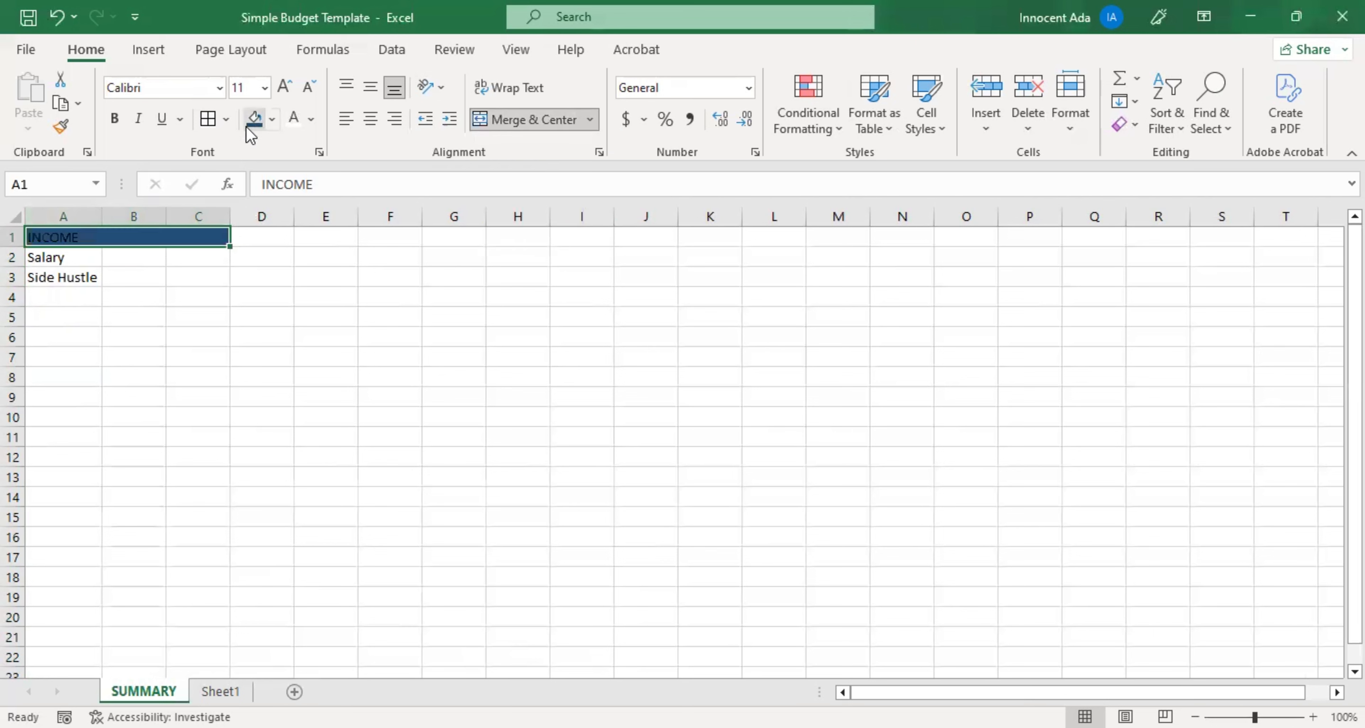
click(293, 119)
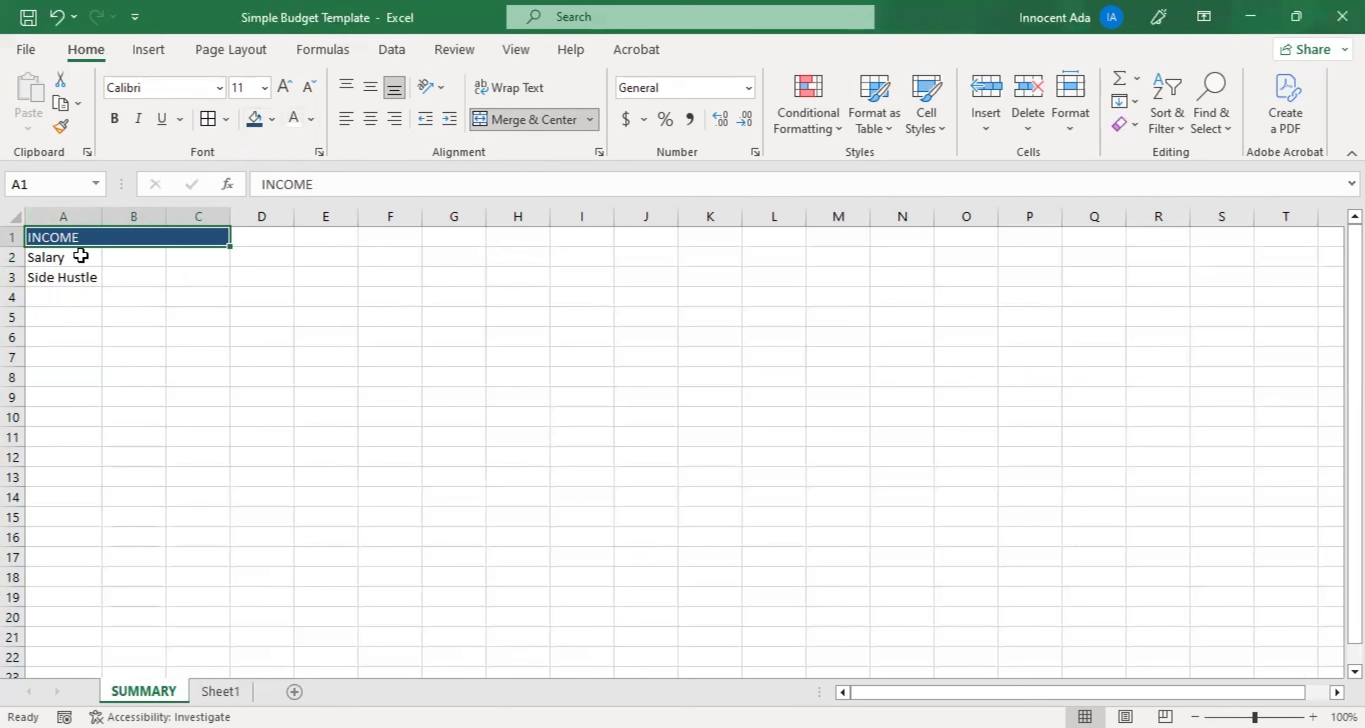
click(114, 119)
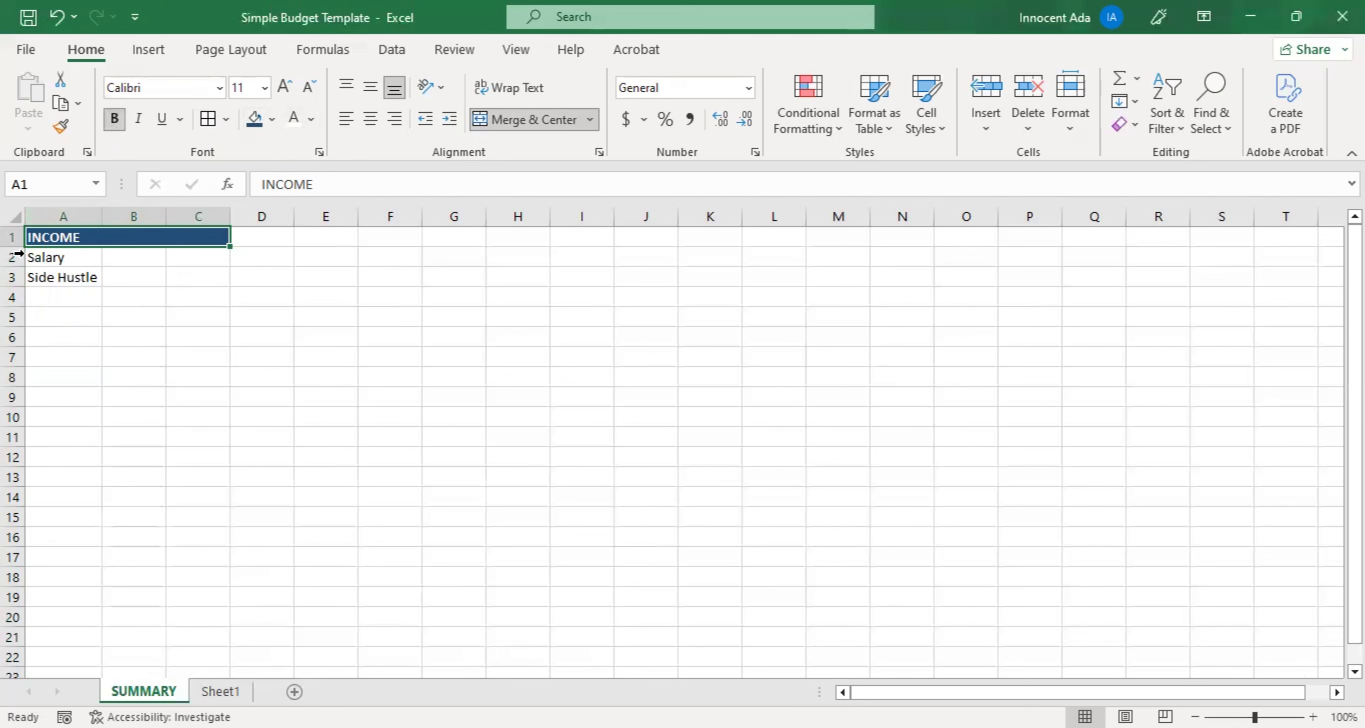
drag(15, 246, 15, 270)
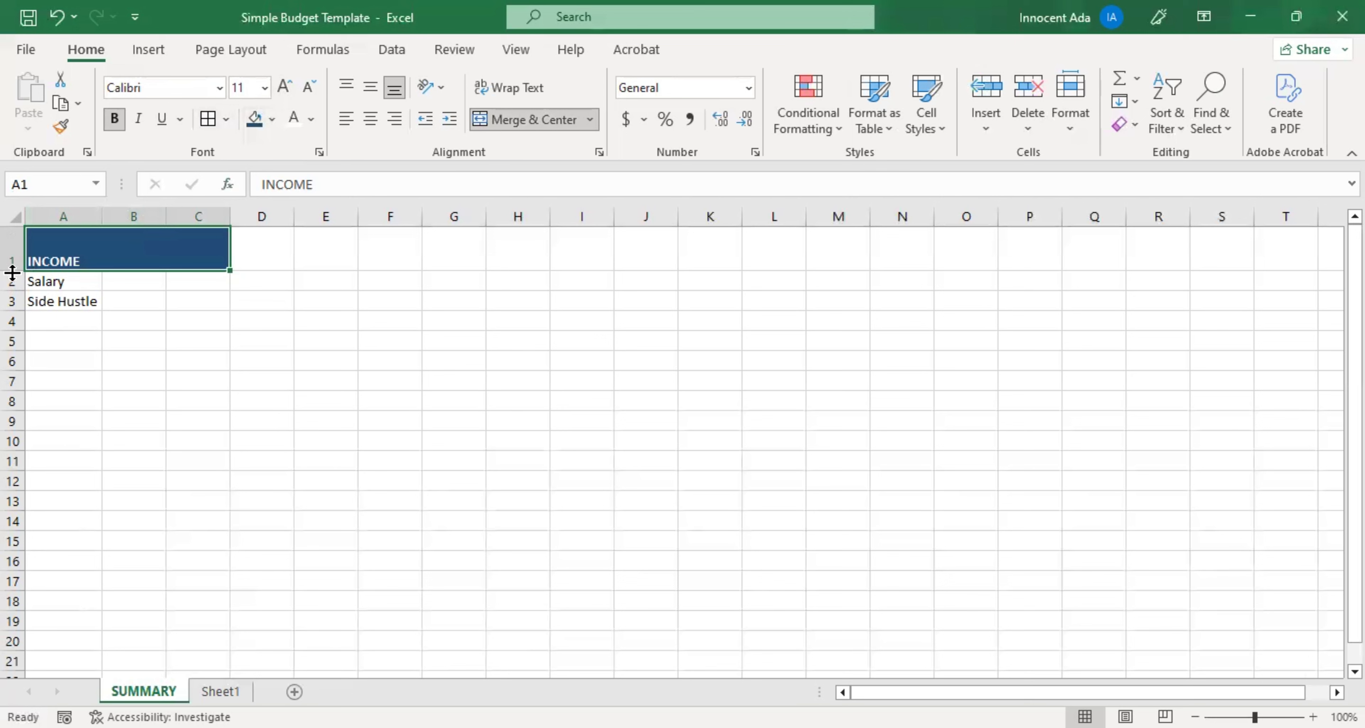
click(264, 95)
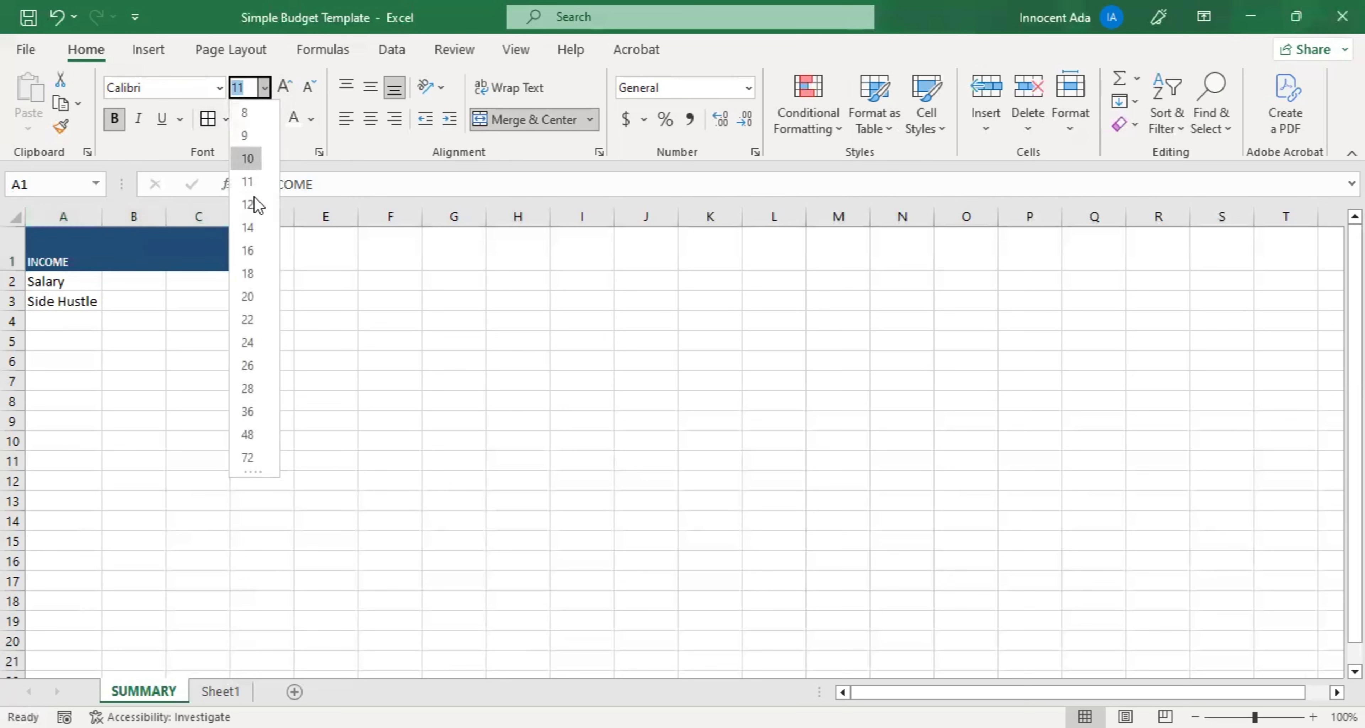
click(247, 319)
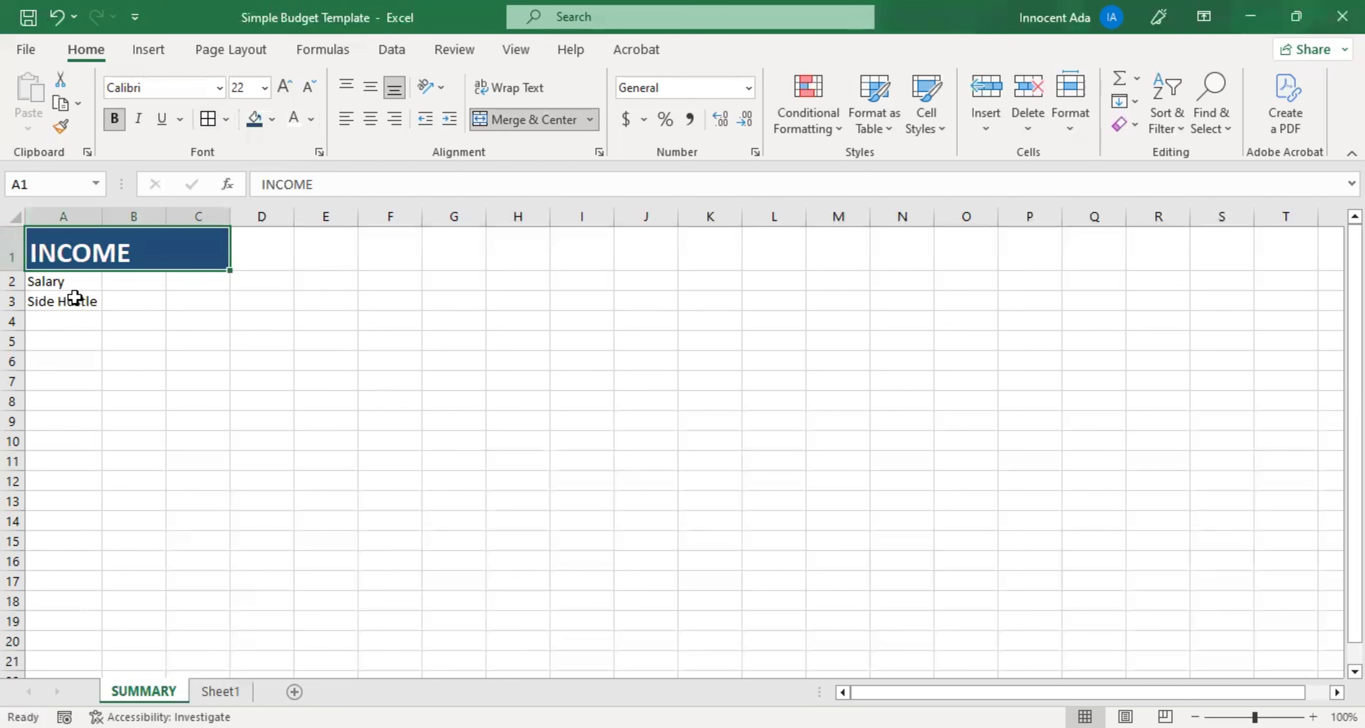
Set the font size of A2:C4 to 18 and widen column A to fit Side Hustle.
click(70, 287)
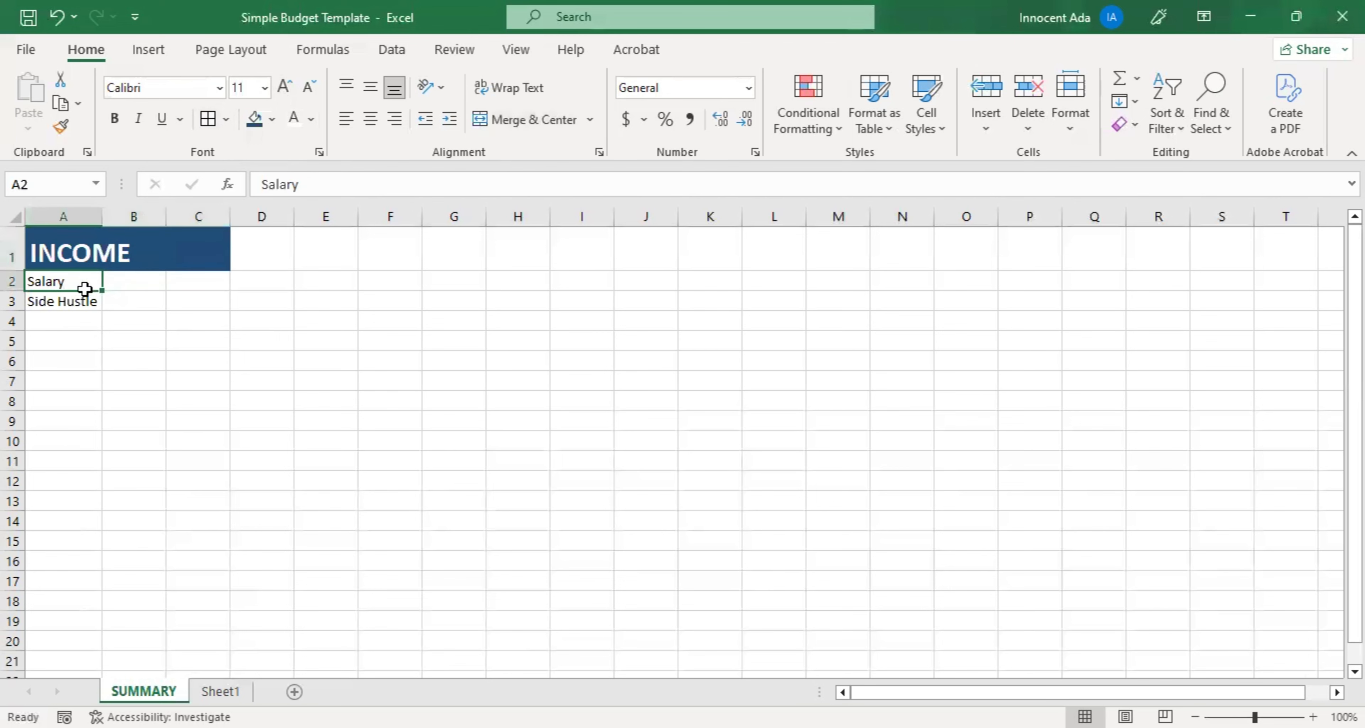
drag(85, 289, 180, 318)
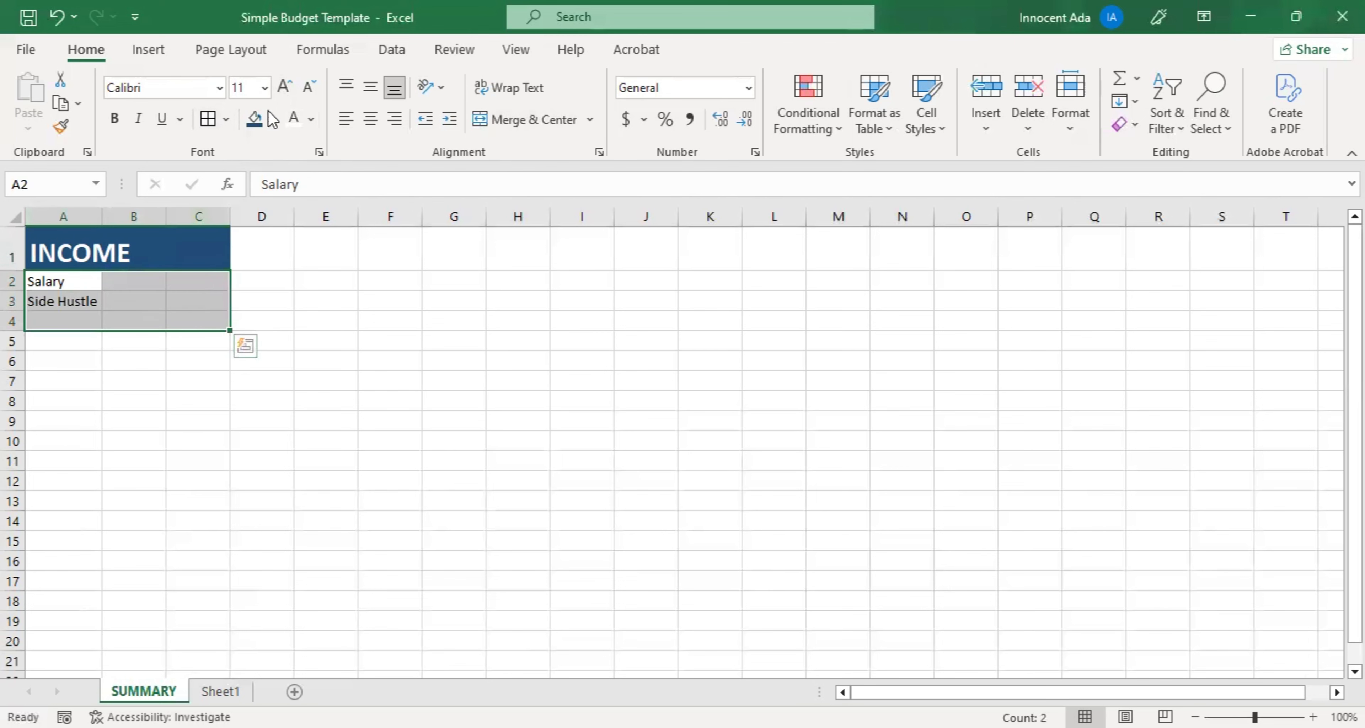
click(264, 87)
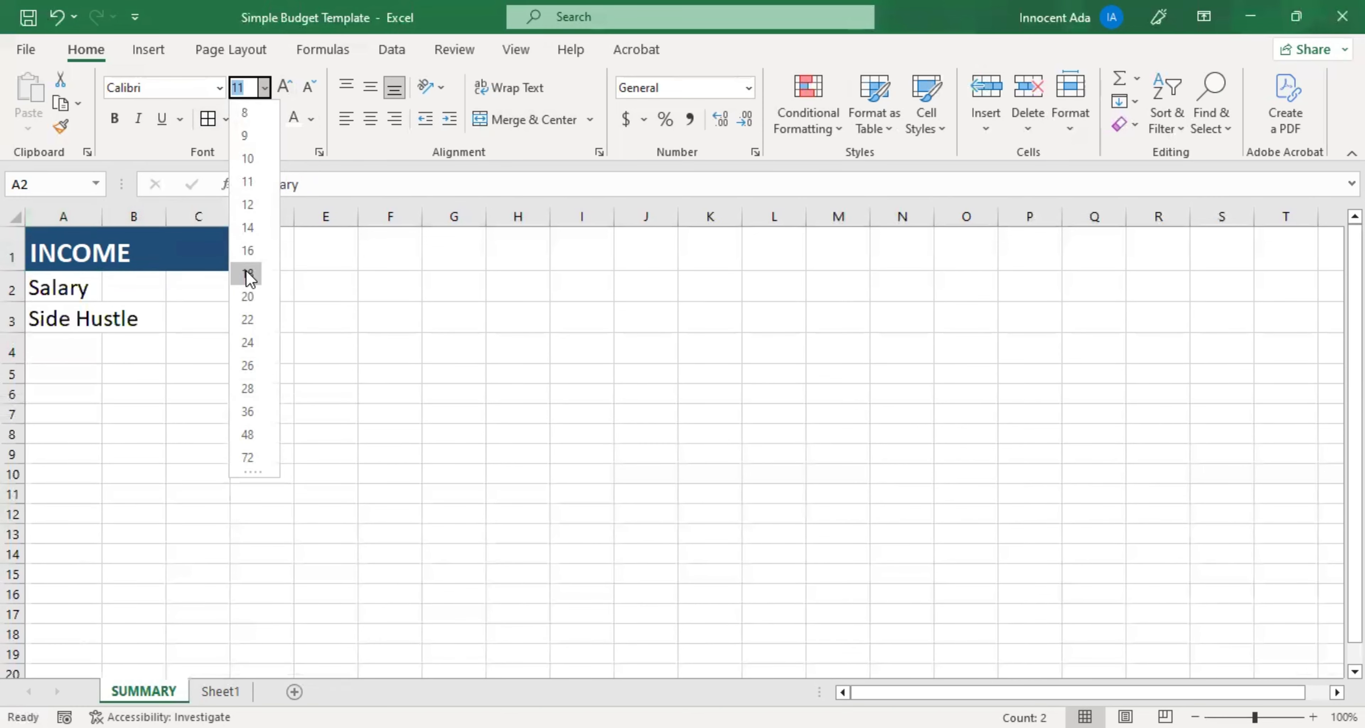
click(247, 273)
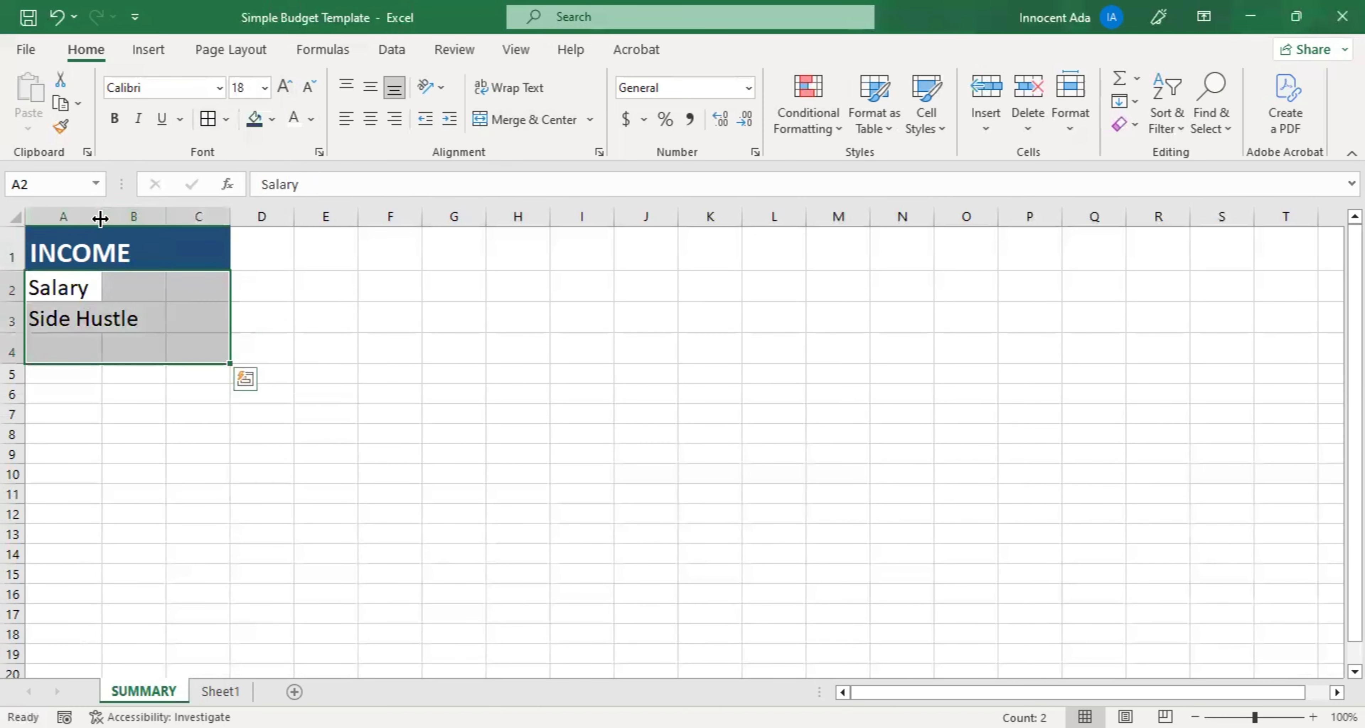
drag(100, 219, 149, 228)
click(113, 352)
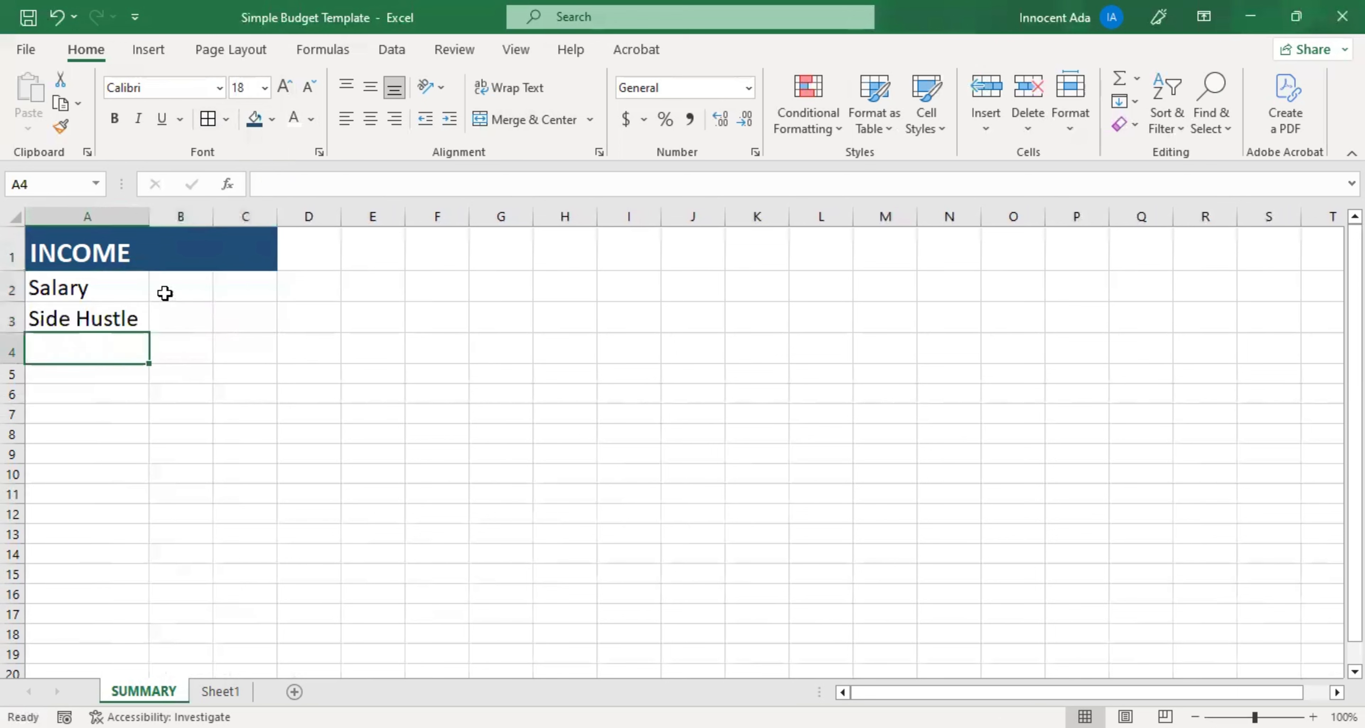
Merge and center B2:C2 beside Salary and B3:C3 beside Side Hustle, each as its own cell.
drag(165, 293, 244, 289)
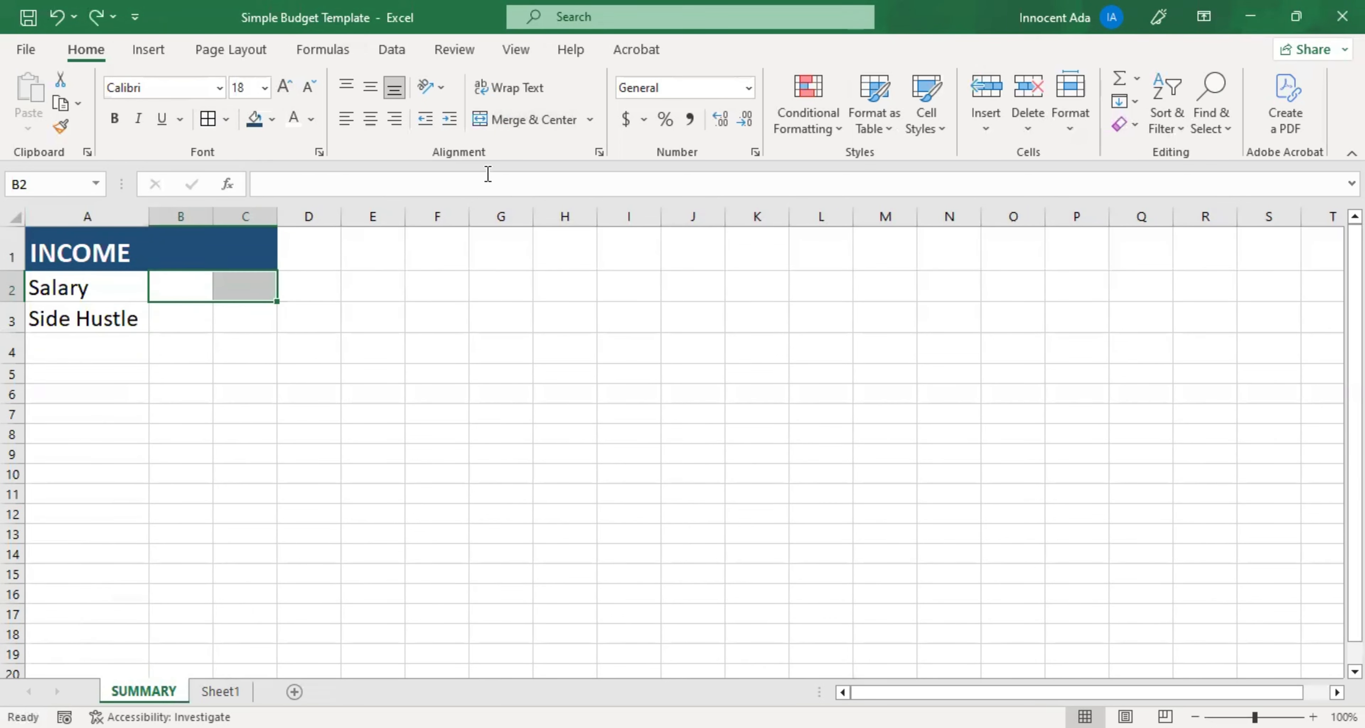
click(520, 122)
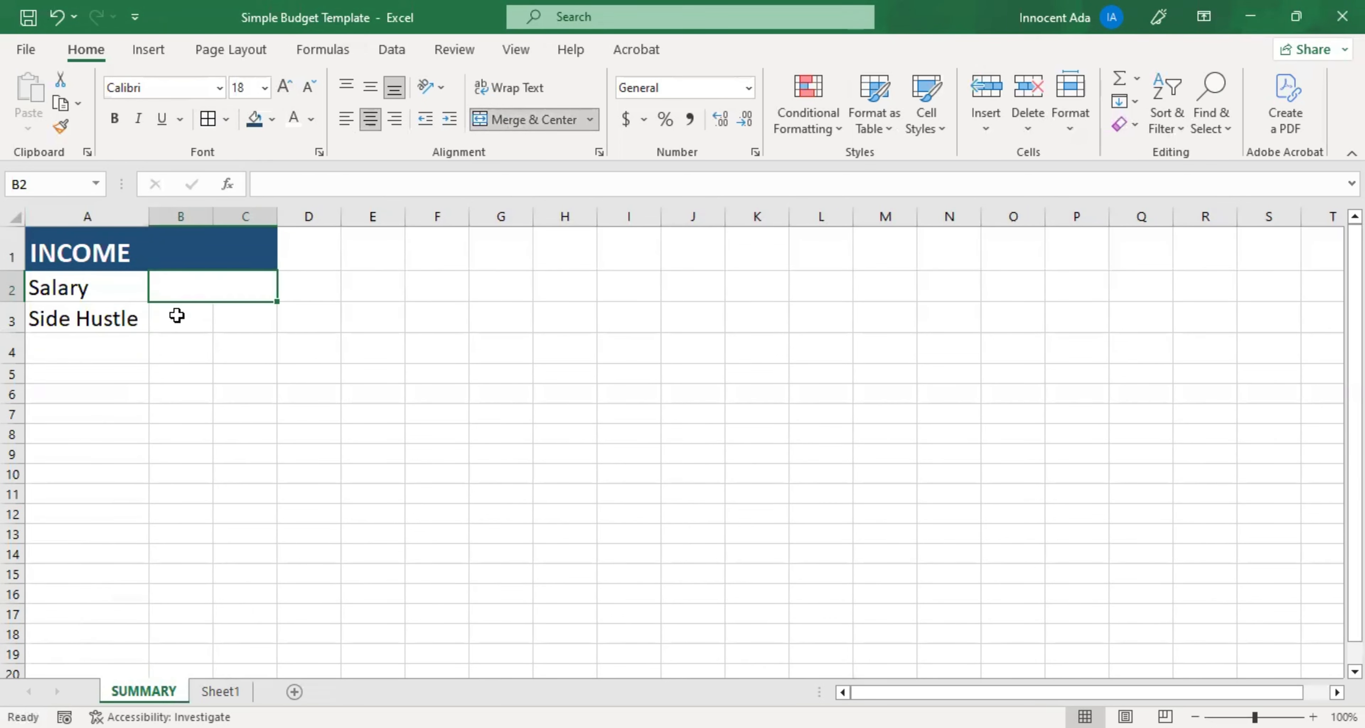
drag(180, 315, 247, 316)
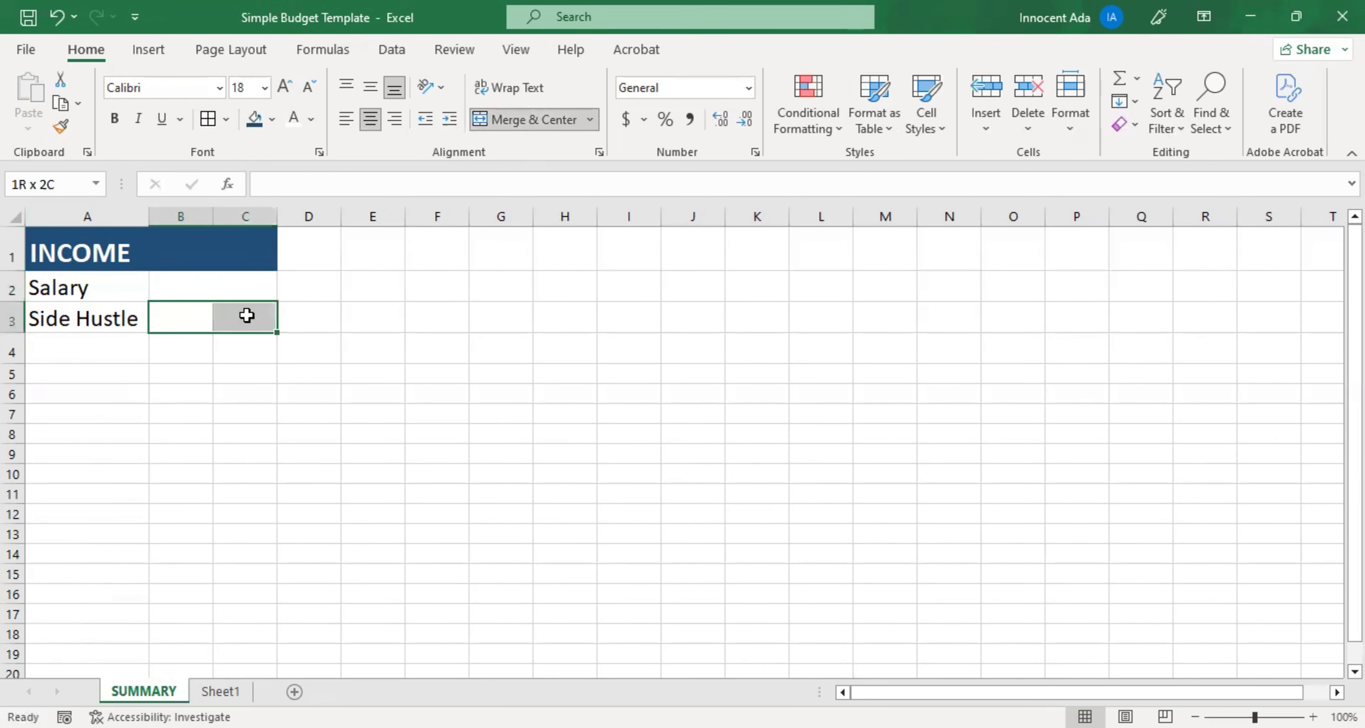
click(521, 121)
click(100, 378)
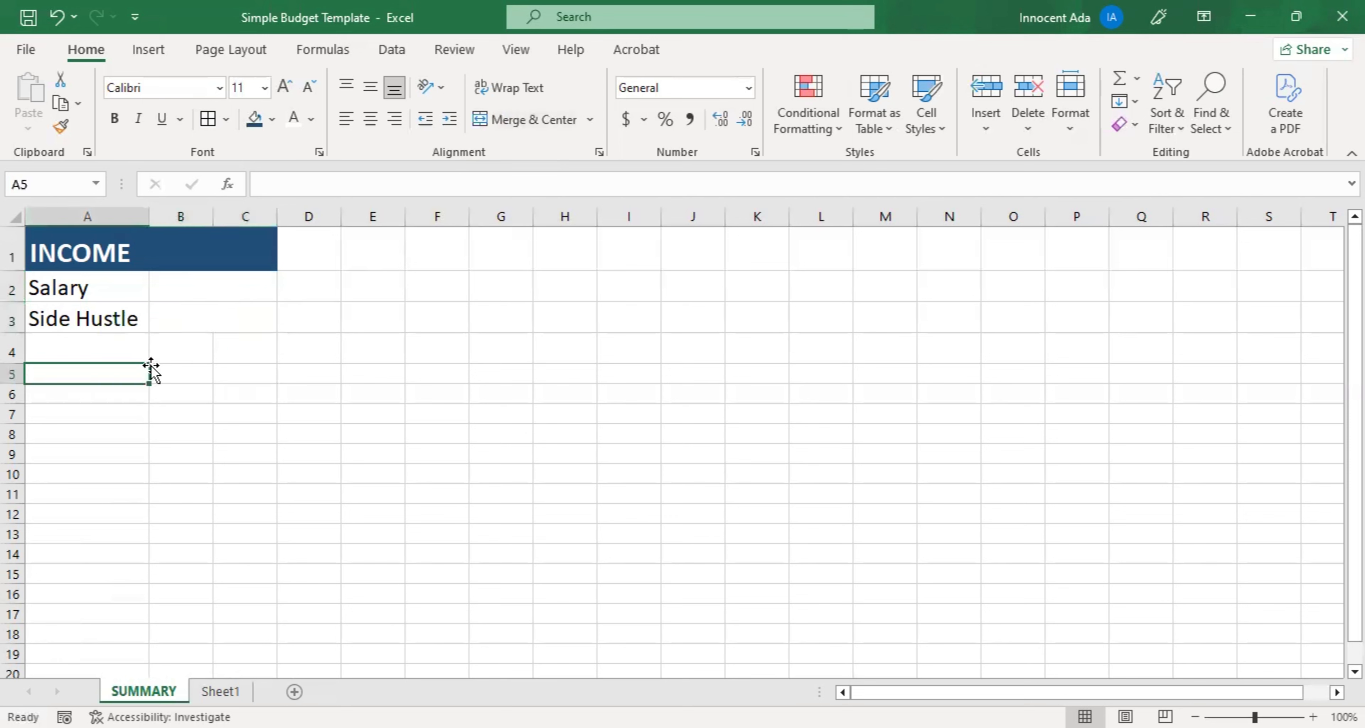
Fill the Salary and Side Hustle rows, A2:C3, with White, Background 1, Darker 5%.
drag(42, 287, 209, 309)
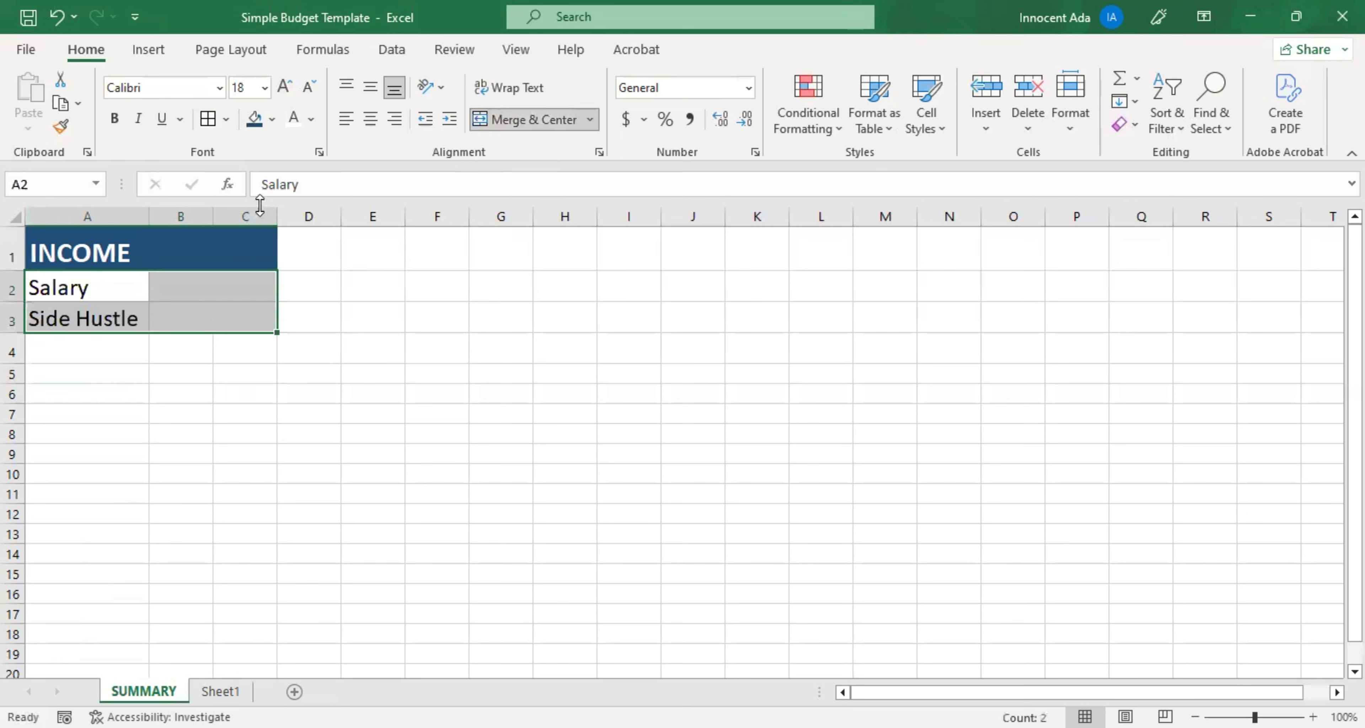
click(271, 120)
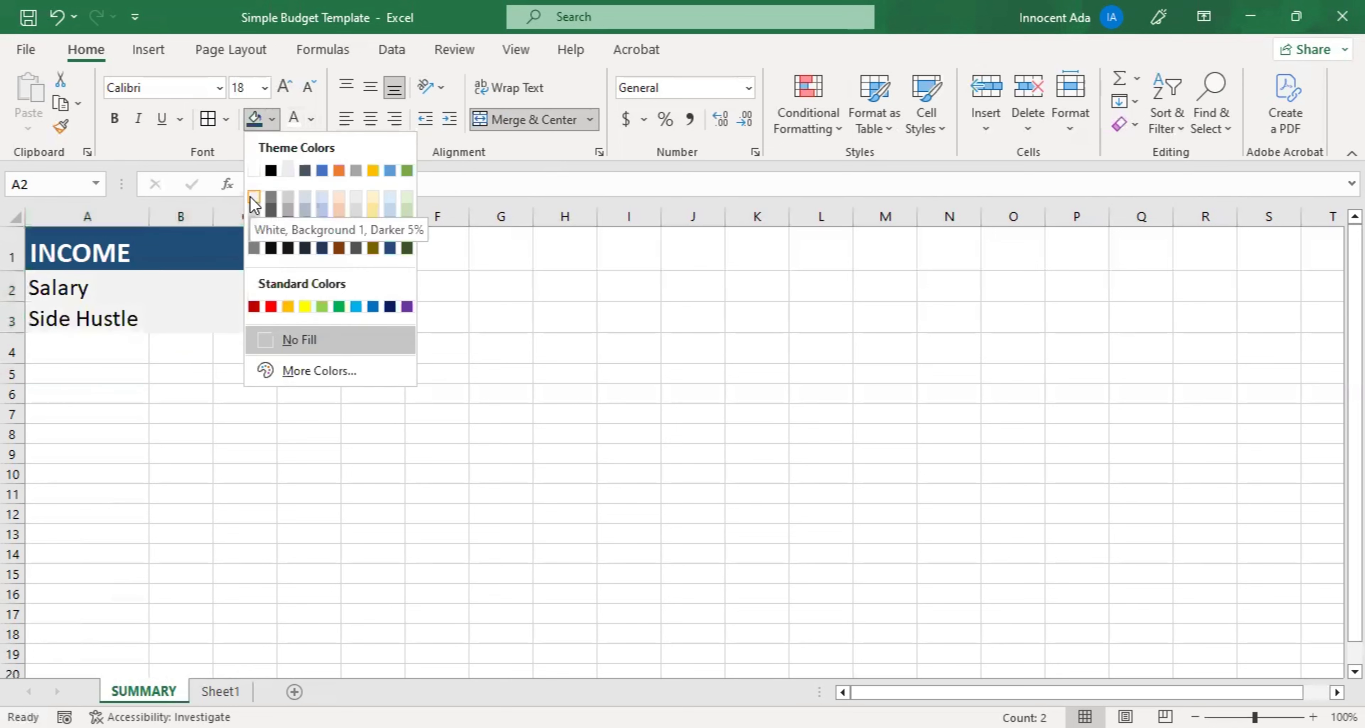
click(250, 196)
click(137, 314)
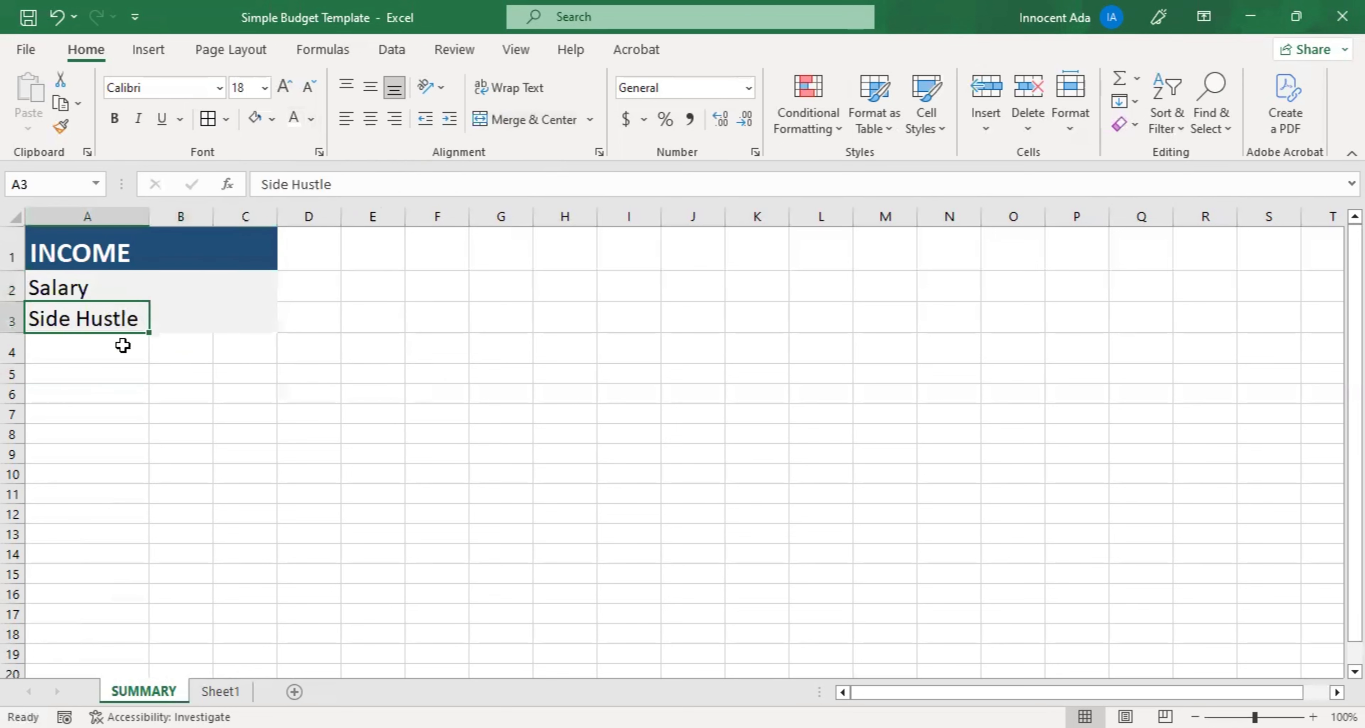
Enter TOTAL in A4 below Side Hustle, and merge and center B4:C4 beside it.
click(124, 359)
text(TOTAL)
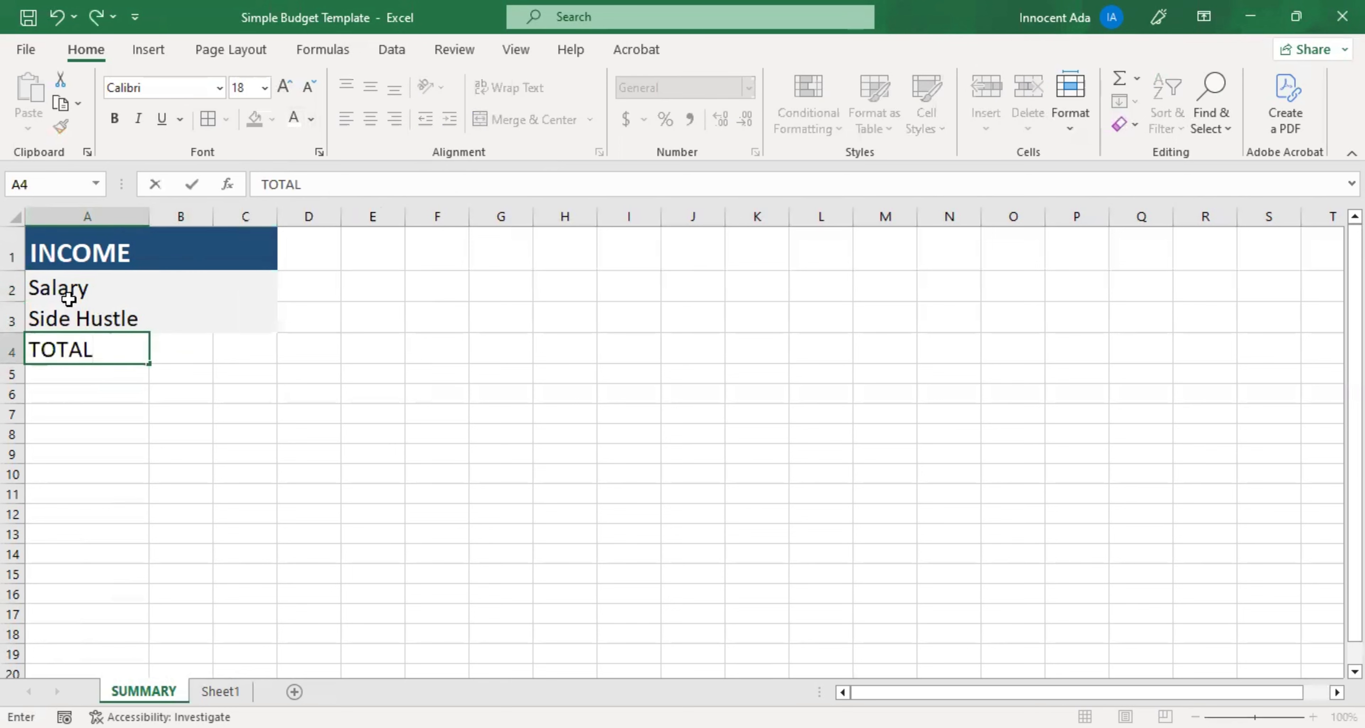
key(Return)
click(83, 351)
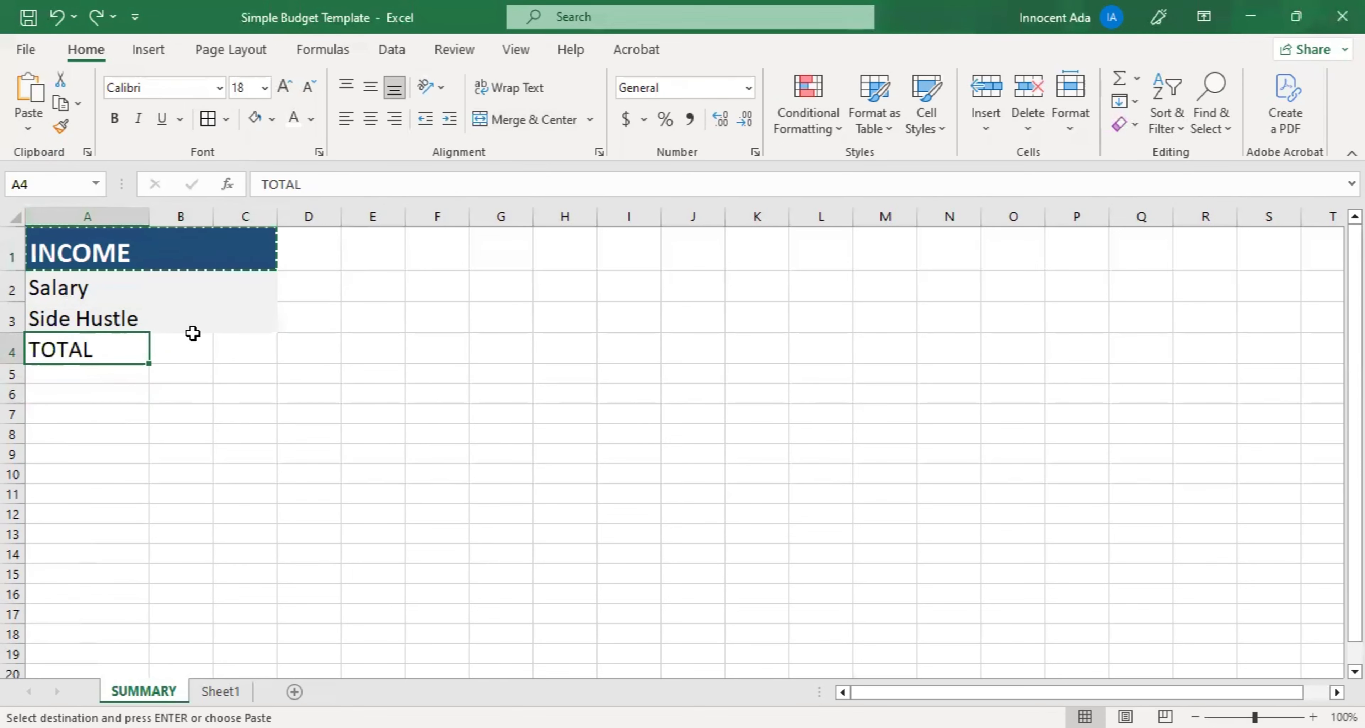
click(206, 297)
click(218, 318)
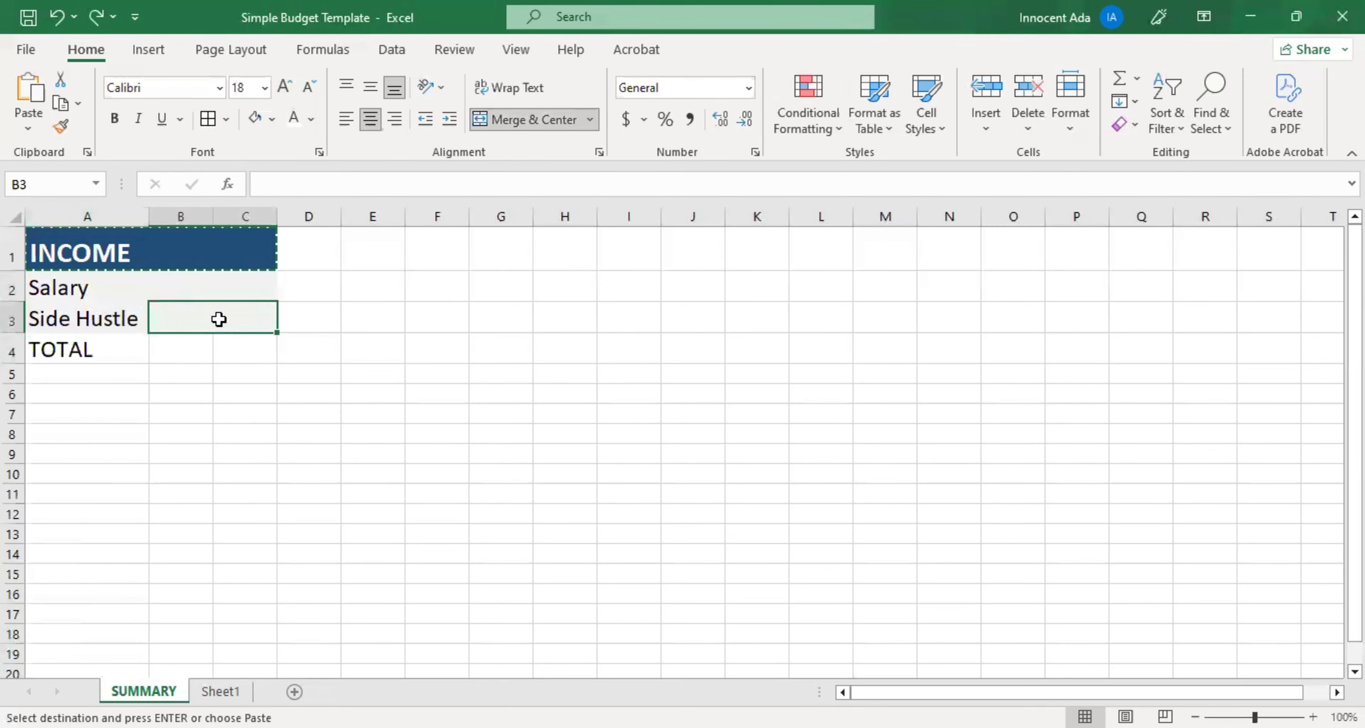
drag(196, 360, 226, 350)
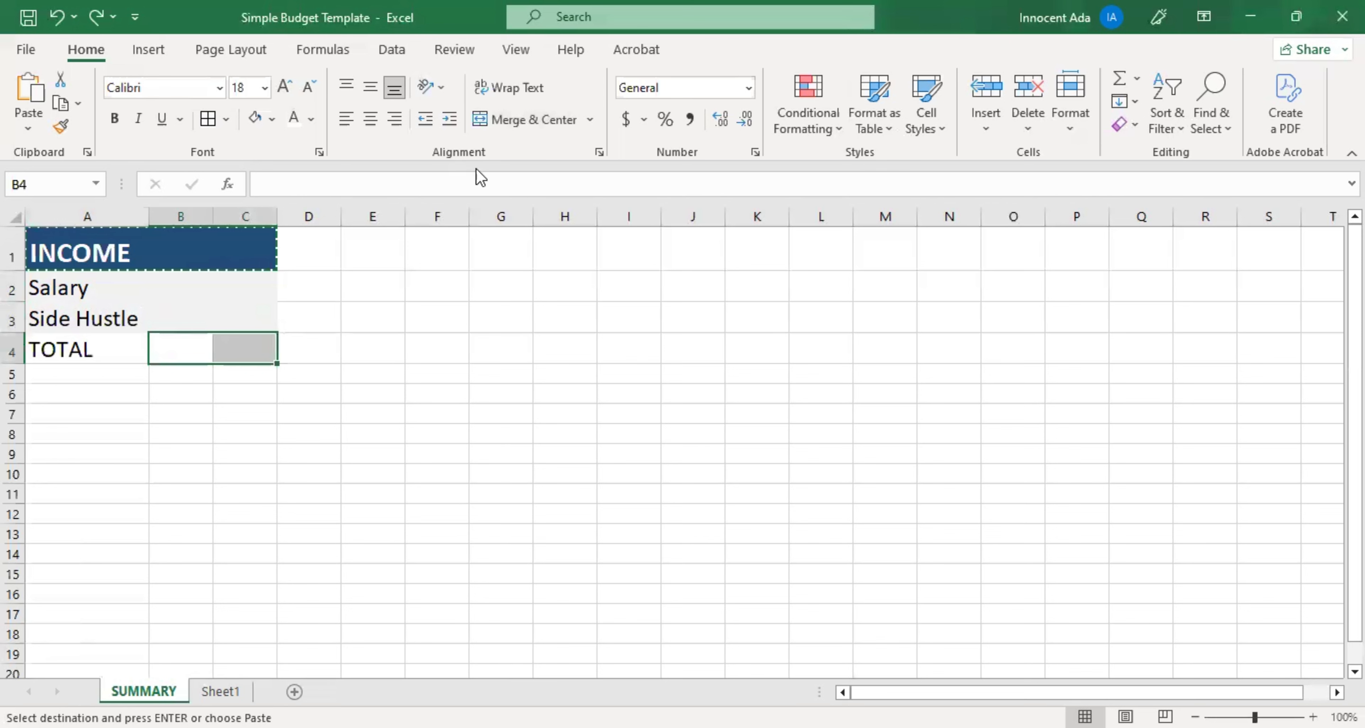
click(510, 118)
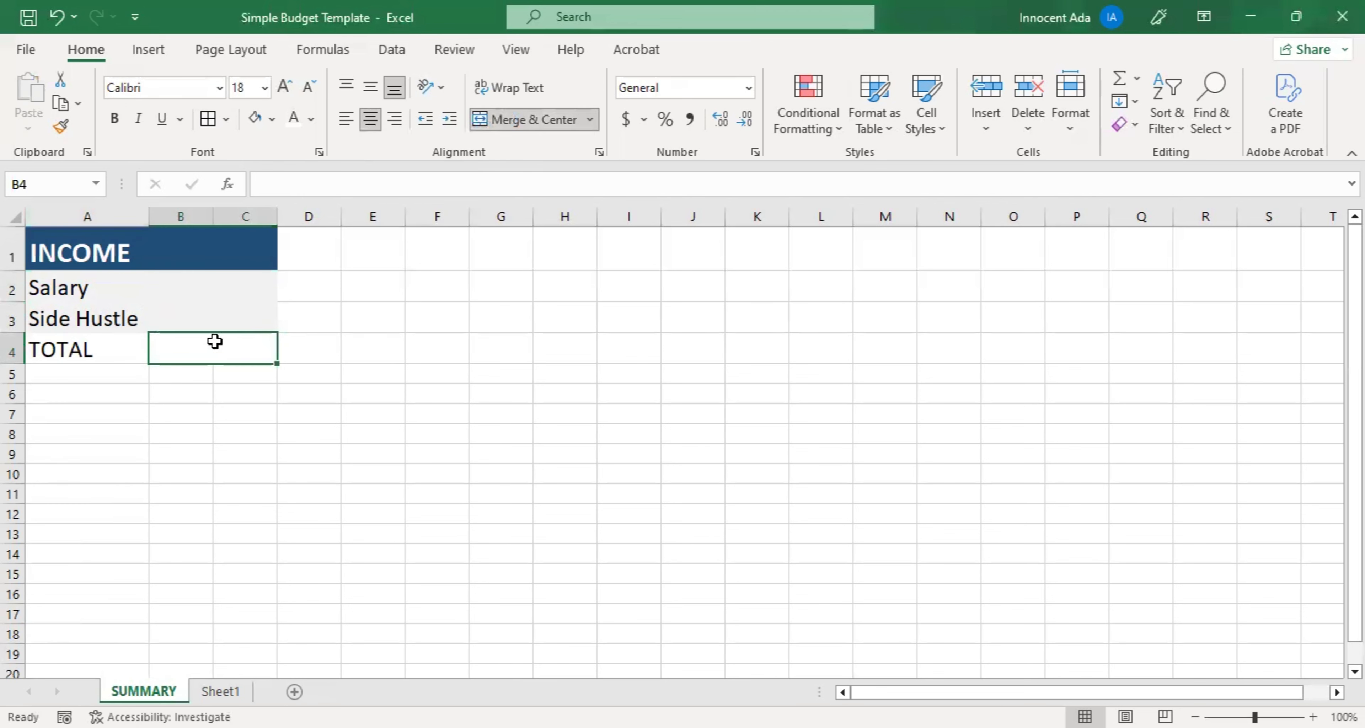
Format the TOTAL label in A4 with bold white text on the same dark blue fill as the INCOME heading.
click(81, 358)
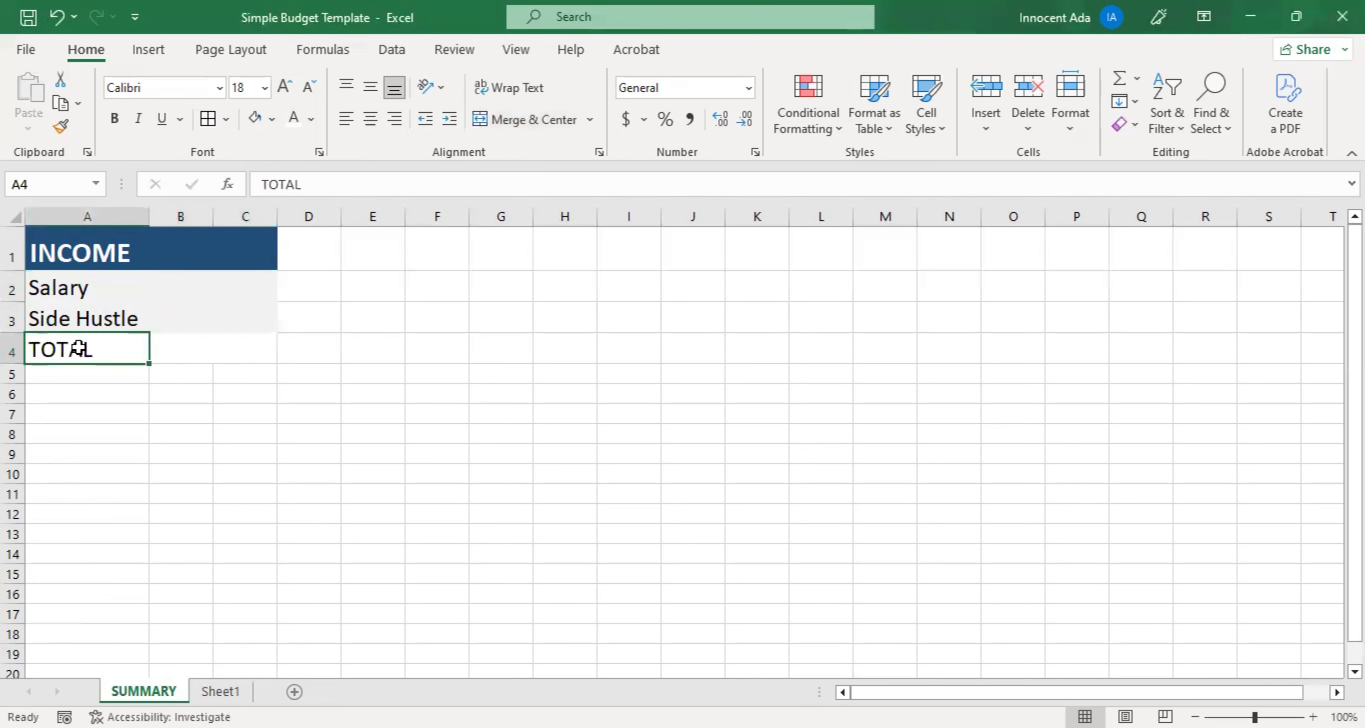
click(294, 121)
click(273, 120)
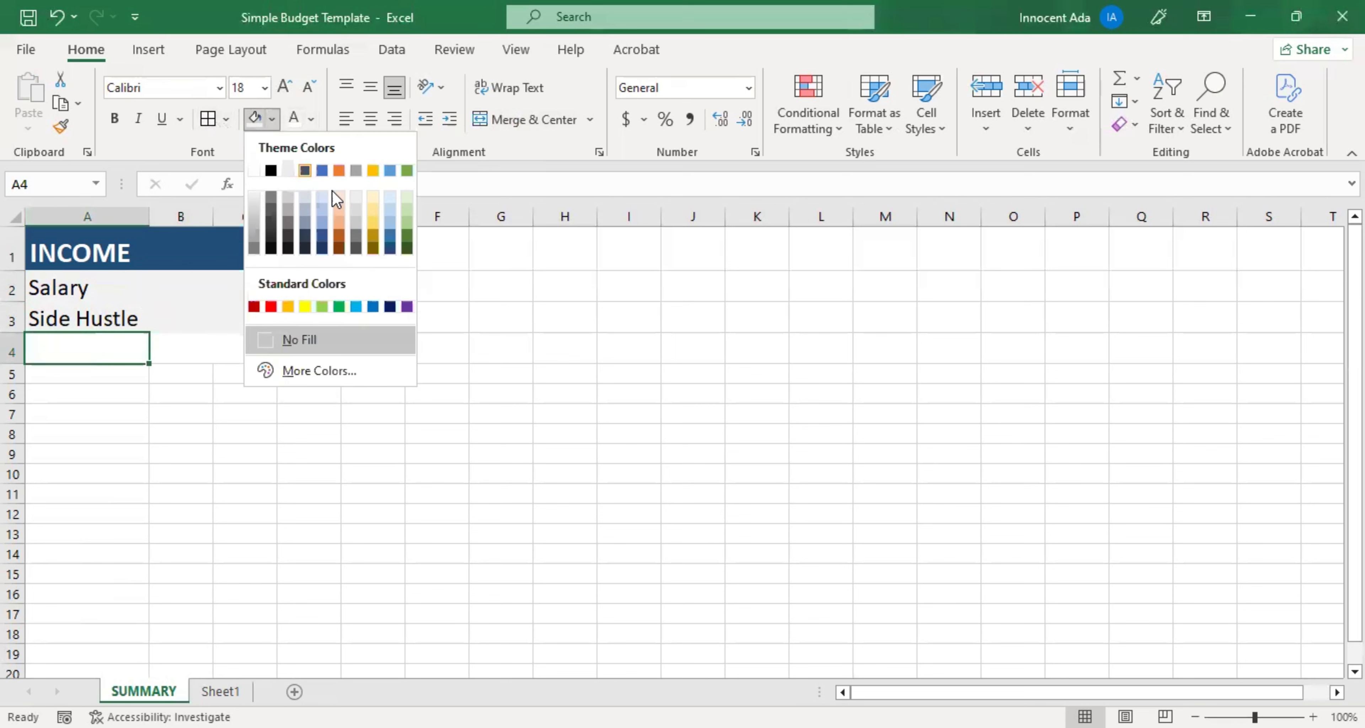
click(391, 249)
click(114, 124)
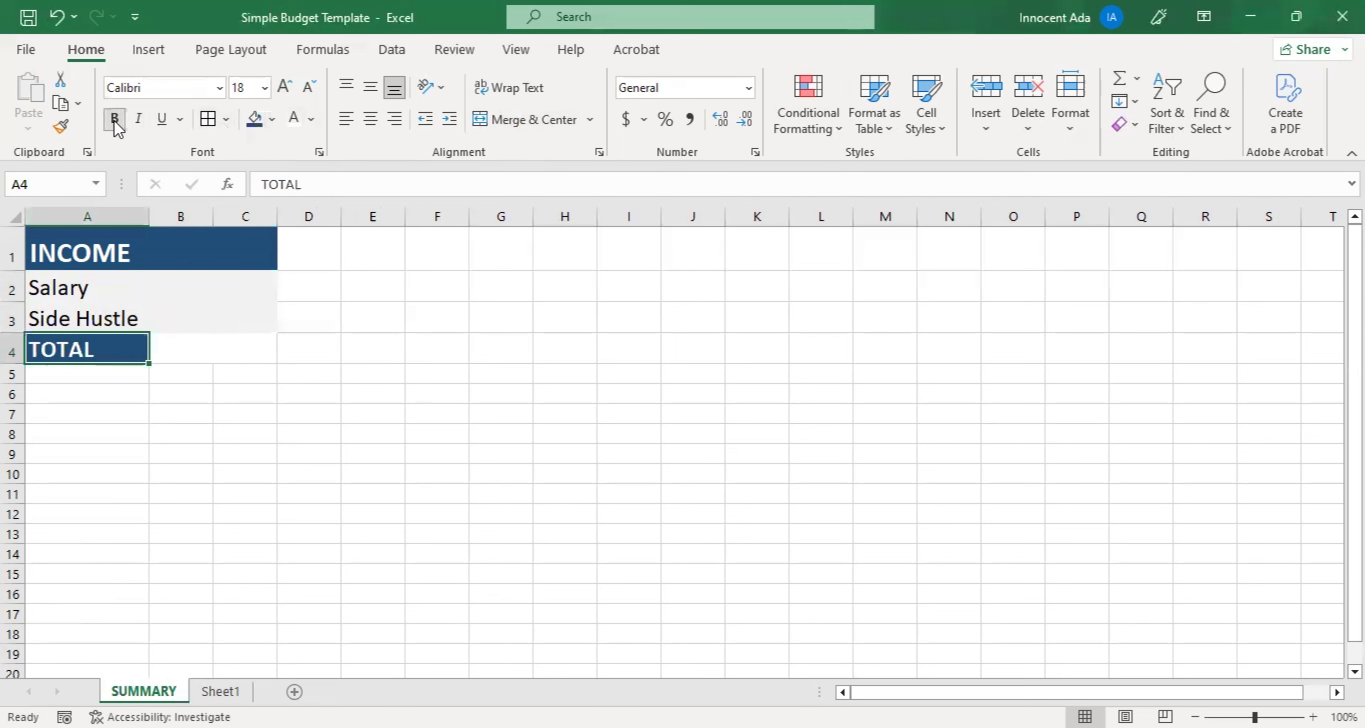
Enter the heading COST in A8, below the income table.
click(183, 352)
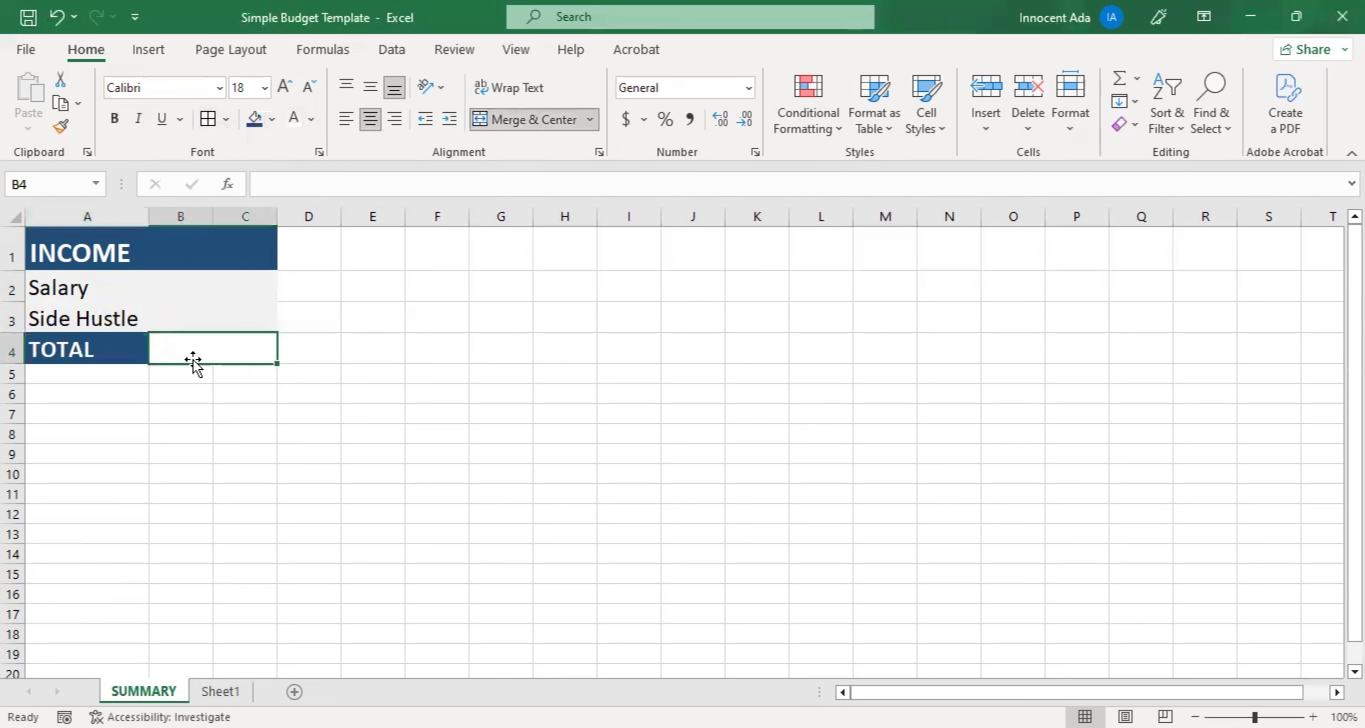
click(139, 437)
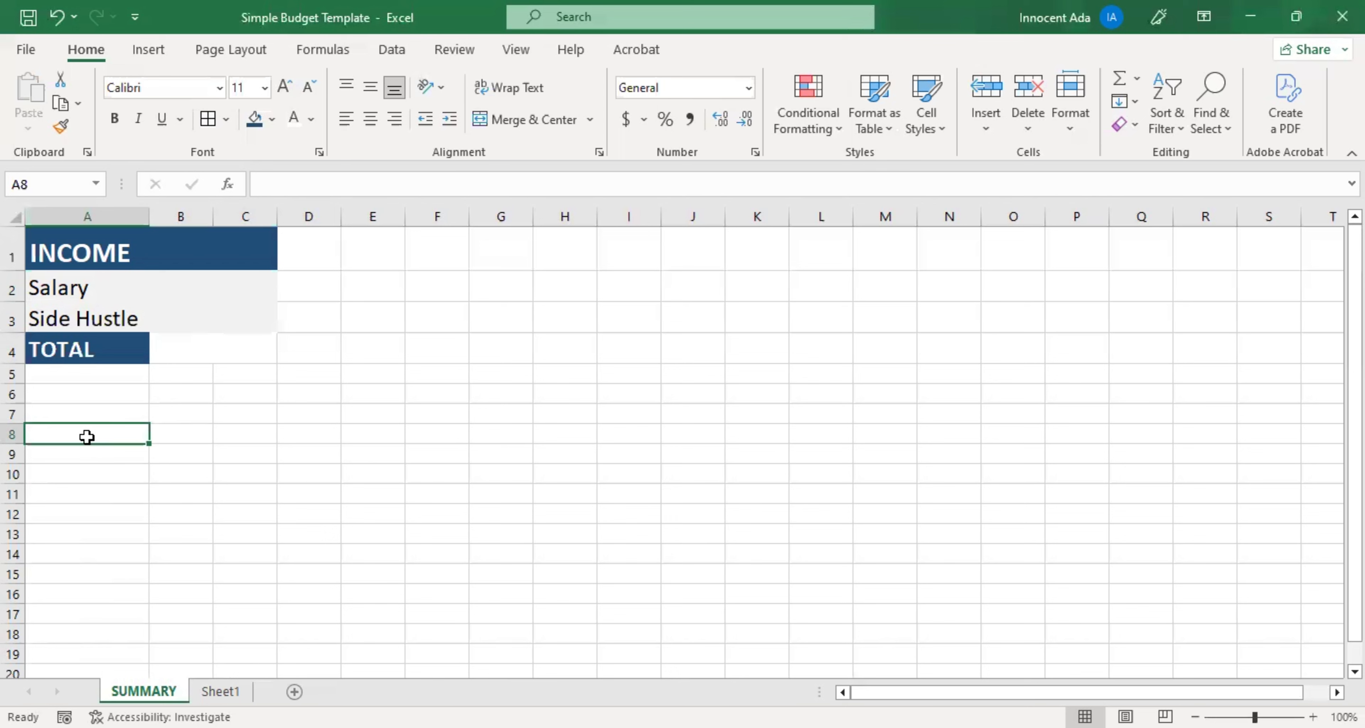
text(CO)
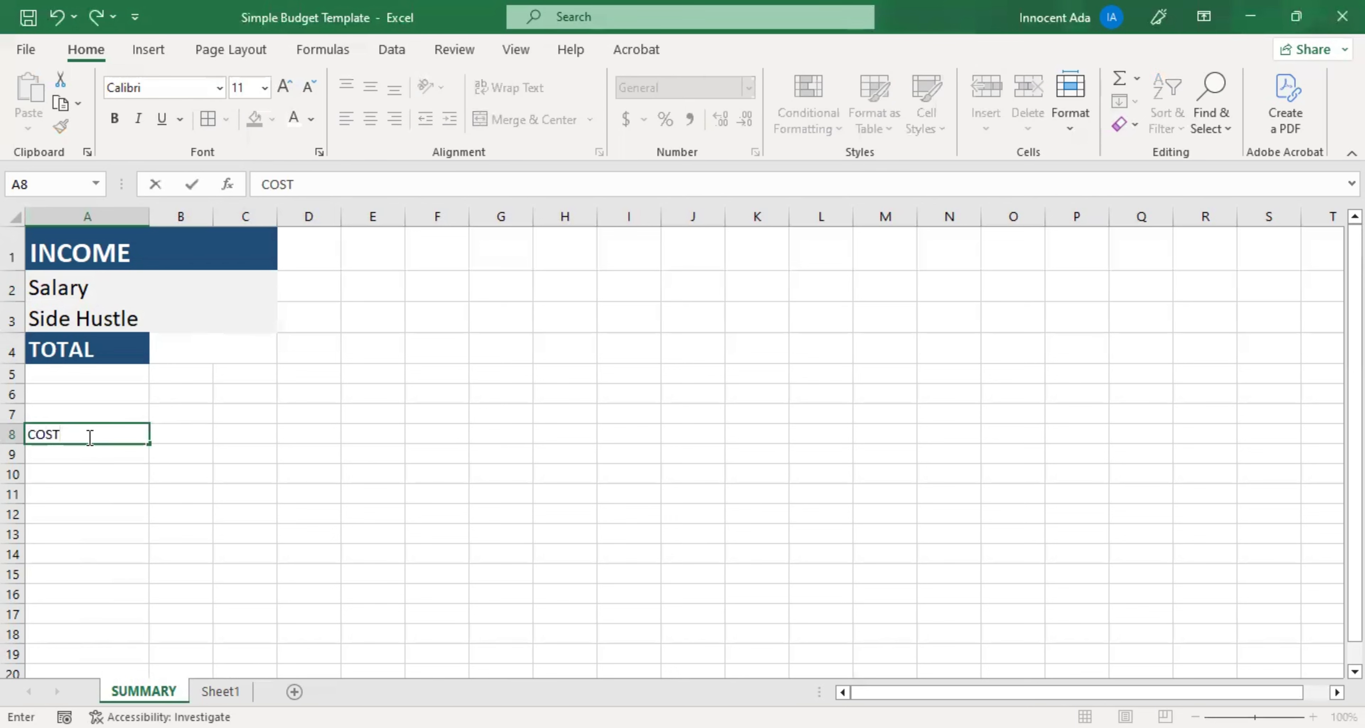
text(ST)
click(85, 488)
click(61, 430)
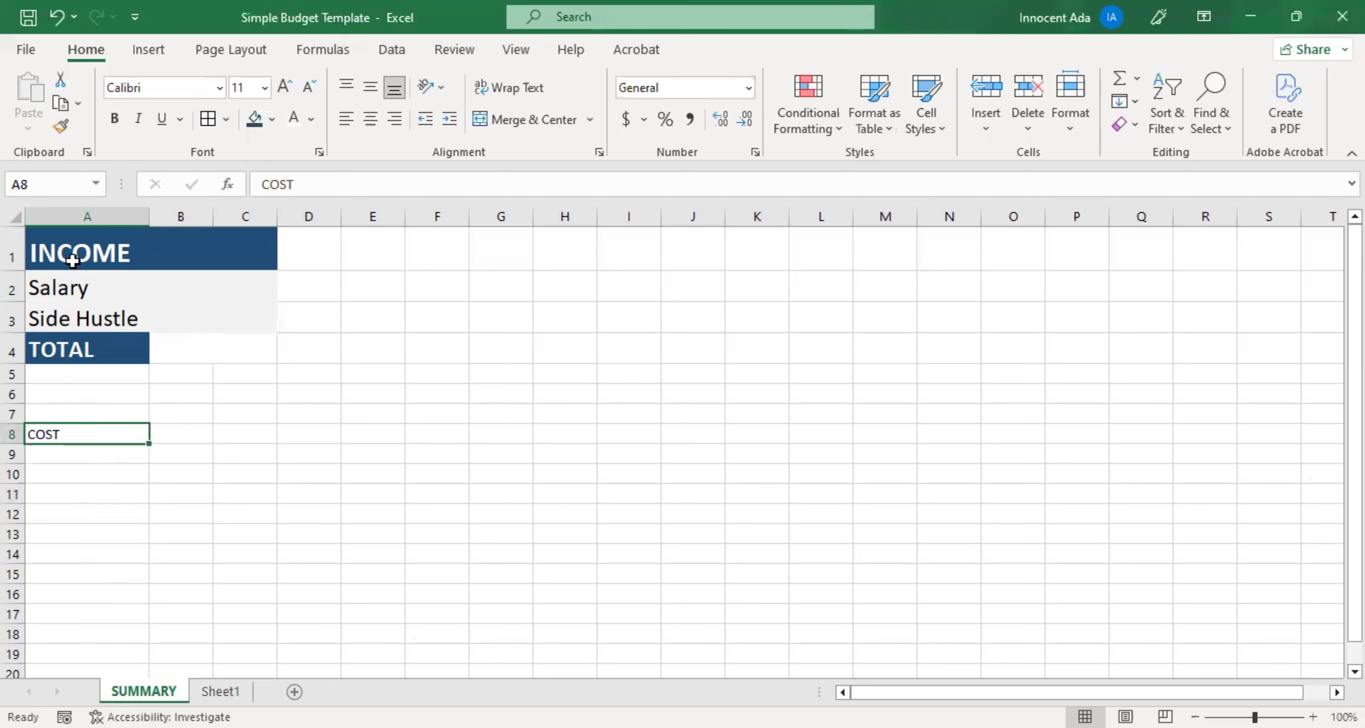
Copy the INCOME heading's formatting onto the COST heading in A8 with Format Painter.
click(72, 260)
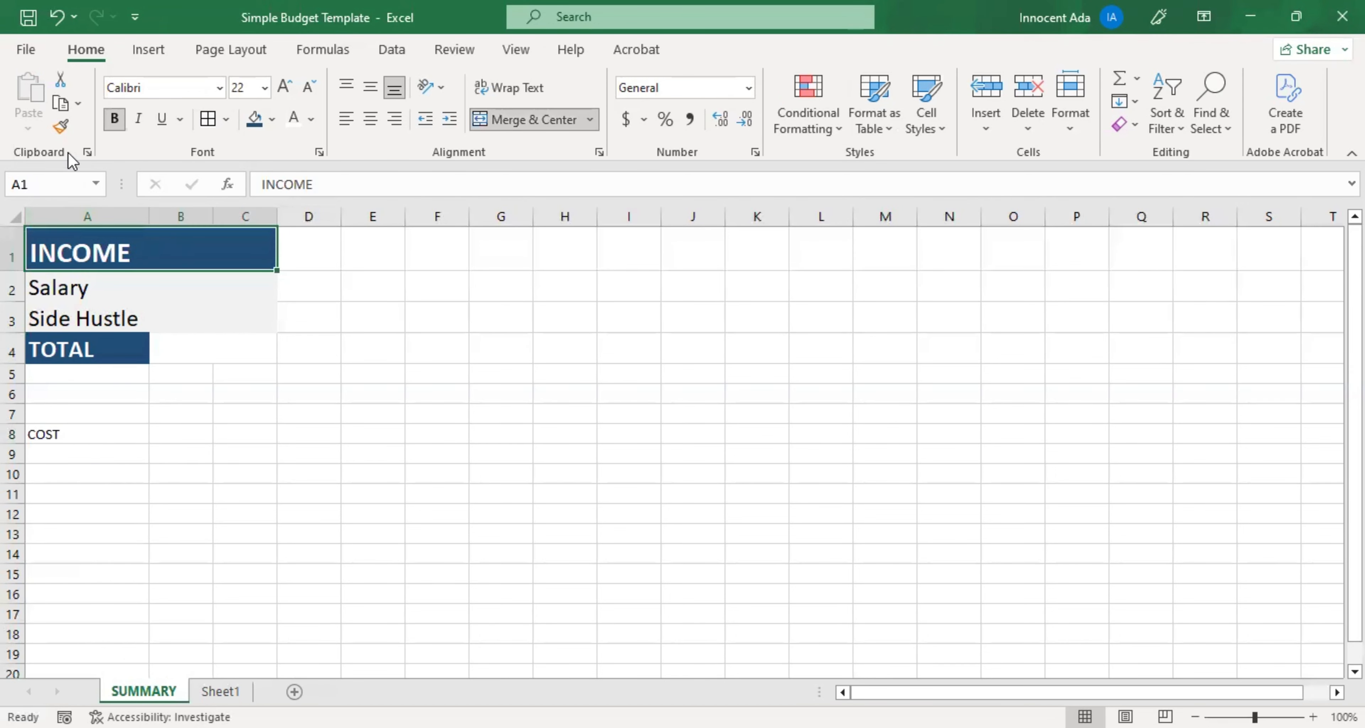
click(59, 130)
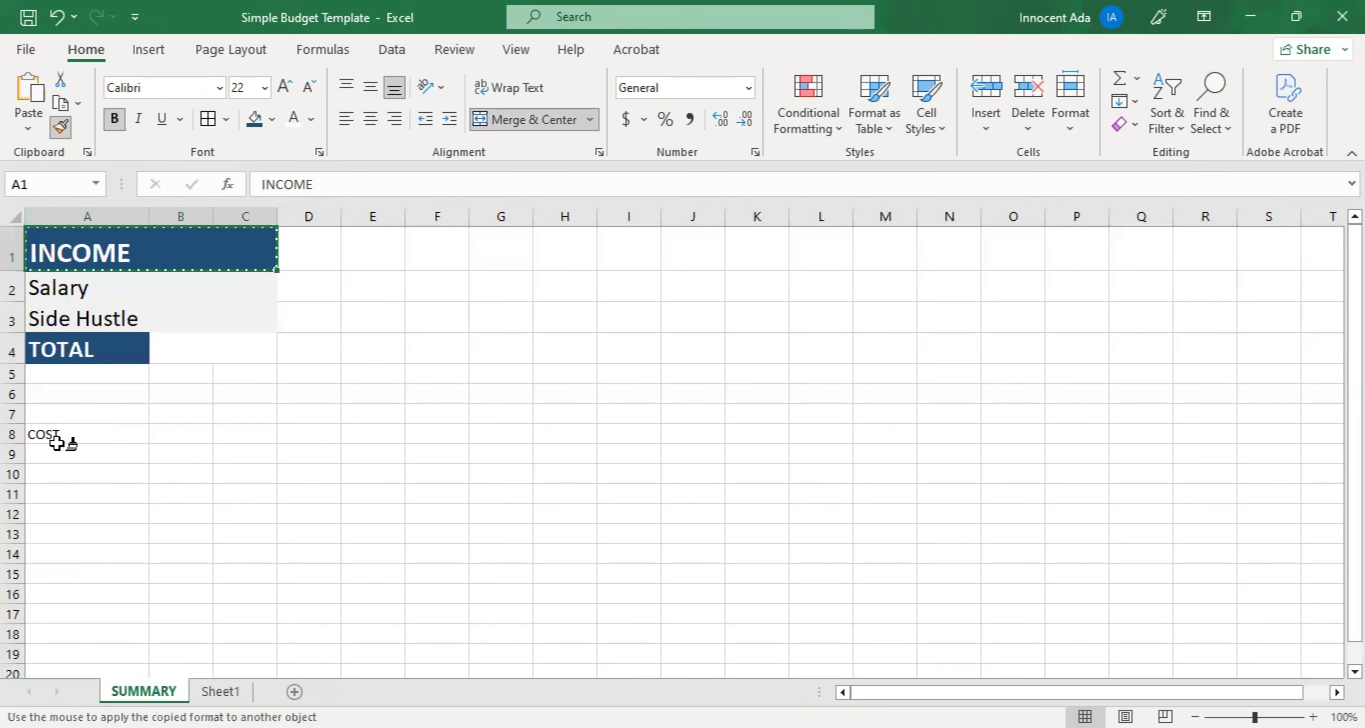
click(52, 438)
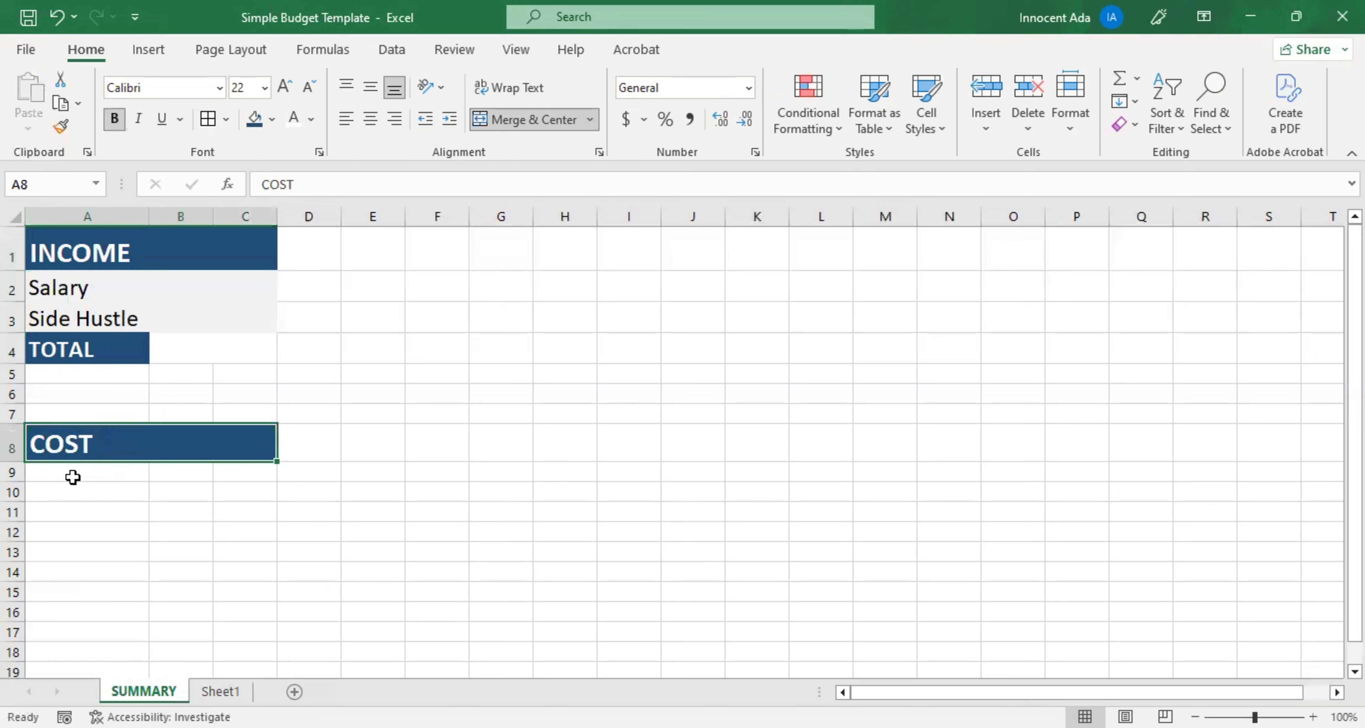
Enter Total Projected Cost, Total Actual Cost and Total Difference in A9, A10 and A11 under COST.
click(61, 478)
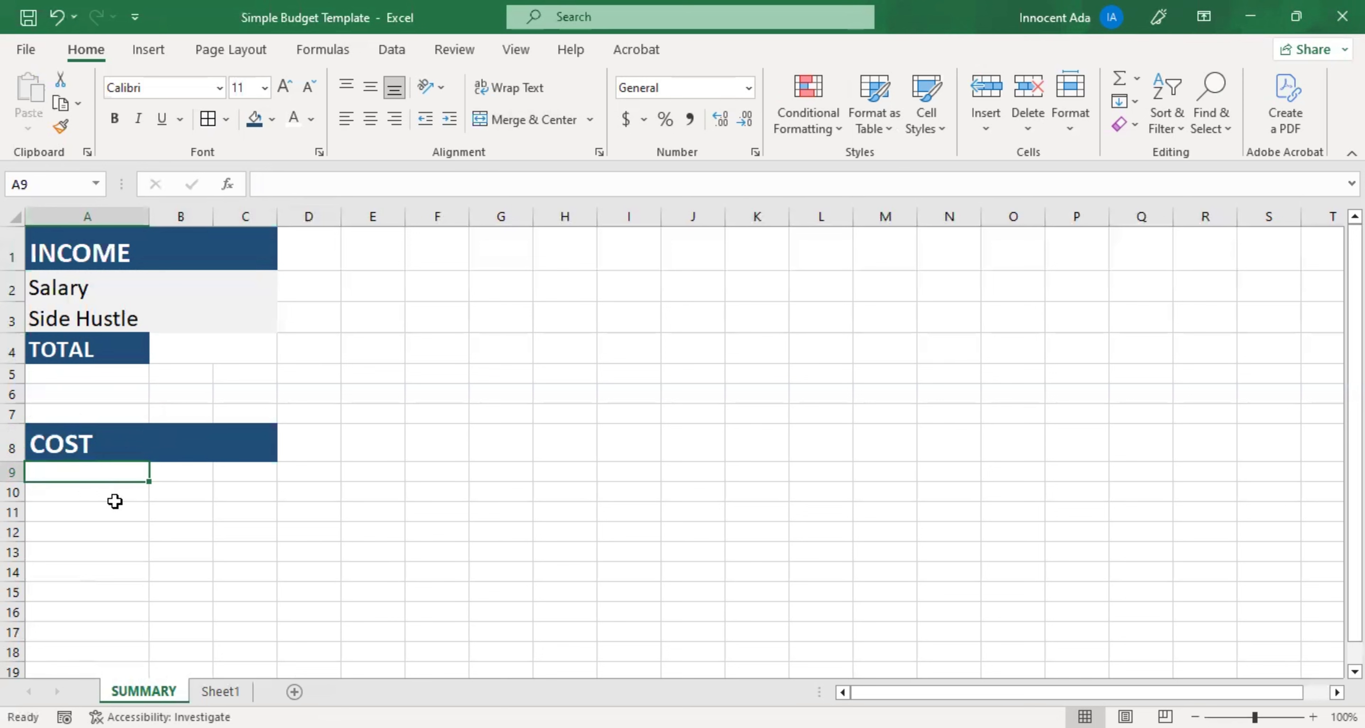
text(Total Projected Cost)
key(Return)
key(Return)
click(117, 489)
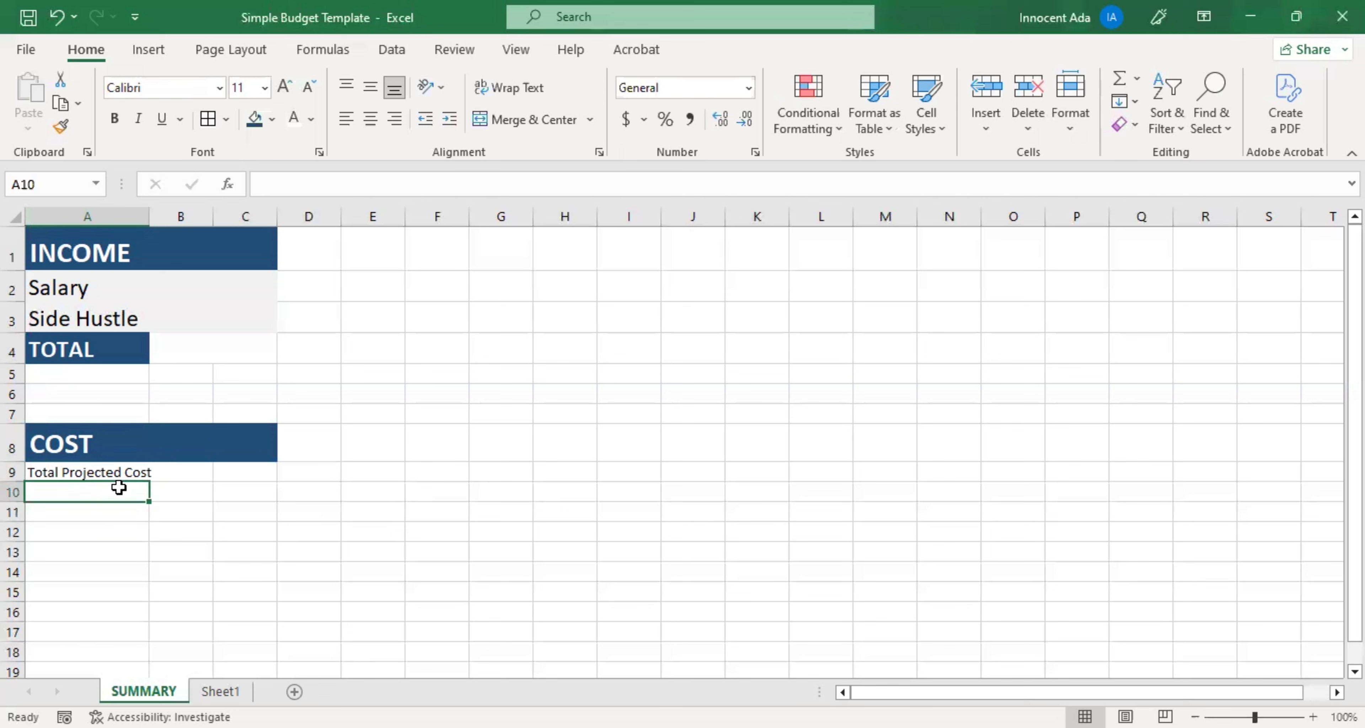
text(Total Actual Cost)
click(93, 511)
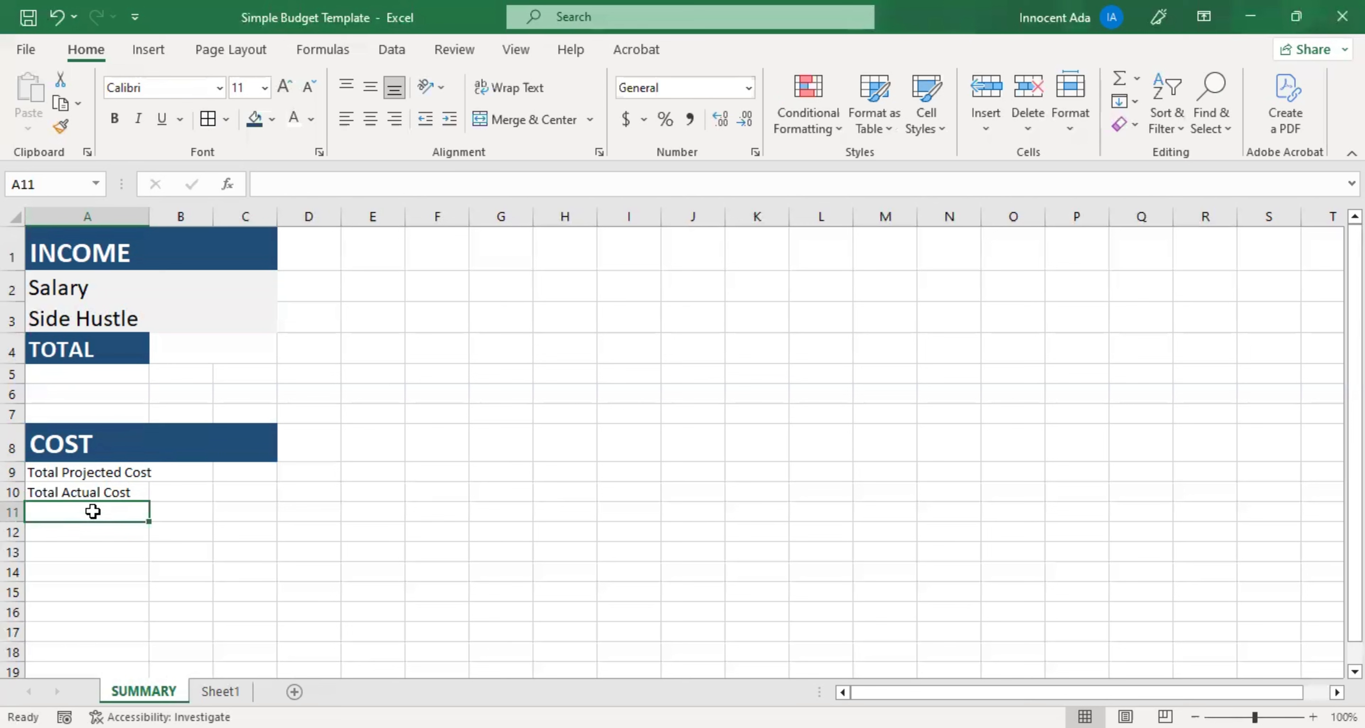
text(Total Difference)
key(Return)
key(Return)
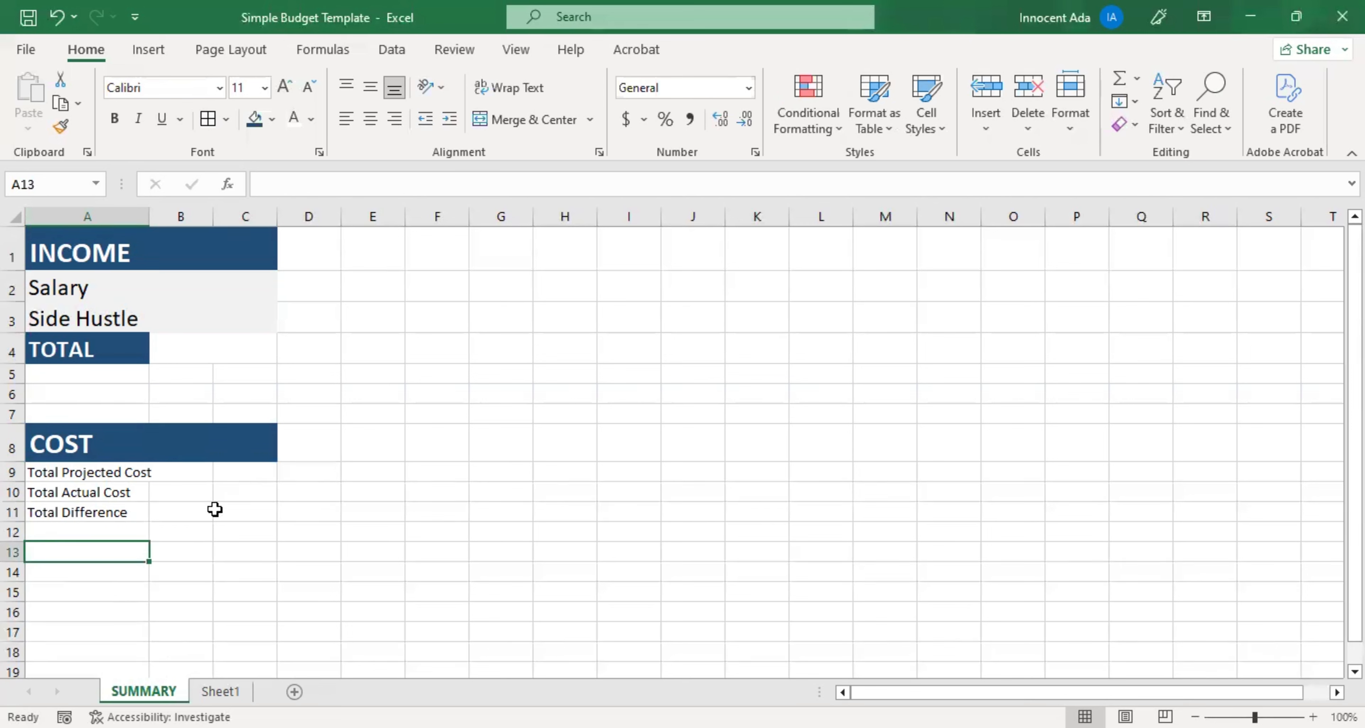
Copy the Salary label's formatting onto the three cost labels in A9:A11 with Format Painter.
click(94, 285)
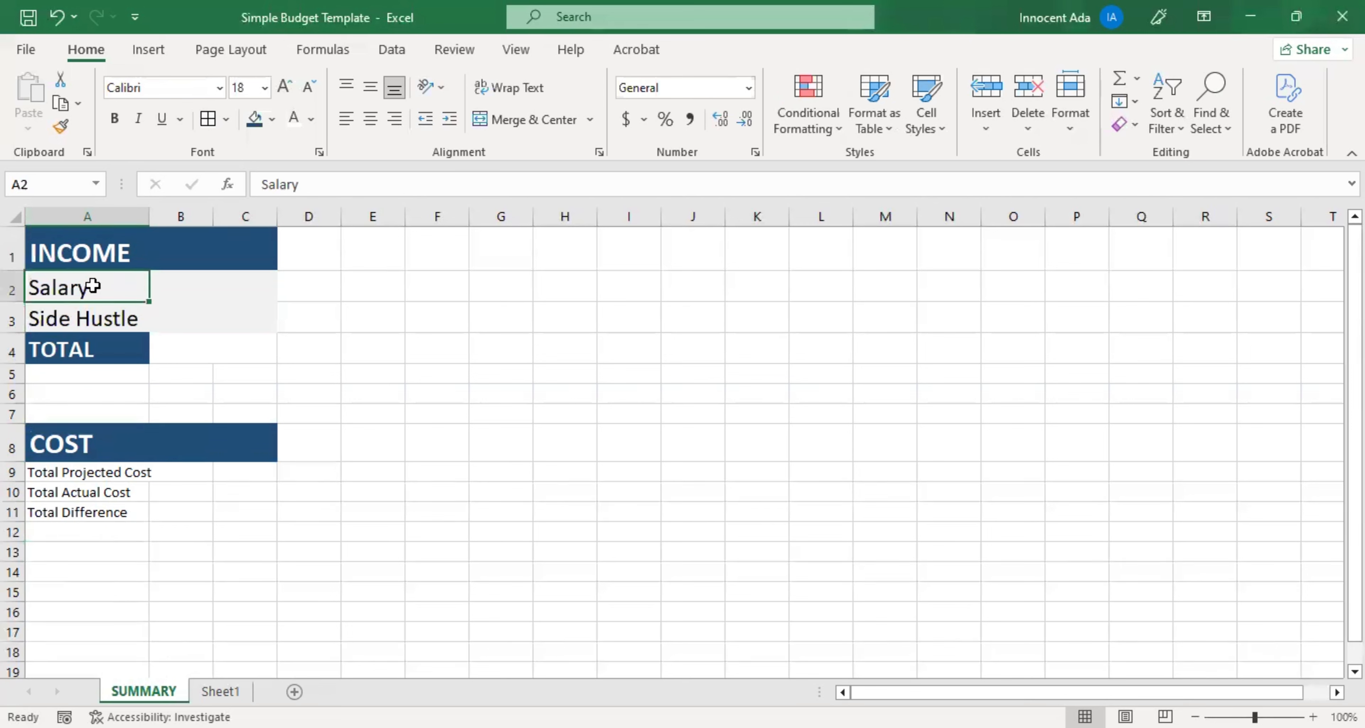
click(200, 286)
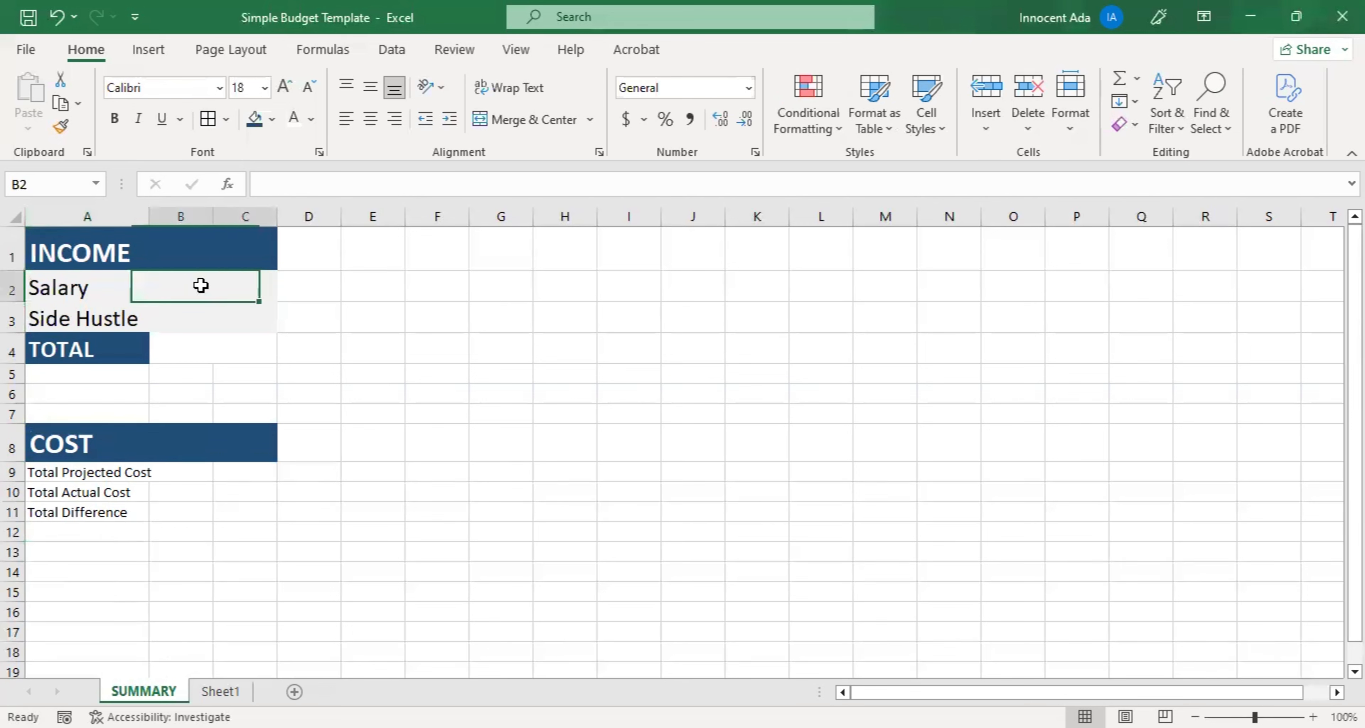
click(79, 290)
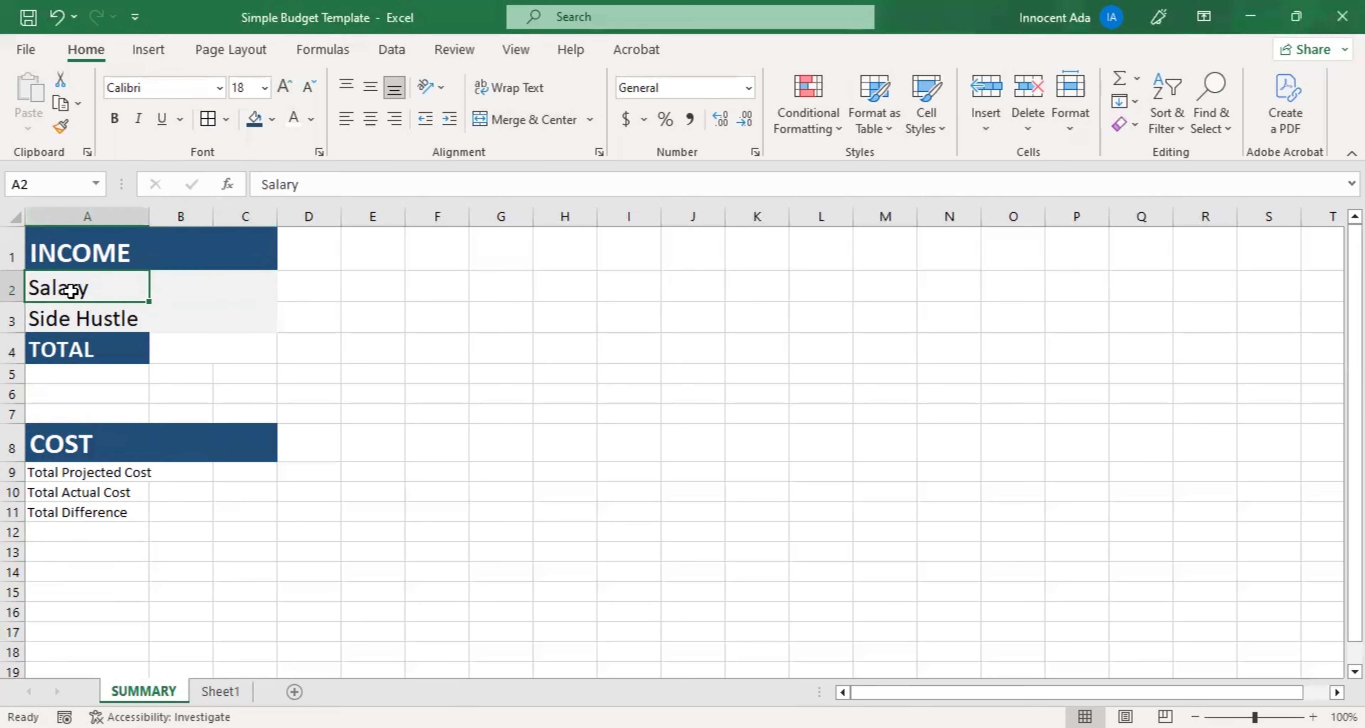
click(61, 127)
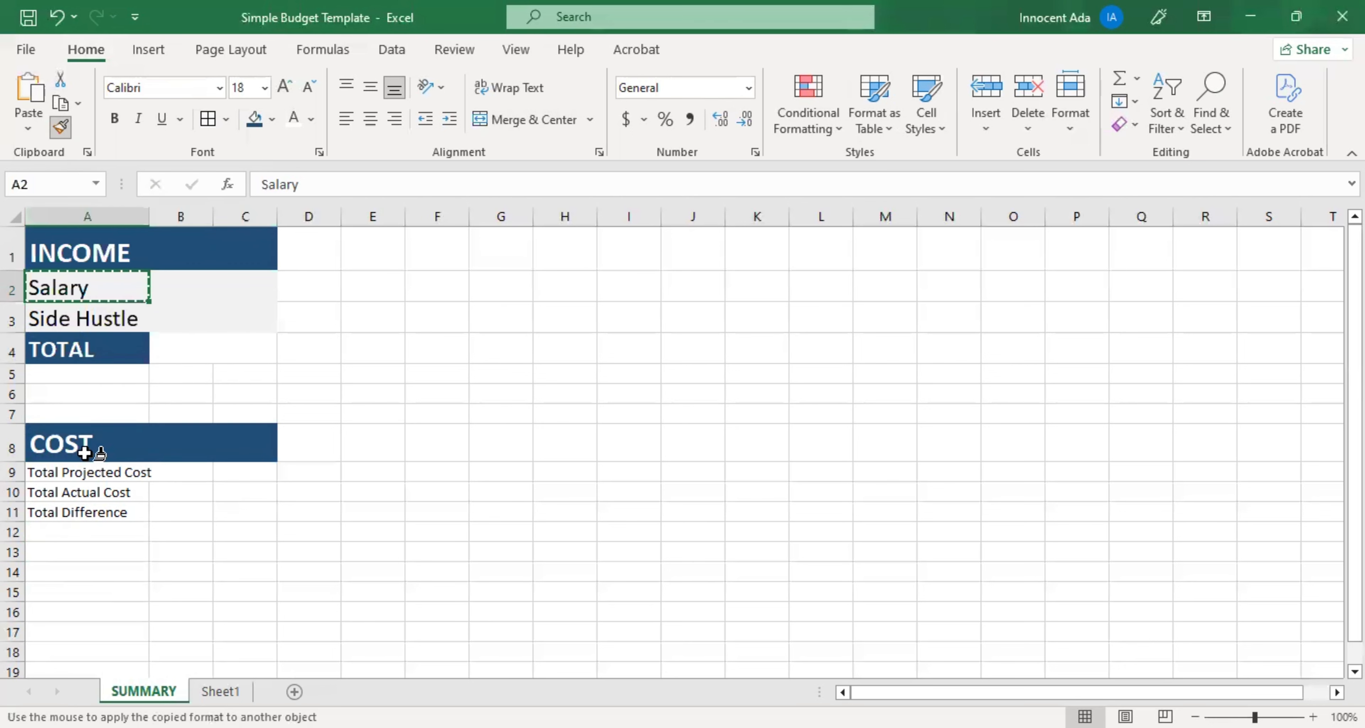
drag(80, 472, 83, 513)
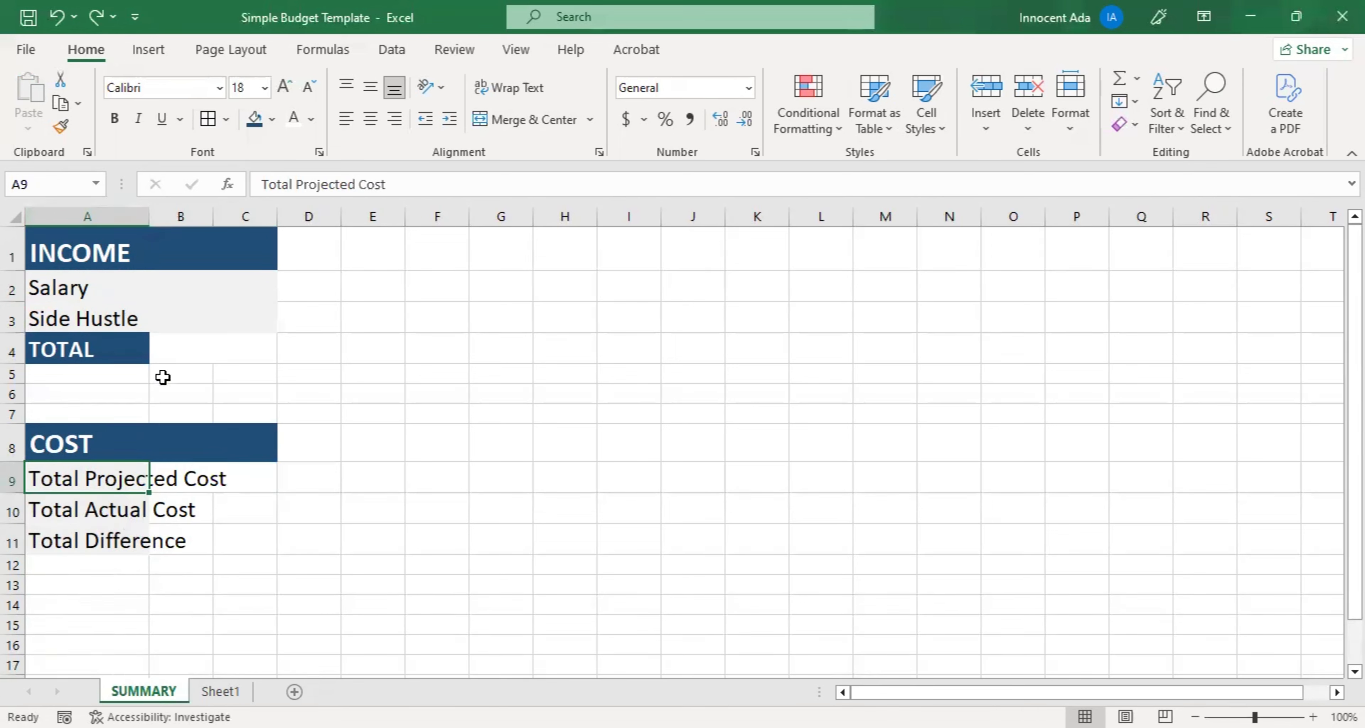
AutoFit column A so its width holds the full cost labels.
drag(122, 479, 107, 539)
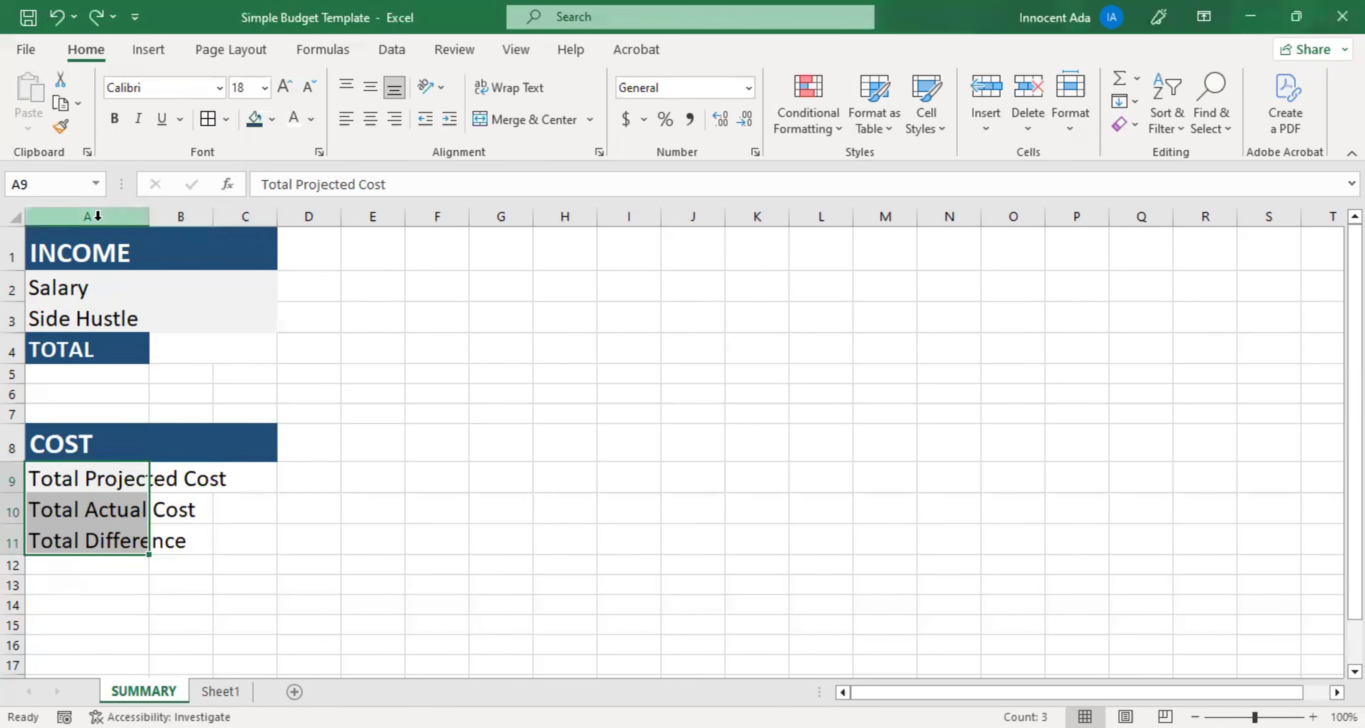
double_click(146, 219)
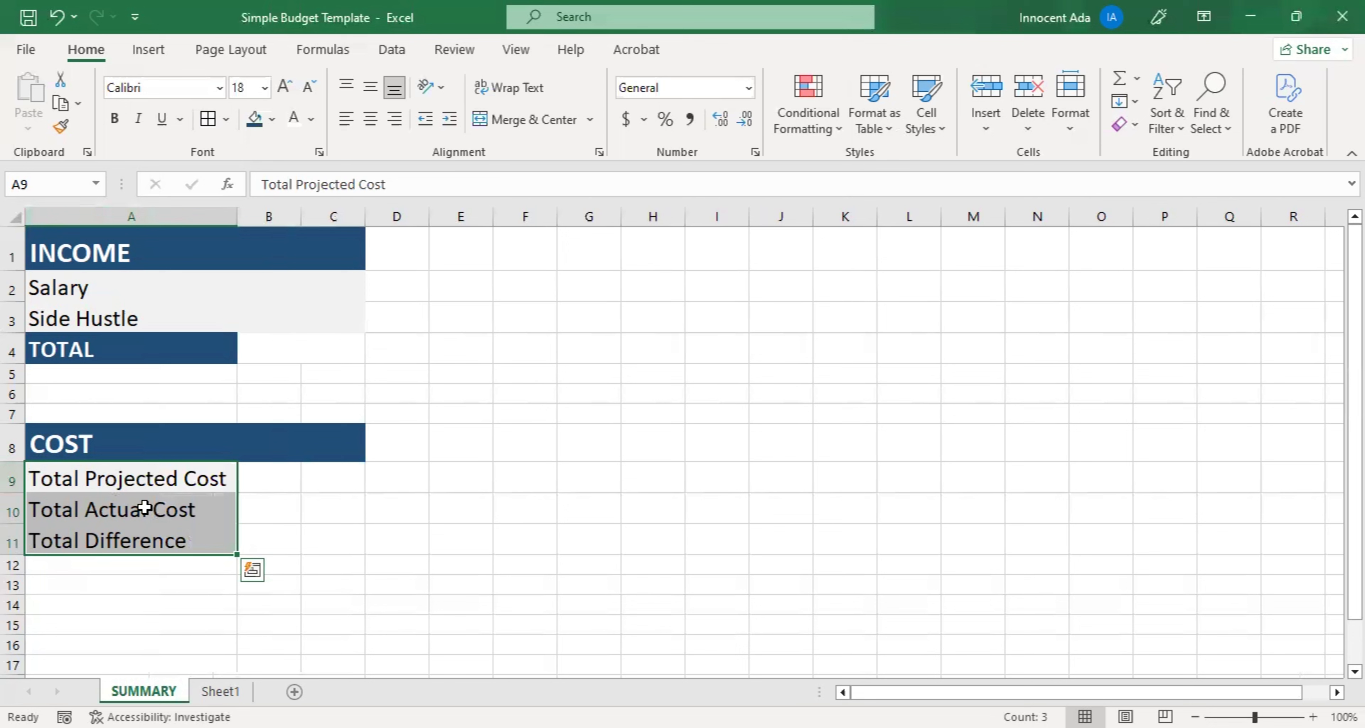
click(283, 506)
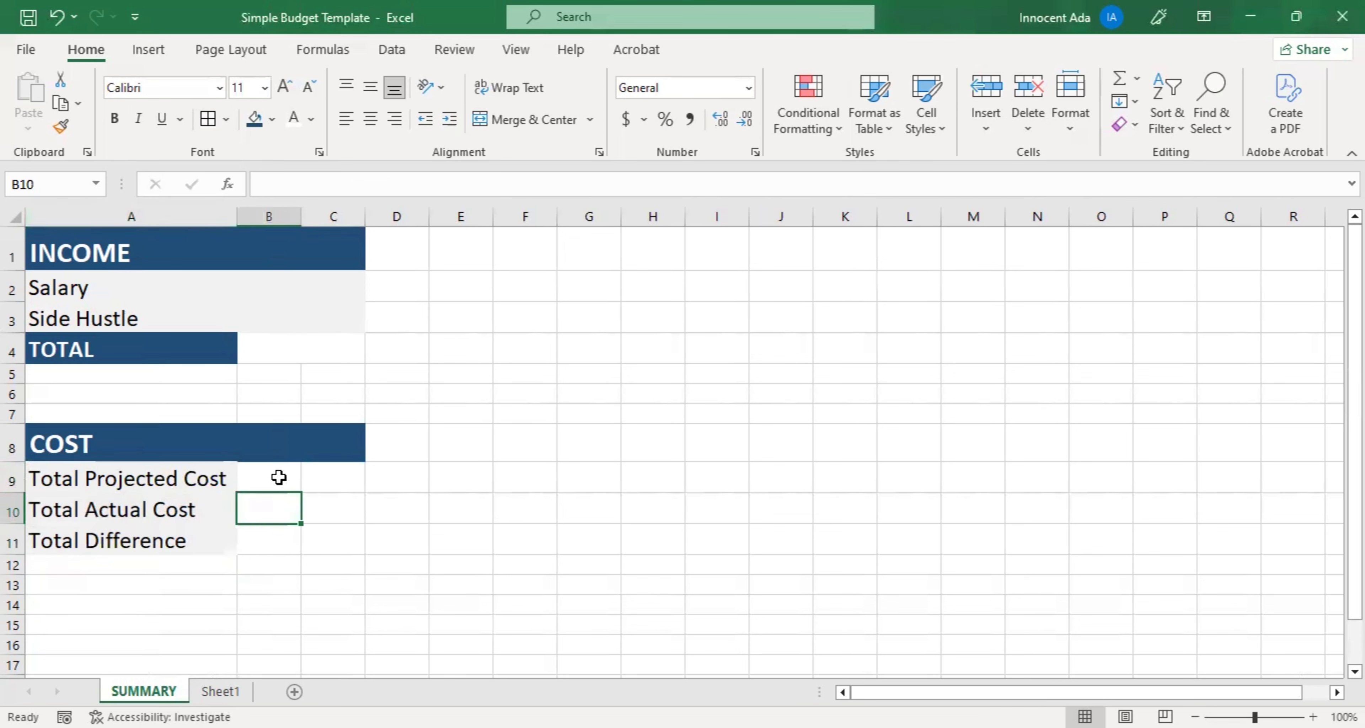
Copy the merged, shaded format of B2:C2 onto B9:C11 beside the cost labels with Format Painter.
drag(268, 280, 348, 283)
key(alt+h)
key(m)
key(c)
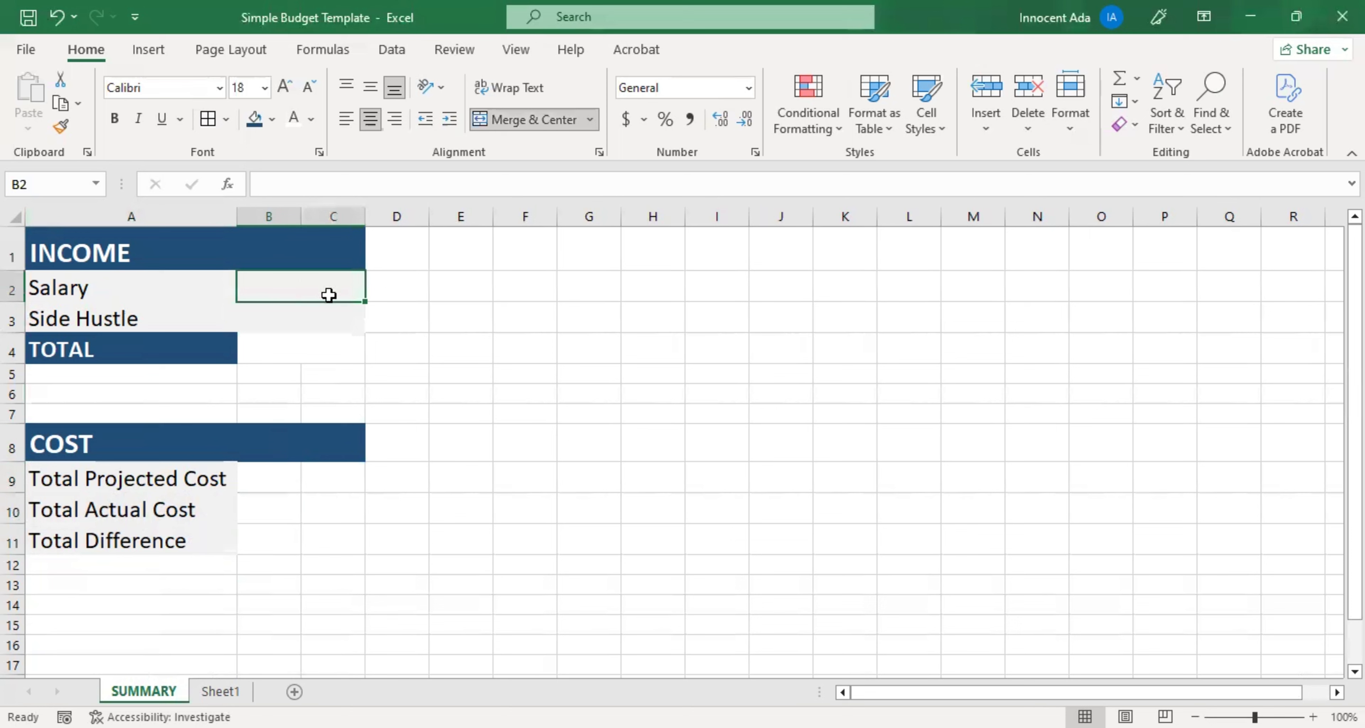
click(60, 127)
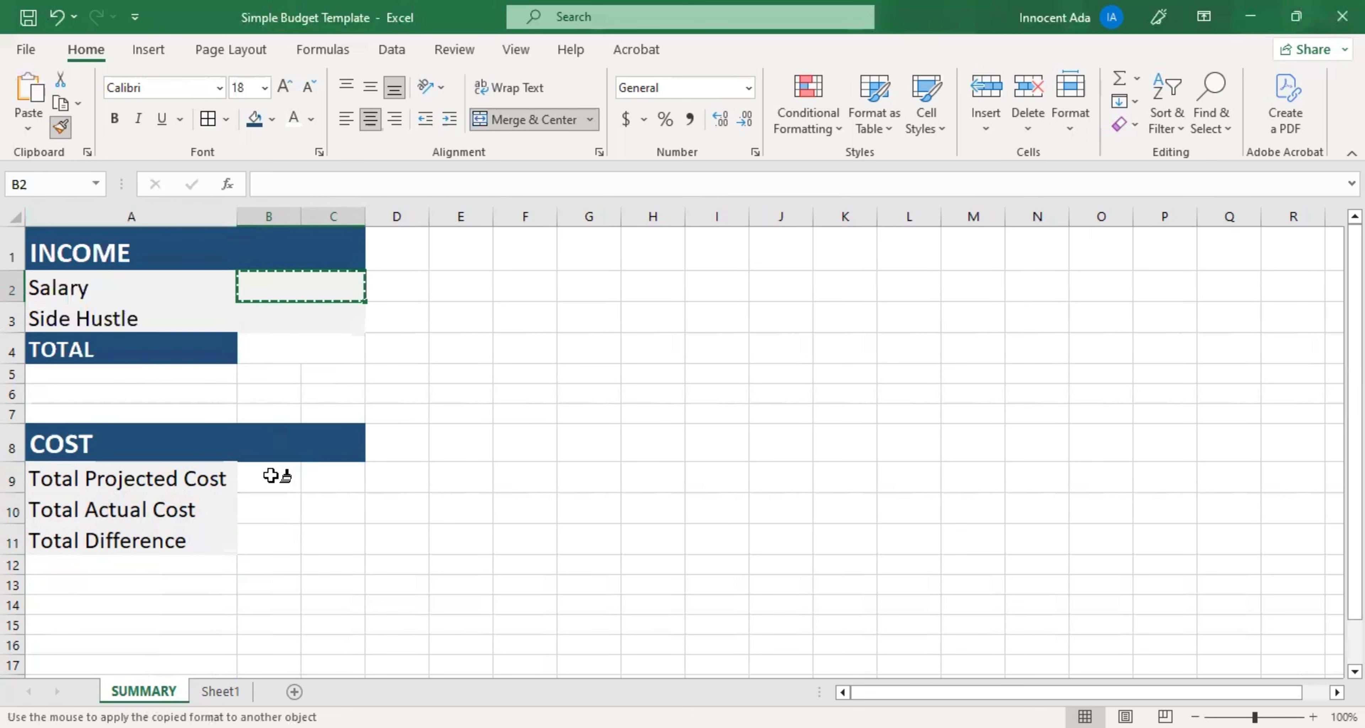
mouse_move(274, 473)
mouse_down()
mouse_move(326, 506)
mouse_move(335, 540)
mouse_up()
click(258, 595)
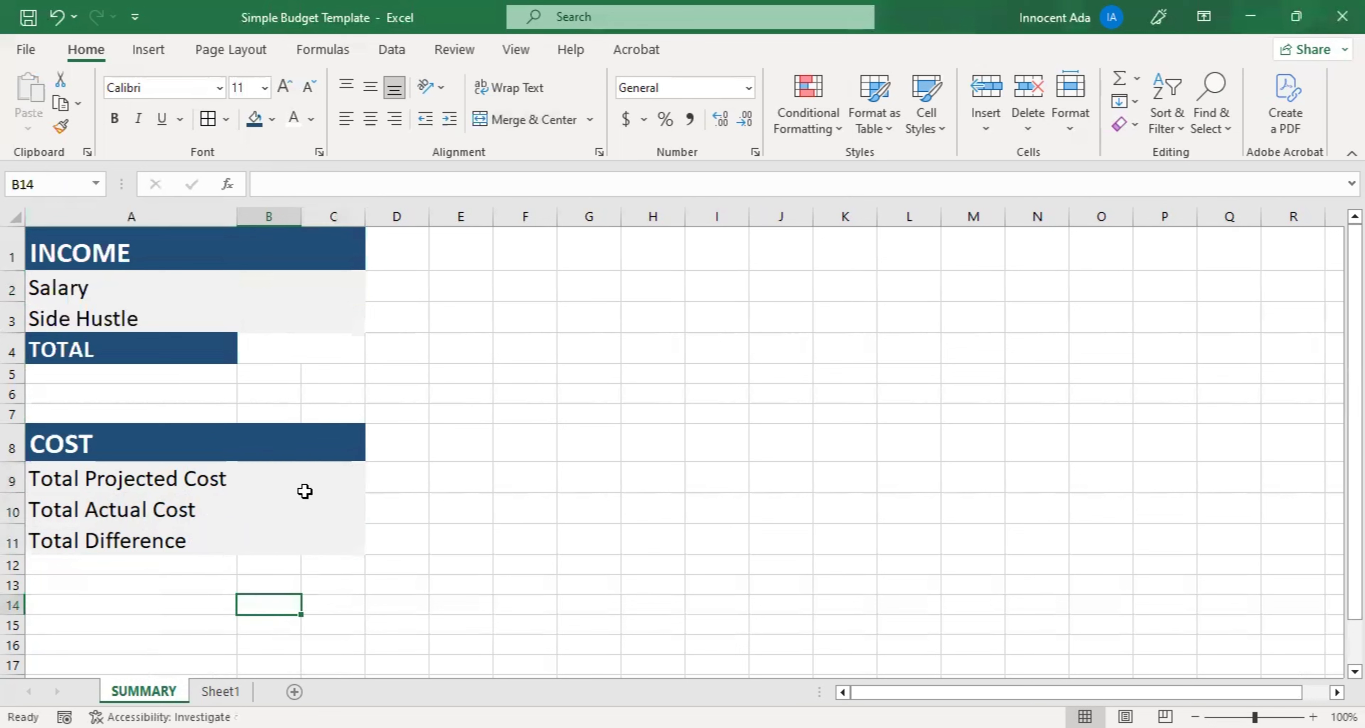
click(296, 478)
click(289, 515)
click(292, 549)
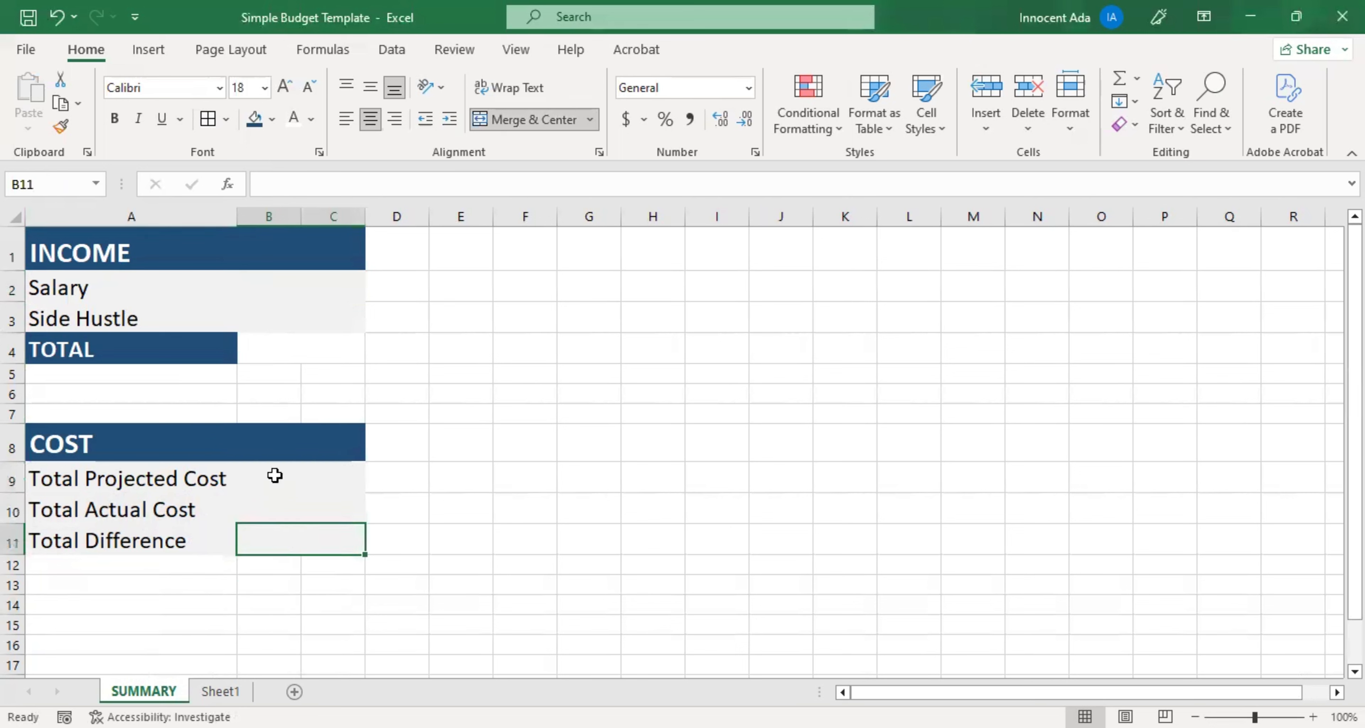
Enter the heading BALANCE/STATUS in A13, below the cost table.
click(259, 254)
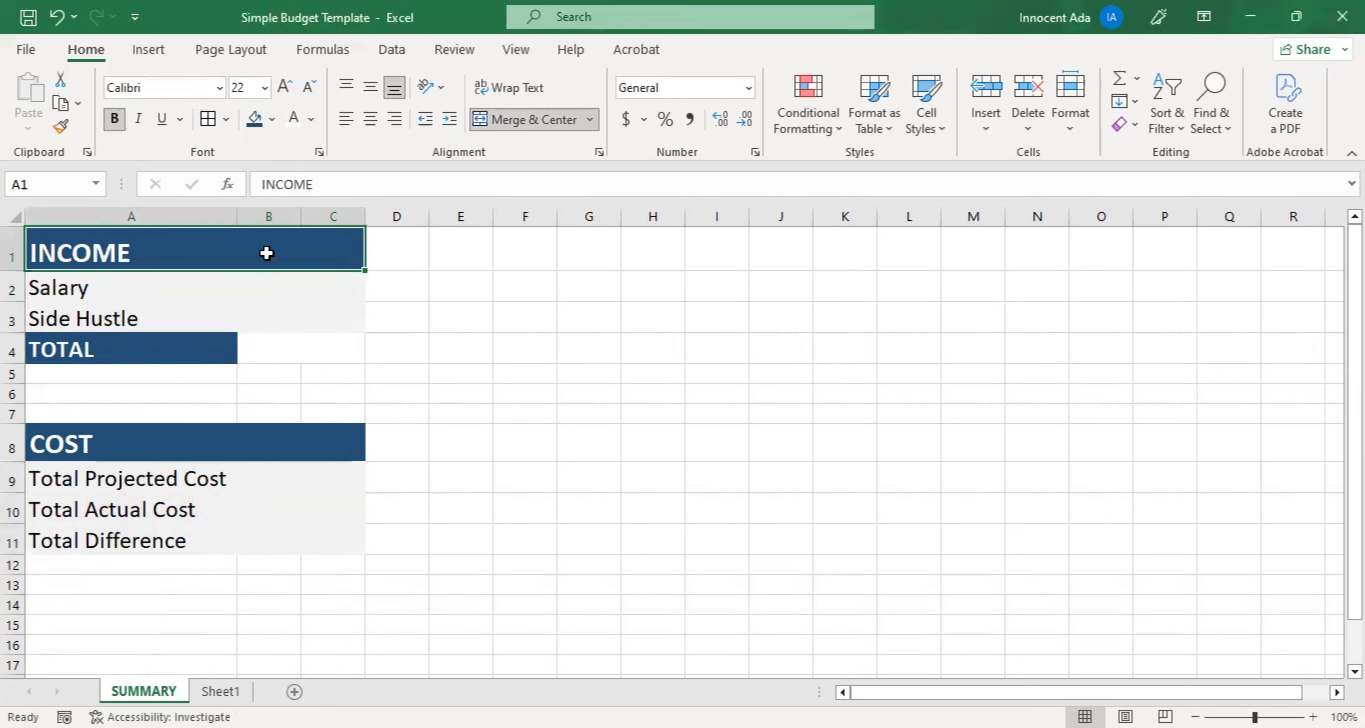
click(99, 544)
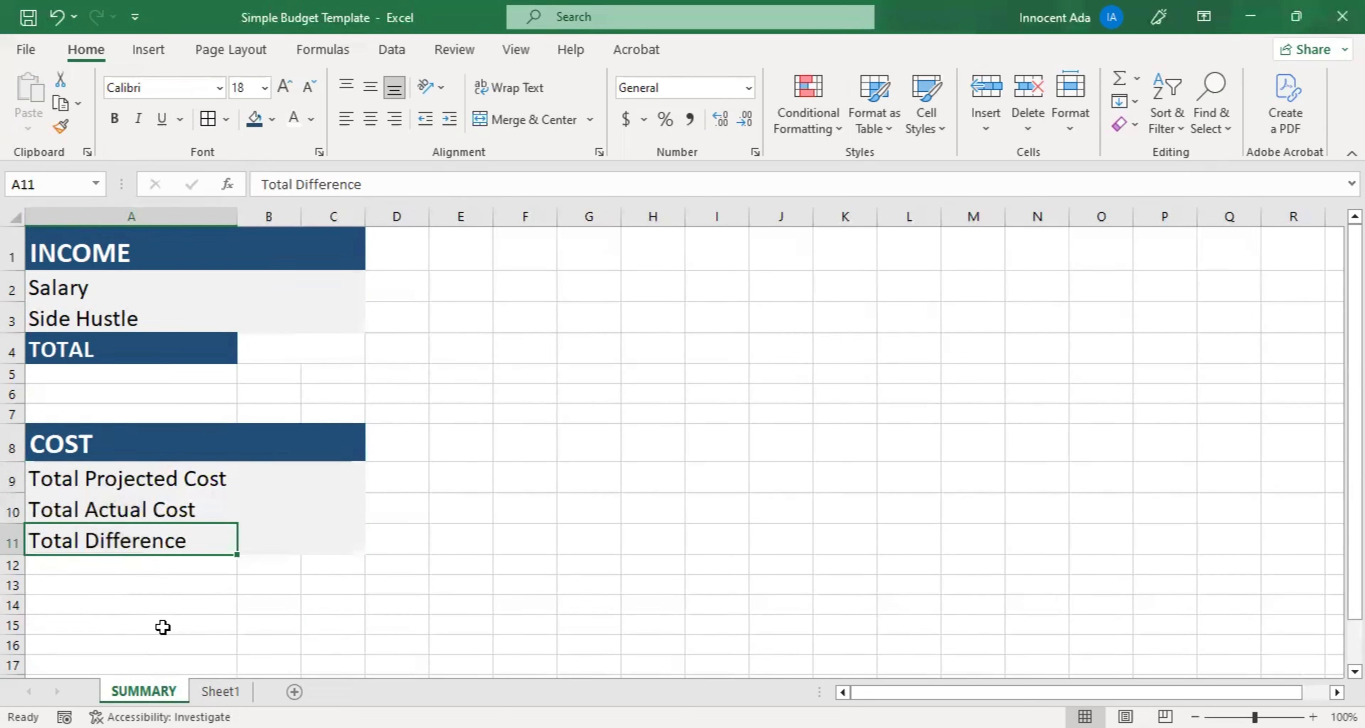
click(95, 585)
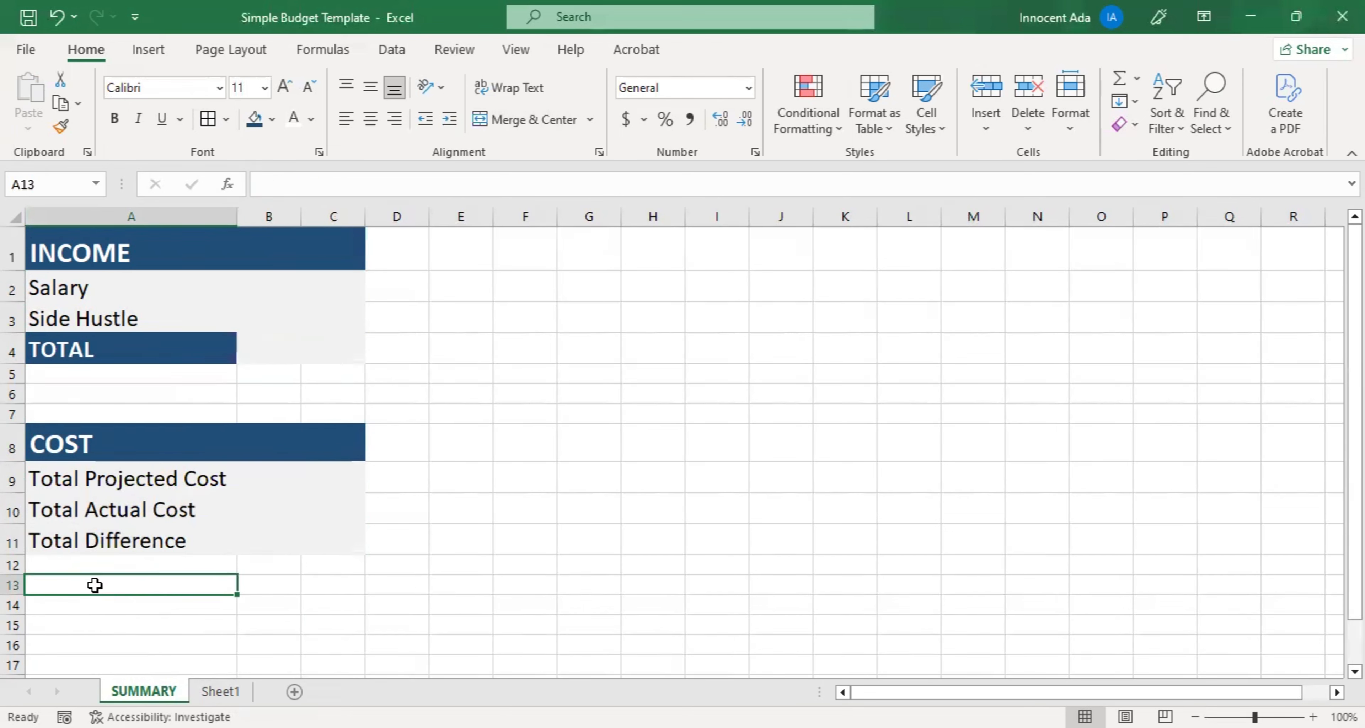
text(BALANCE/)
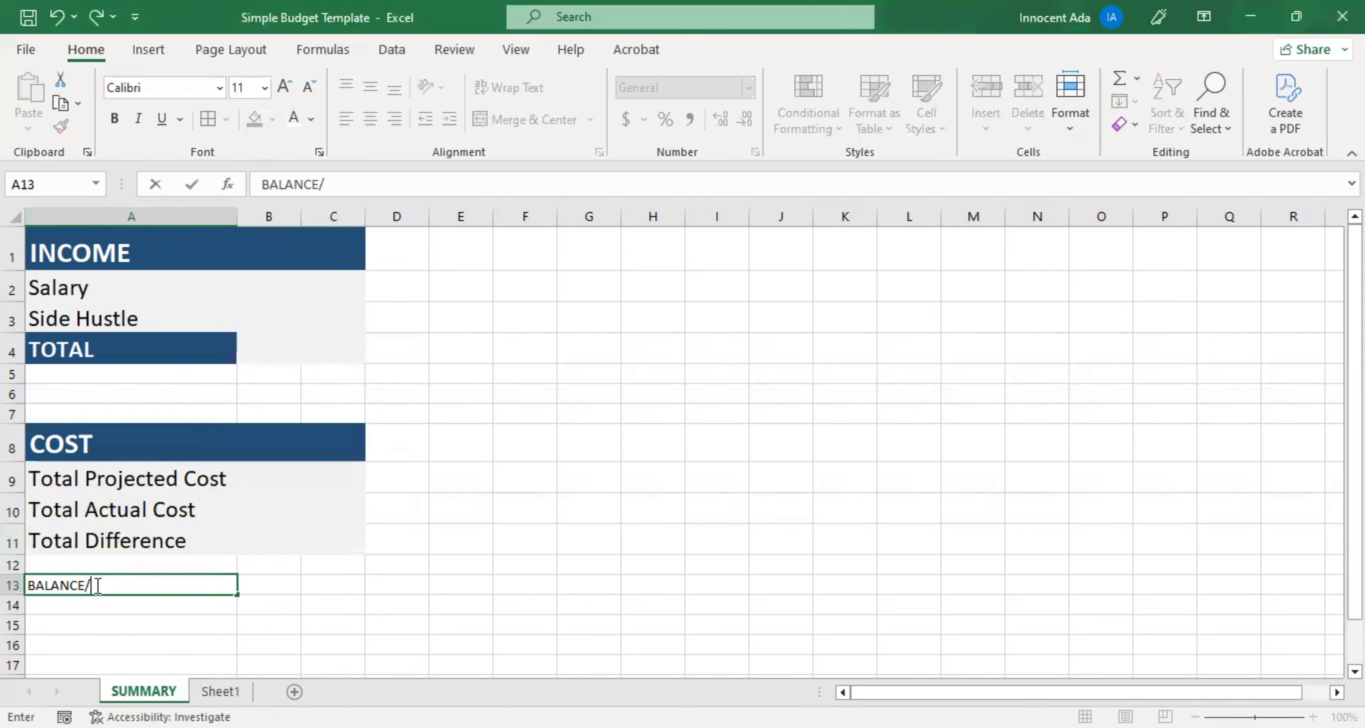
text(STATUS)
key(Return)
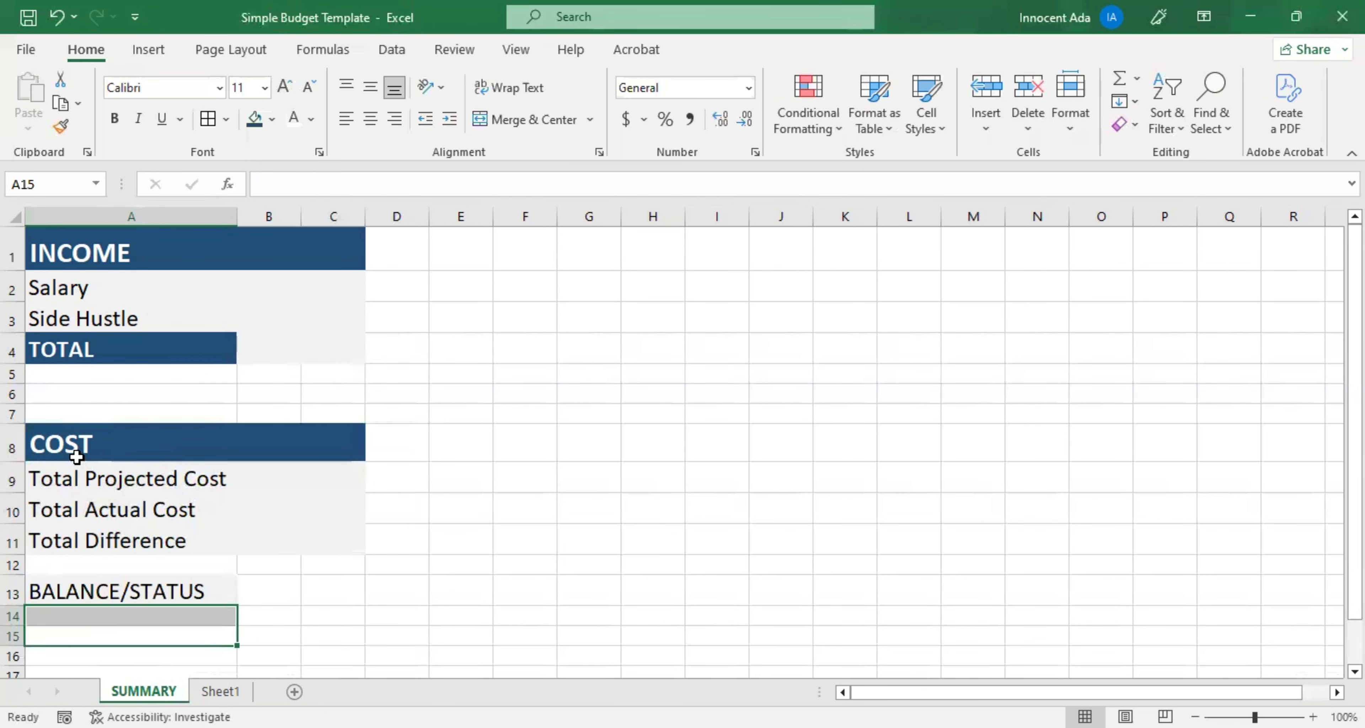
Copy the COST heading's formatting onto the BALANCE/STATUS heading in A13 with Format Painter.
click(90, 452)
click(60, 126)
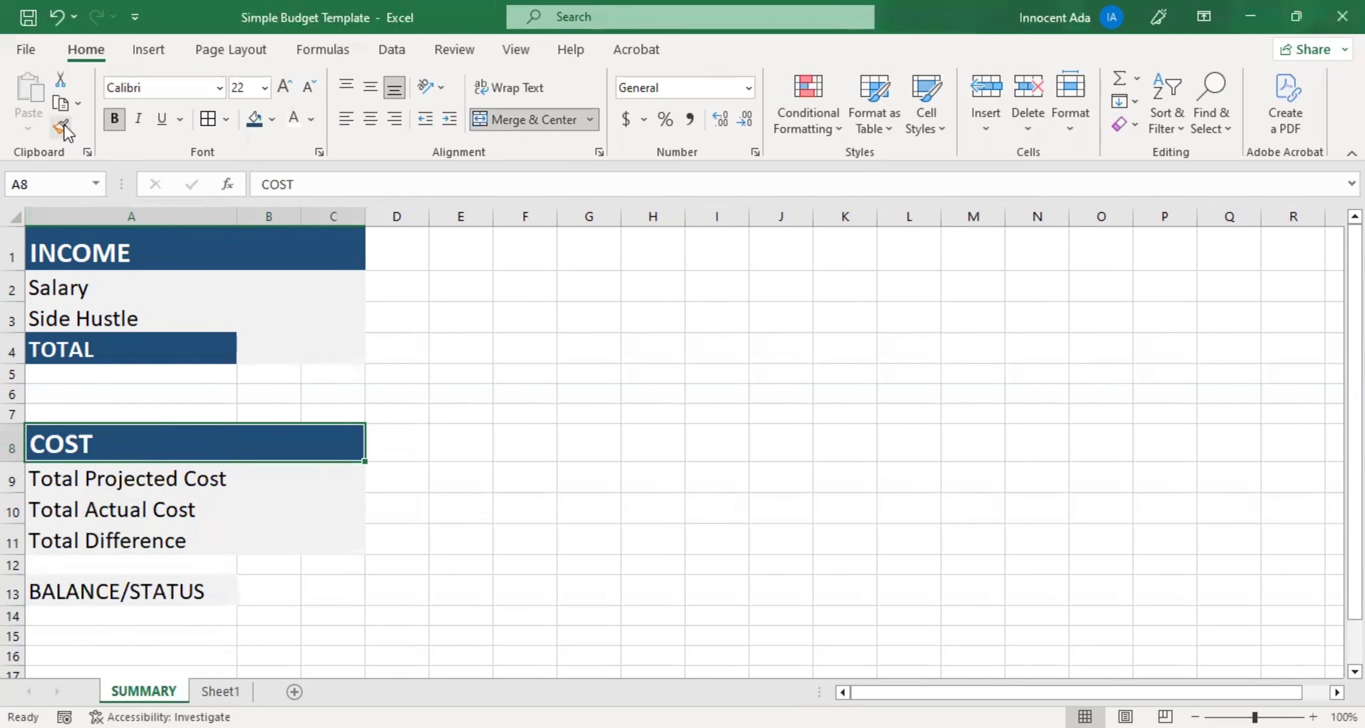
click(149, 584)
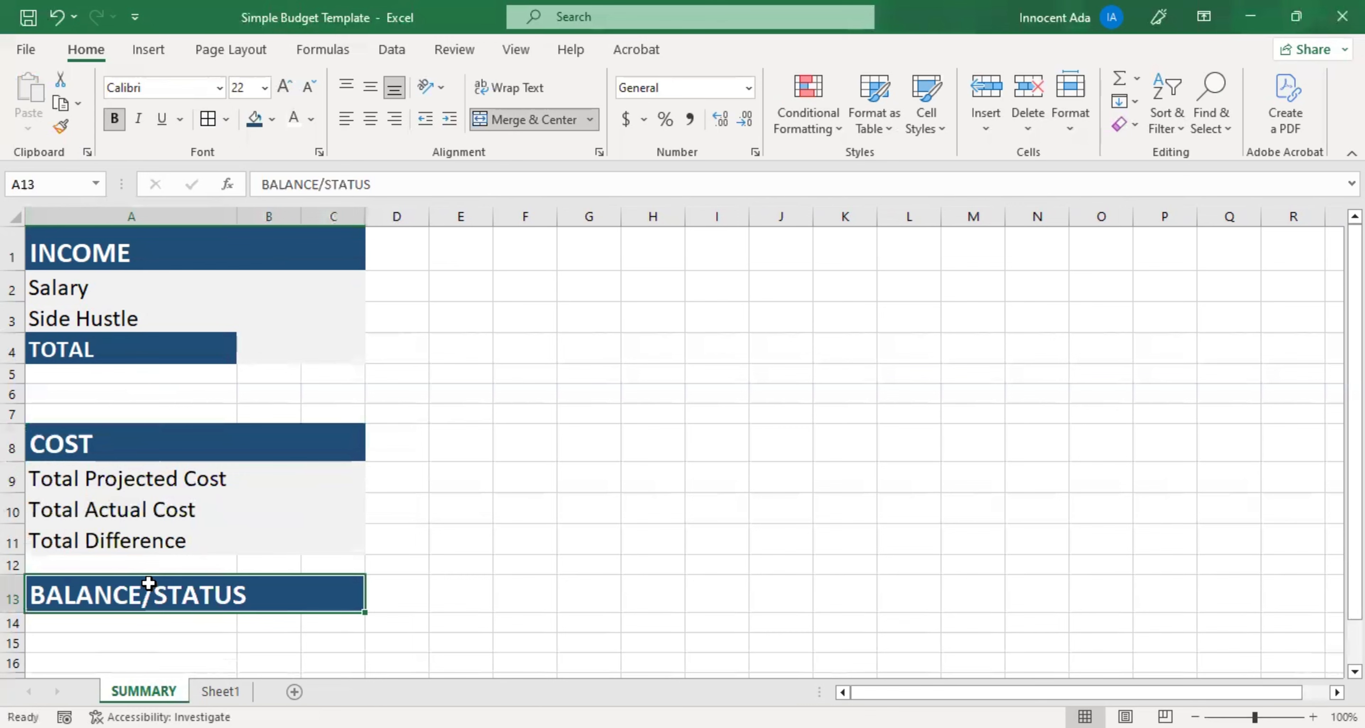
Enter Balance in A14 and Status in A15 under the BALANCE/STATUS heading.
scroll(148, 584, down, 1)
click(115, 520)
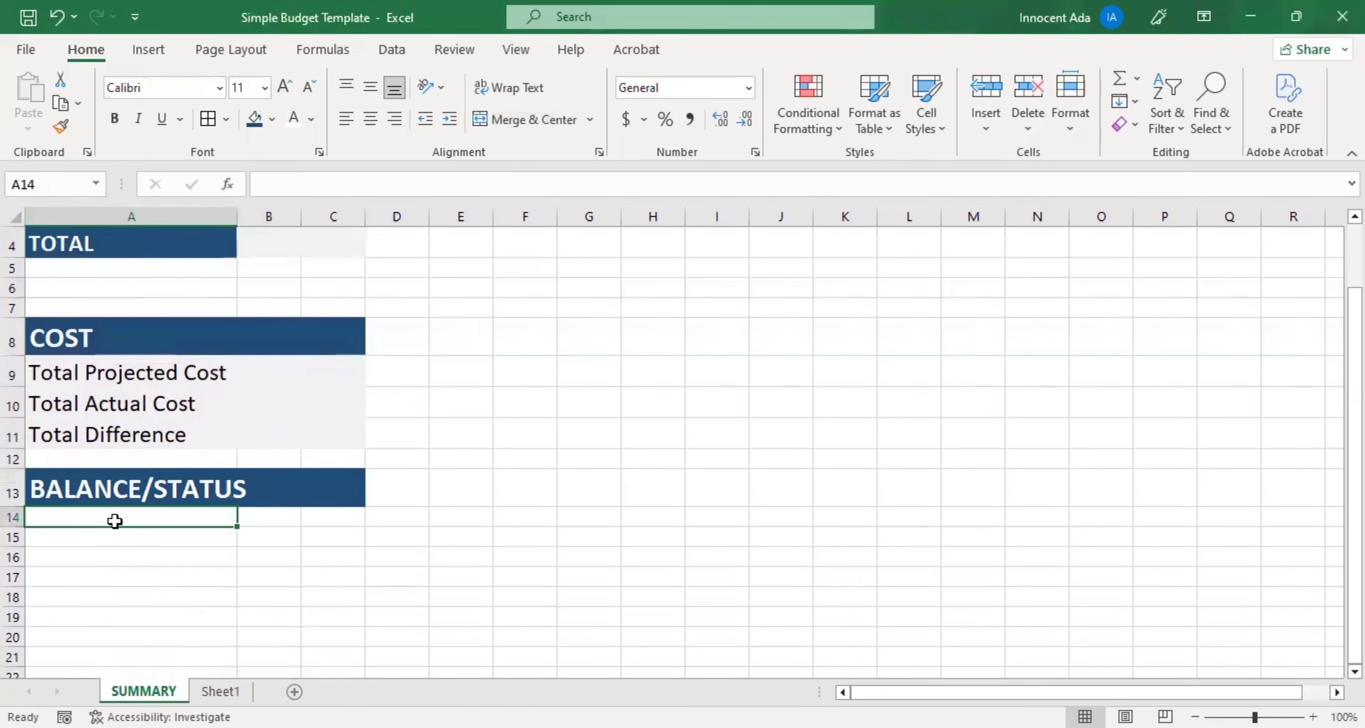
text(Balance)
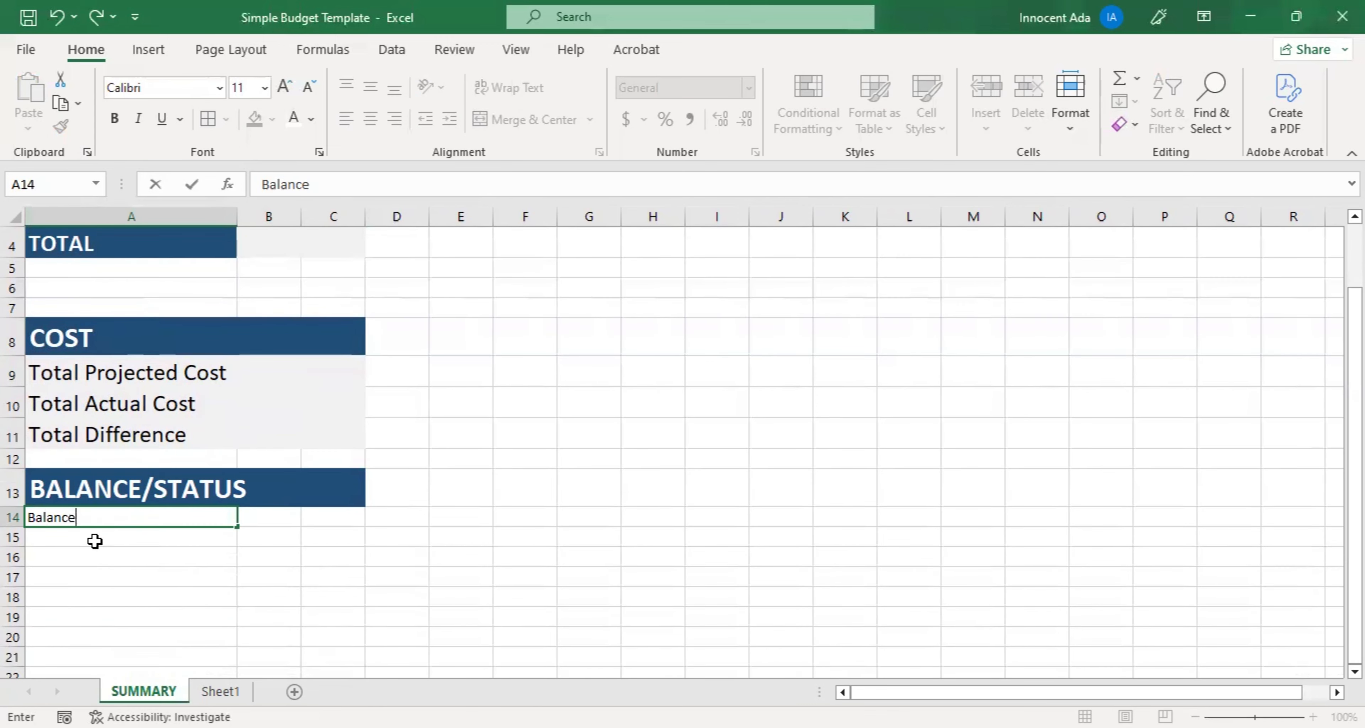
key(Return)
text(Status)
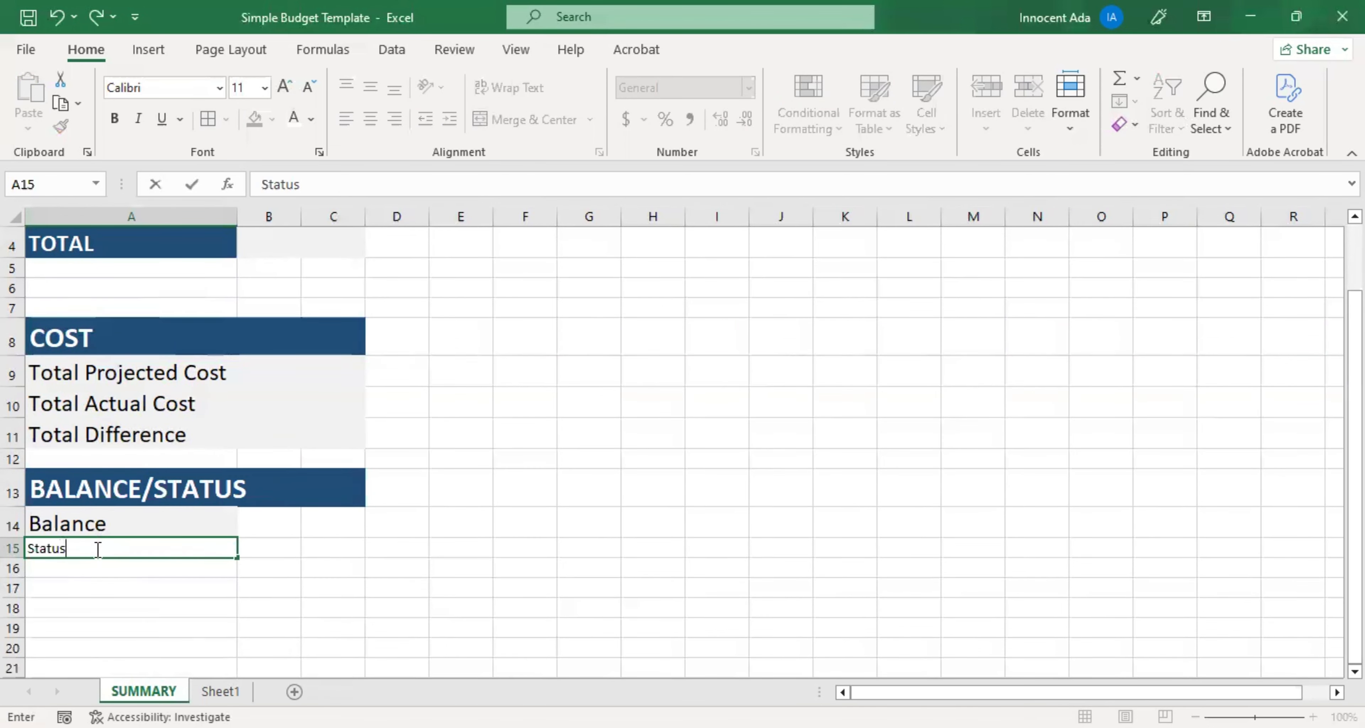
key(Return)
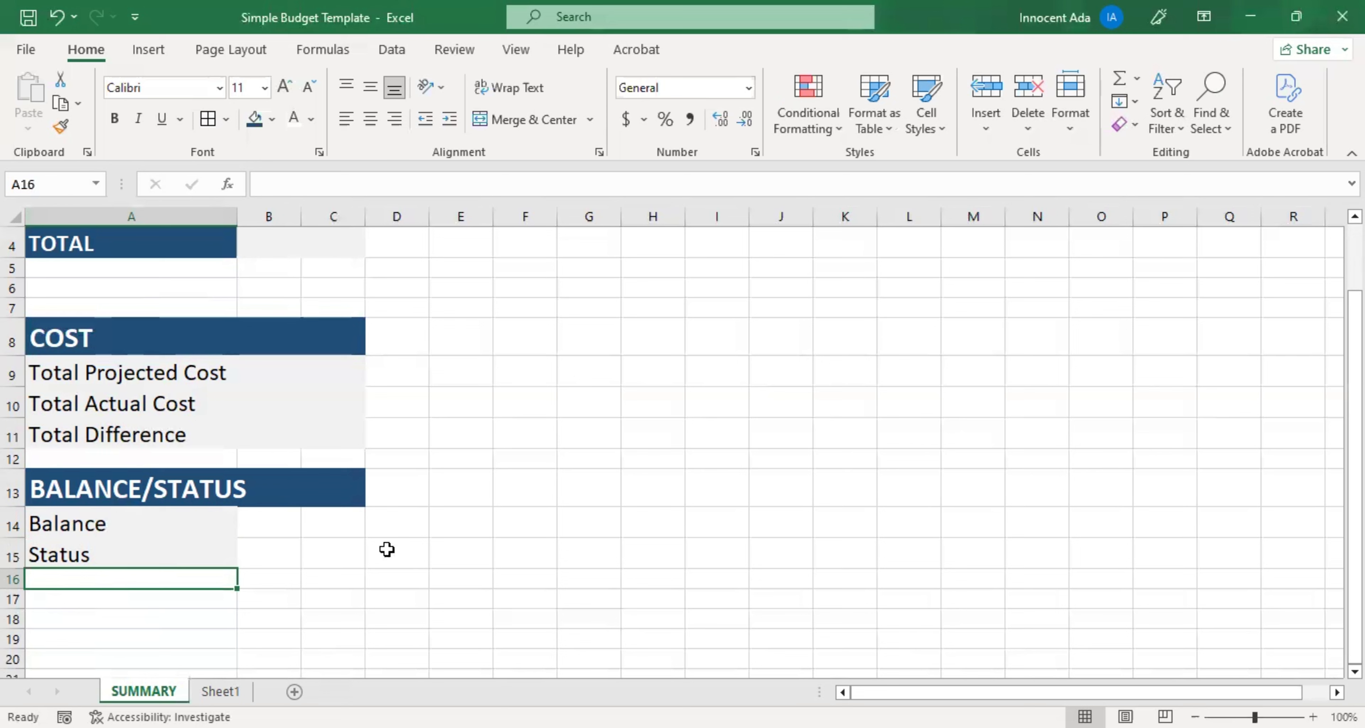
Copy the merged, shaded format of B9 onto B14:C15 beside Balance and Status with Format Painter.
drag(269, 521, 335, 520)
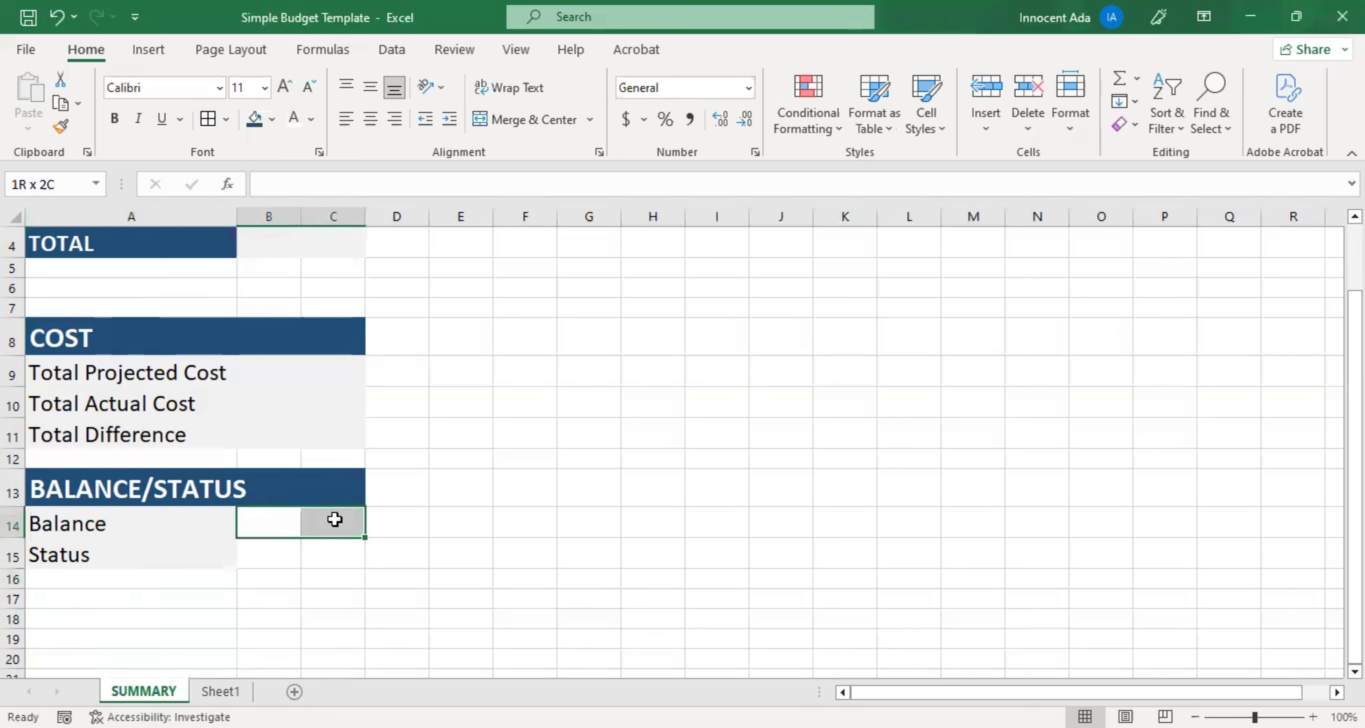
click(265, 368)
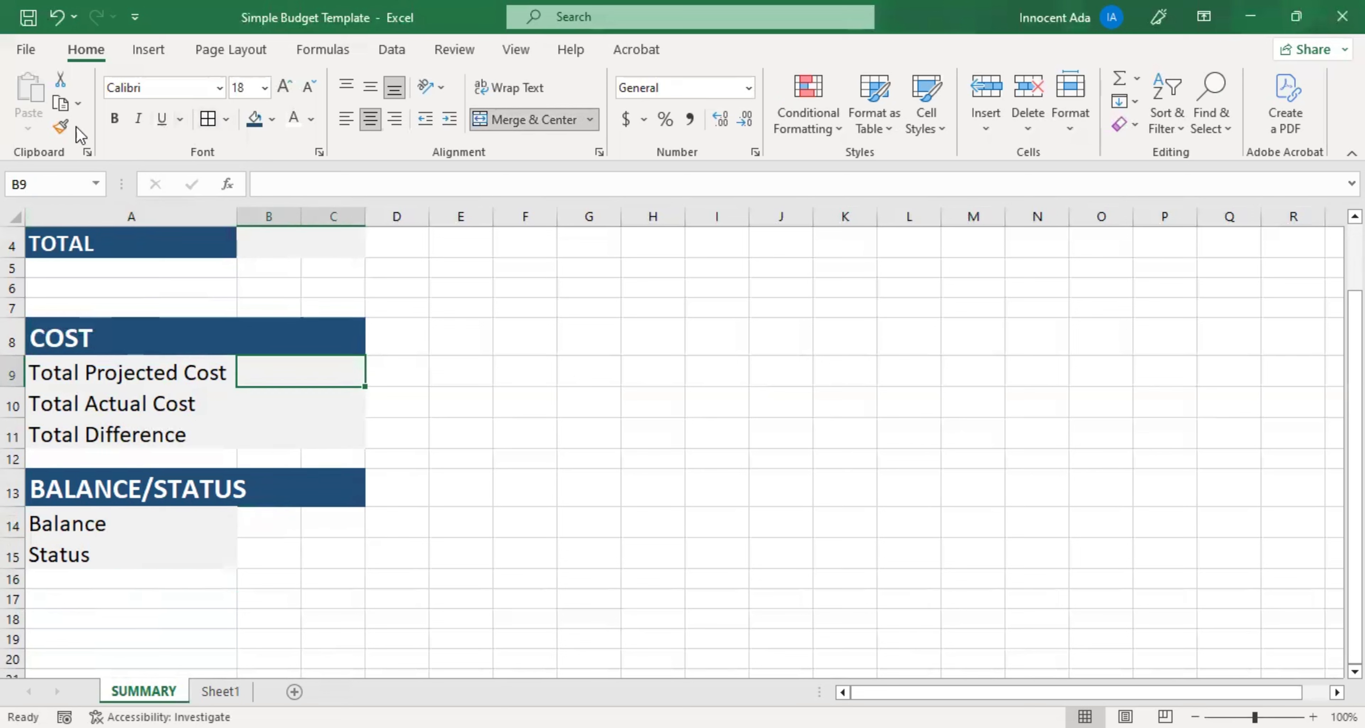
click(60, 126)
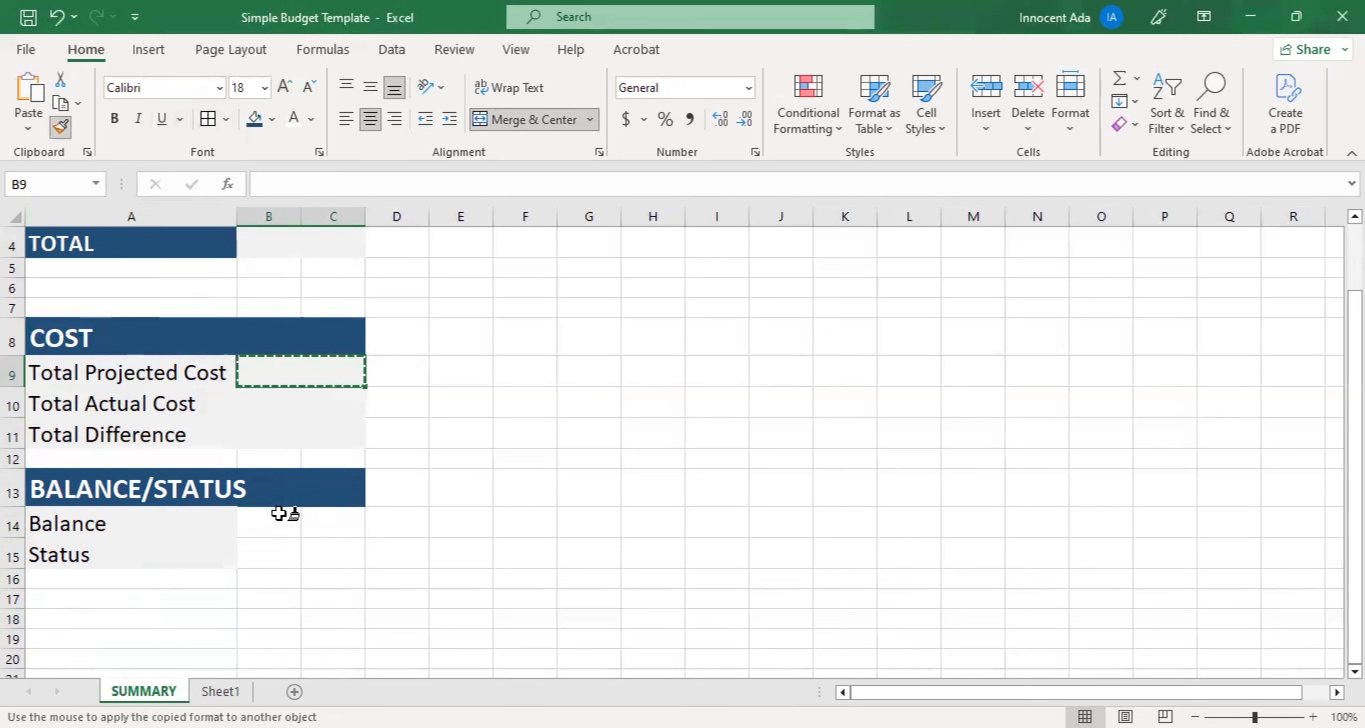
drag(281, 509, 356, 546)
click(292, 579)
click(303, 527)
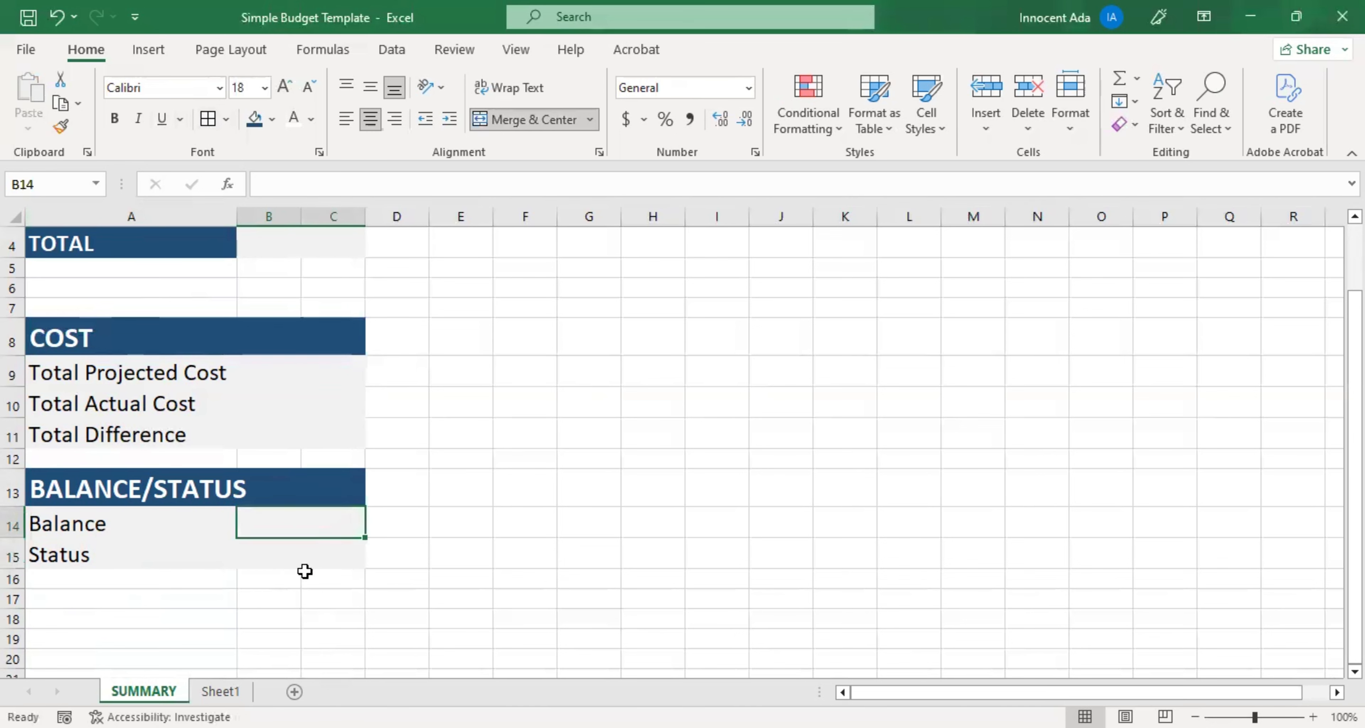
click(308, 557)
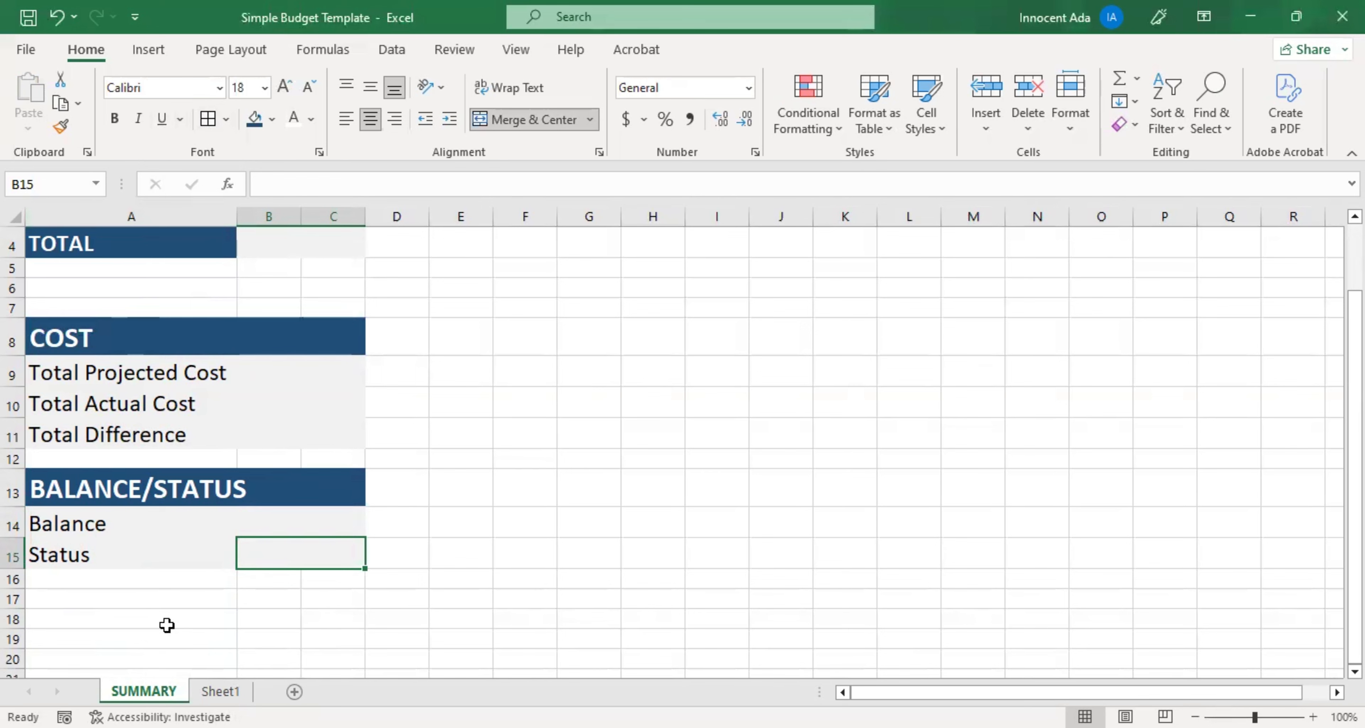
Apply the Currency number format to the value cells B2:C4, B9:C11 and B14:C15.
scroll(167, 625, up, 1)
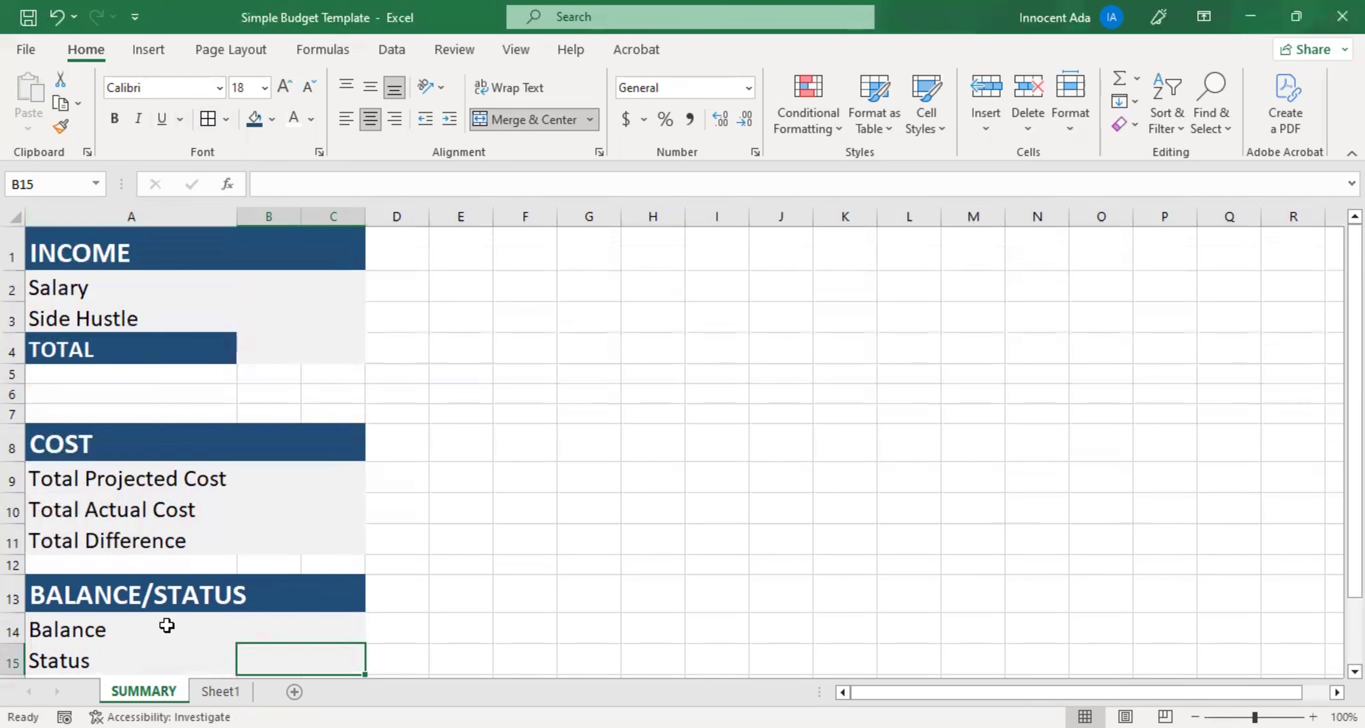
click(283, 293)
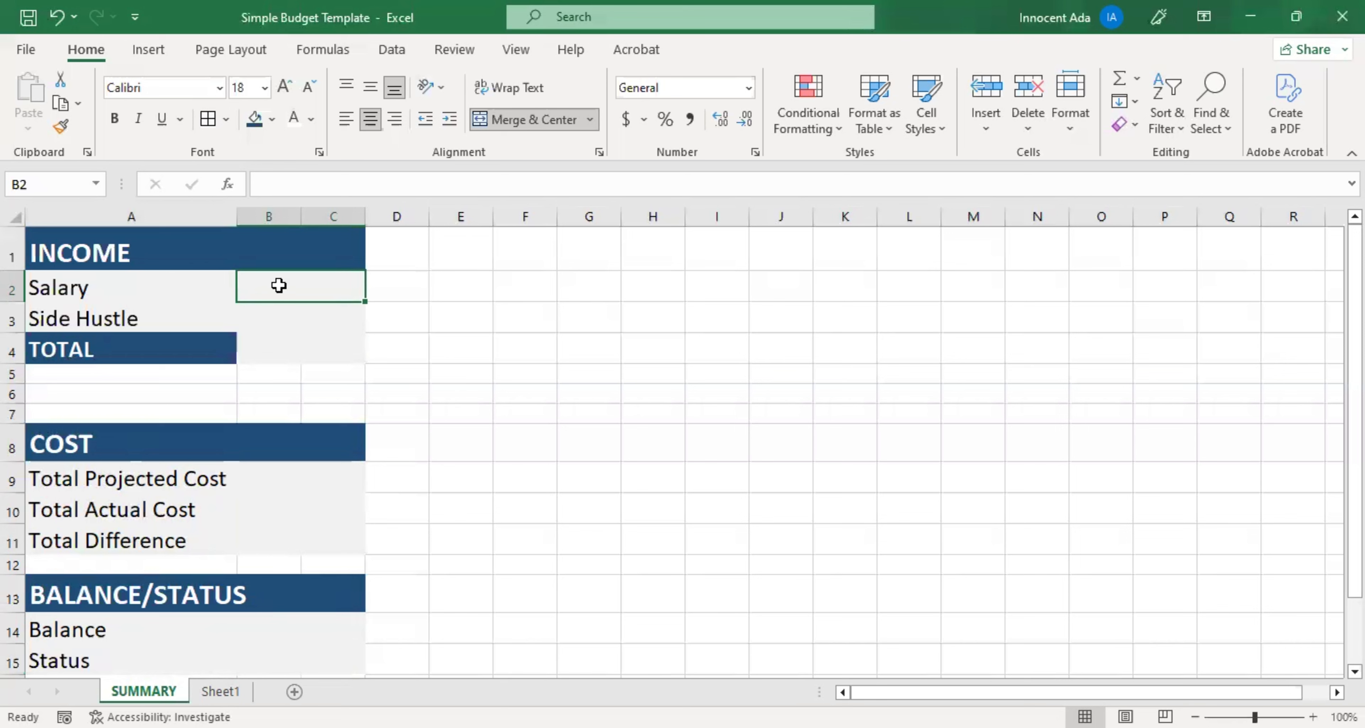
drag(283, 284, 283, 333)
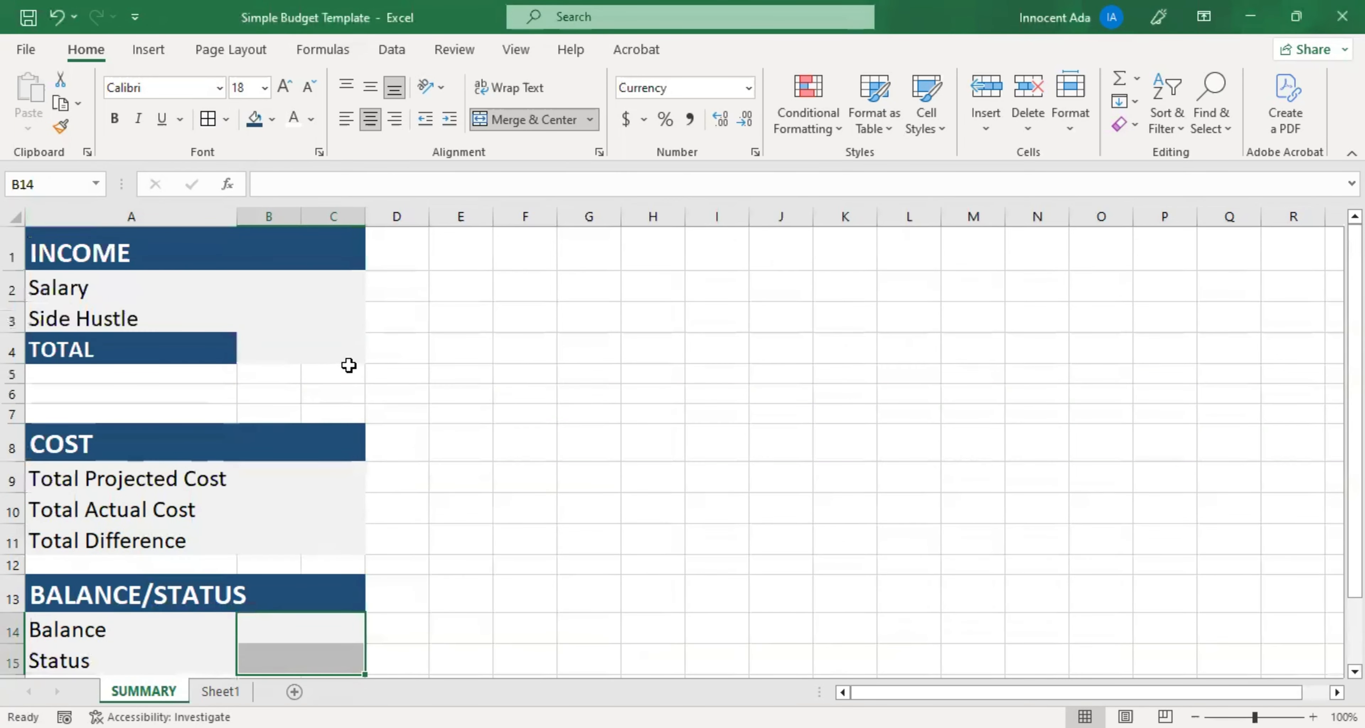
Enter a Salary amount of 450,000 in B2 and widen column C so the amount fits.
click(293, 286)
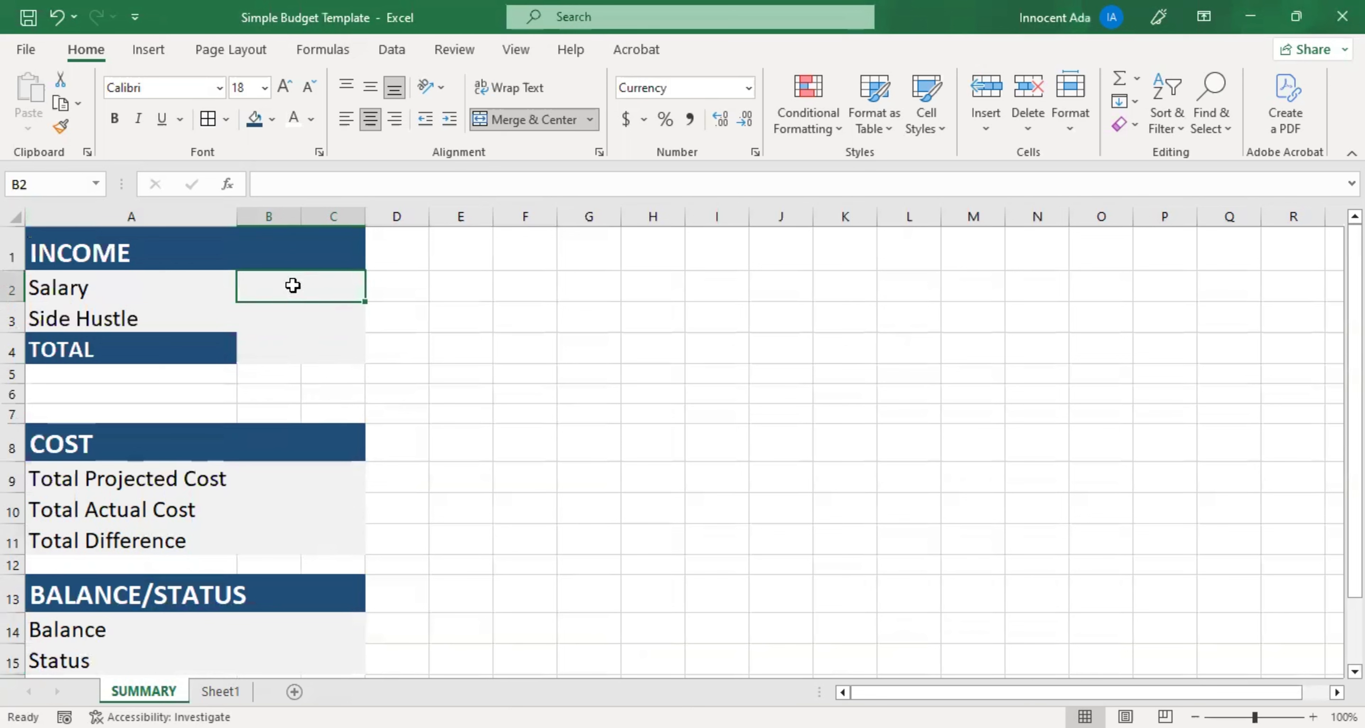
text(45)
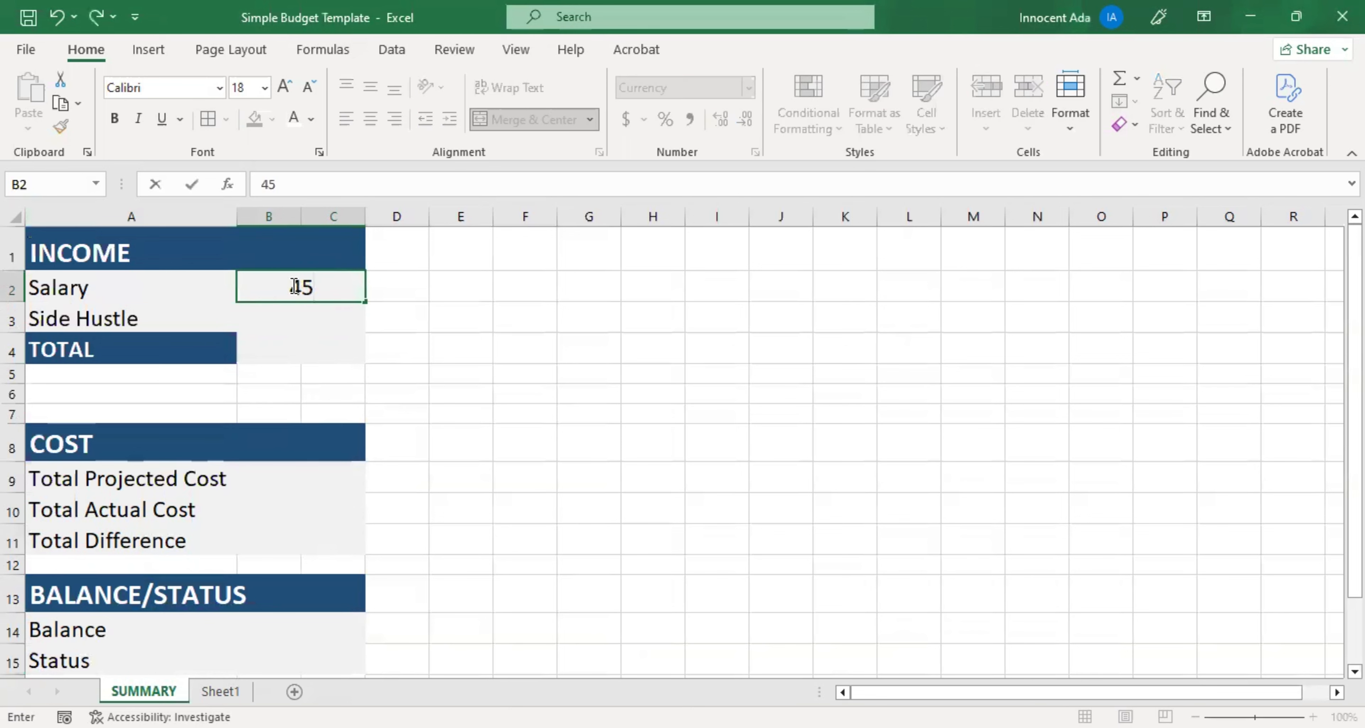
text(0,00)
text(000)
key(Return)
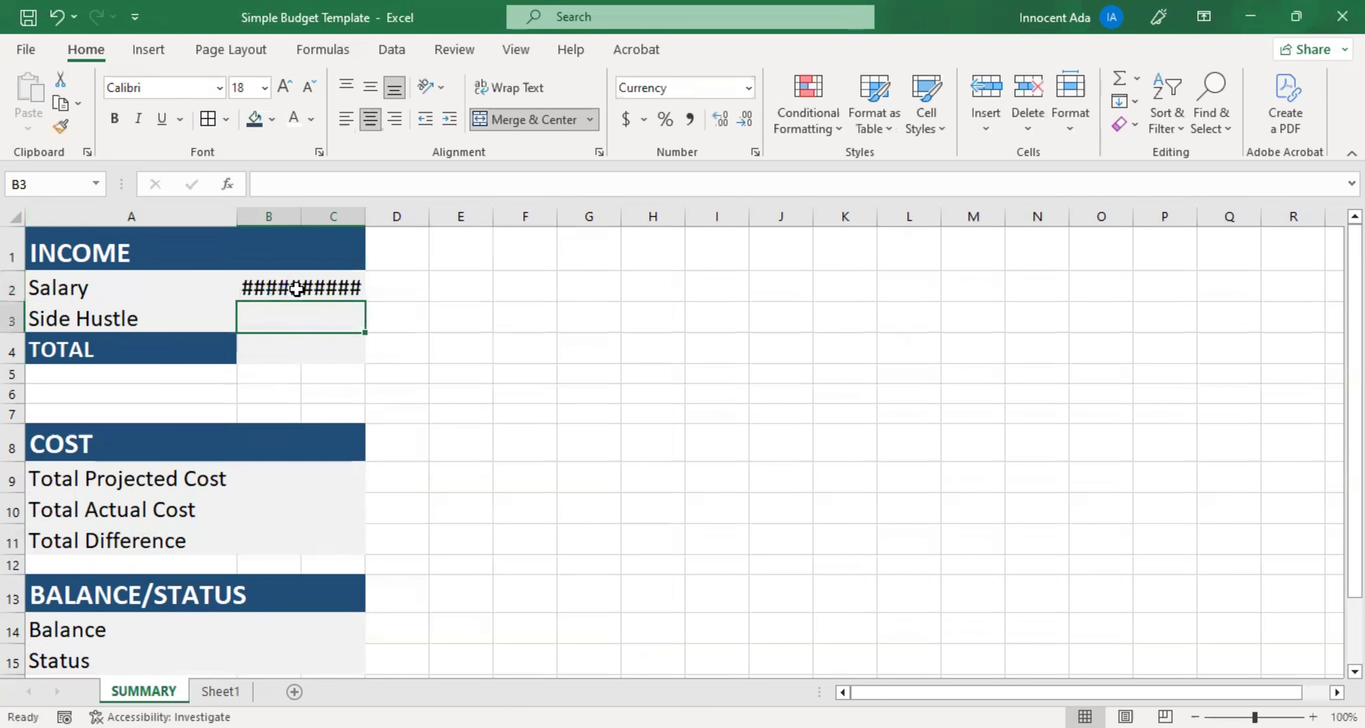
mouse_move(259, 294)
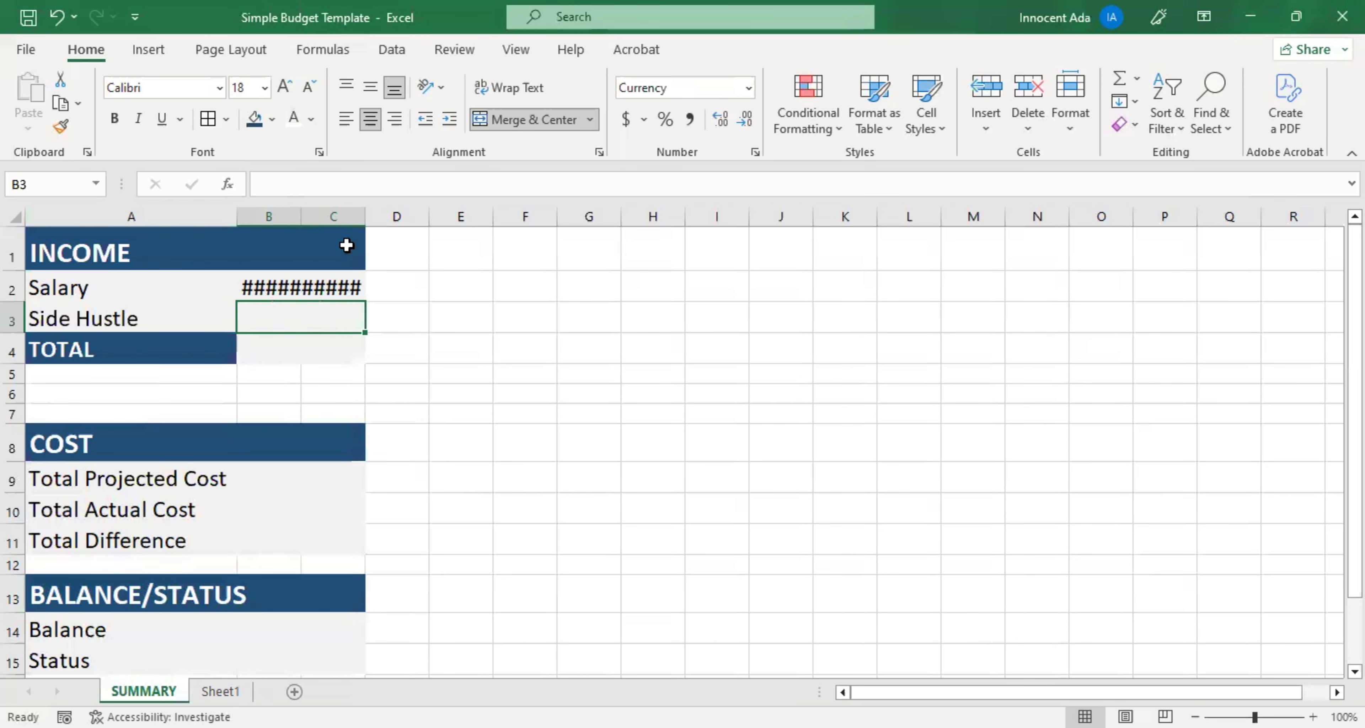
drag(365, 216, 407, 216)
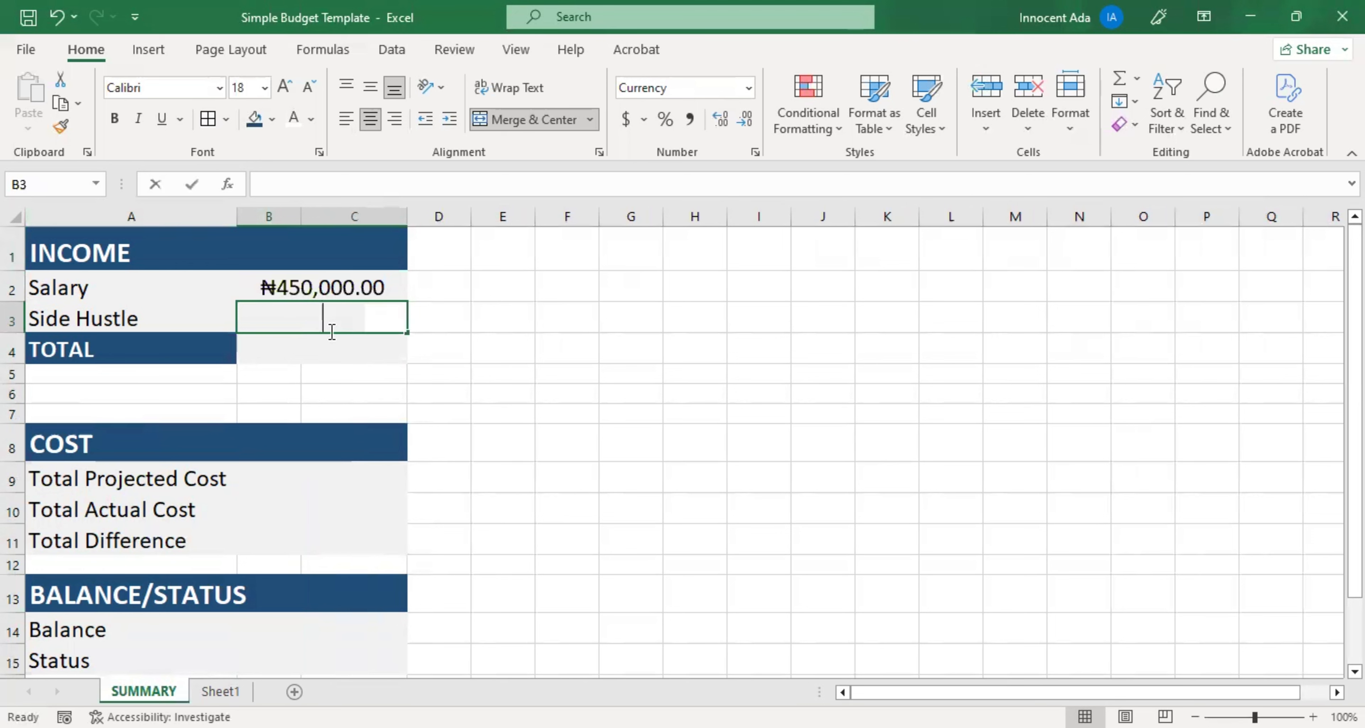
Enter a Side Hustle amount of 350,000 in B3.
text(350)
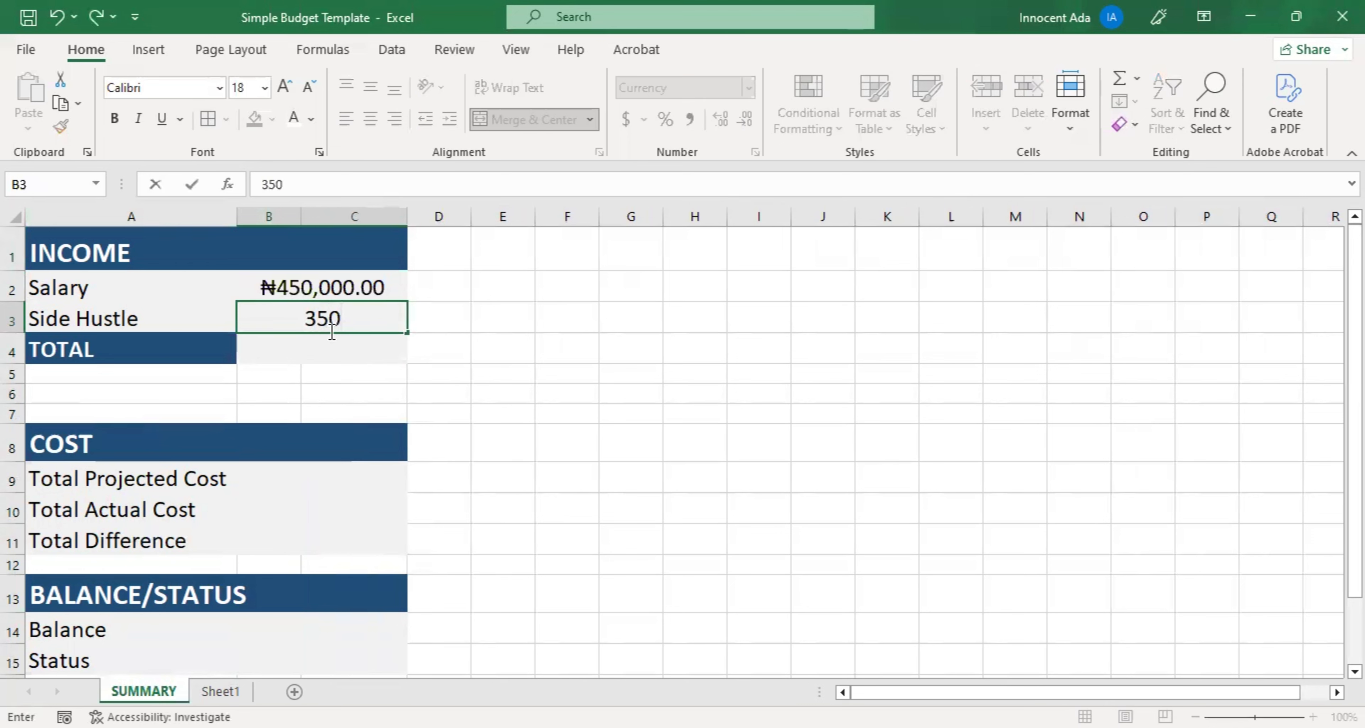
text(,000)
key(Tab)
key(Tab)
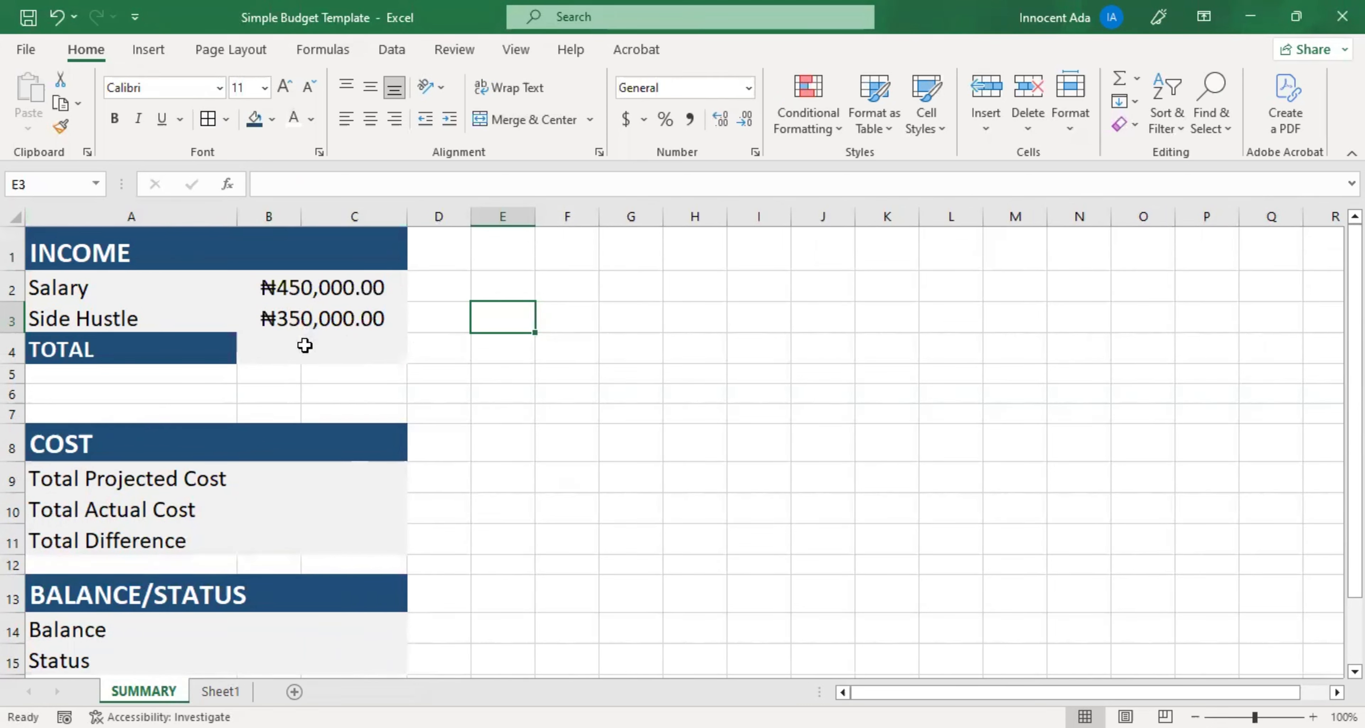
Total the income in B4 with the formula =SUM(B2:C3).
click(300, 351)
text(=)
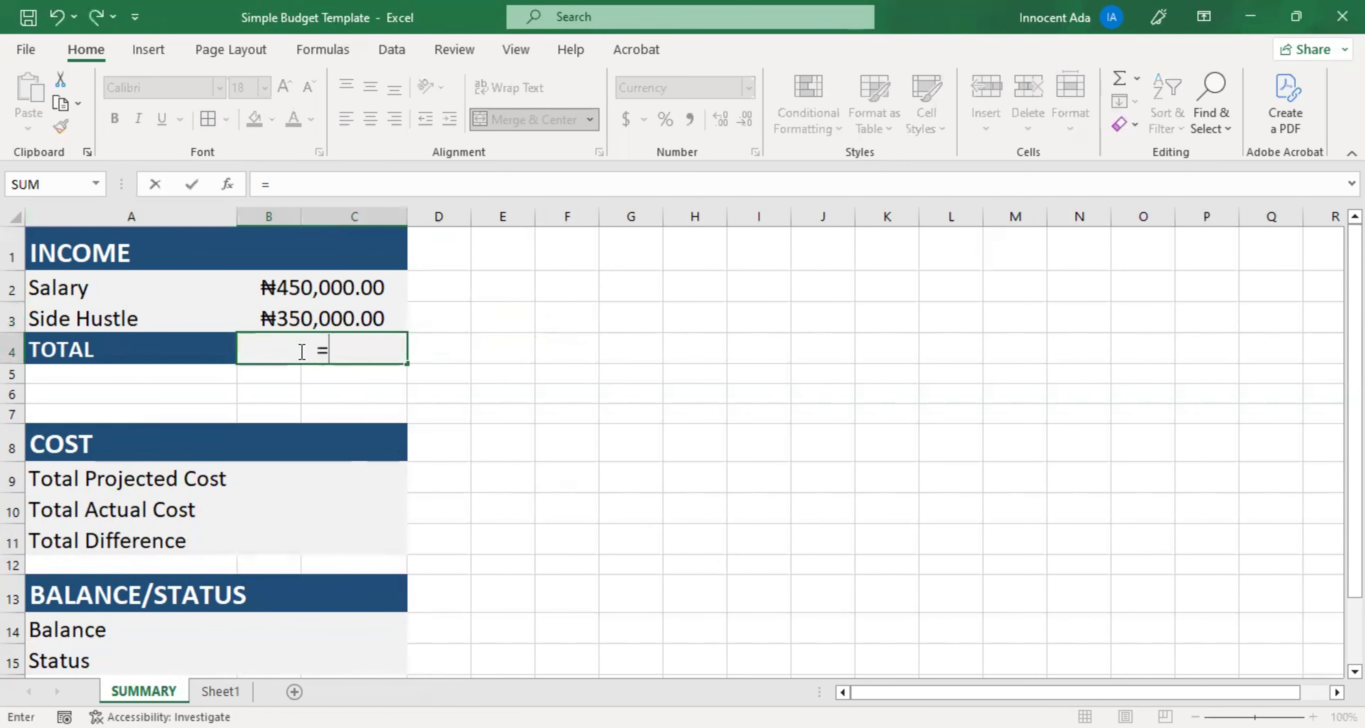
text(s)
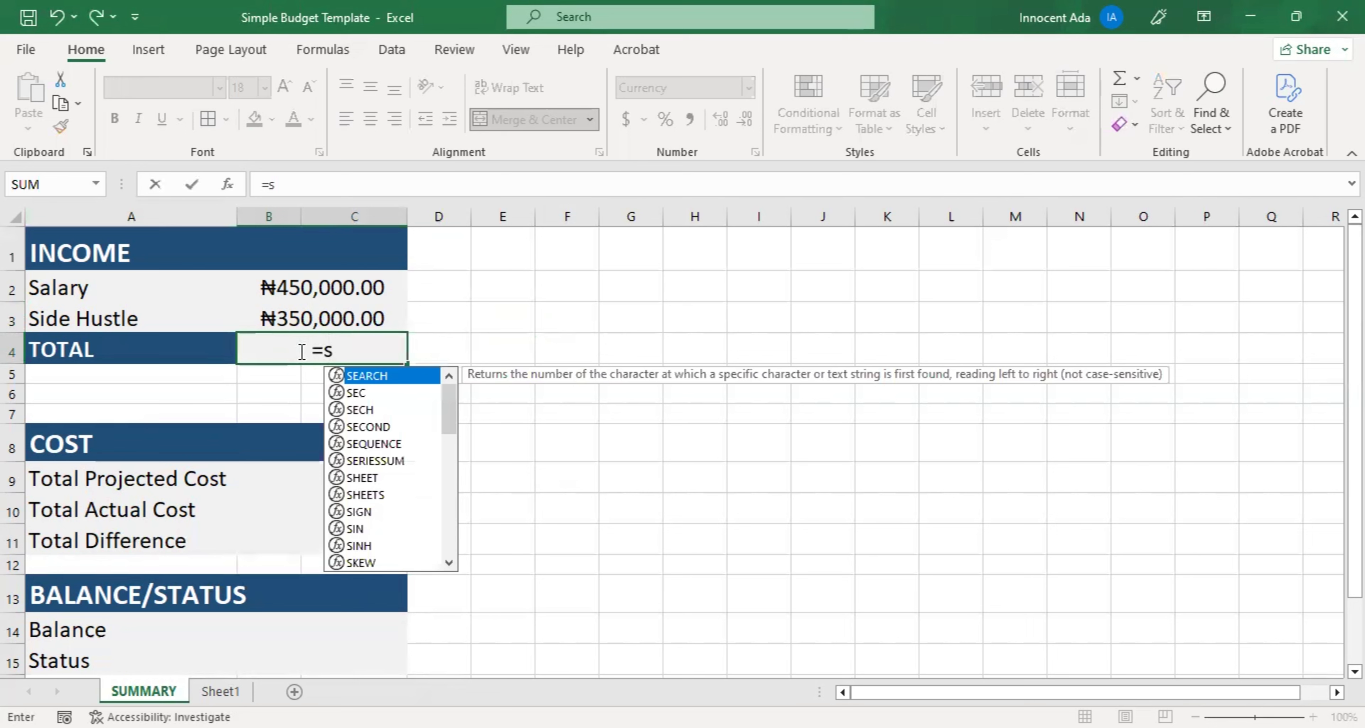
text(um)
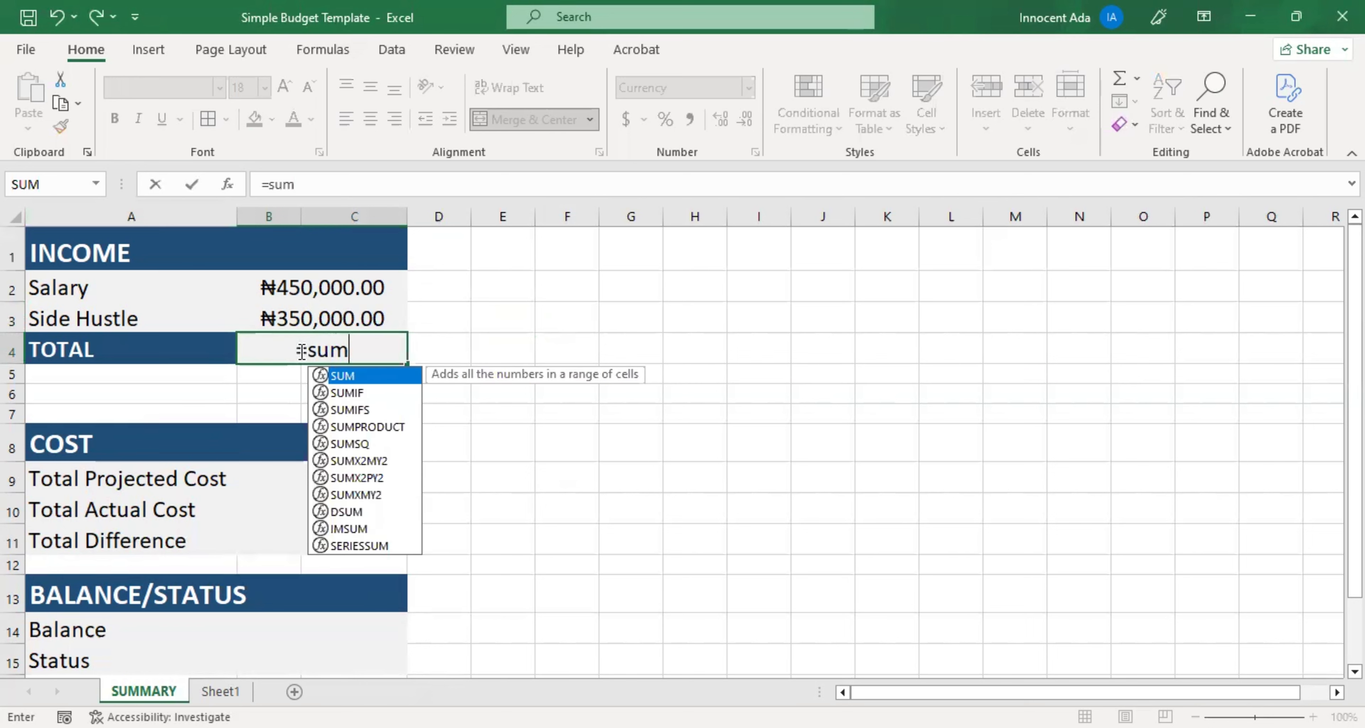
text(()
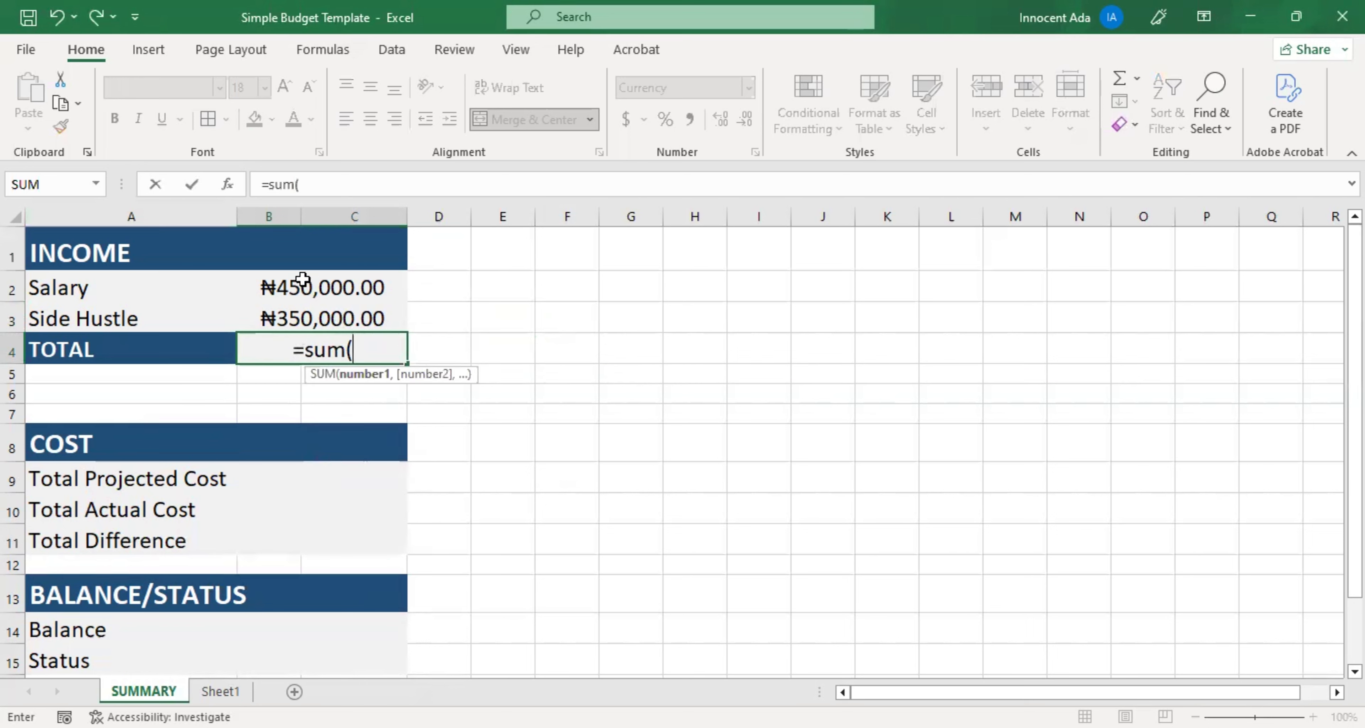
drag(302, 279, 305, 314)
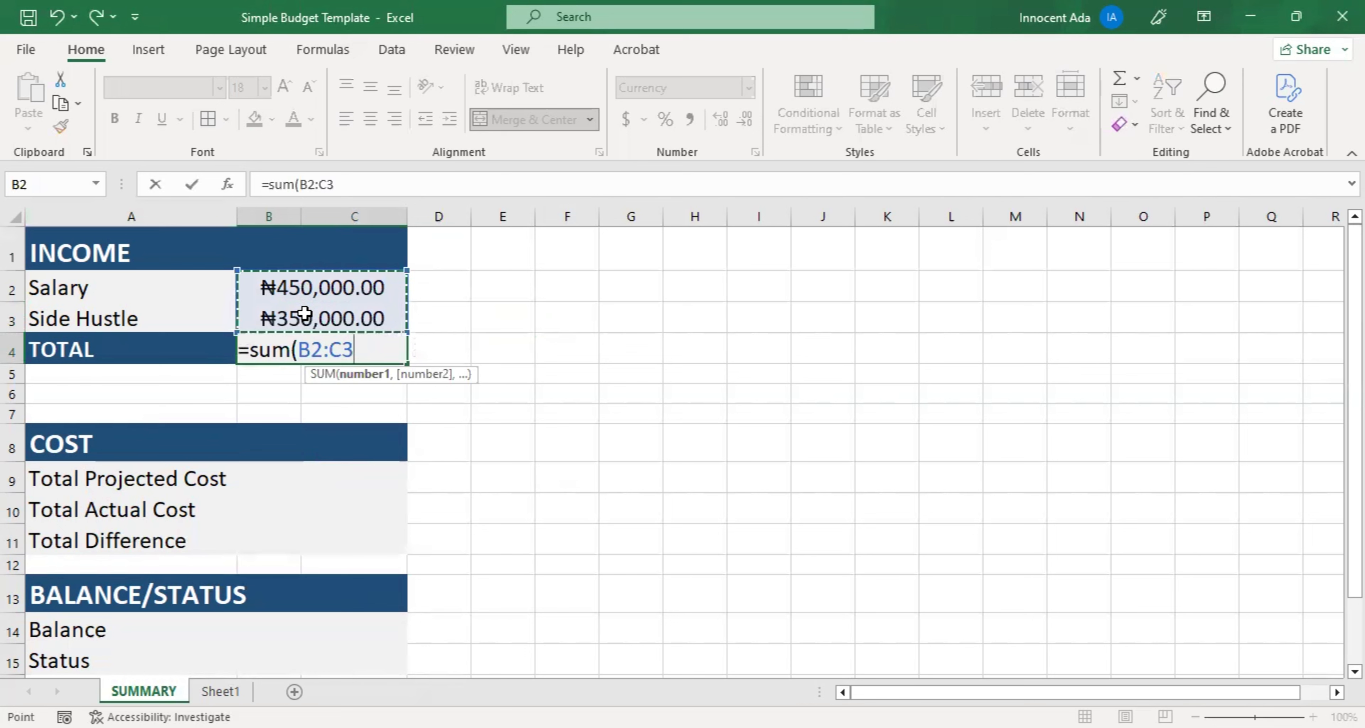
text())
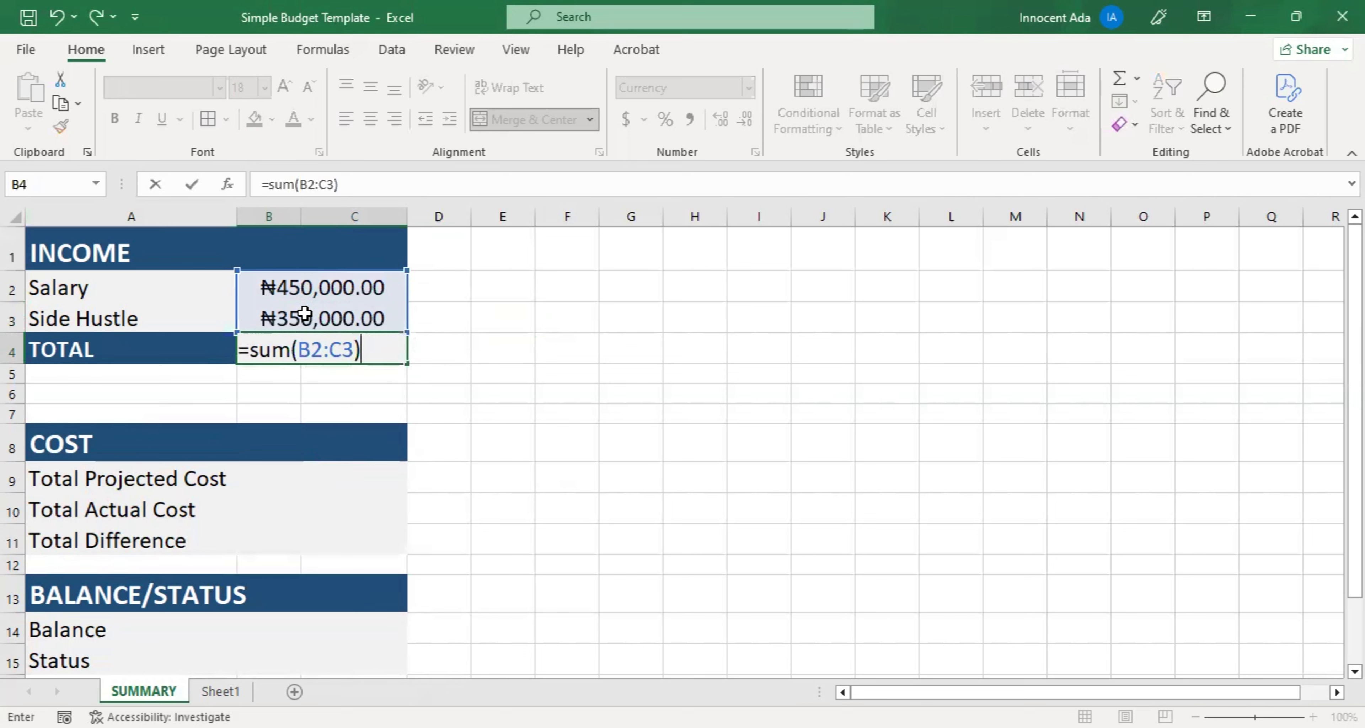
key(Return)
click(310, 350)
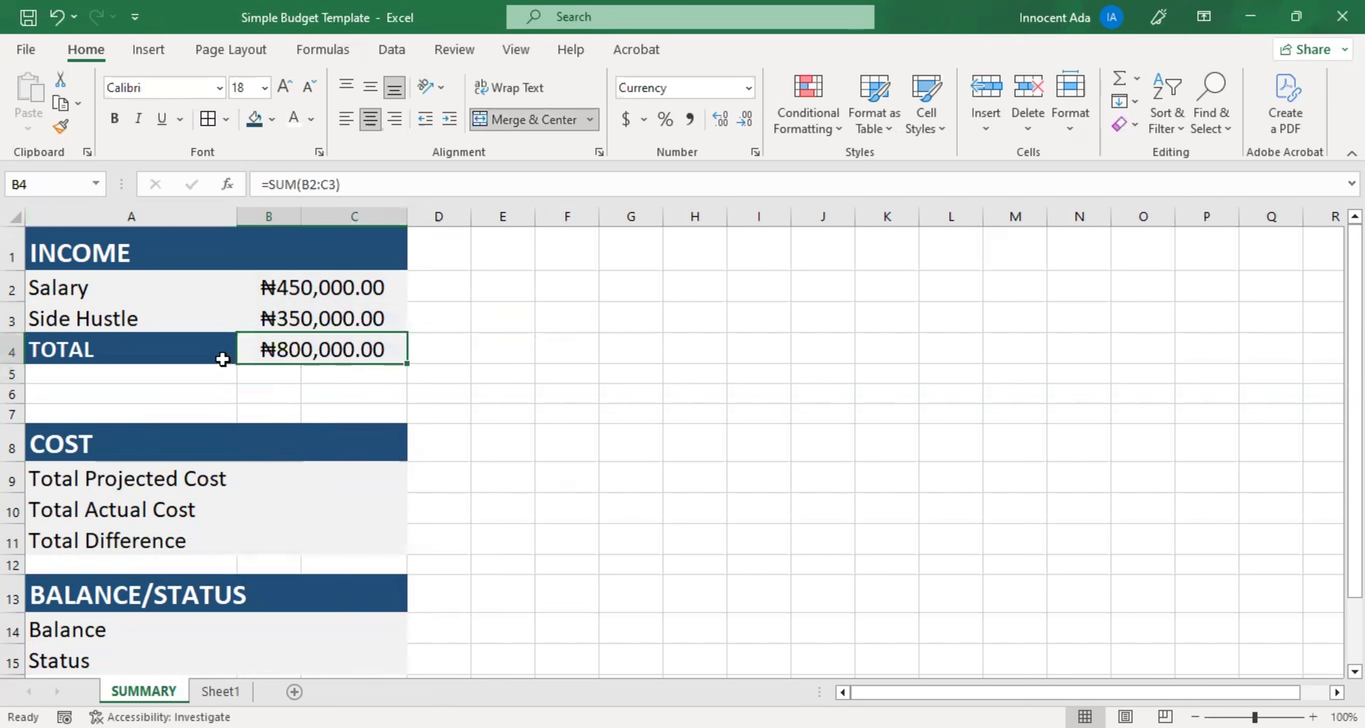
Format the income total in B4 with dark blue fill and bold white text to match the TOTAL label.
click(190, 351)
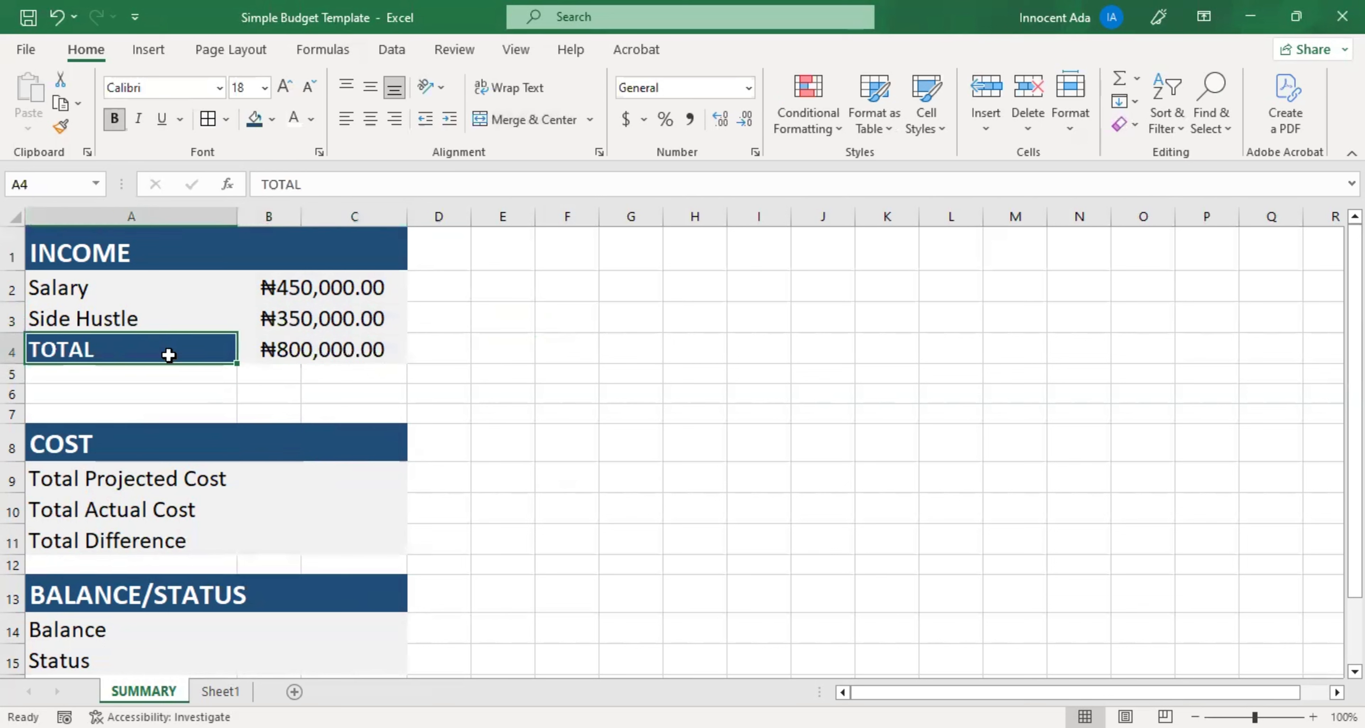
click(261, 355)
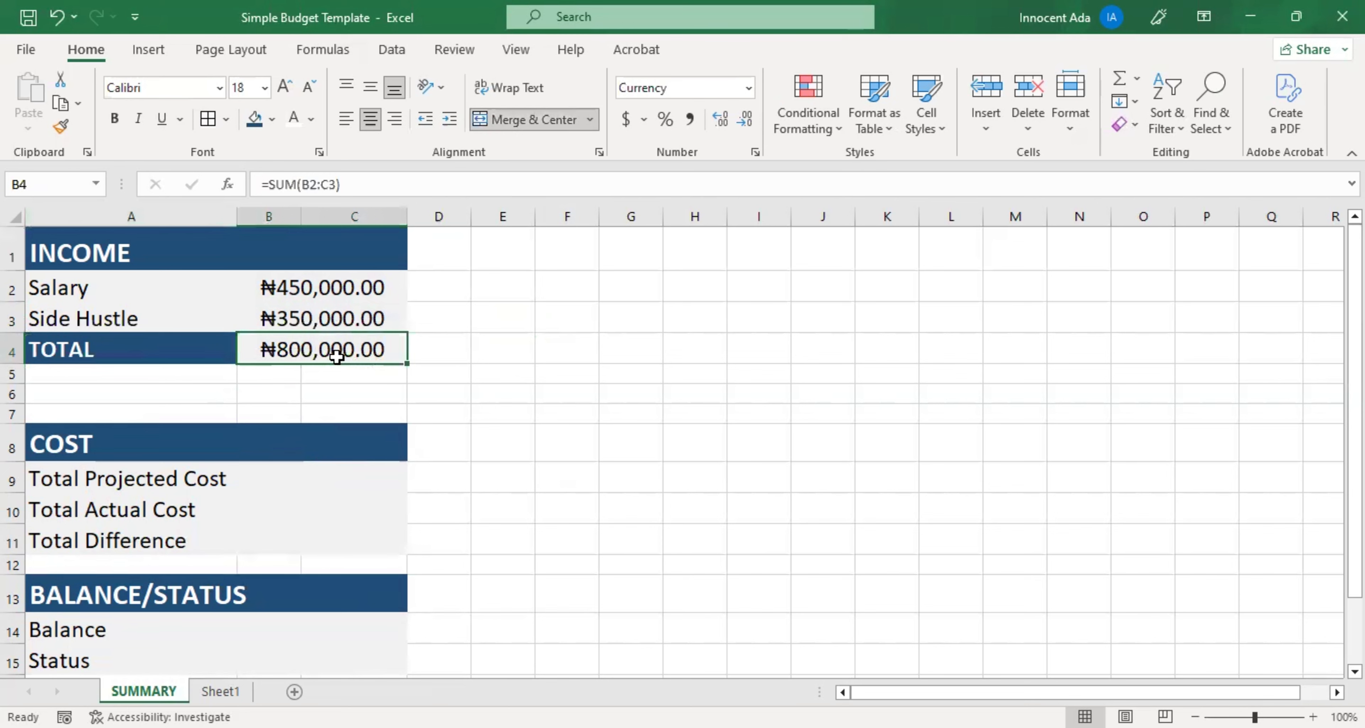
click(254, 118)
click(110, 120)
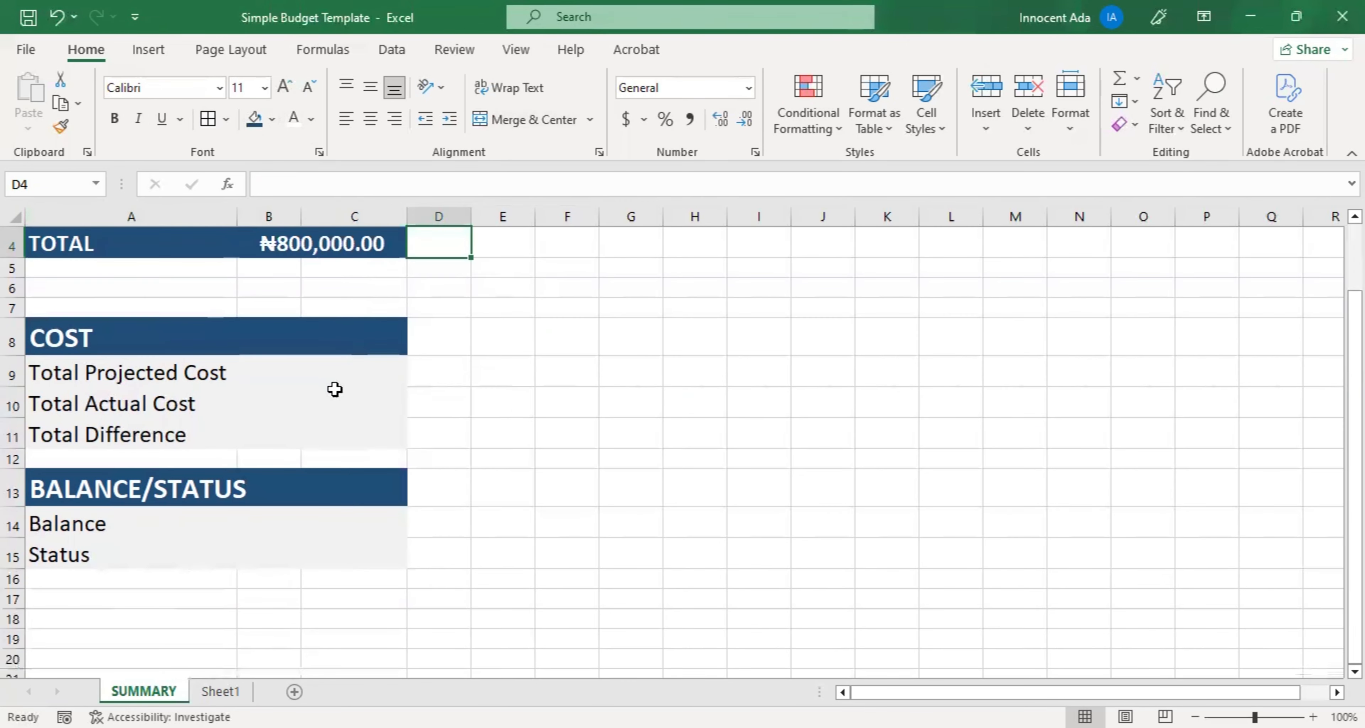
click(330, 371)
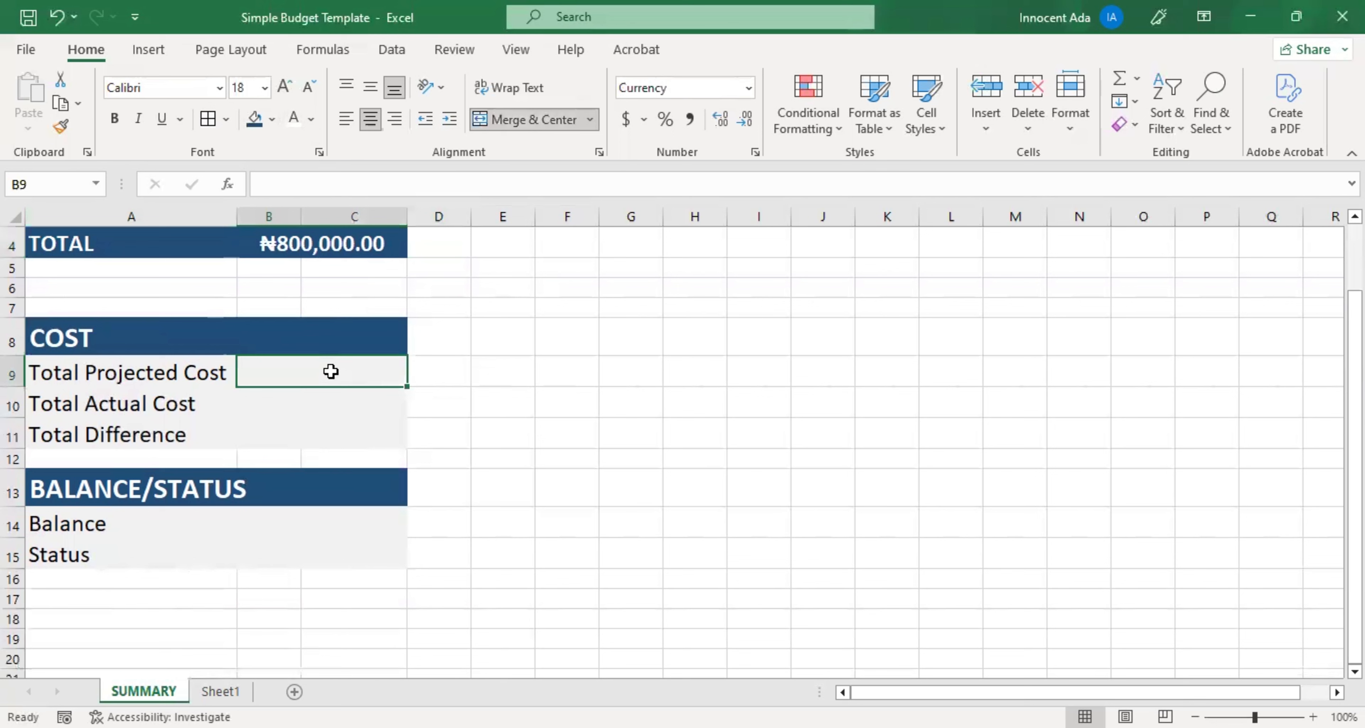
click(322, 399)
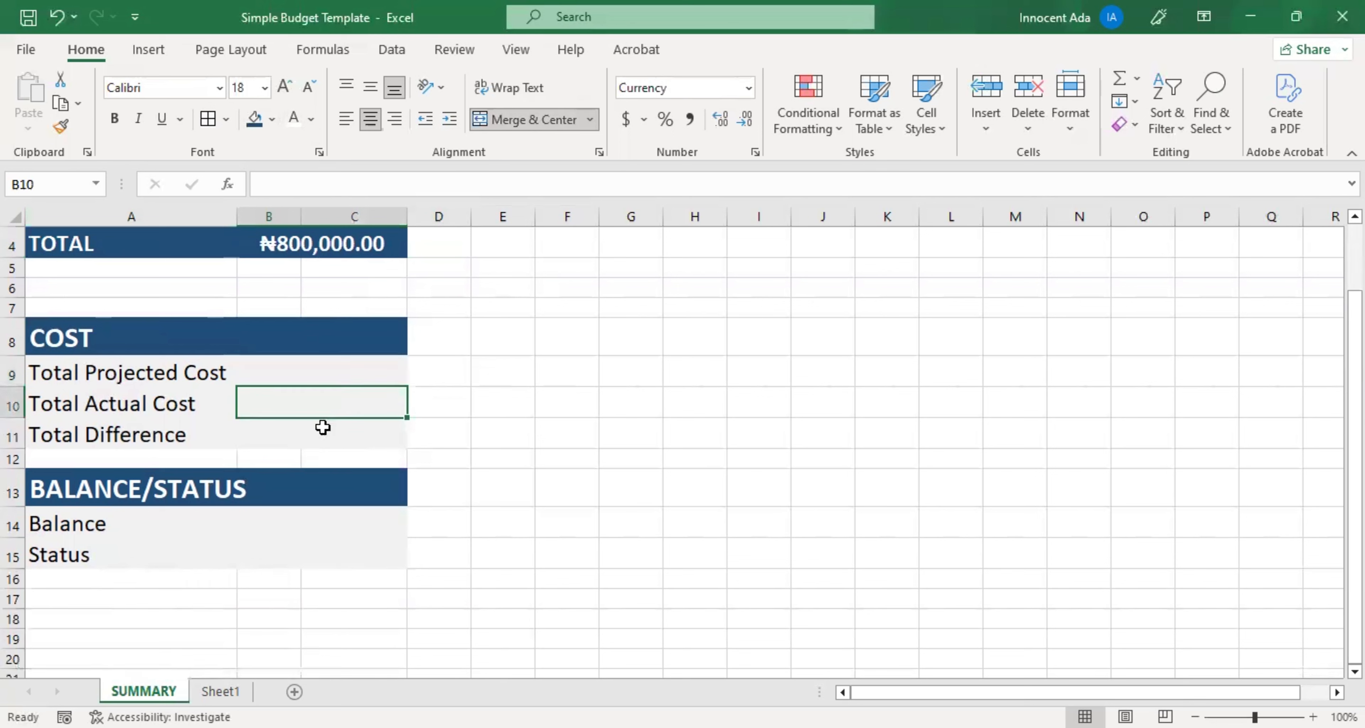
click(323, 432)
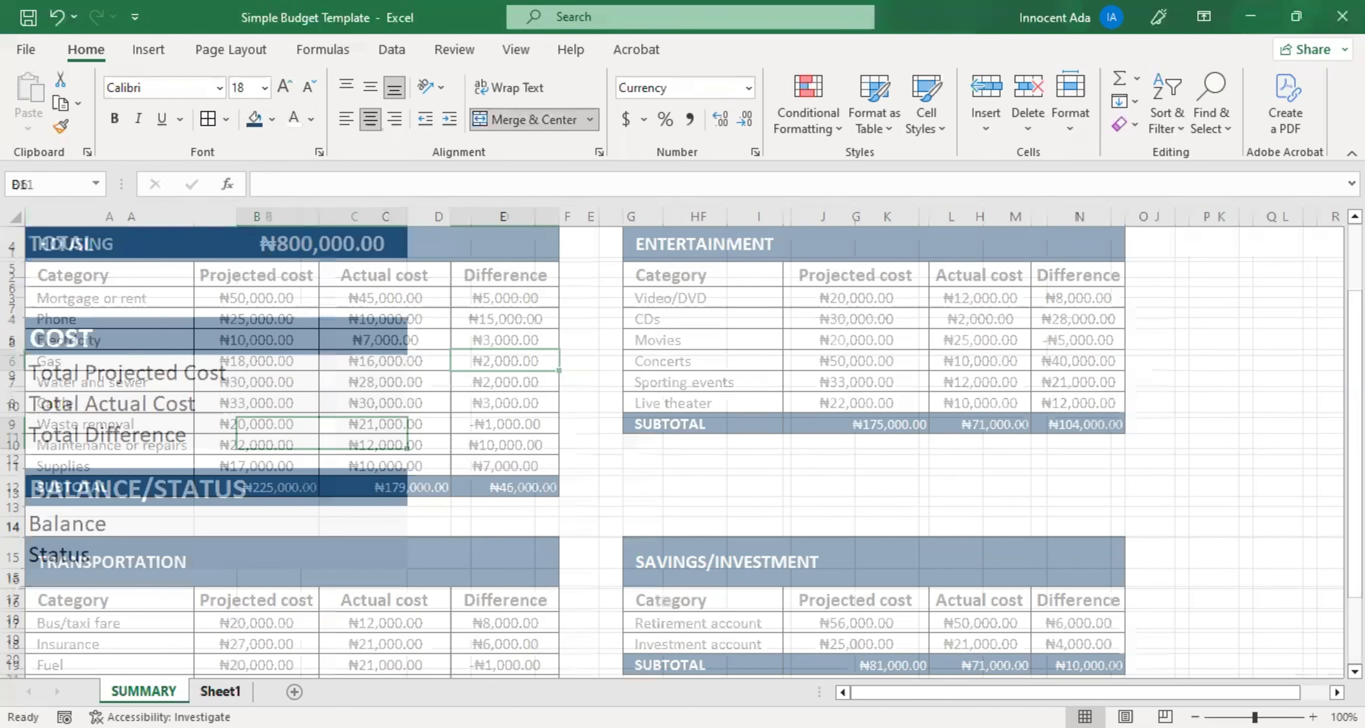
Rename Sheet1, which holds the category tables, to Entry Book.
click(218, 692)
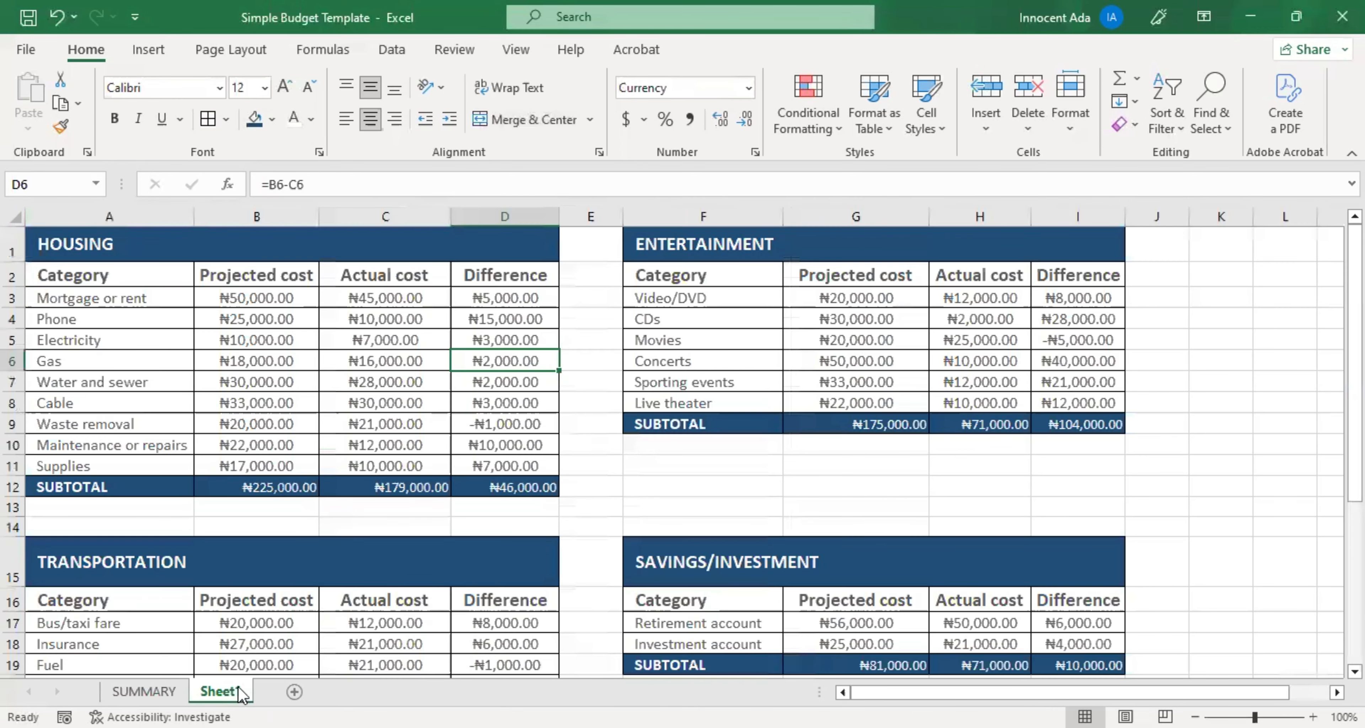
right_click(217, 691)
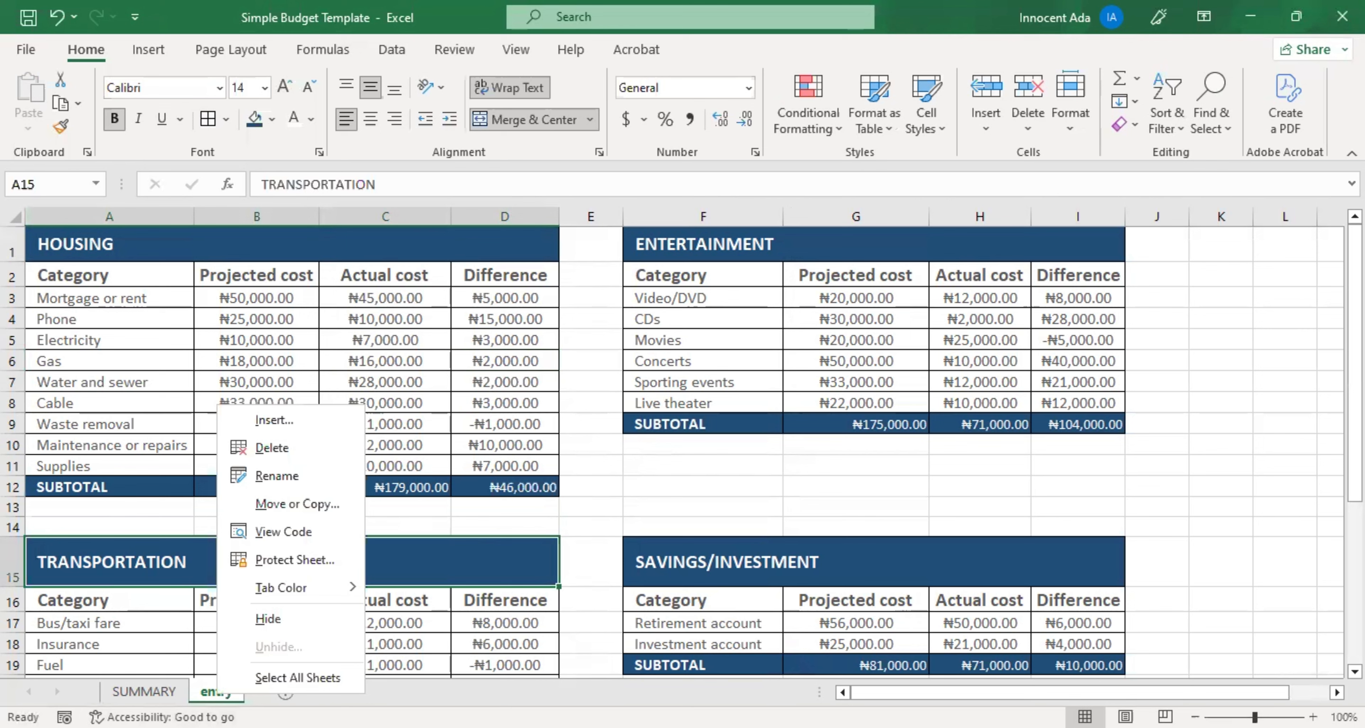
right_click(212, 689)
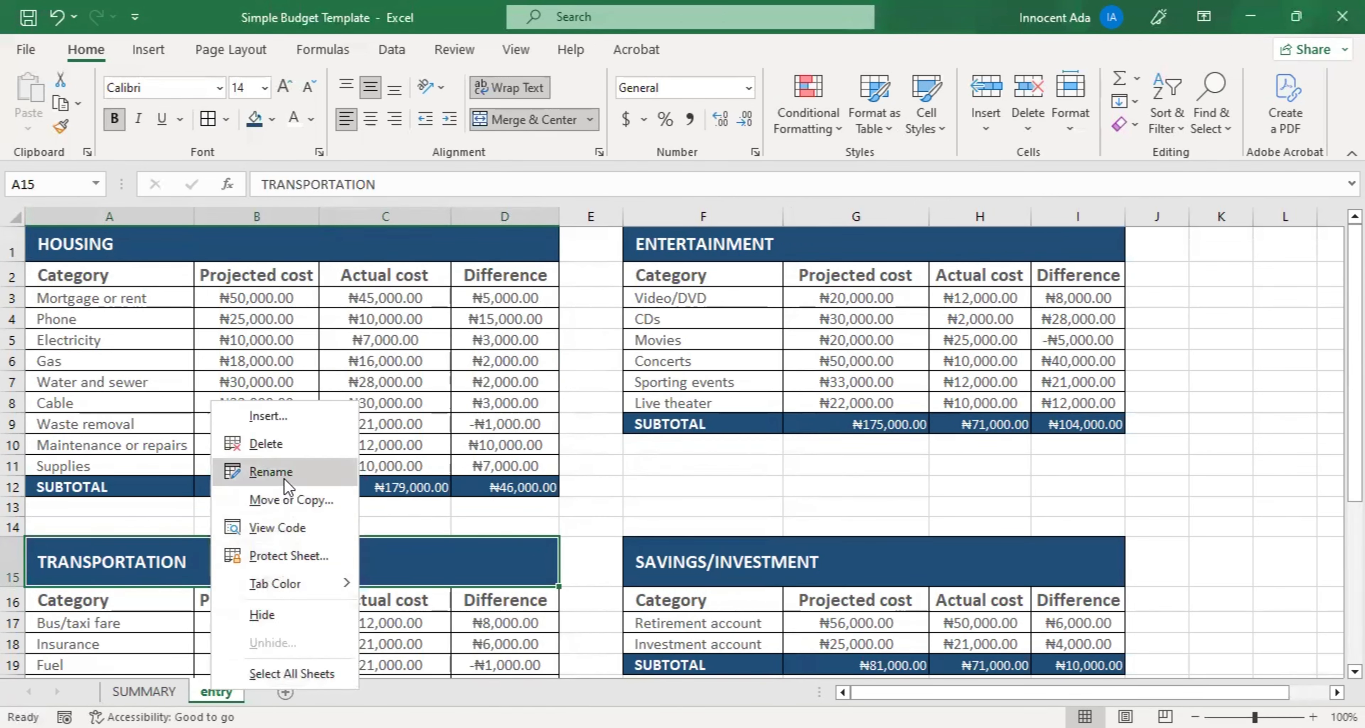
click(218, 692)
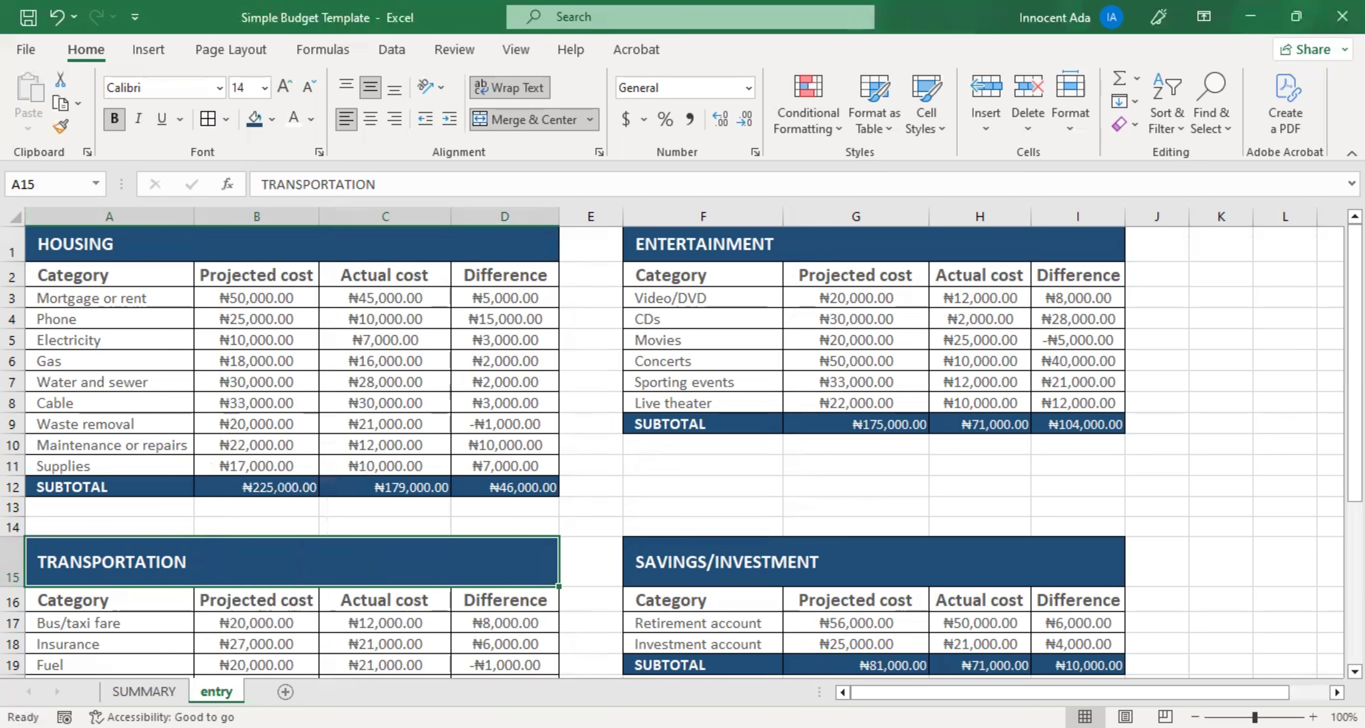
double_click(221, 691)
key(BackSpace)
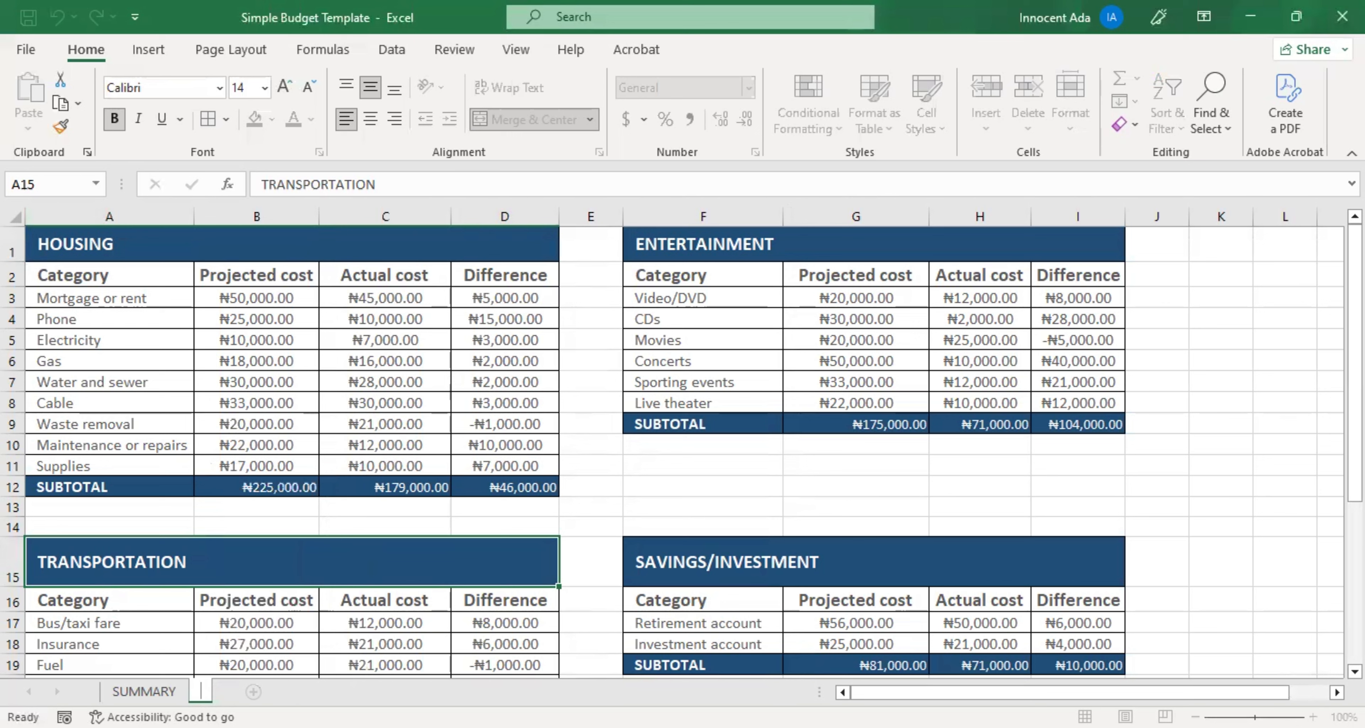
text(Entry B)
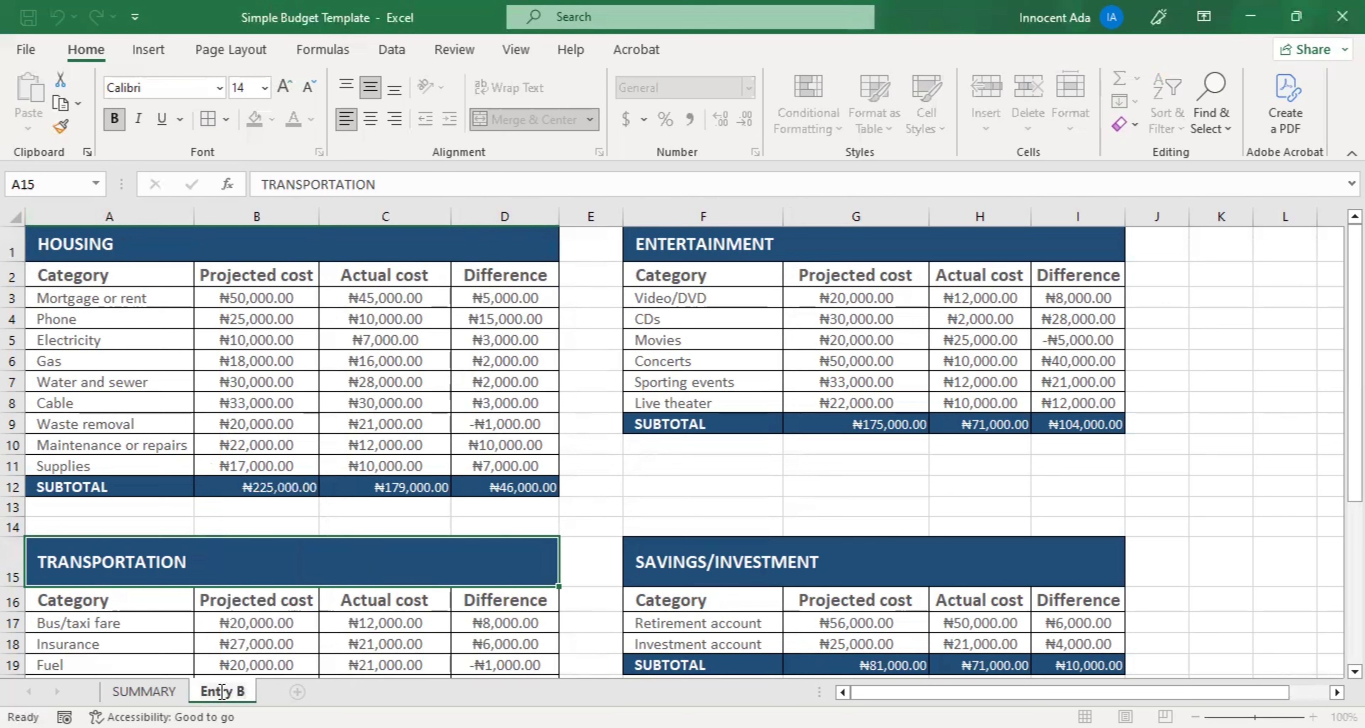
text(ook)
key(Return)
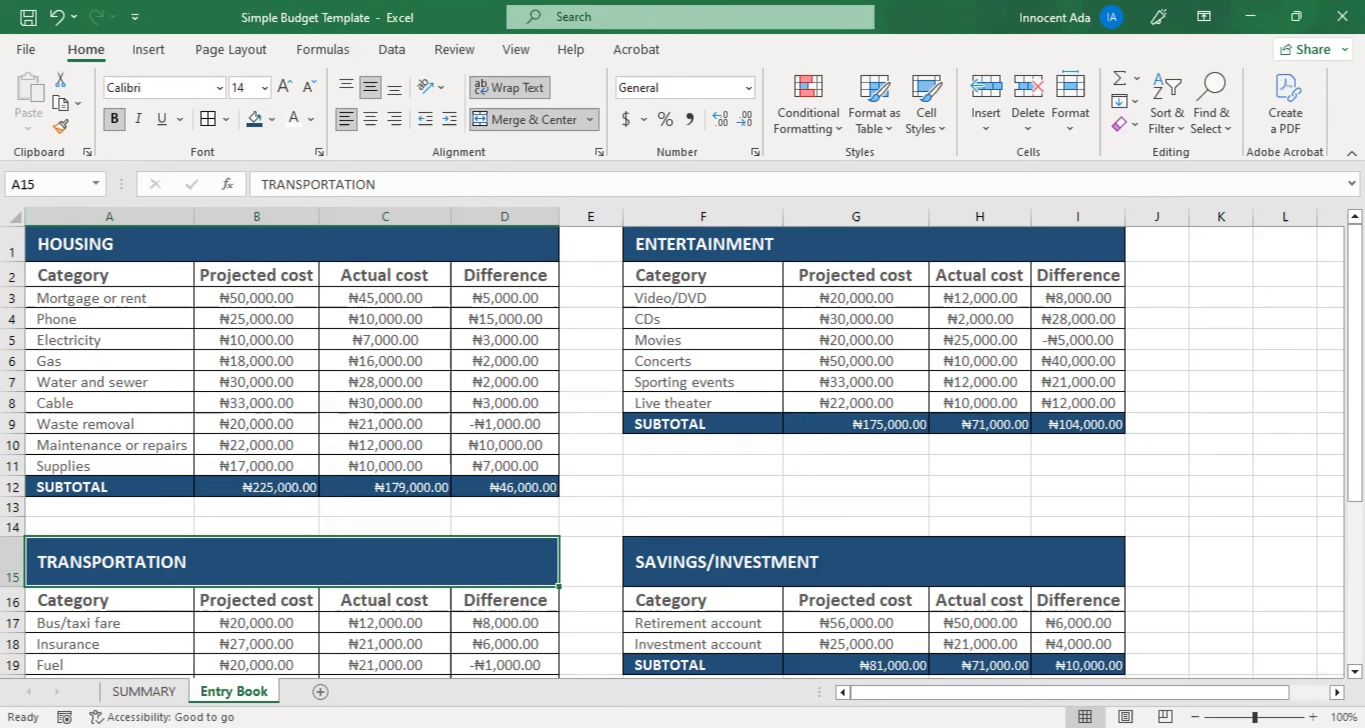
Rename the Entry Book sheet to Entry_Book, replacing the space with an underscore.
right_click(233, 692)
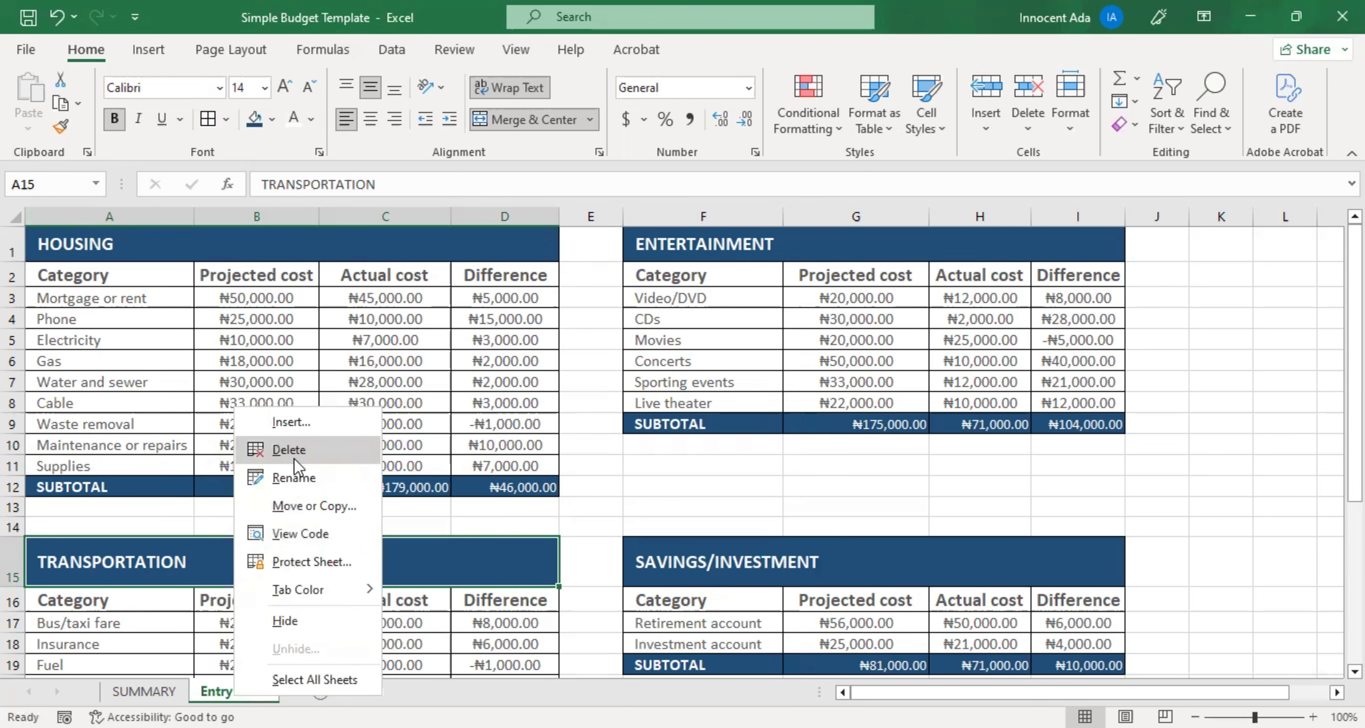
click(289, 480)
click(239, 692)
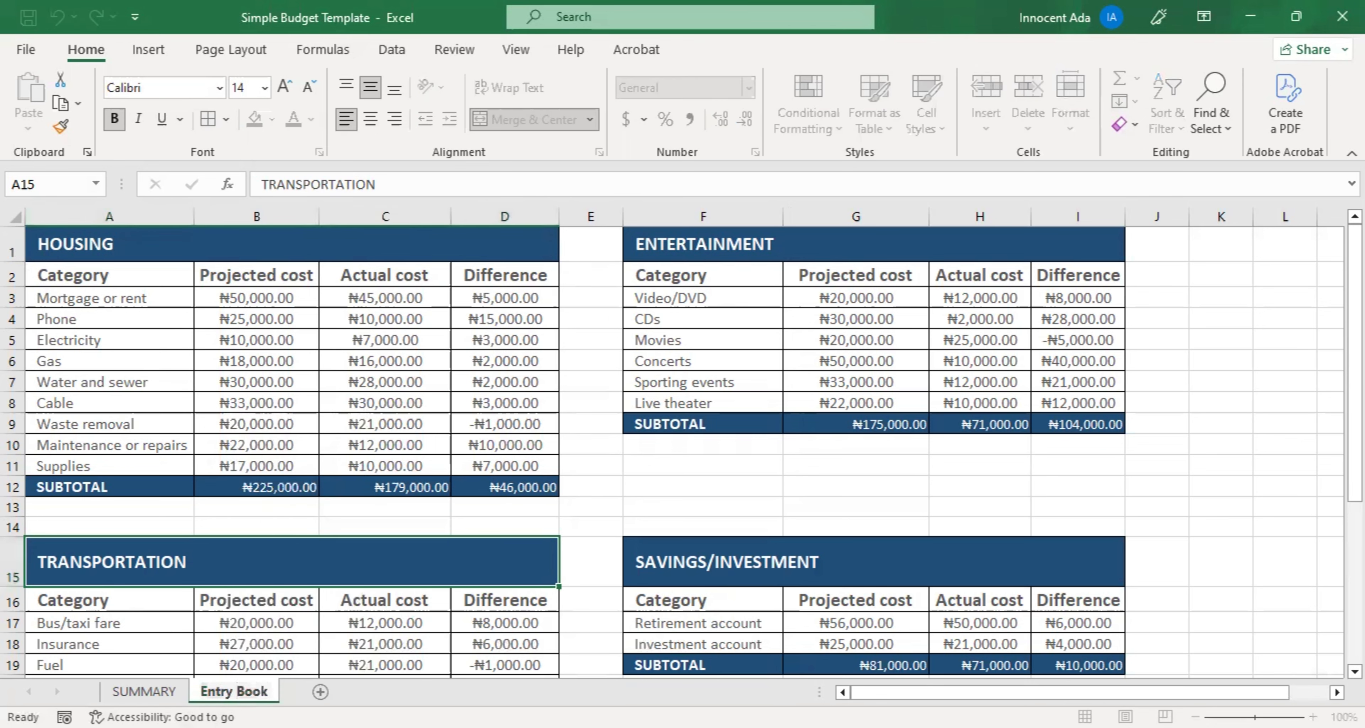
key(BackSpace)
text(_)
click(265, 644)
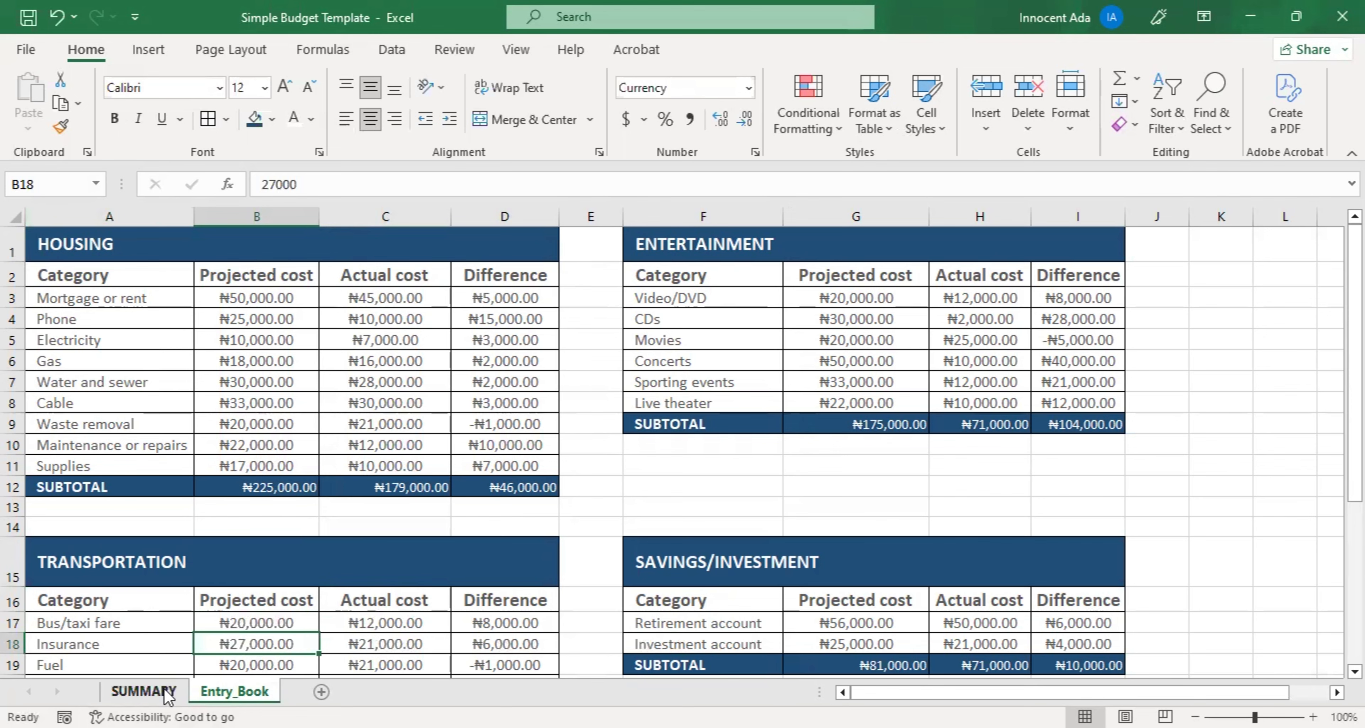
Start a SUM formula for Total Projected Cost in B9 of SUMMARY with the Housing and Entertainment projected subtotals, Entry_Book!B12 and Entry_Book!G9.
click(144, 691)
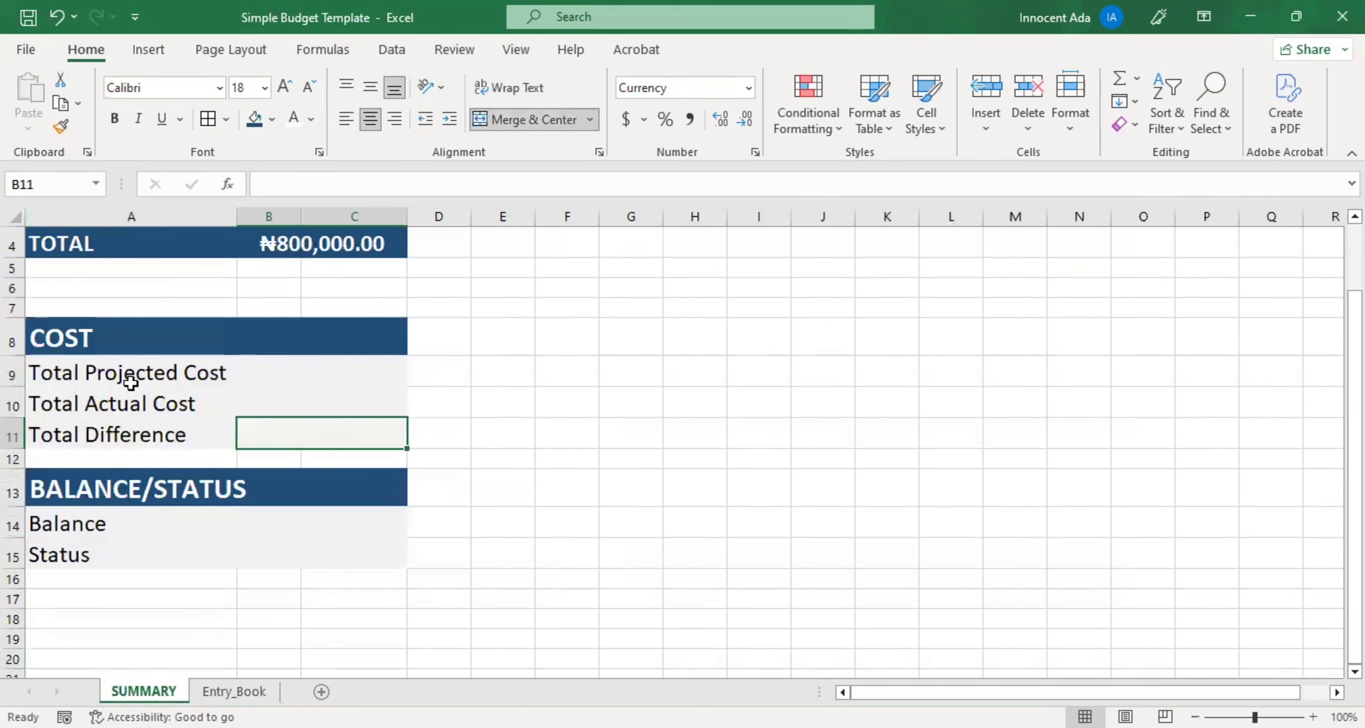
click(300, 374)
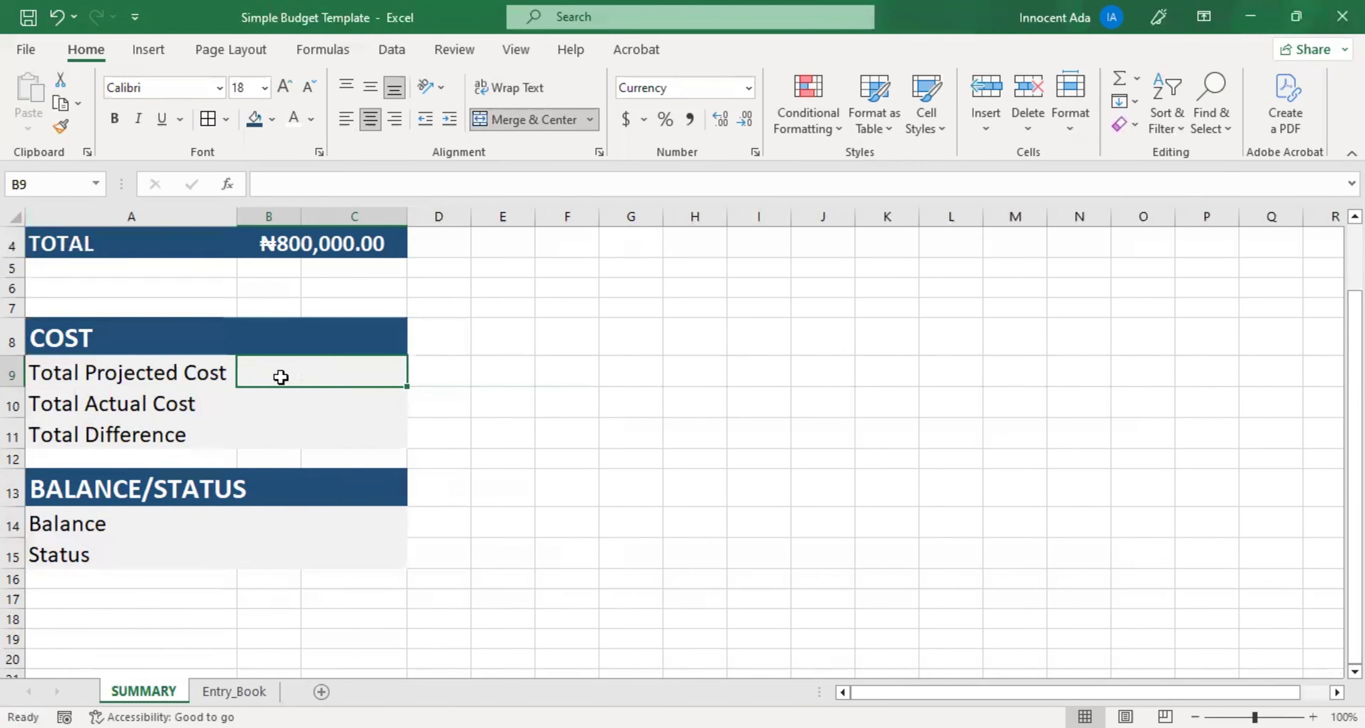
click(235, 691)
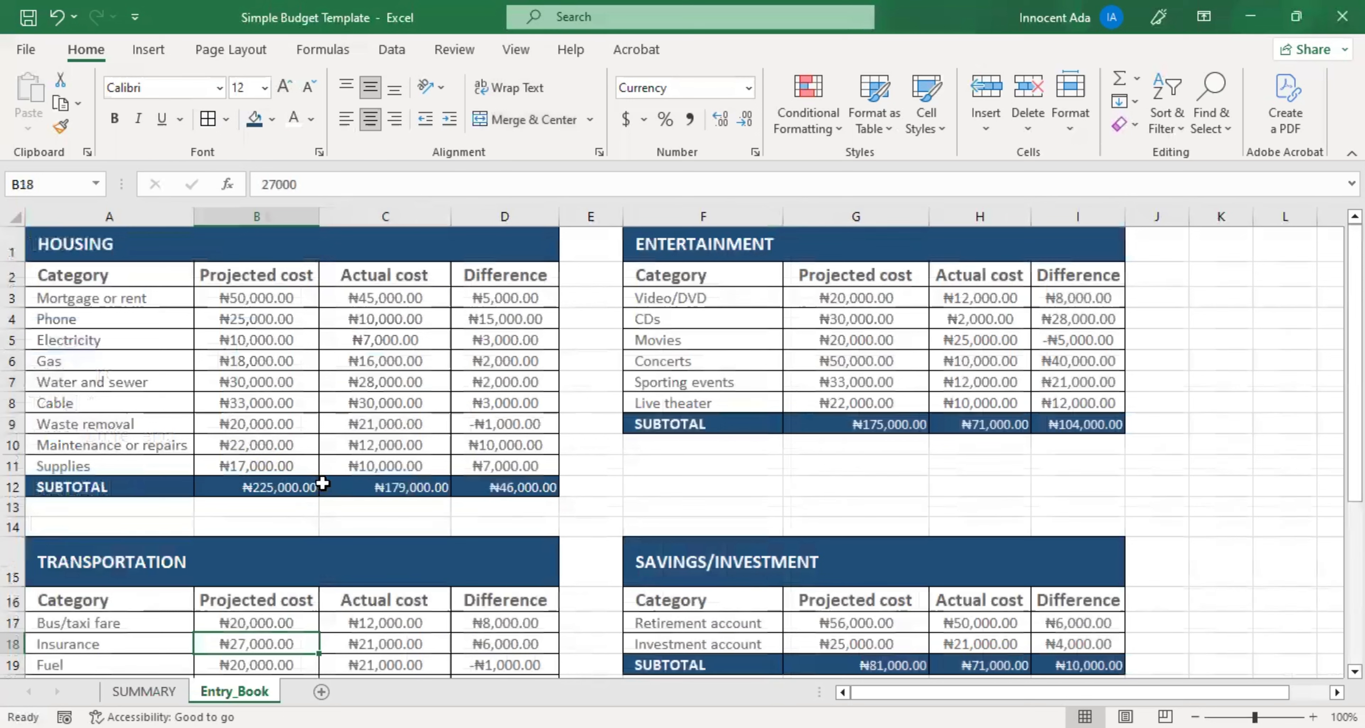
click(257, 506)
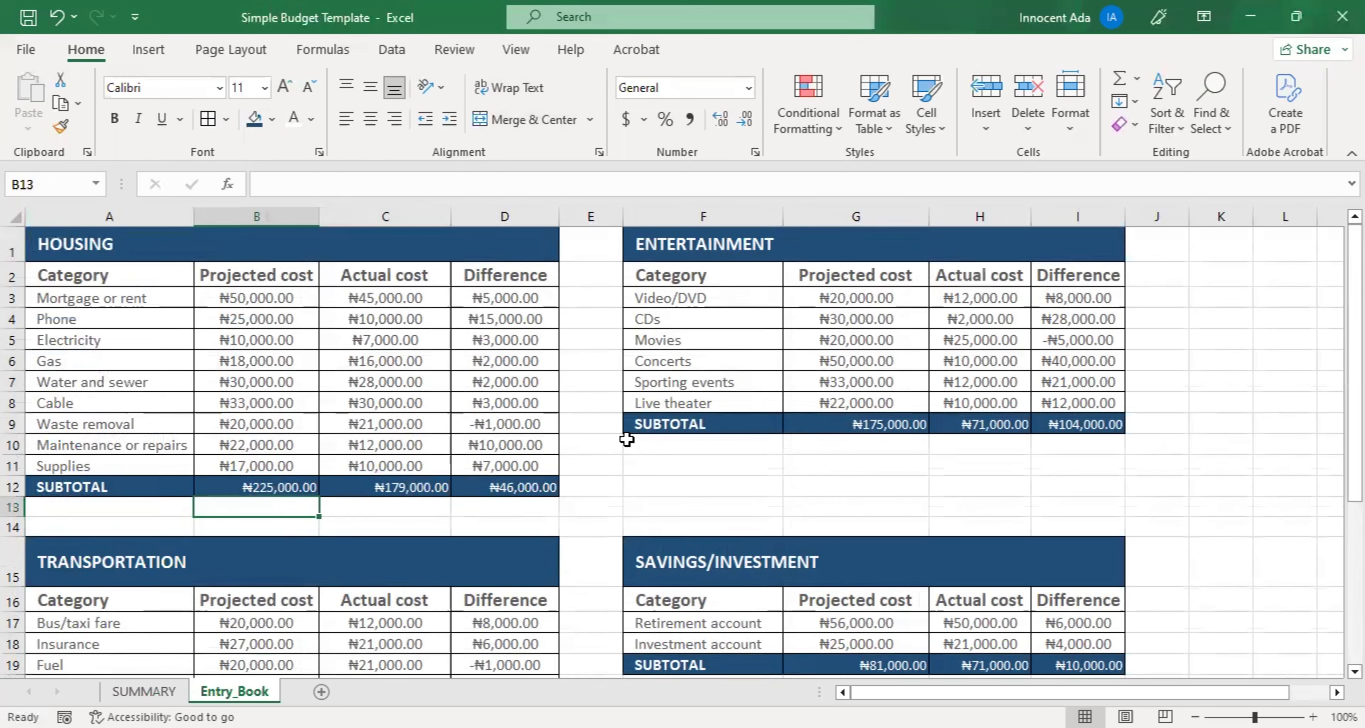
click(844, 421)
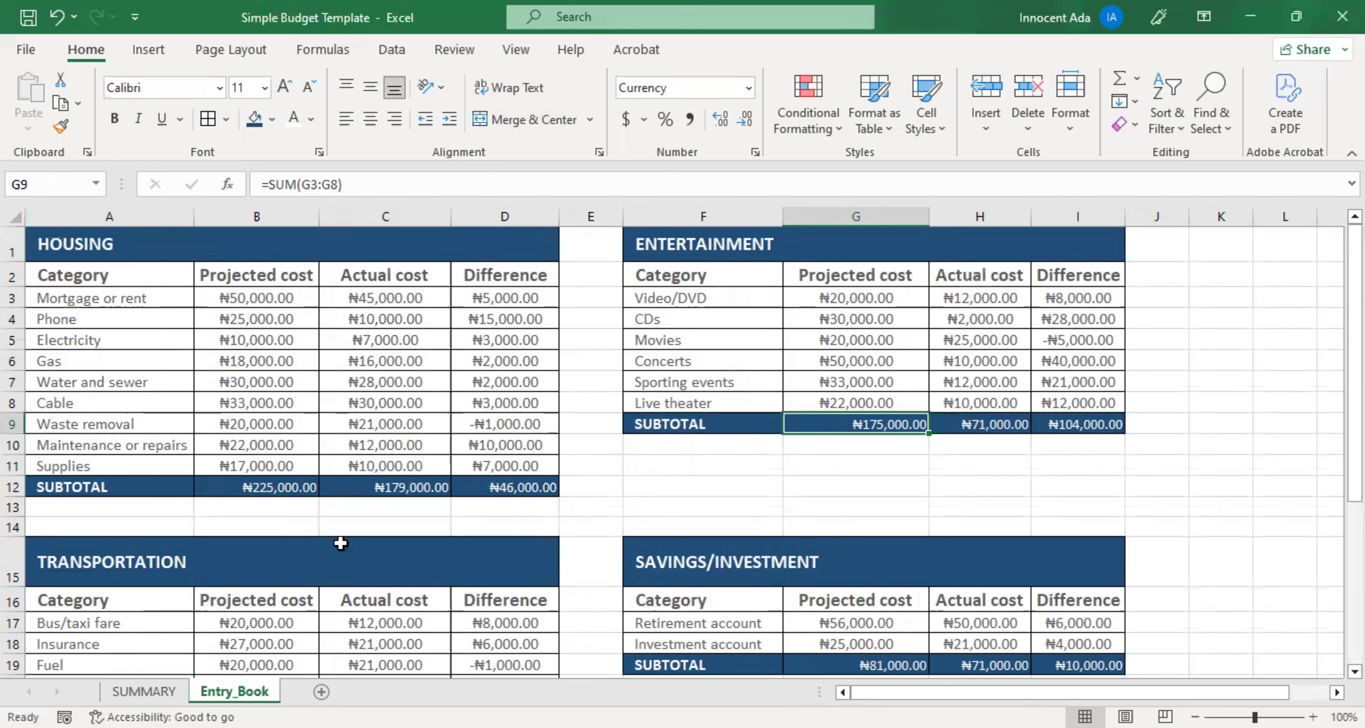
click(159, 691)
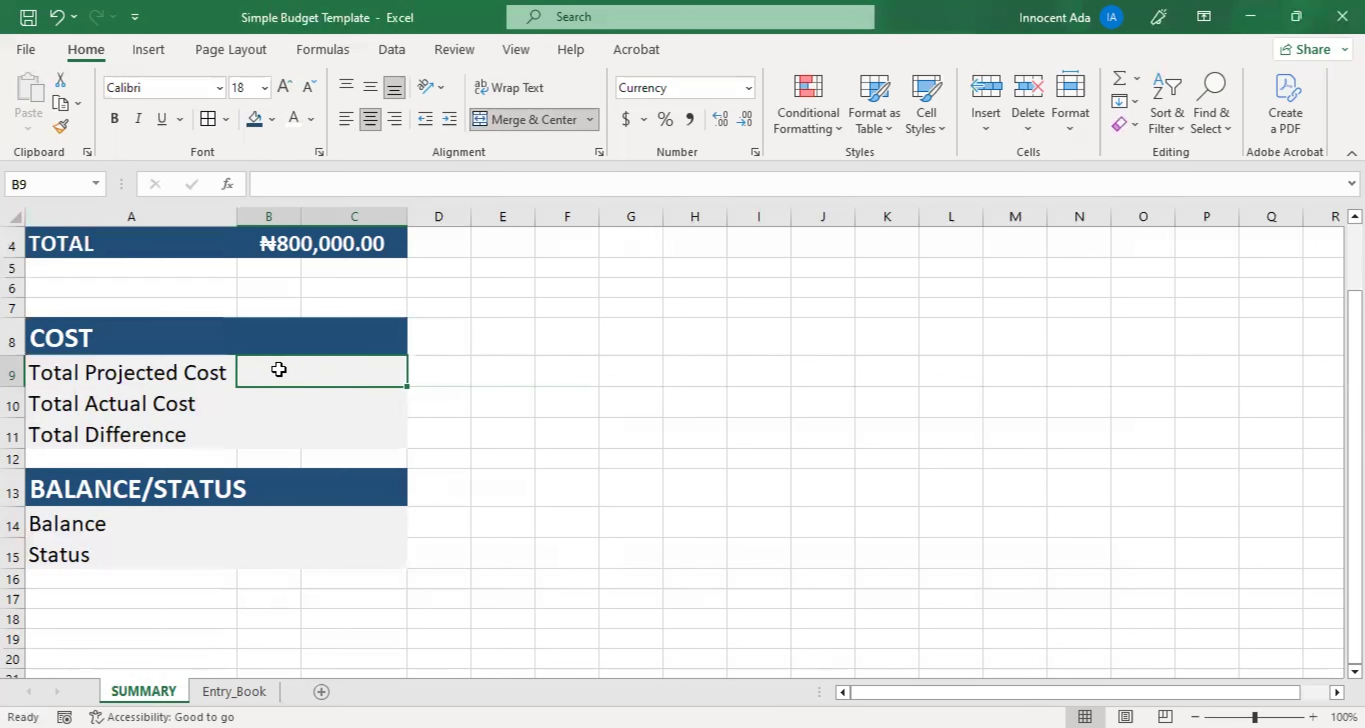
text(=)
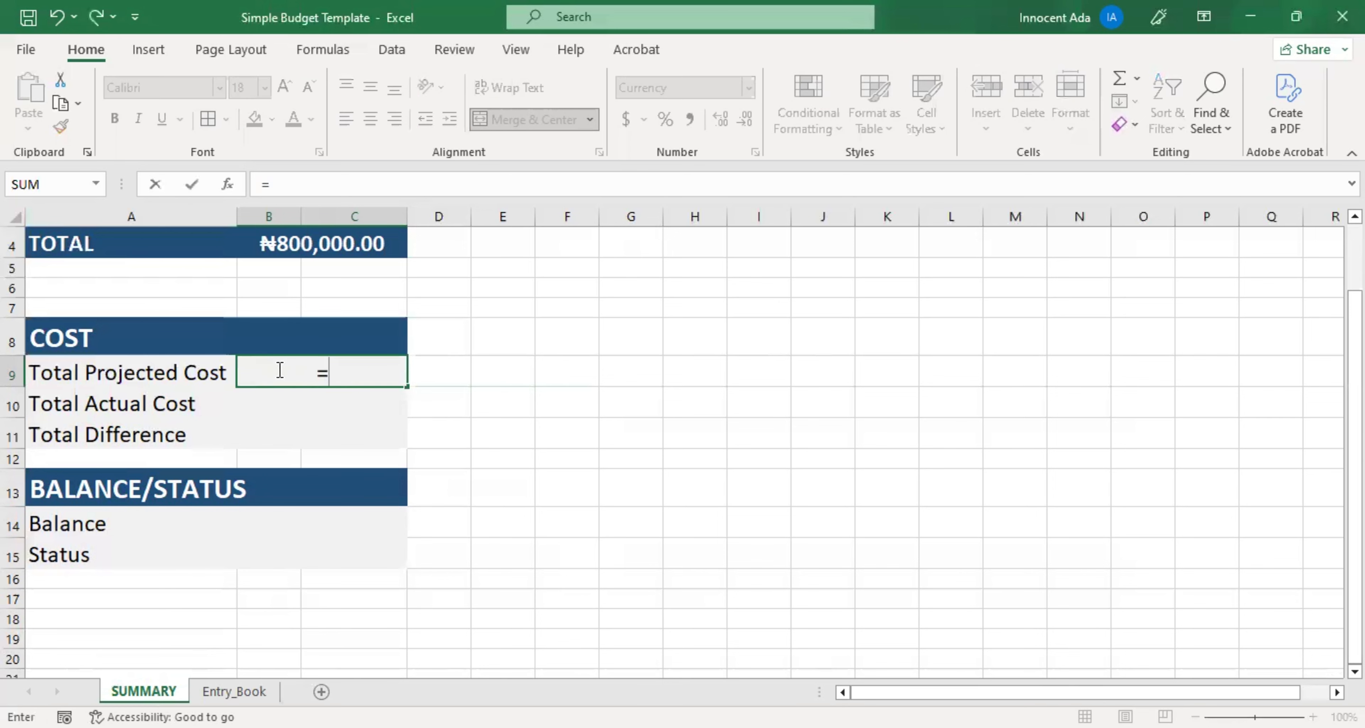
text(sum)
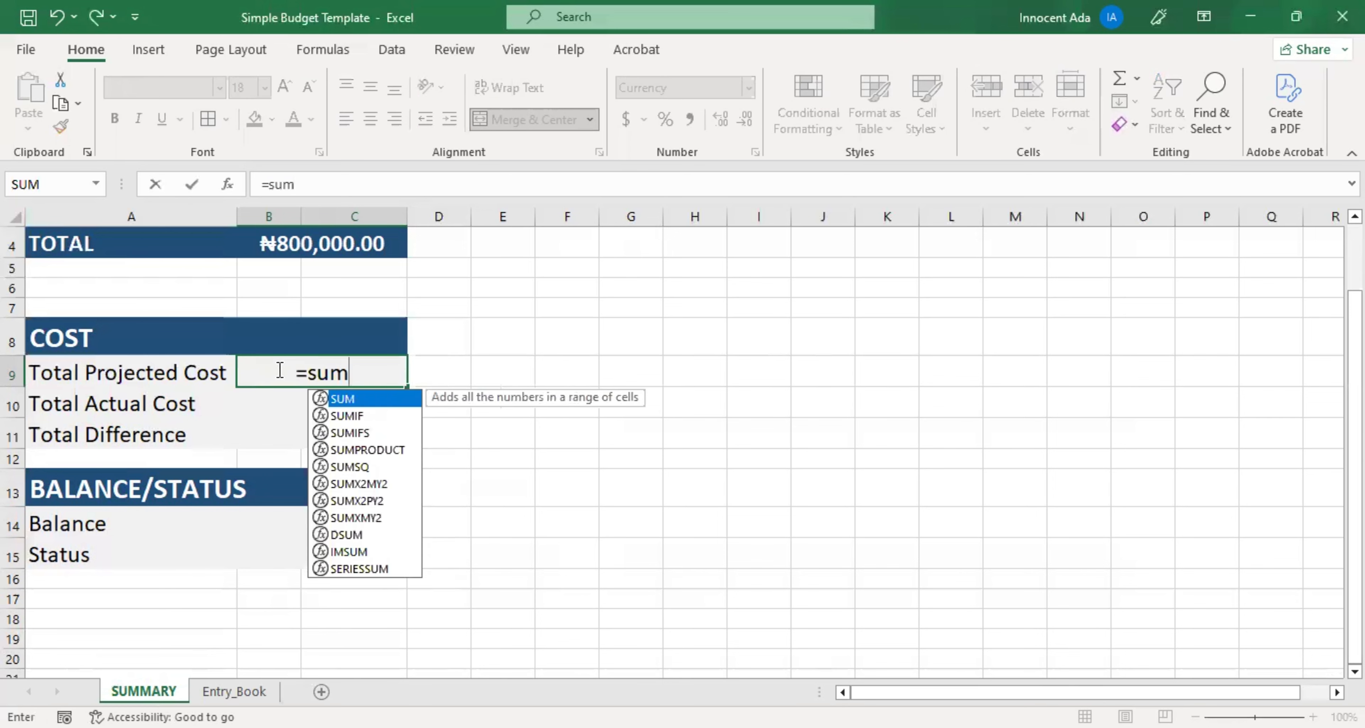
text(()
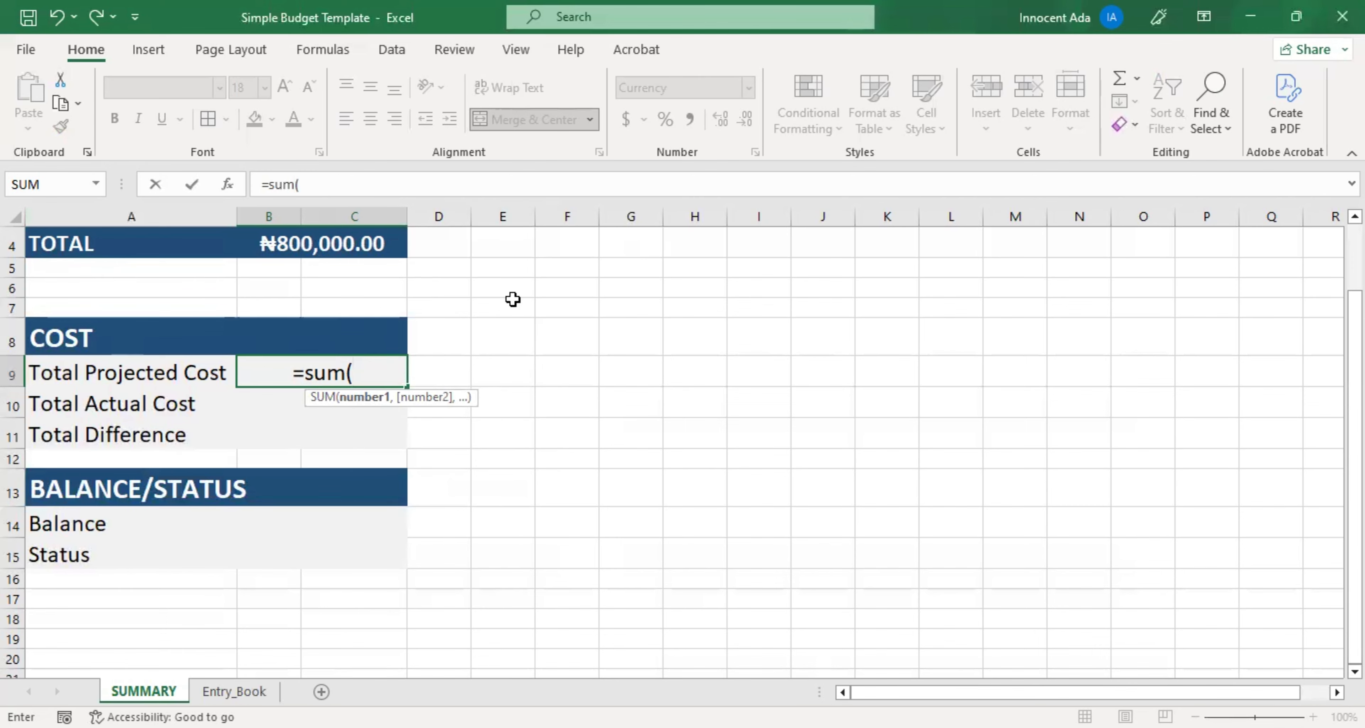
click(235, 692)
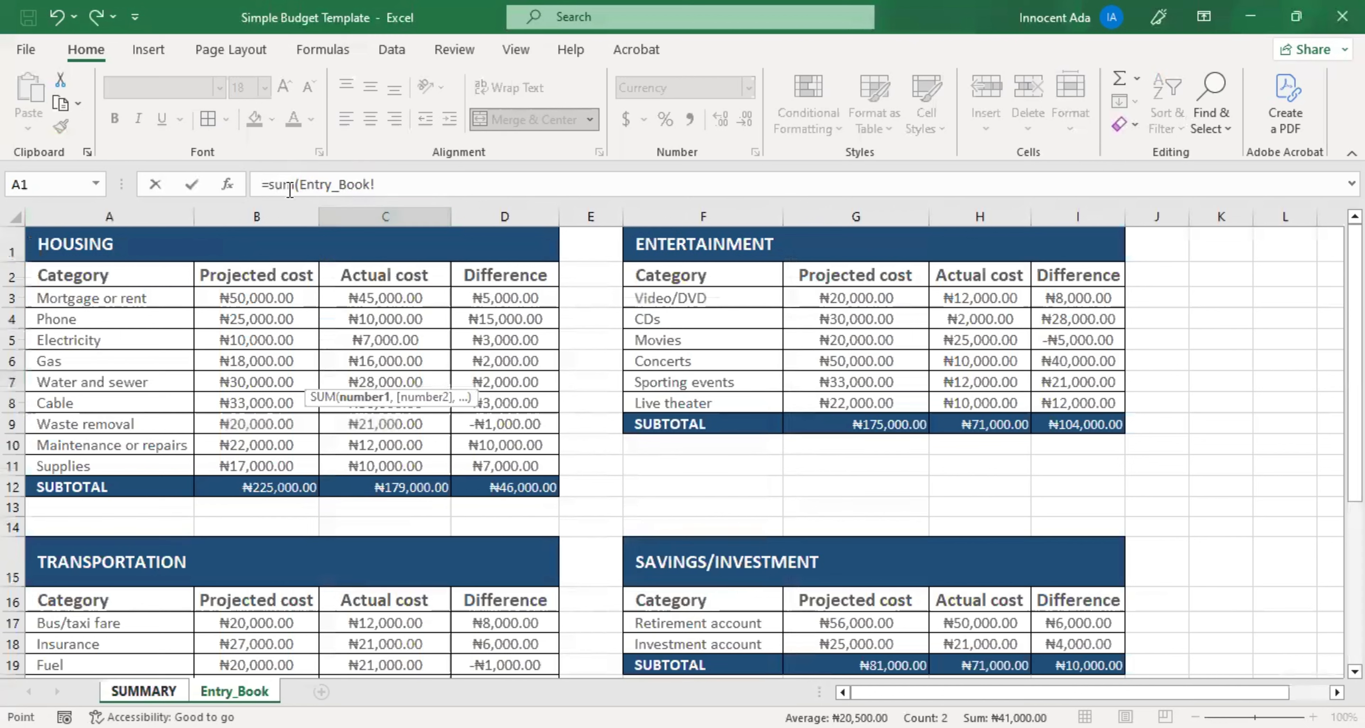
click(286, 486)
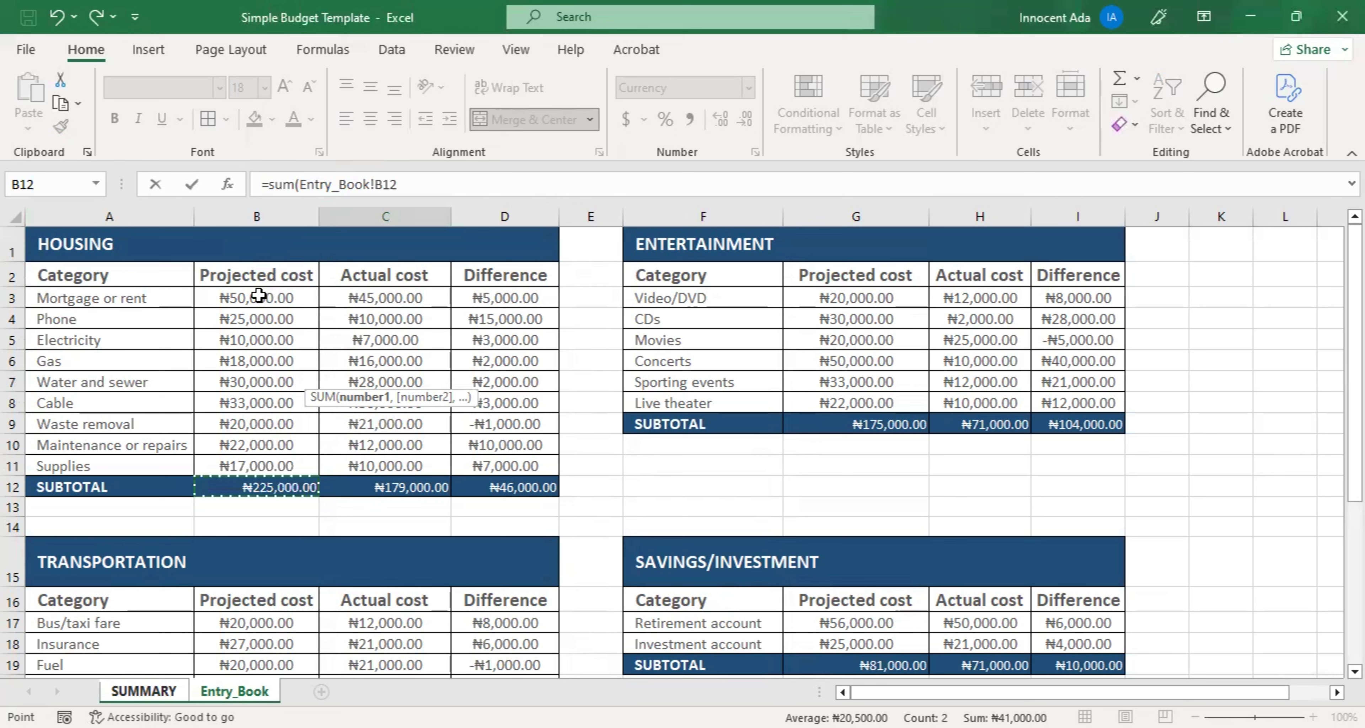
ctrl+click(854, 424)
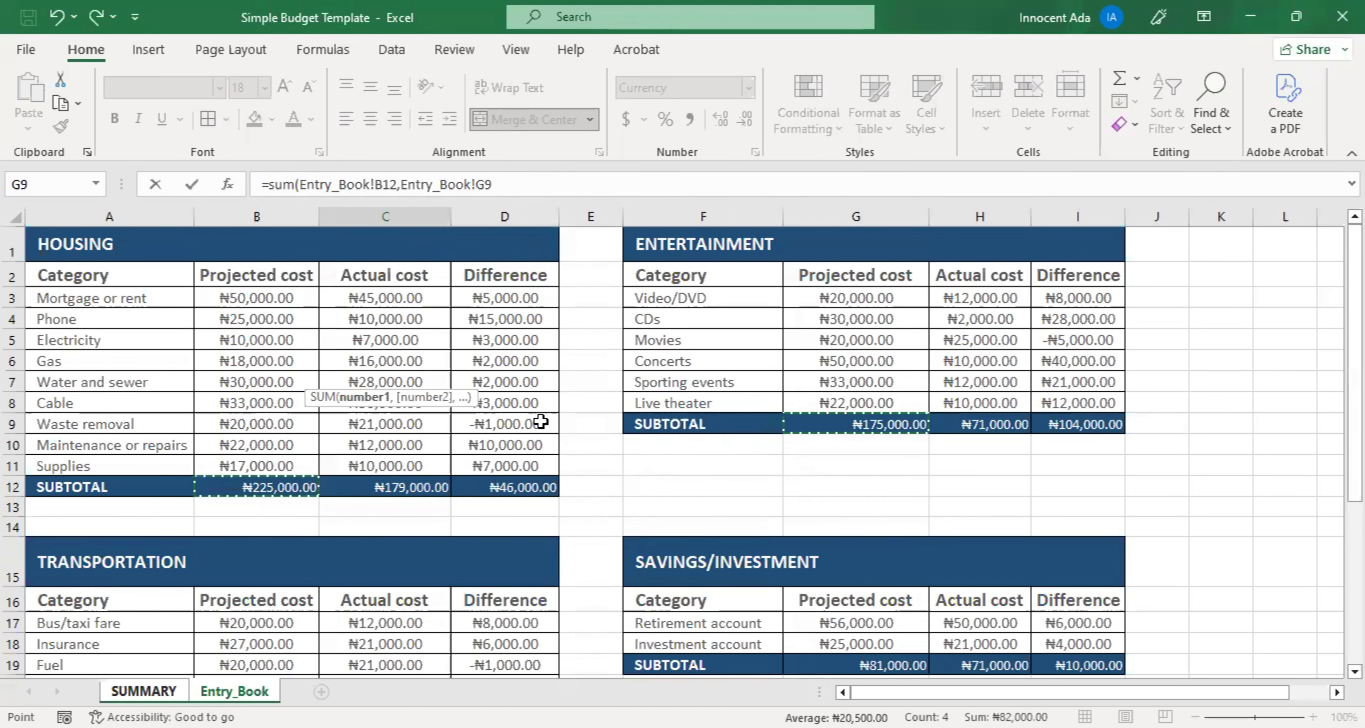
Add the Transportation and Savings/Investment projected subtotals, Entry_Book!B21 and Entry_Book!G19, to the Total Projected Cost formula.
scroll(493, 485, down, 2)
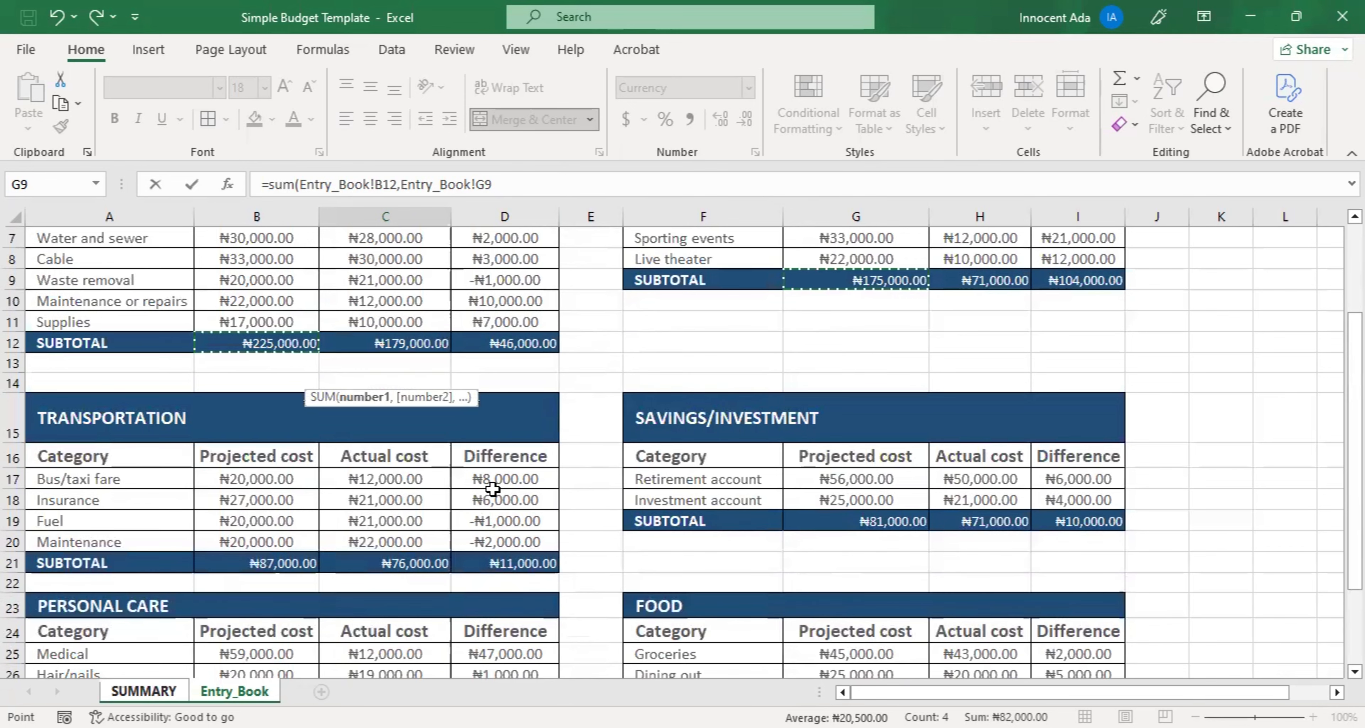
scroll(493, 488, down, 1)
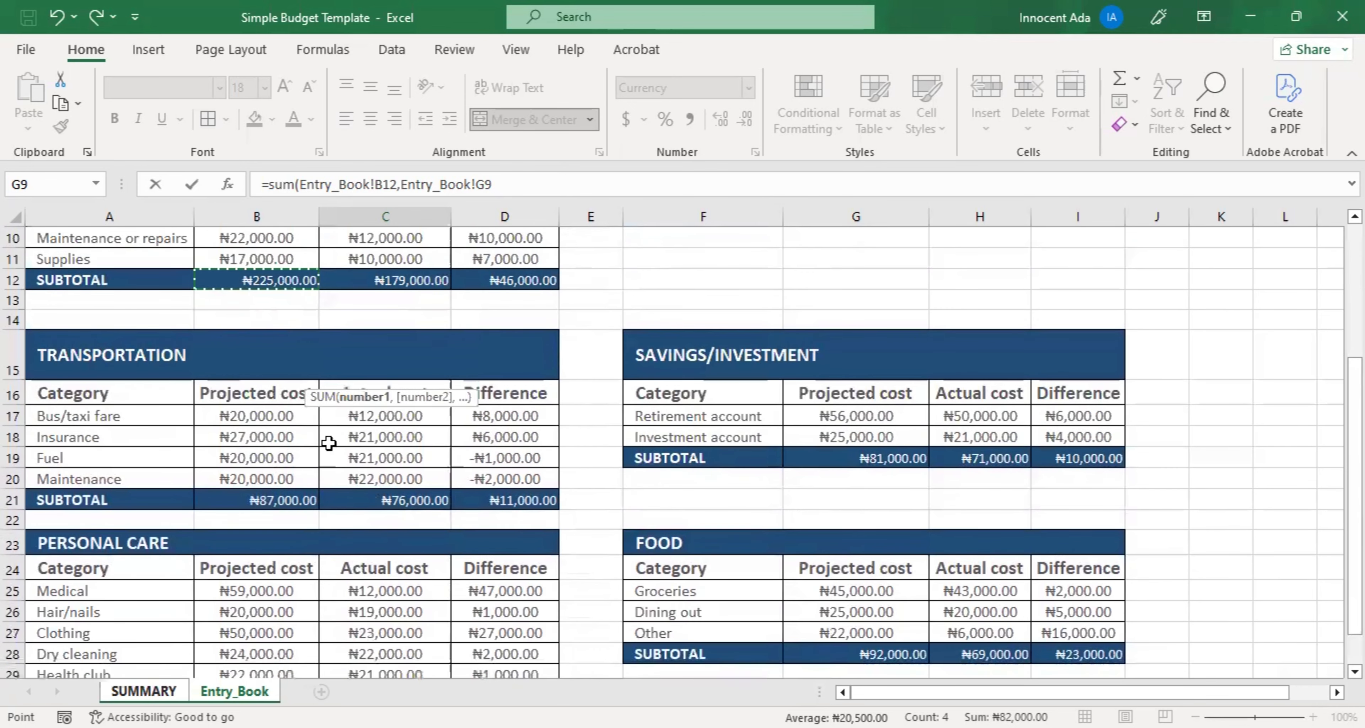
text(,)
click(293, 498)
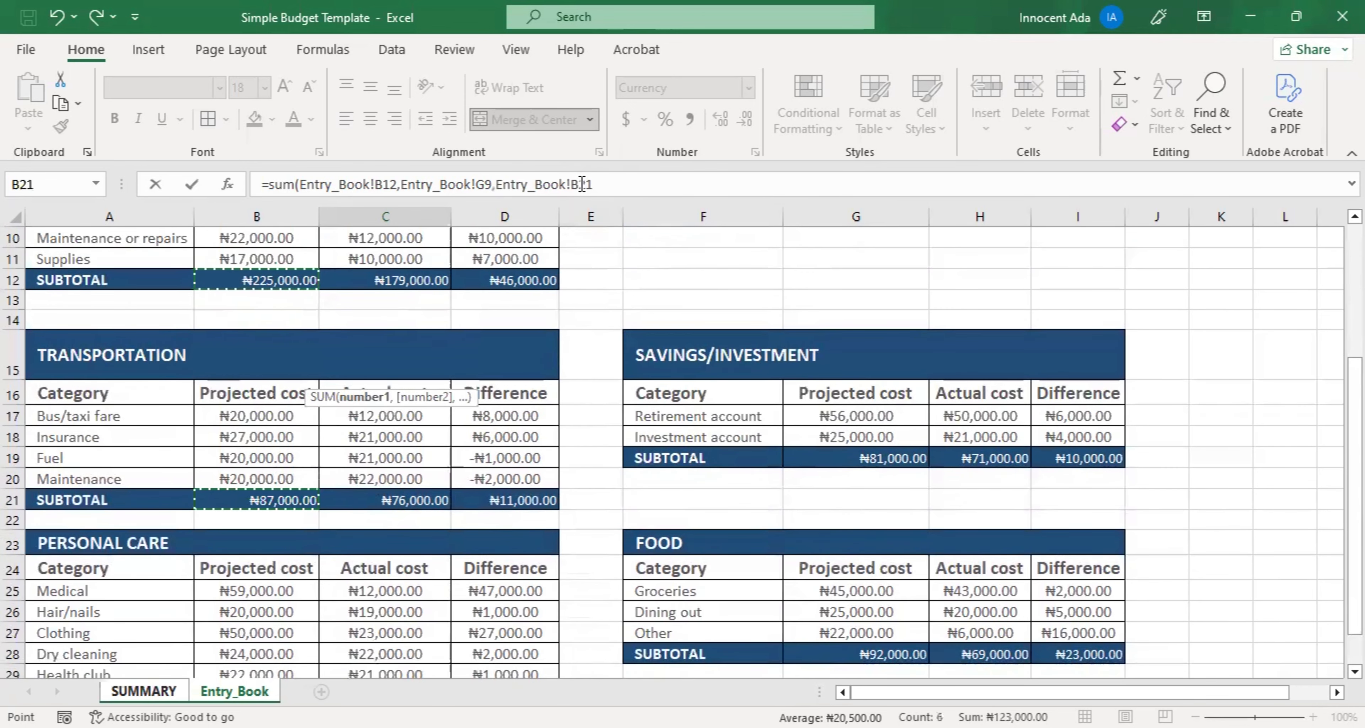
text(,)
click(851, 460)
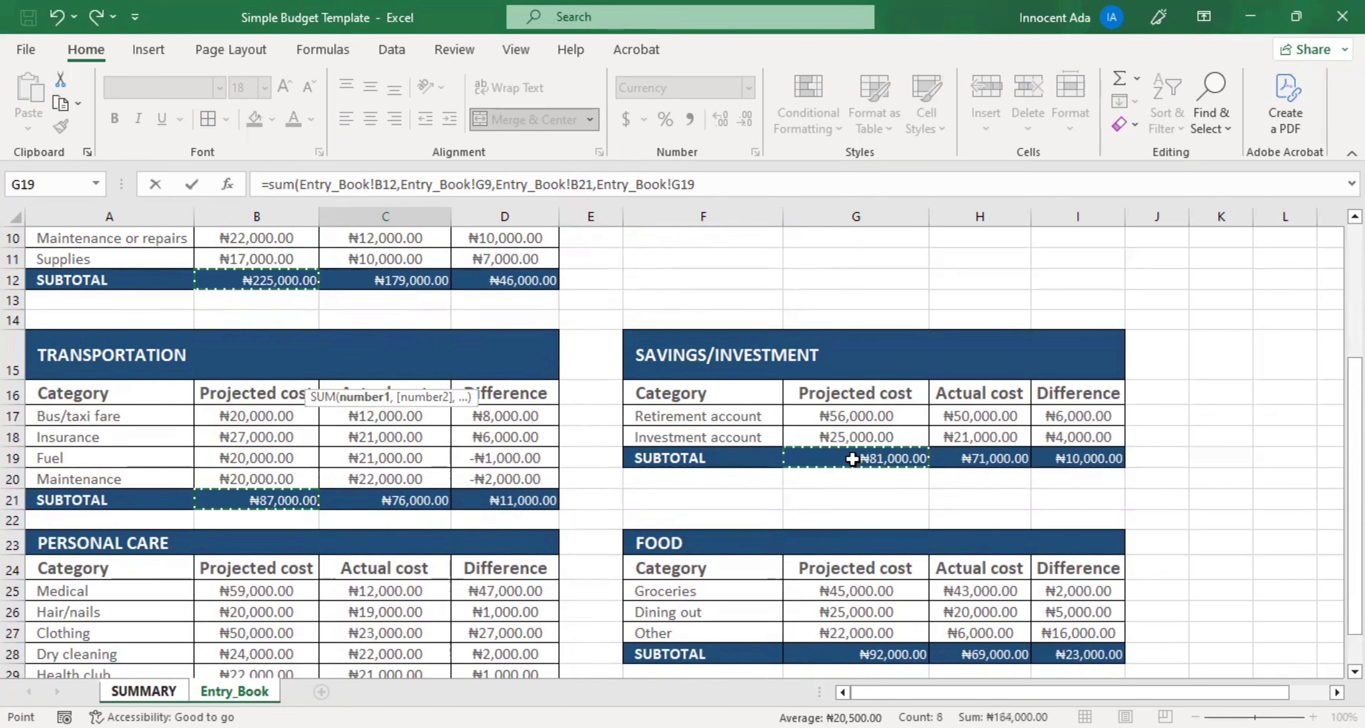
Complete the Total Projected Cost formula with the Food and Personal Care projected subtotals, Entry_Book!G28 and Entry_Book!B30.
text(,)
click(869, 651)
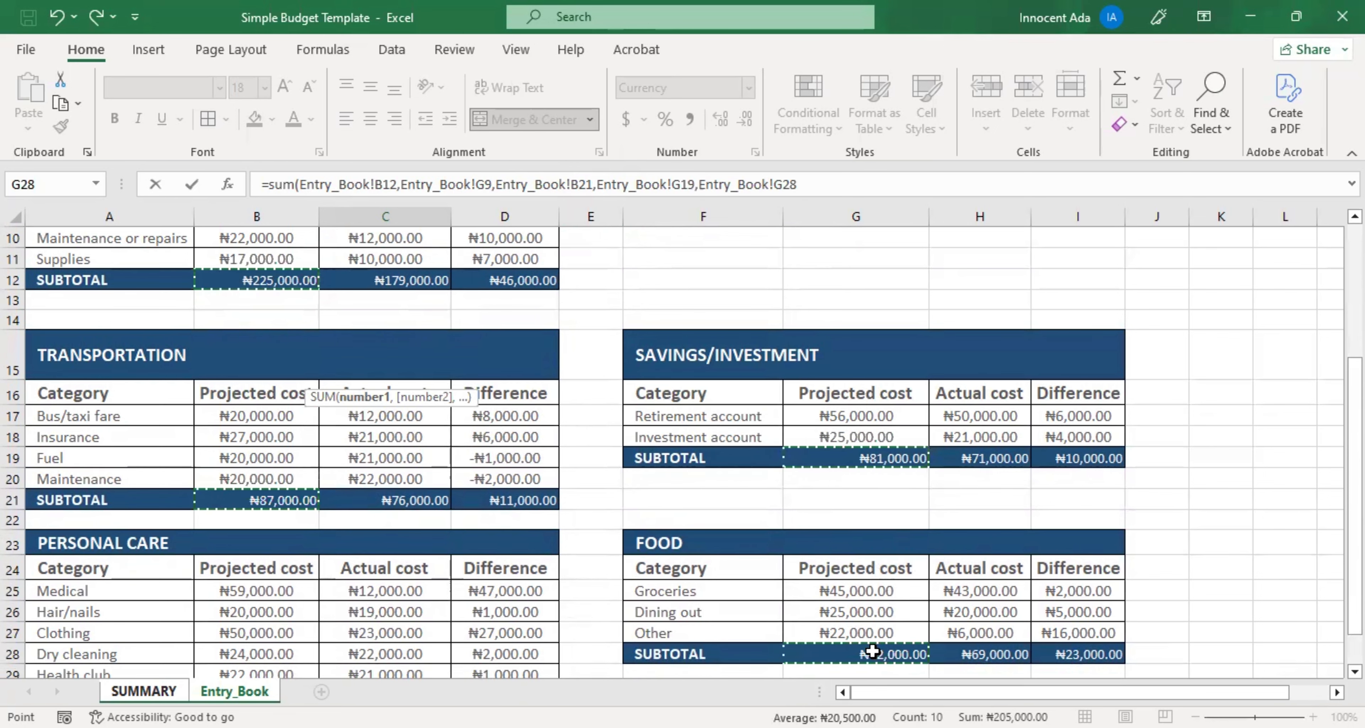
scroll(459, 585, down, 1)
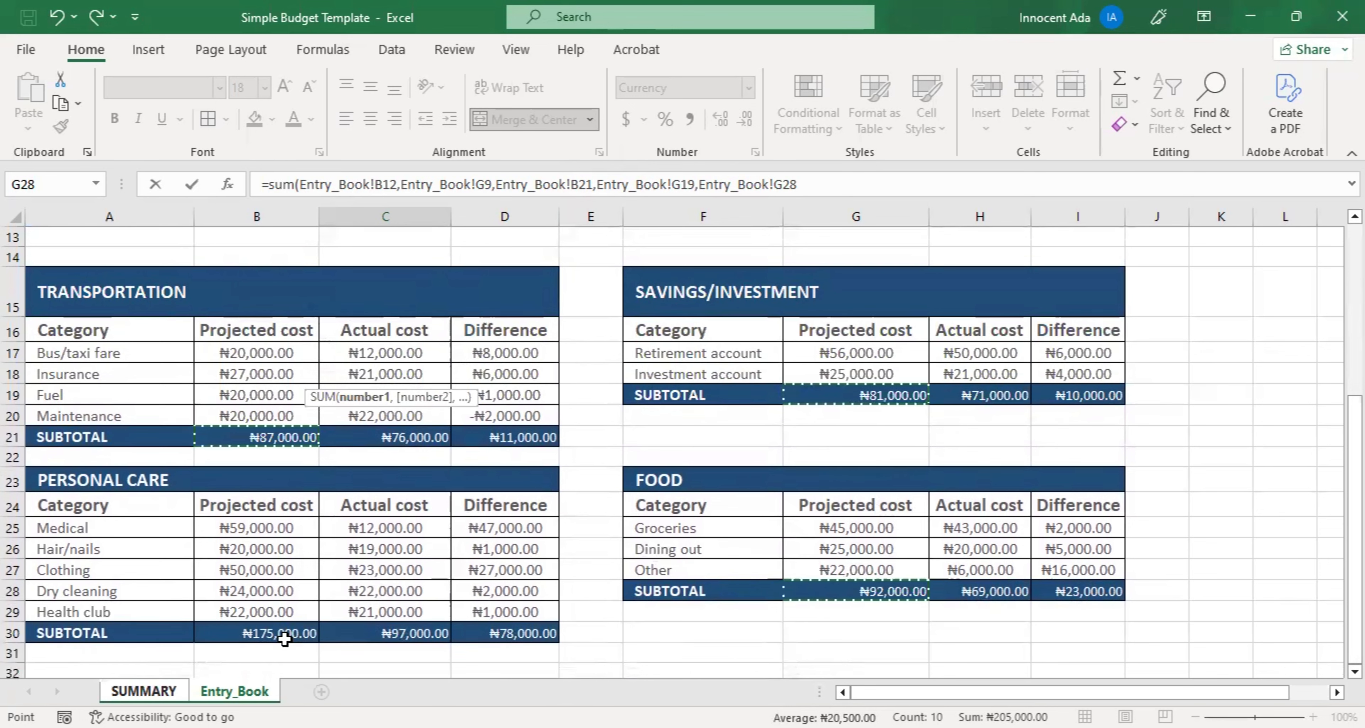
text(,)
click(284, 636)
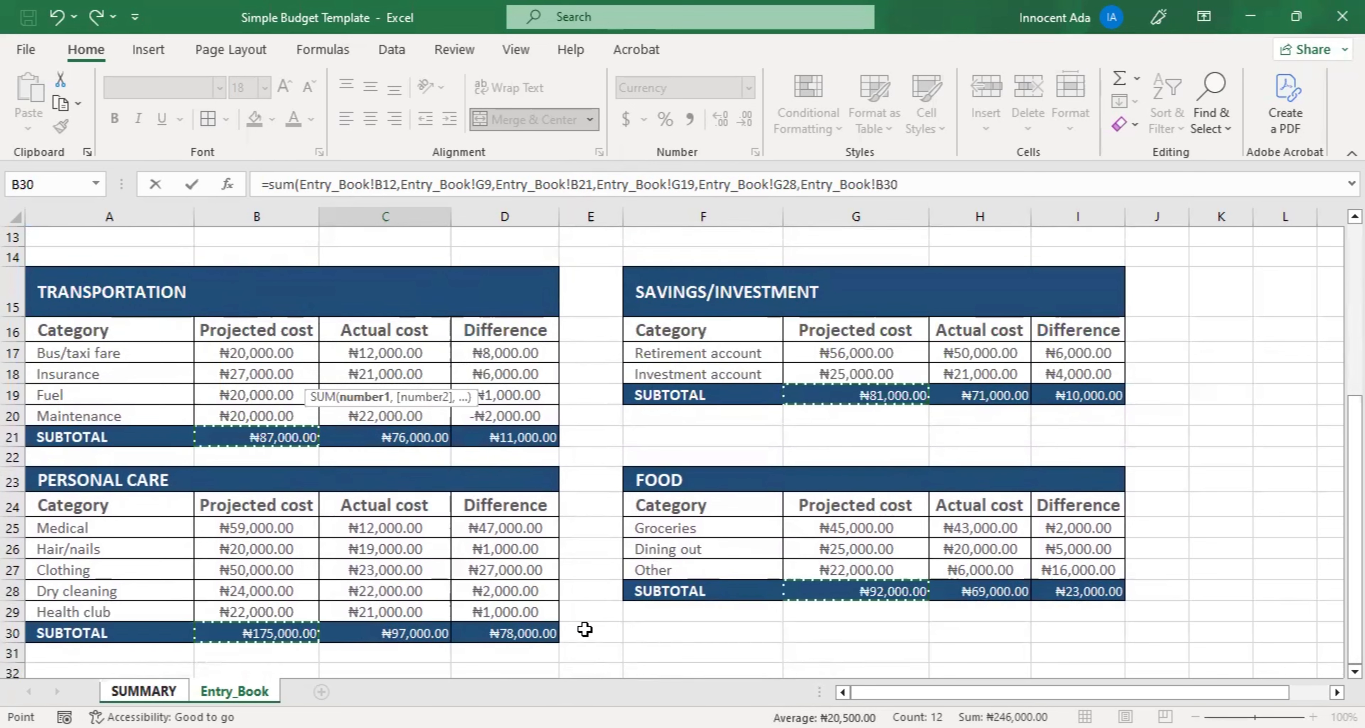
text())
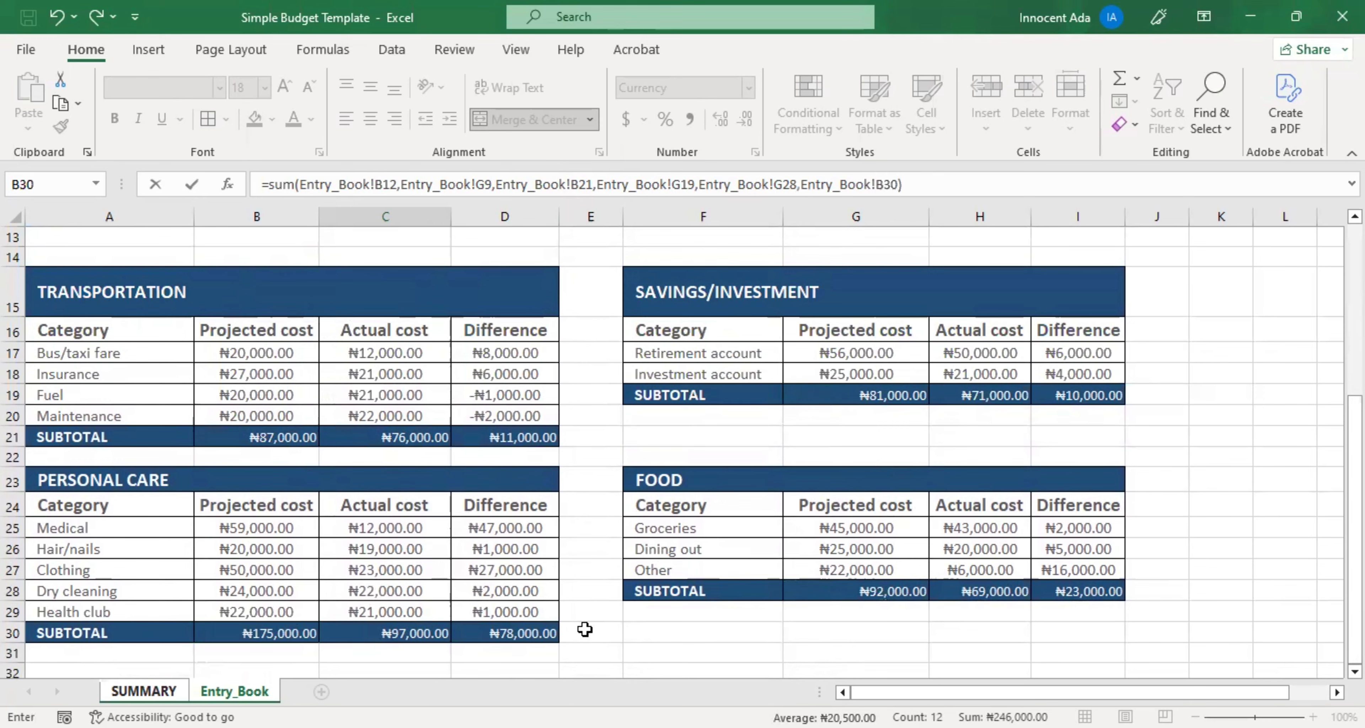
key(Return)
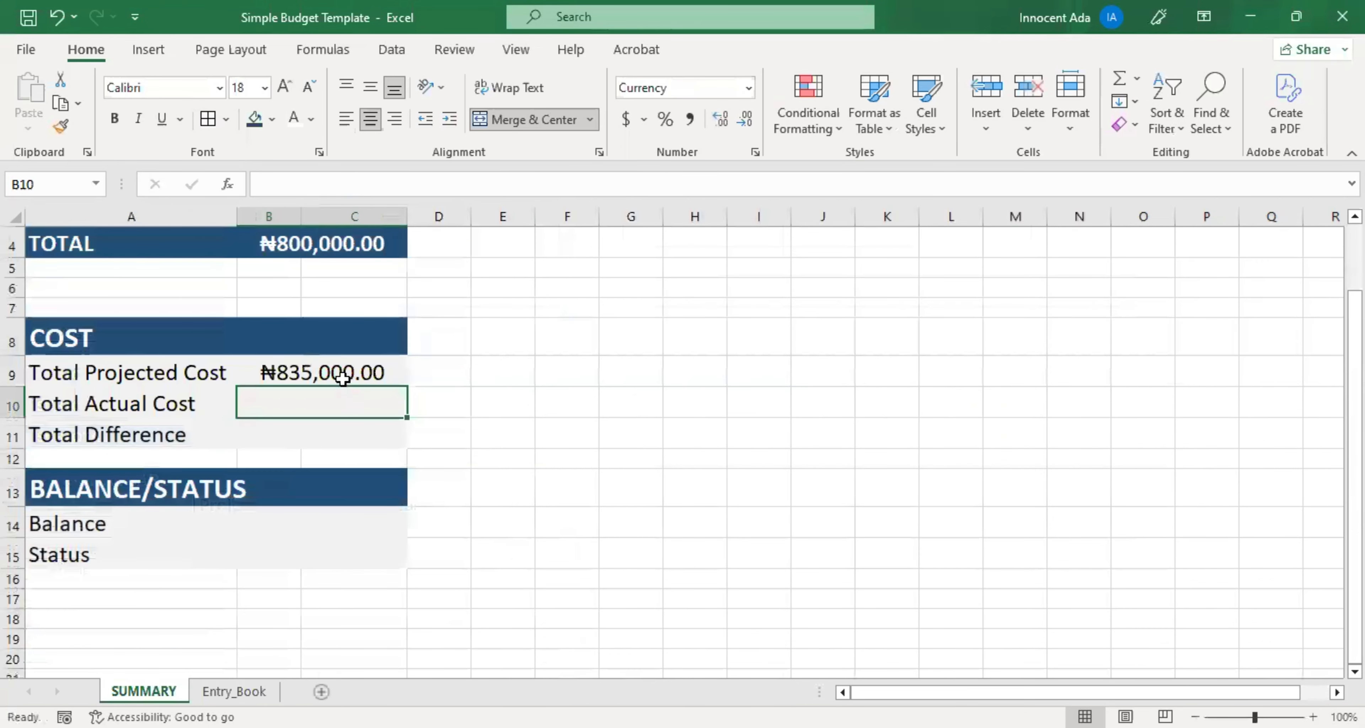
click(342, 378)
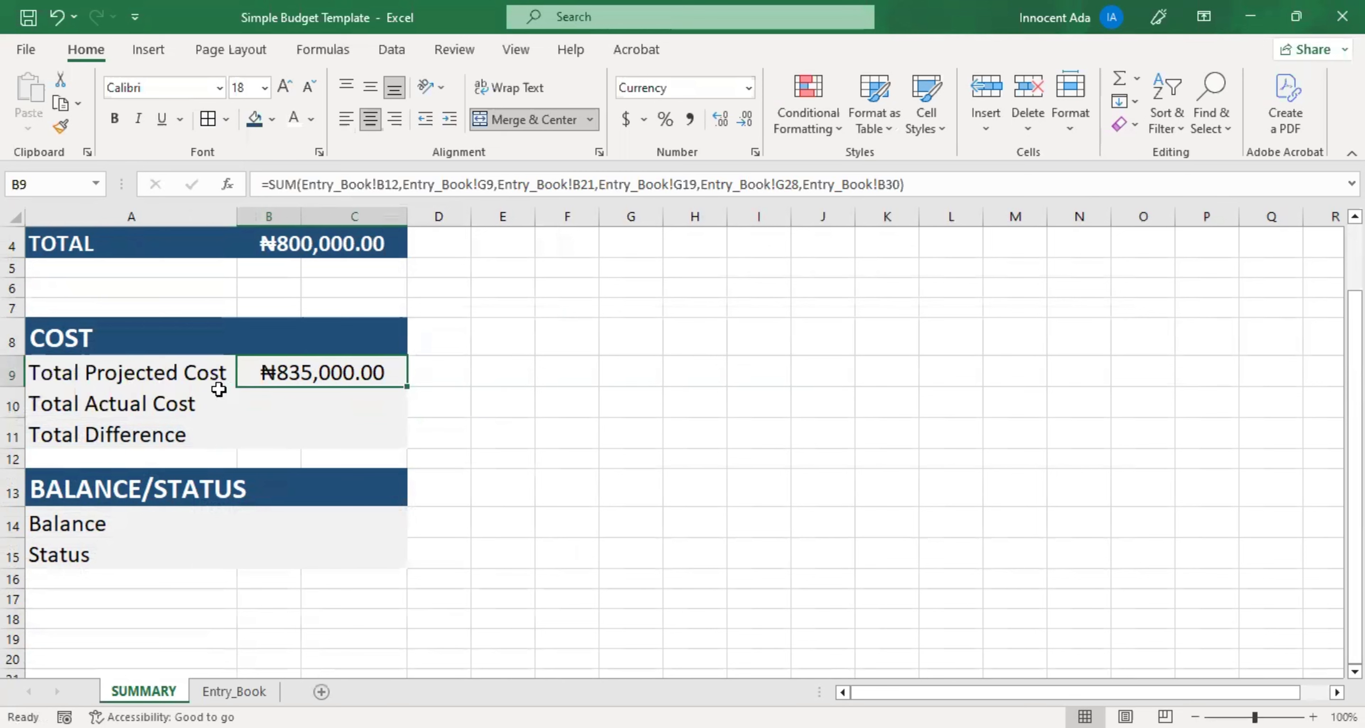
Start a SUM formula for Total Actual Cost in B10 of SUMMARY with the Housing actual subtotal, Entry_Book!C12.
click(289, 404)
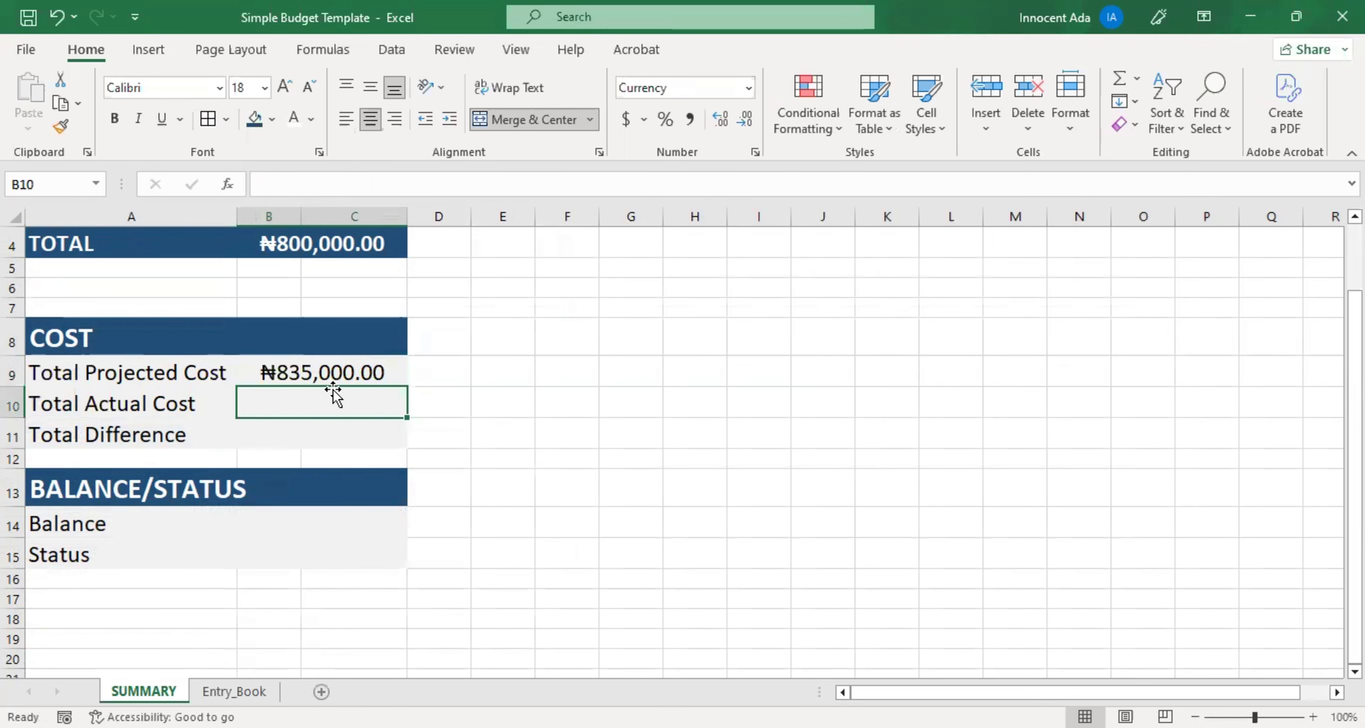
text(=)
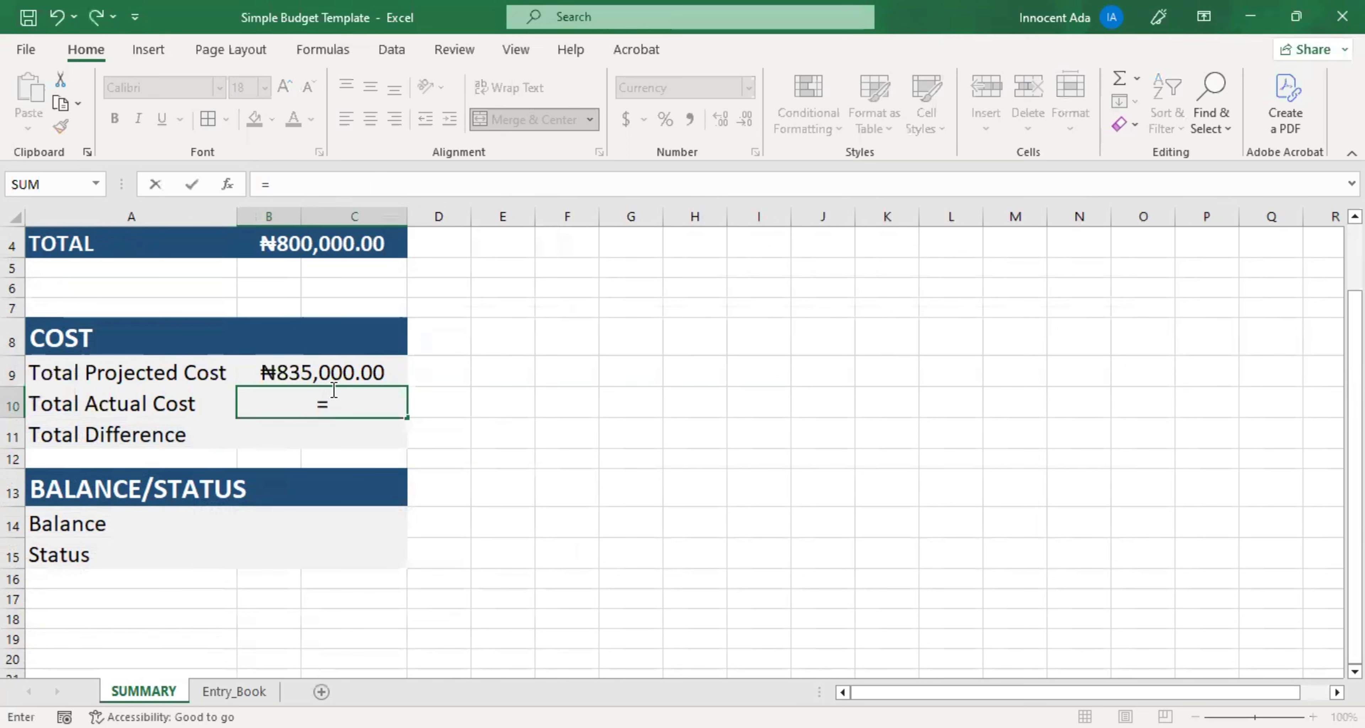
text(sum)
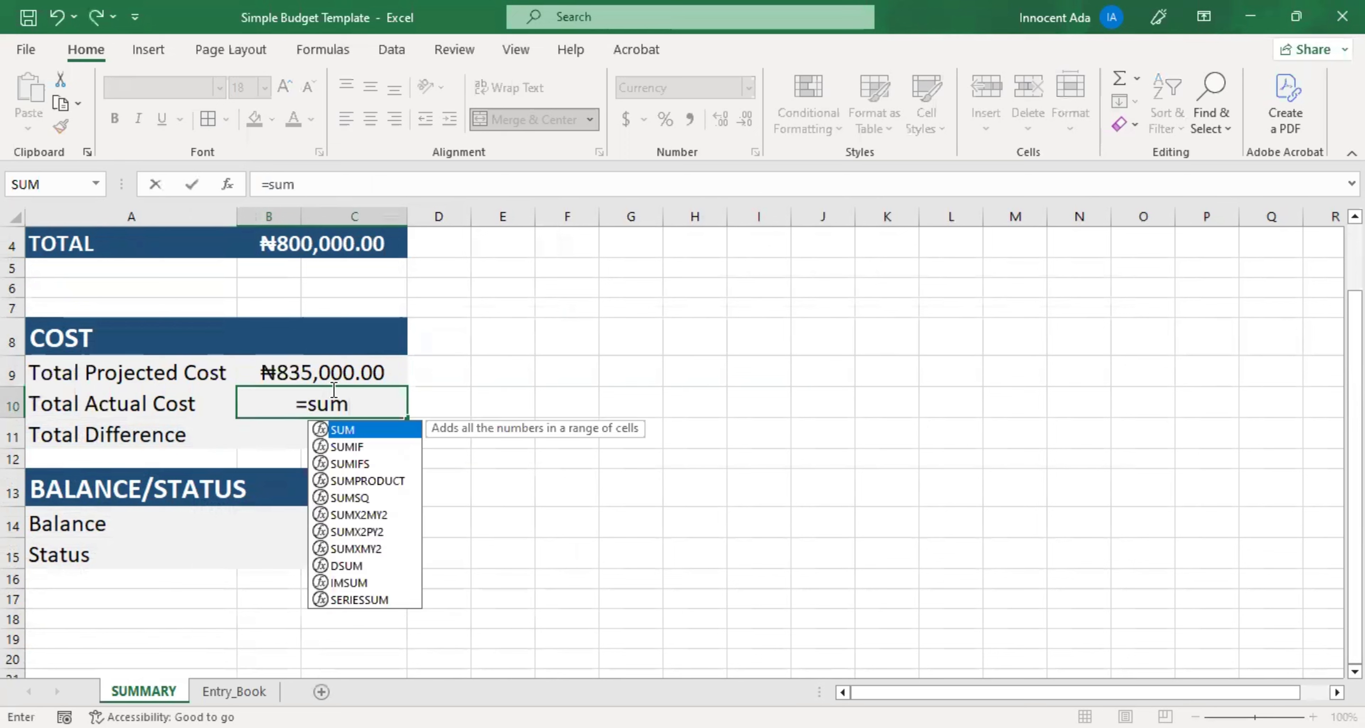
text(()
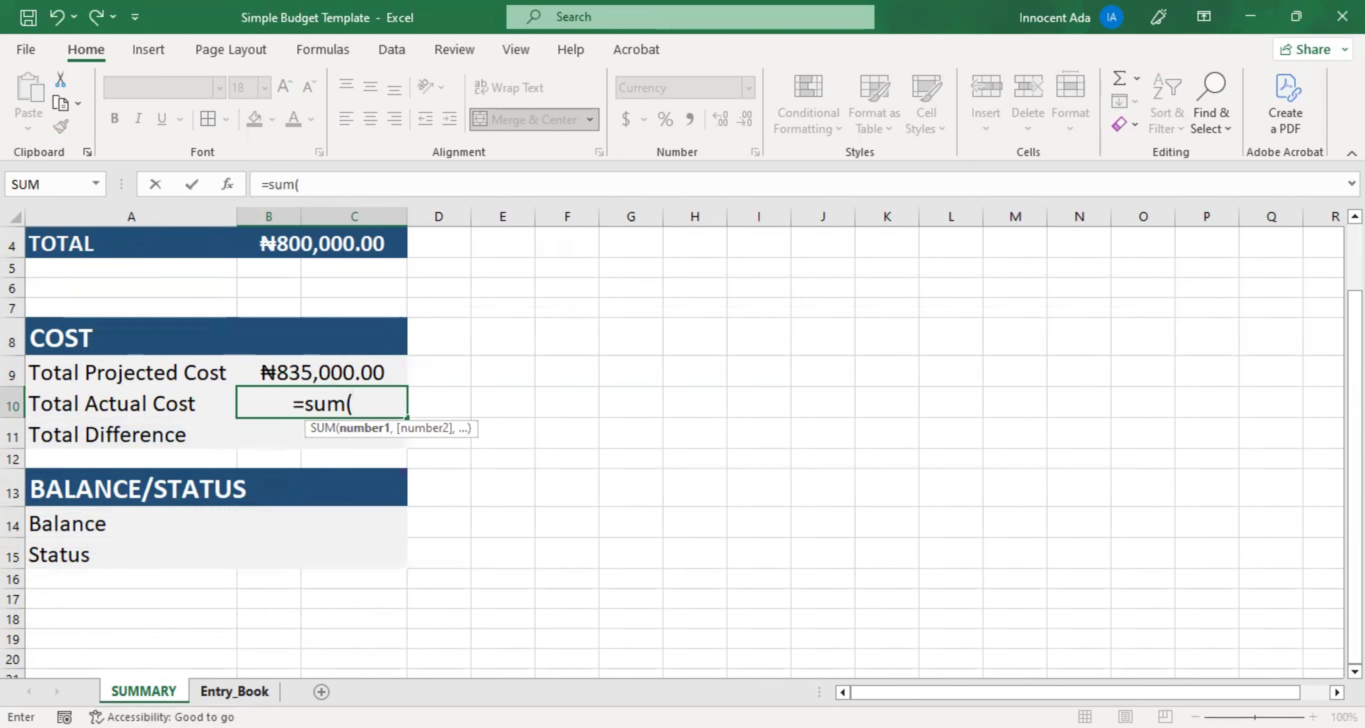
click(235, 691)
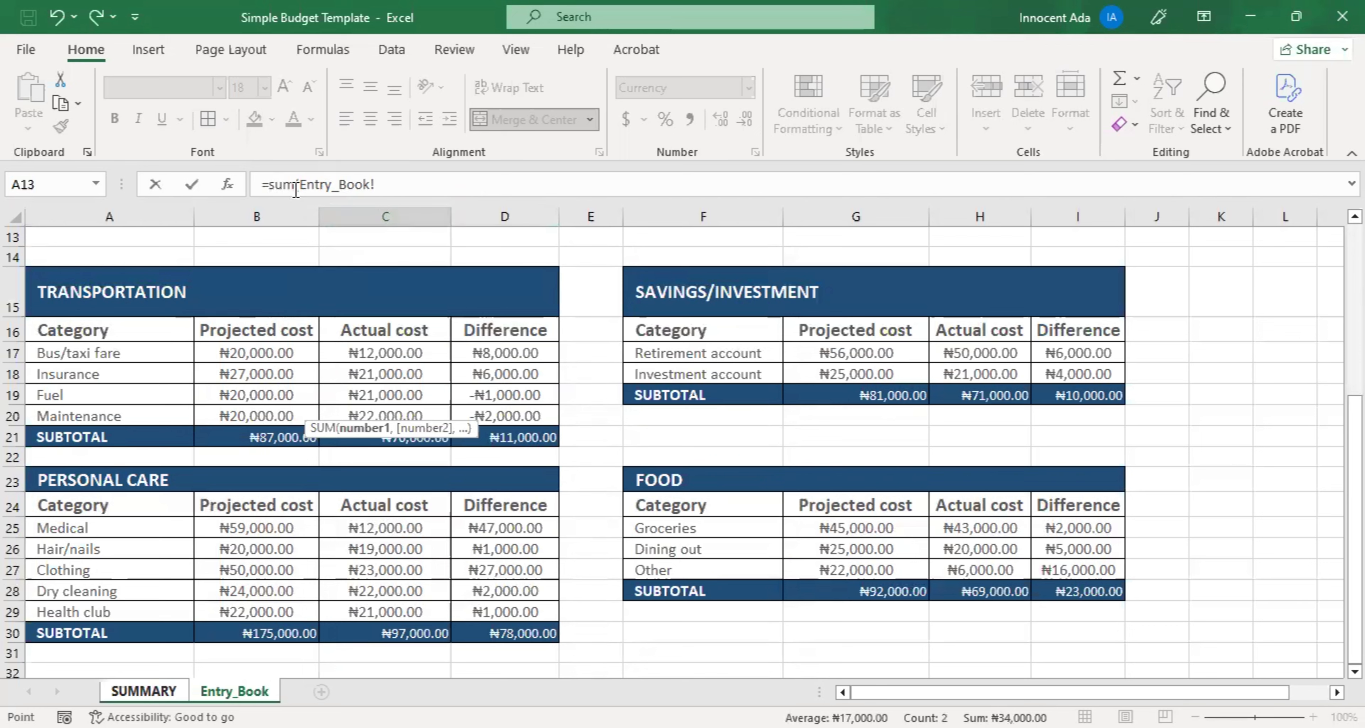
scroll(389, 518, up, 4)
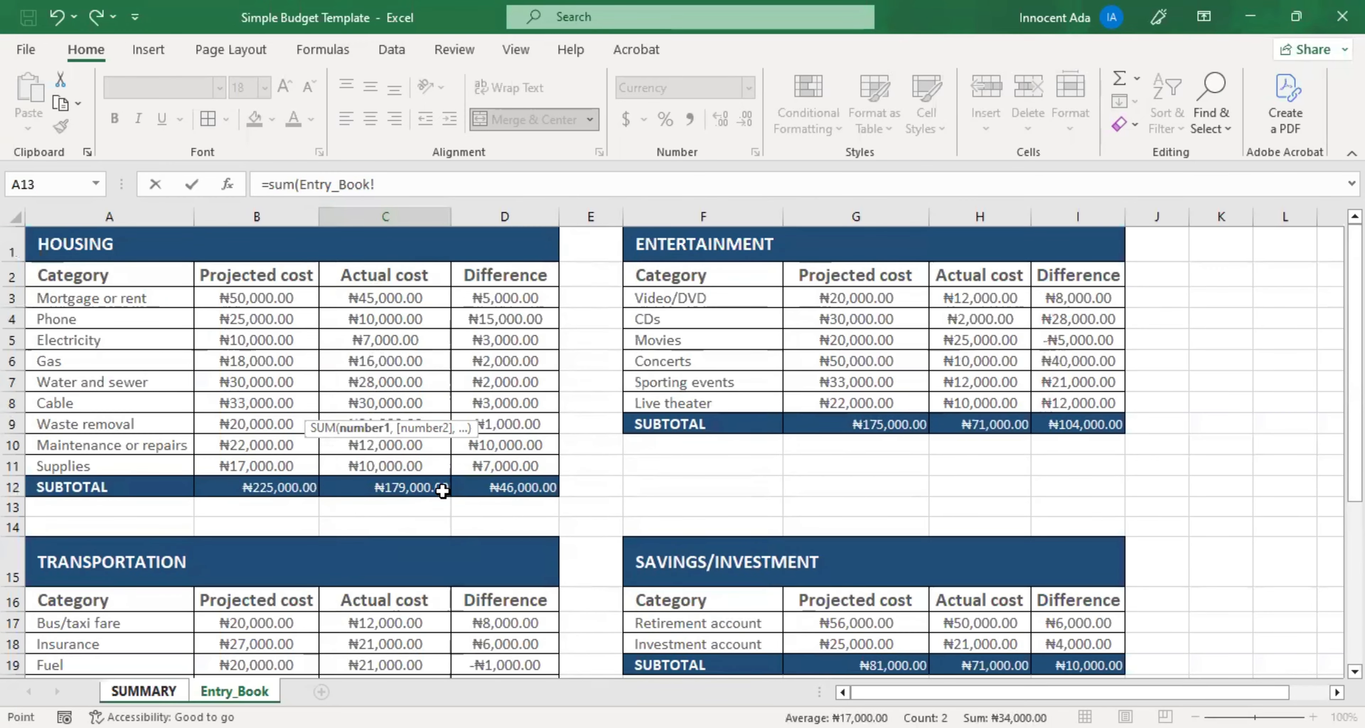
click(416, 489)
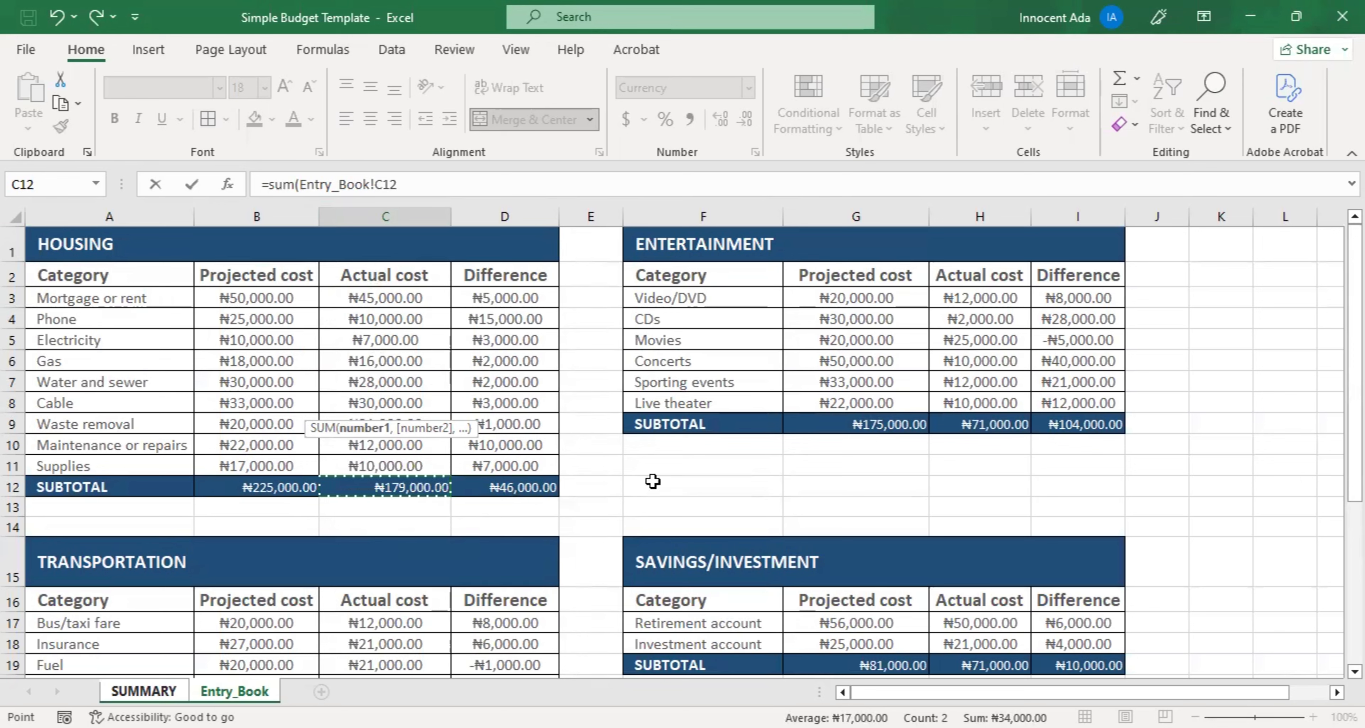
Add the Entertainment, Savings/Investment and Transportation actual subtotals, Entry_Book!H9, Entry_Book!H19 and Entry_Book!C21, to the Total Actual Cost formula.
text(,)
click(957, 424)
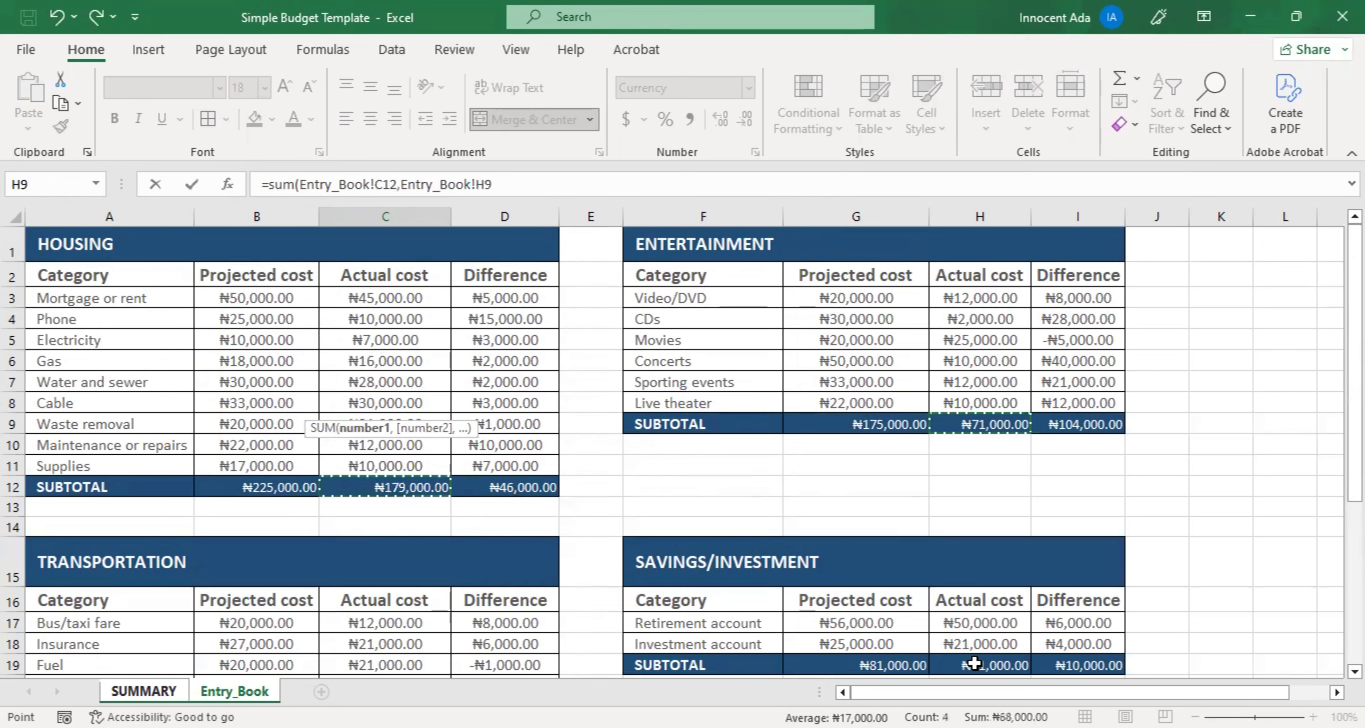
text(,)
click(975, 664)
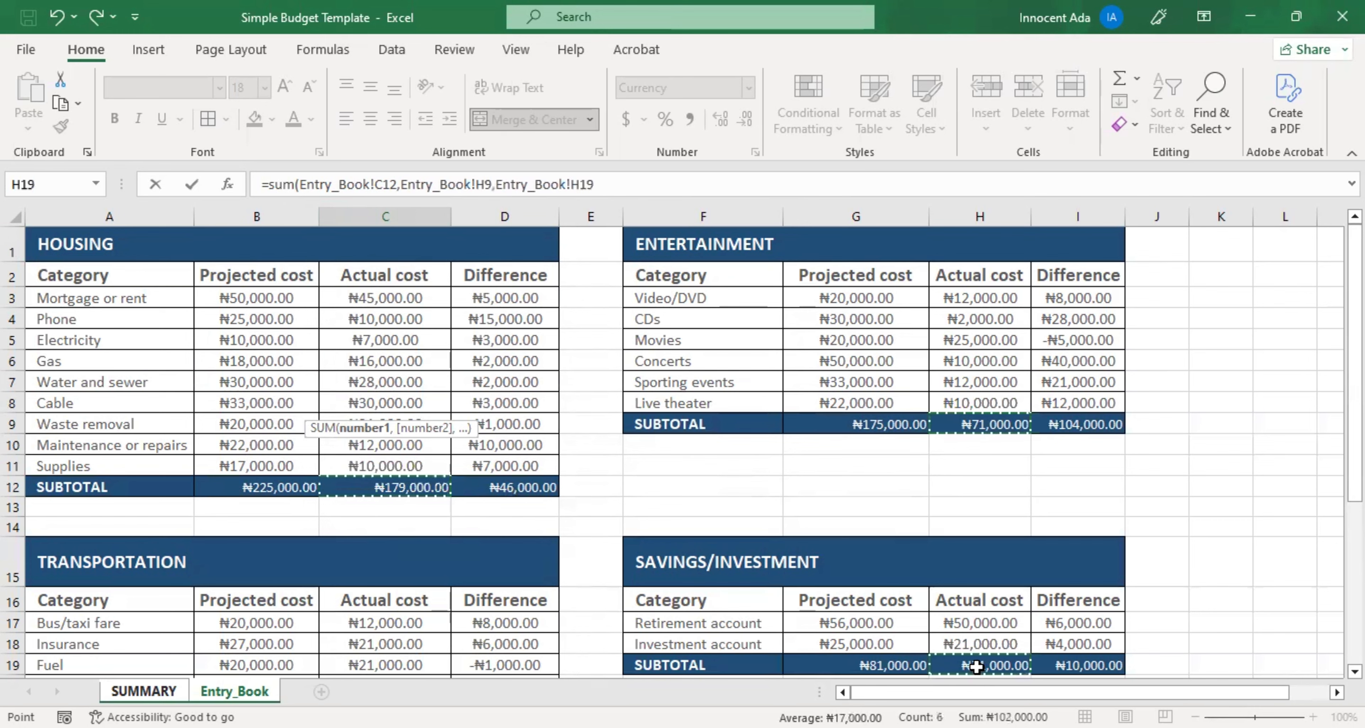
scroll(387, 561, down, 4)
ctrl+click(392, 437)
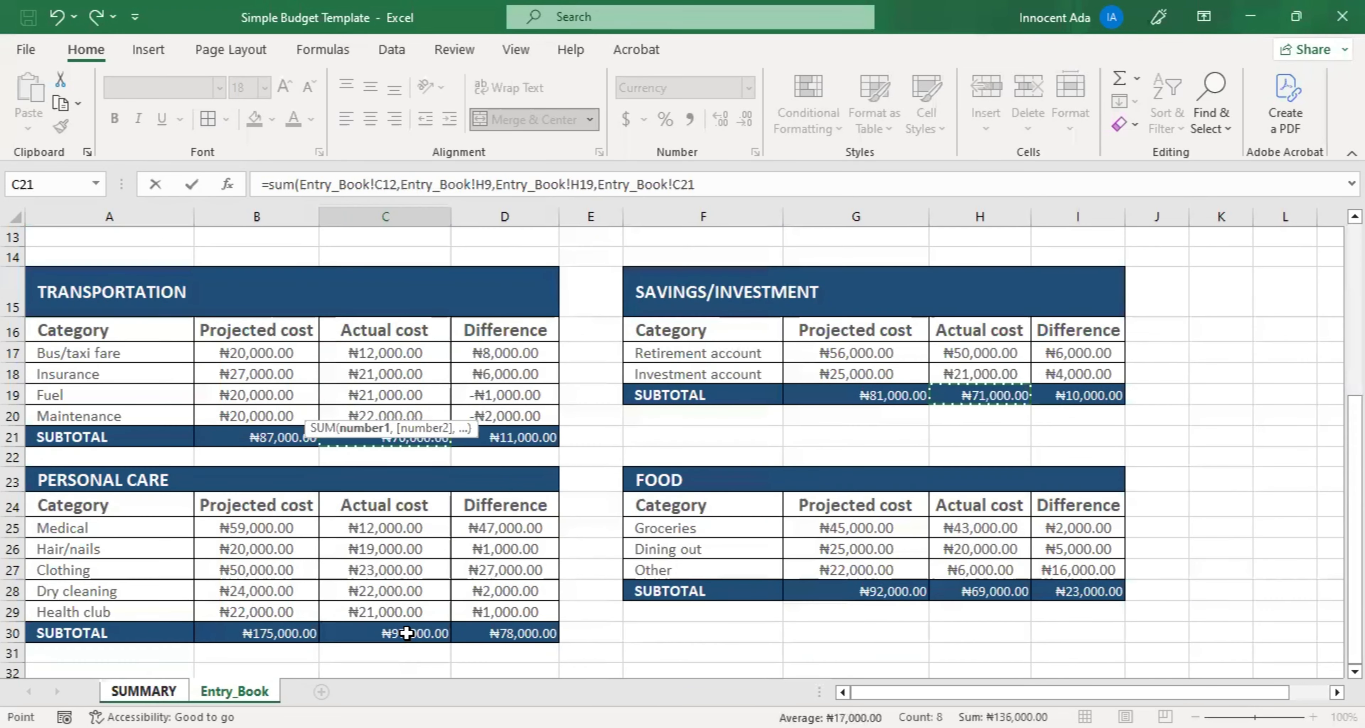
Complete the Total Actual Cost formula with the Personal Care and Food actual subtotals, Entry_Book!C30 and Entry_Book!H28.
text(,)
click(407, 633)
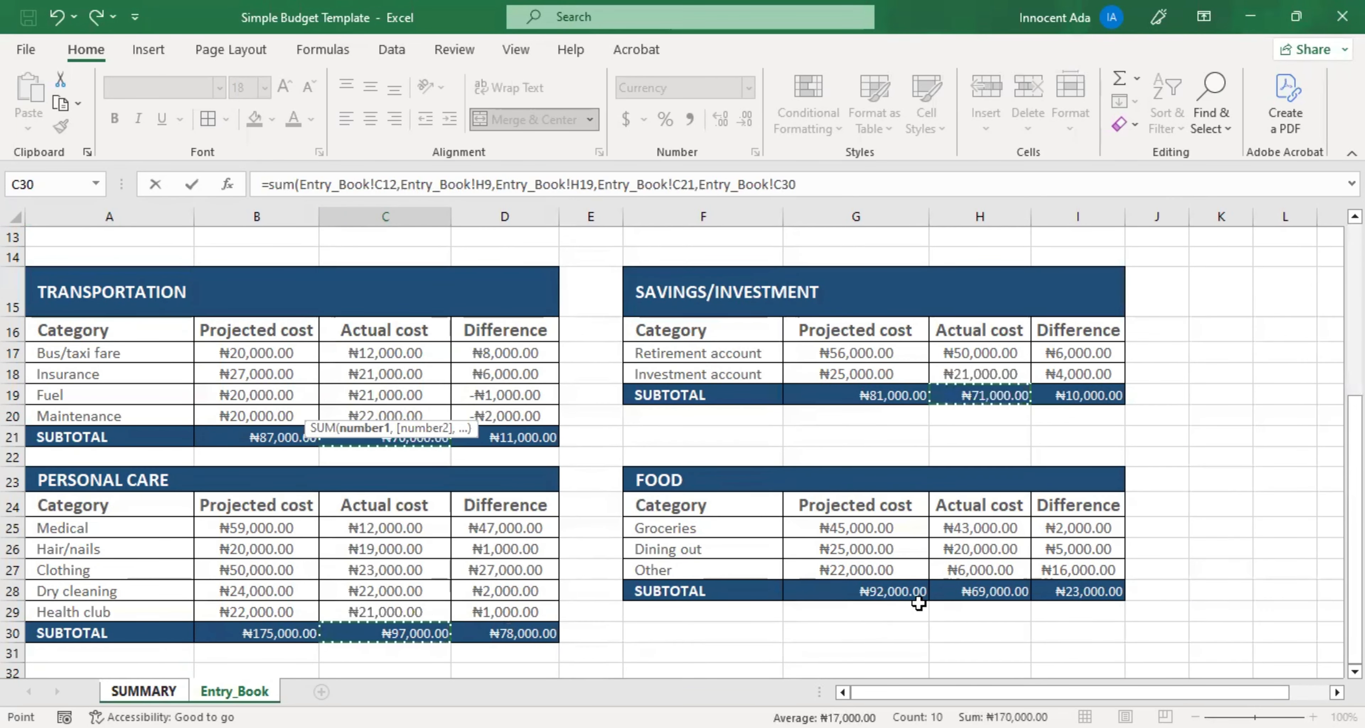
text(,)
click(935, 592)
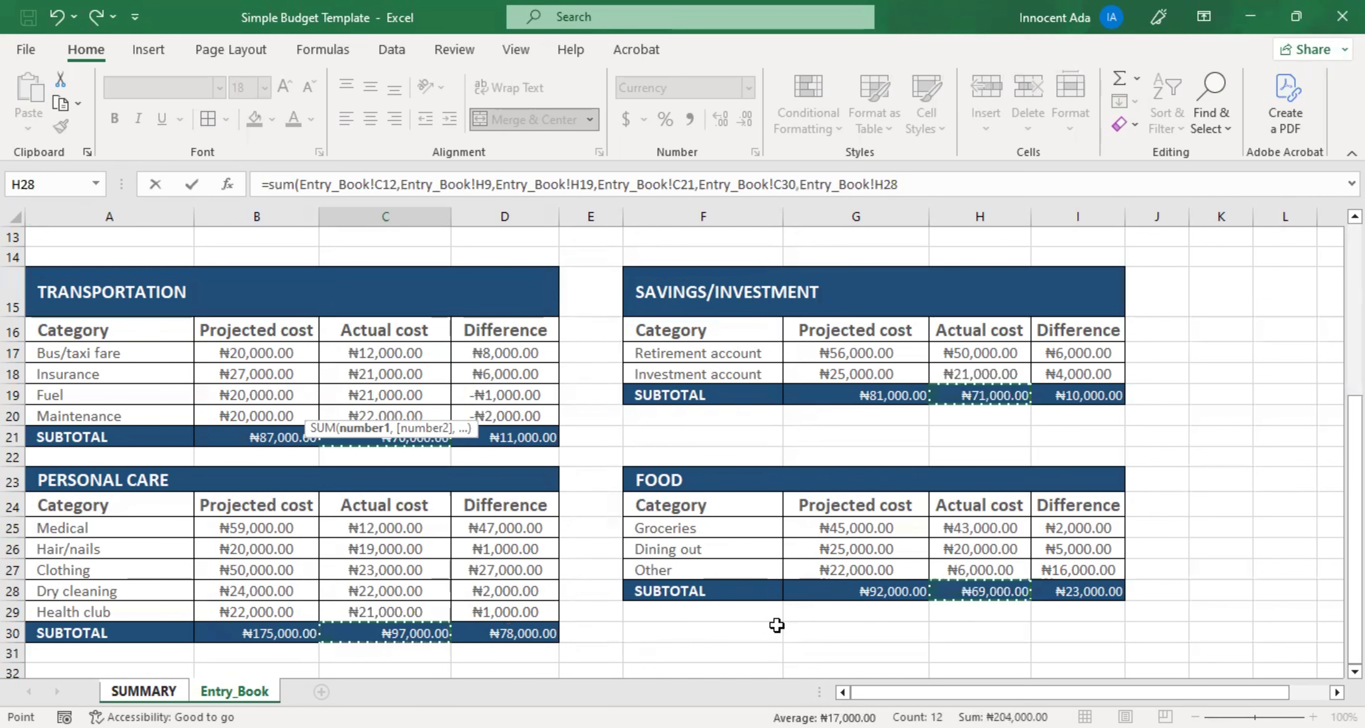
key(Return)
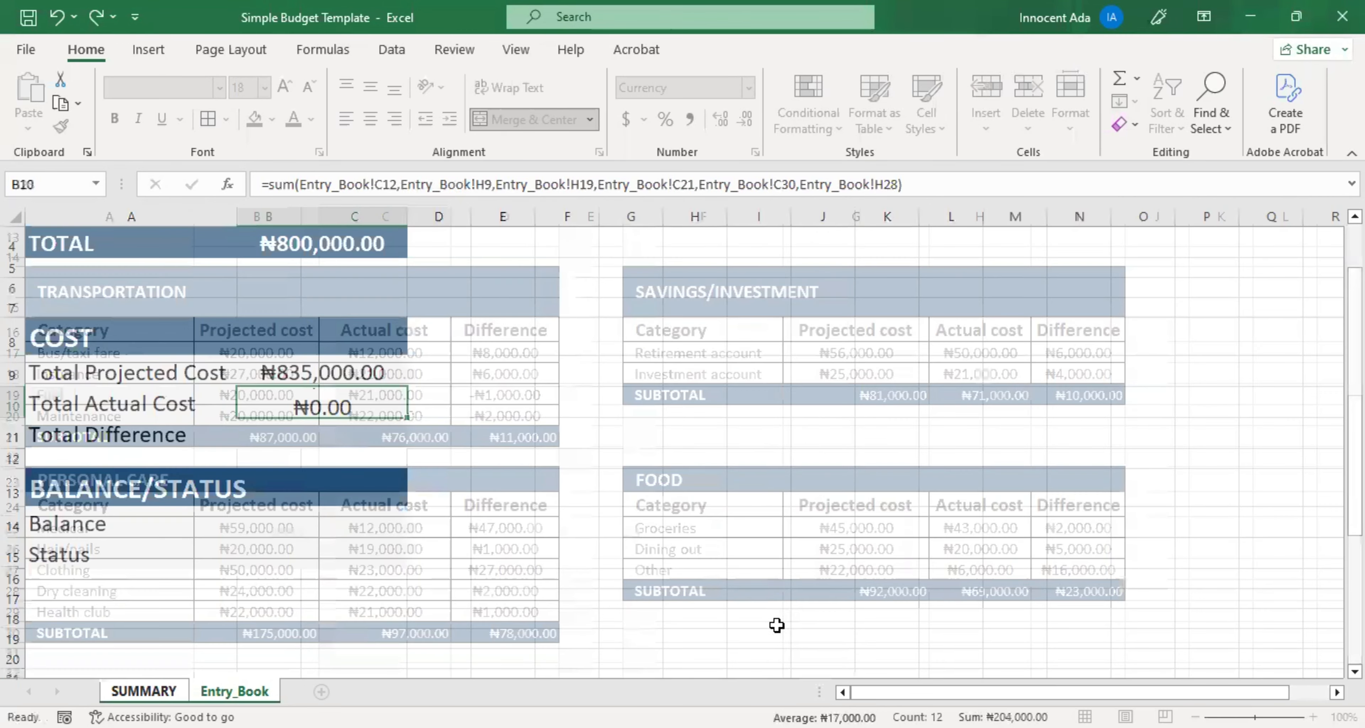
click(339, 402)
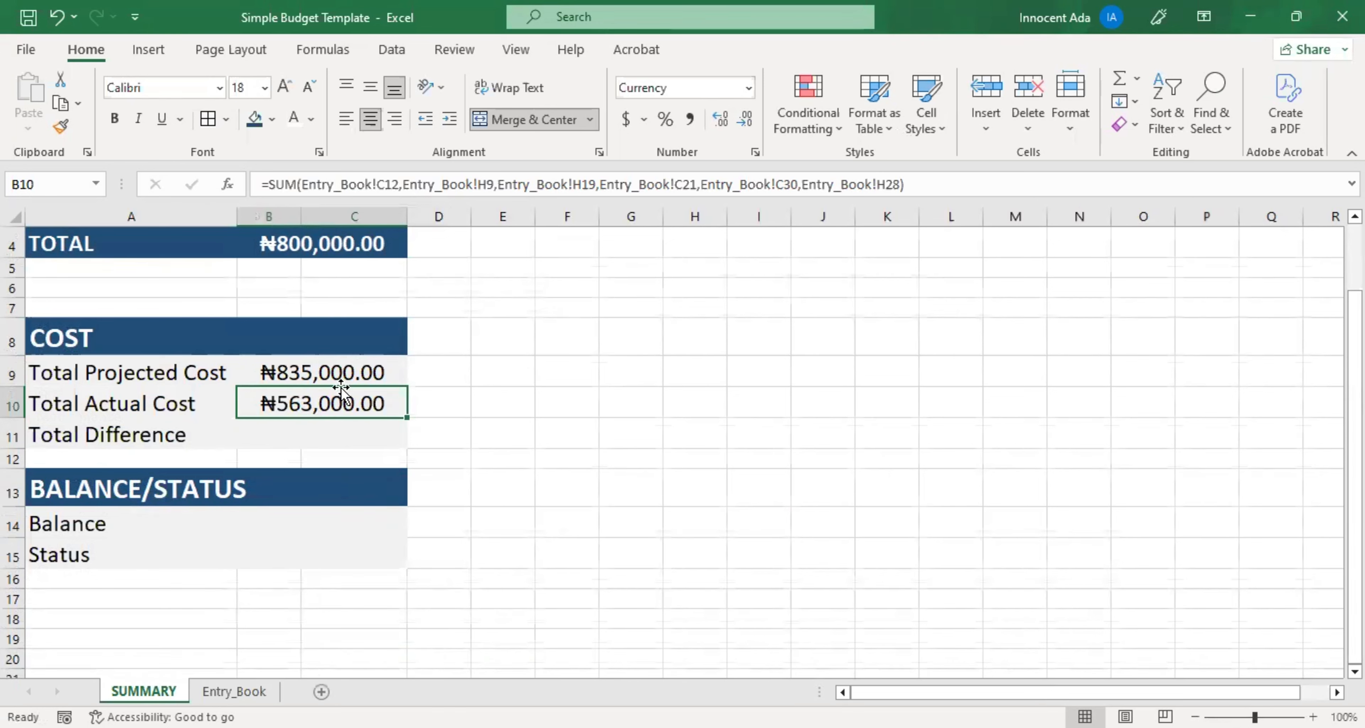
Sum the Entry_Book difference subtotals D12, I9, I19, D21, D30 and I28 as Total Difference in B11, and review the cost cells.
click(318, 433)
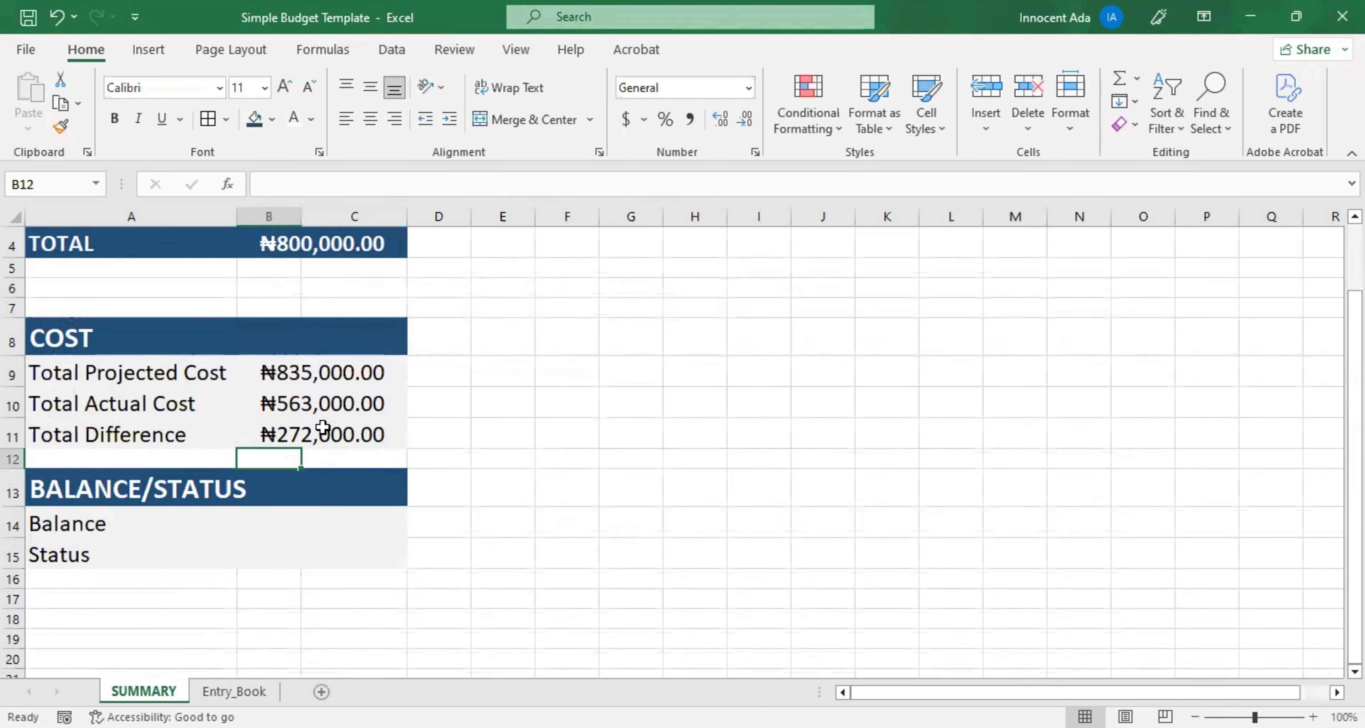
click(307, 380)
click(314, 412)
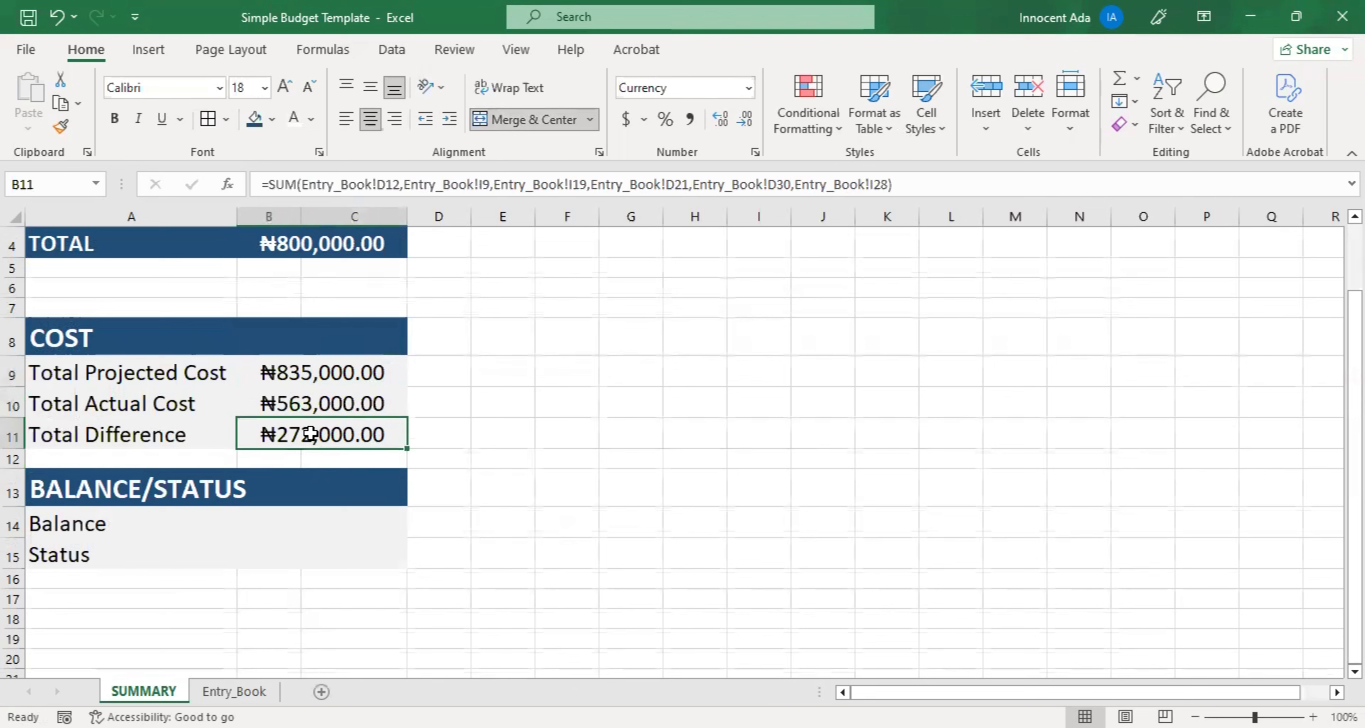
click(310, 373)
click(306, 404)
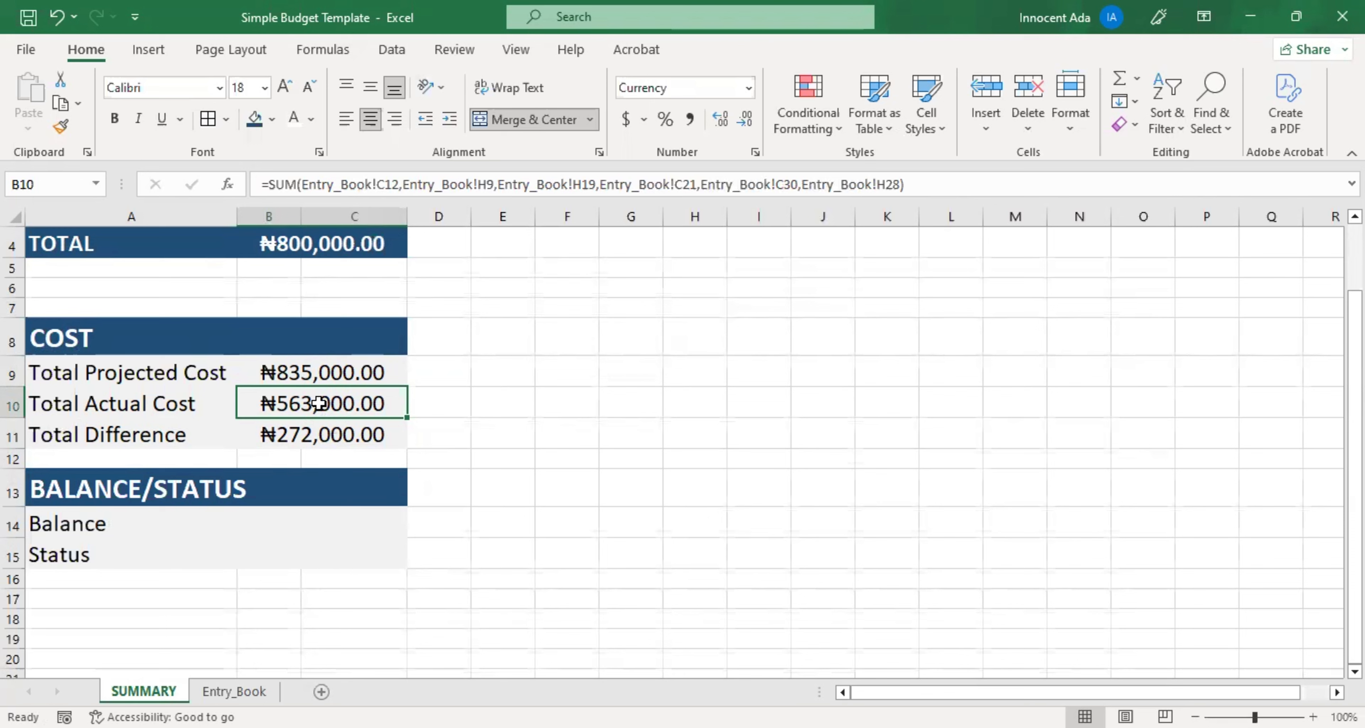
click(314, 435)
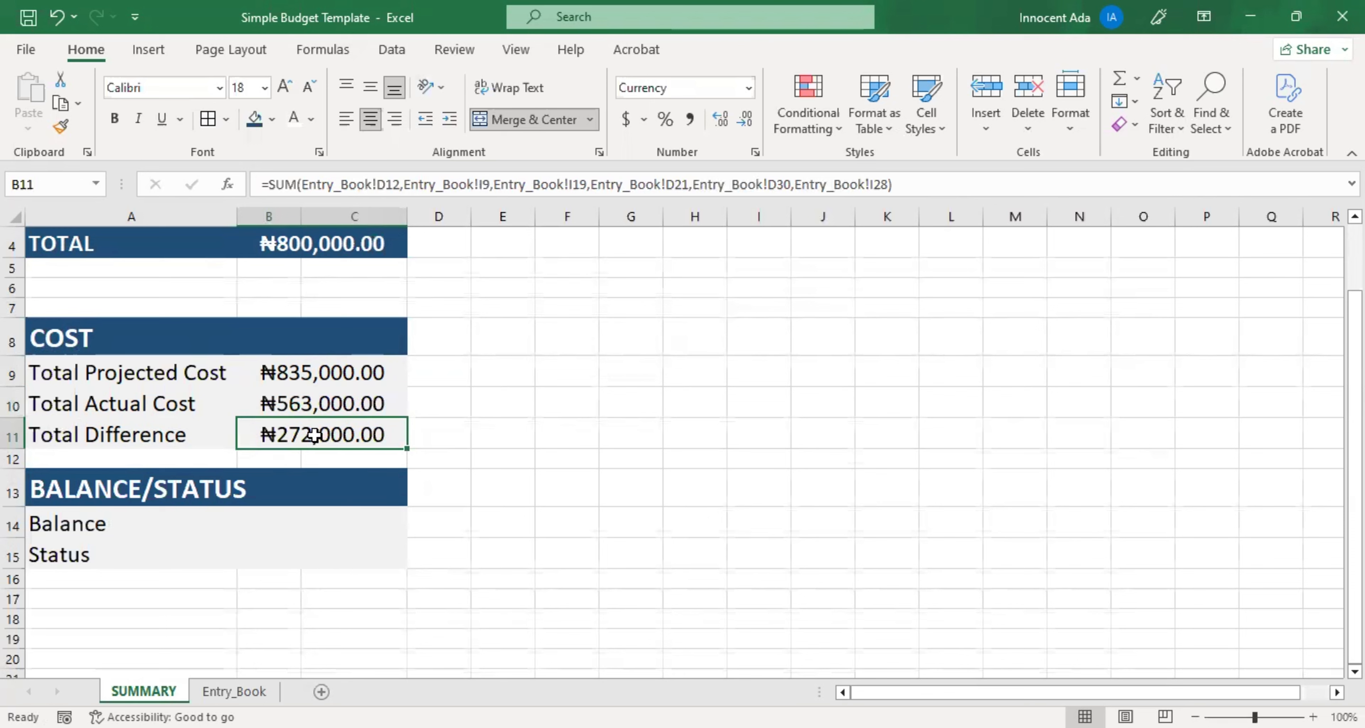
Replace the Total Difference formula in B11 of SUMMARY with Total Projected Cost minus Total Actual Cost, =B9-B10.
key(Delete)
text(=)
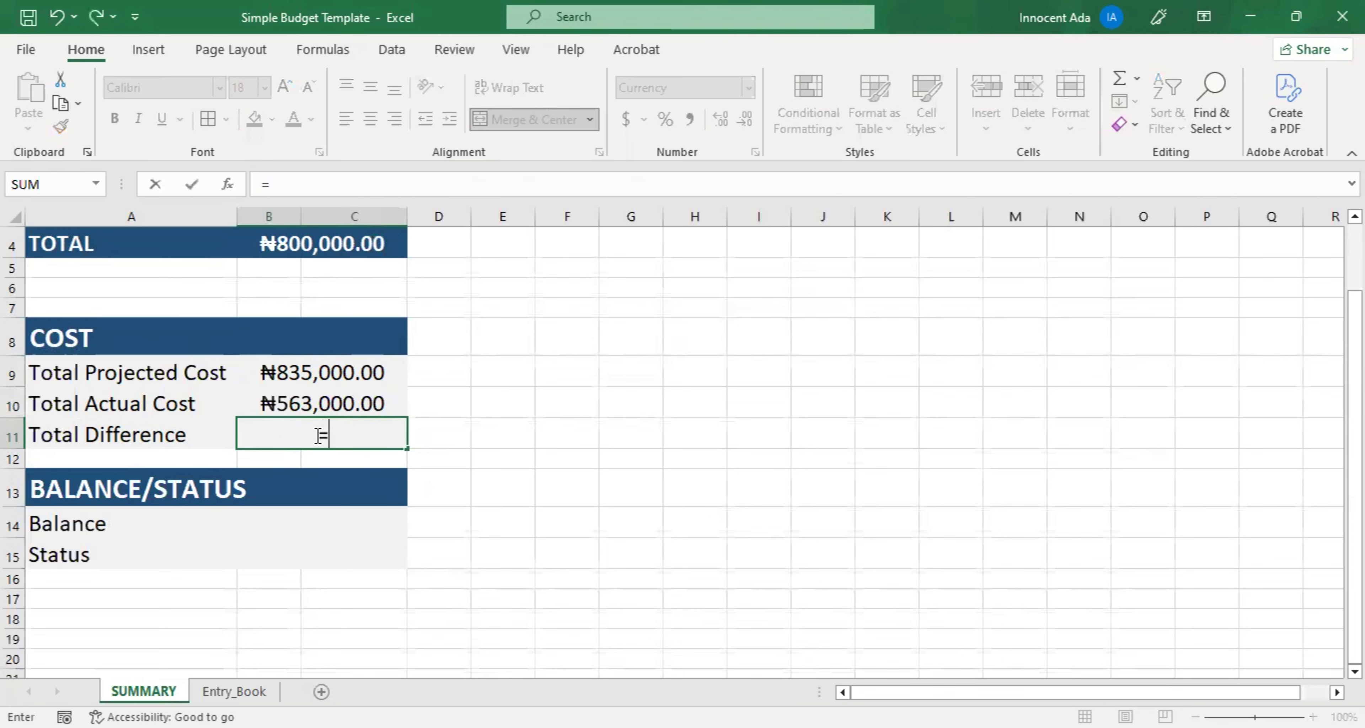
click(329, 372)
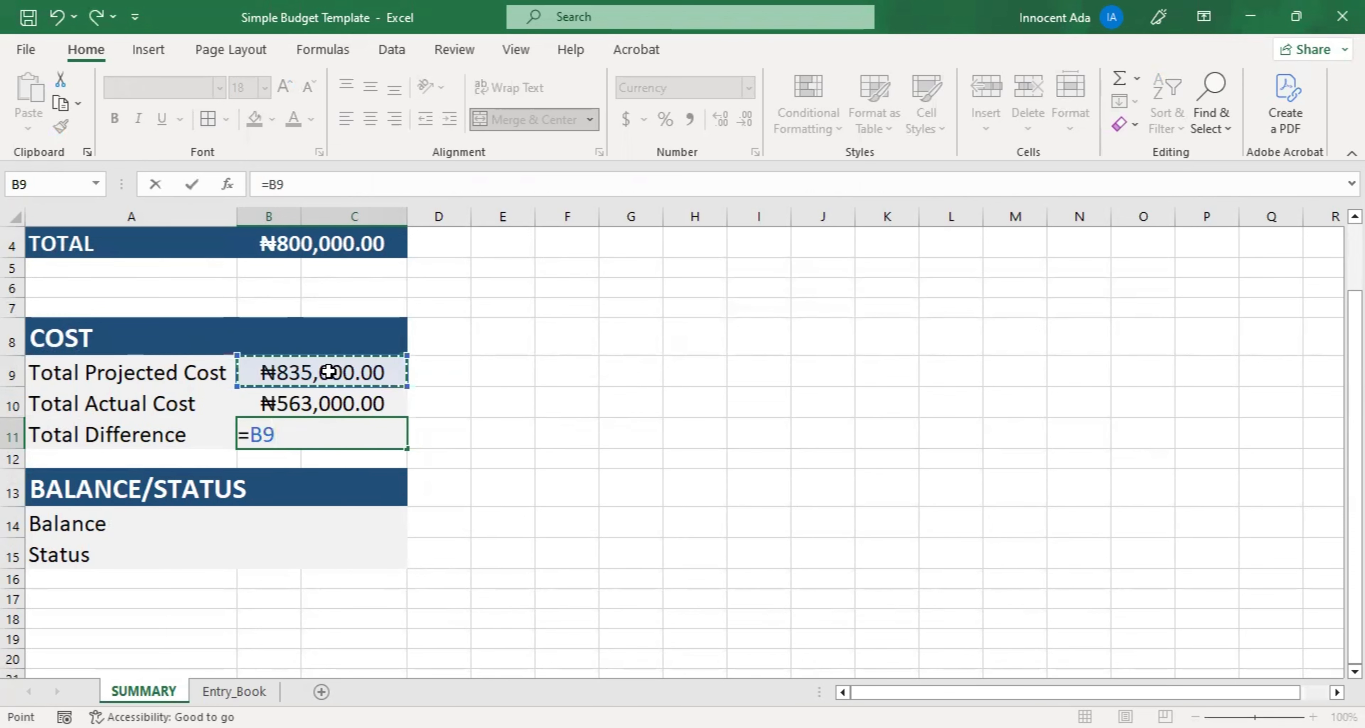
text(-)
click(323, 400)
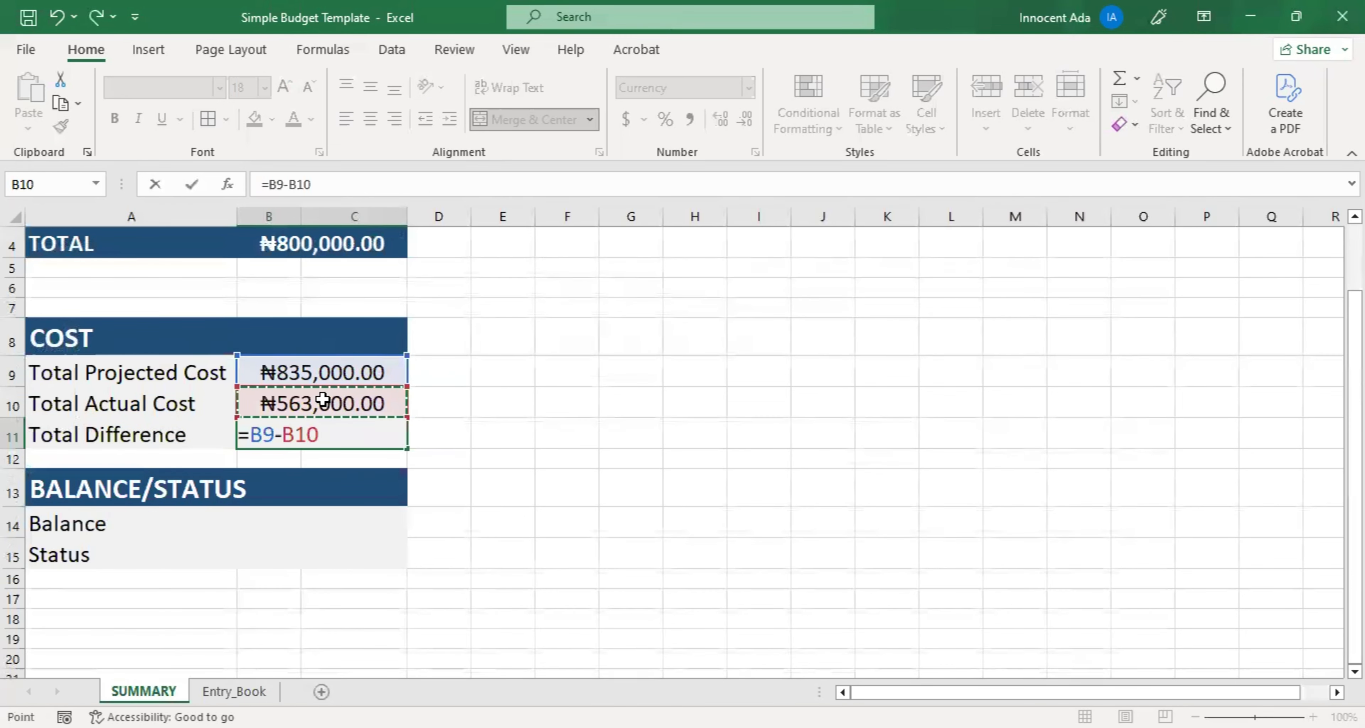
key(Return)
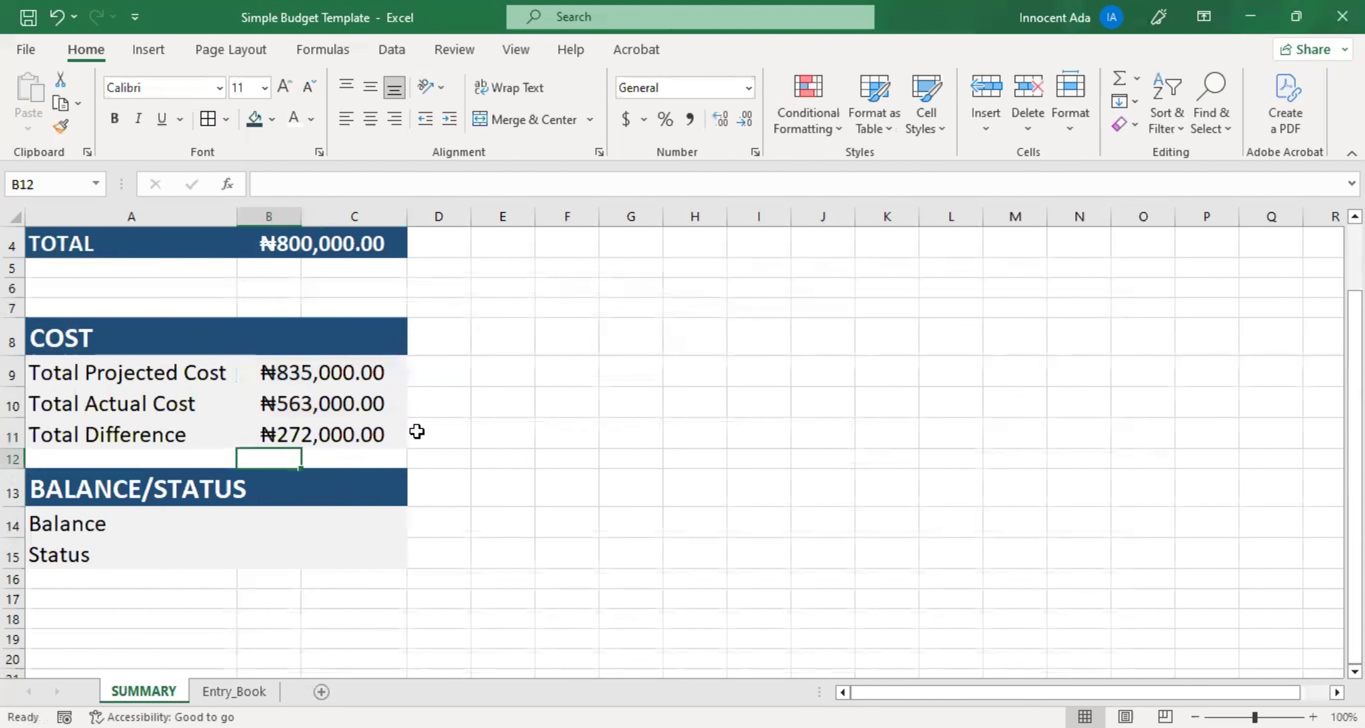
click(366, 437)
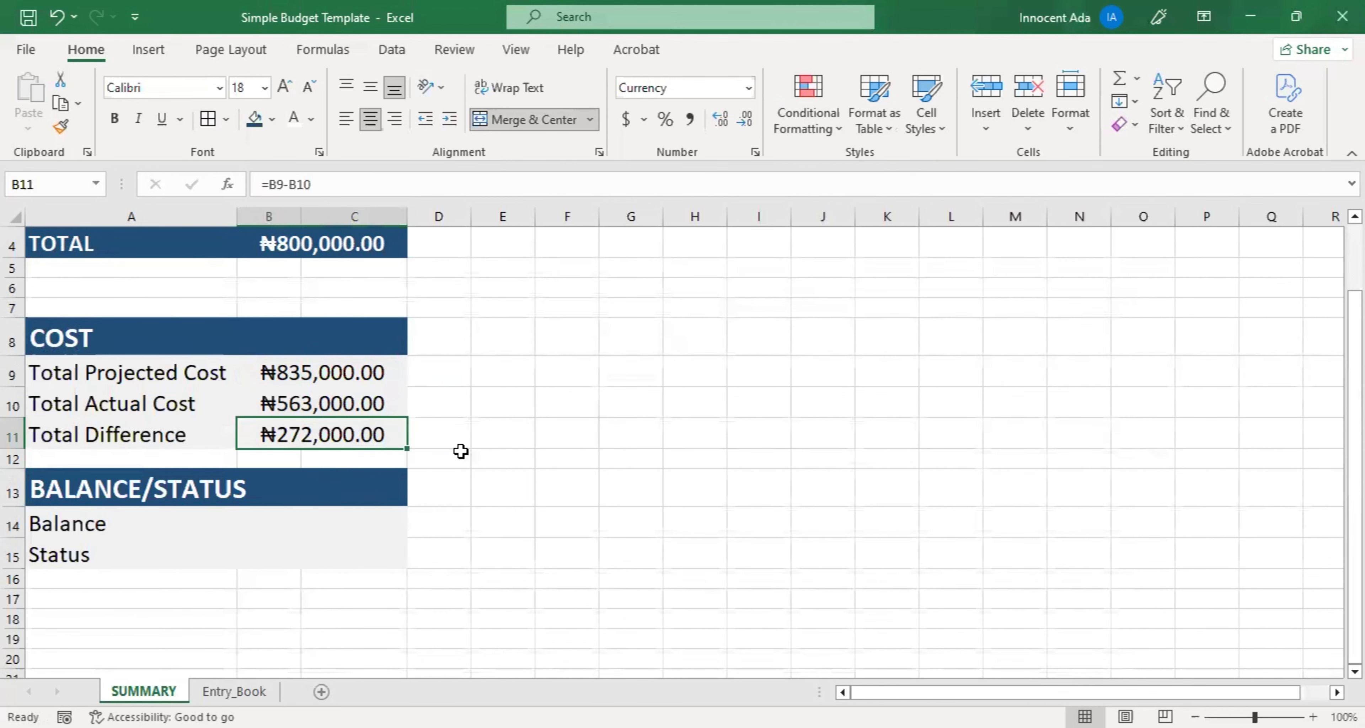
Calculate the Balance in B14 of SUMMARY as the income TOTAL minus Total Actual Cost, =B4-B10.
scroll(459, 448, up, 1)
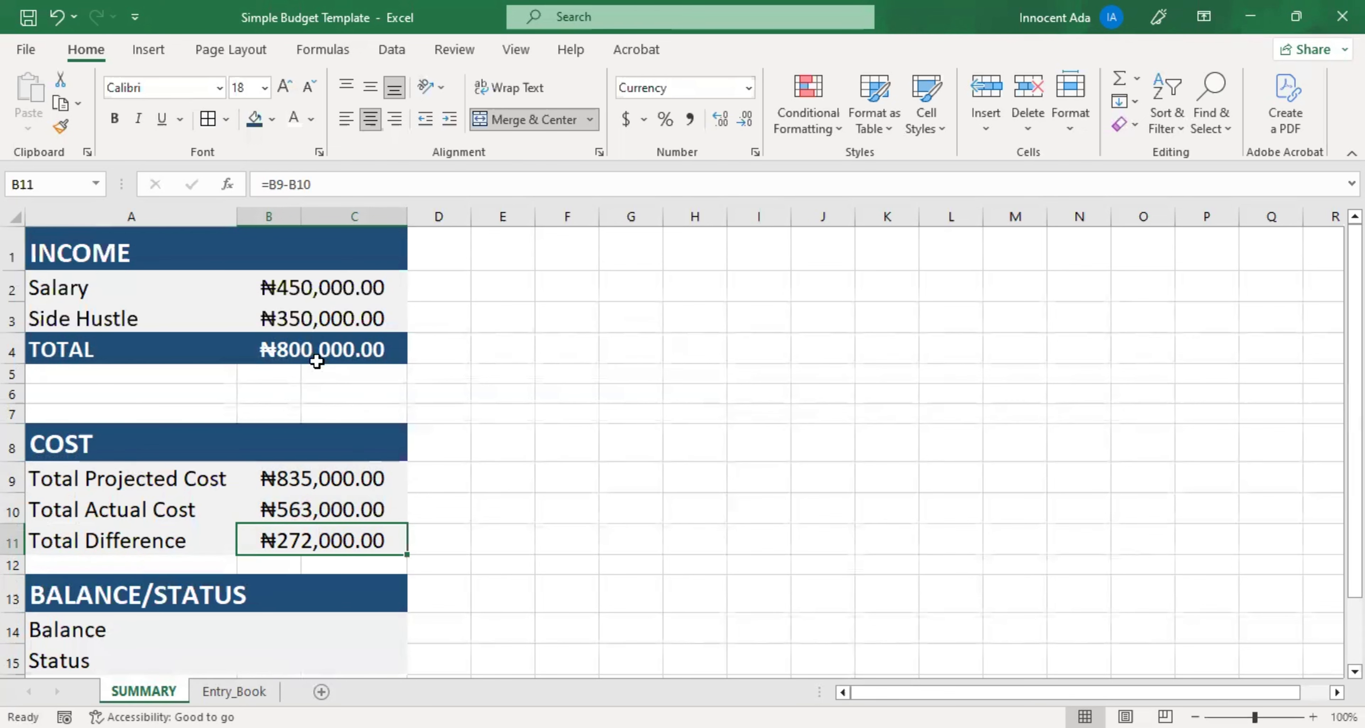
scroll(355, 411, down, 1)
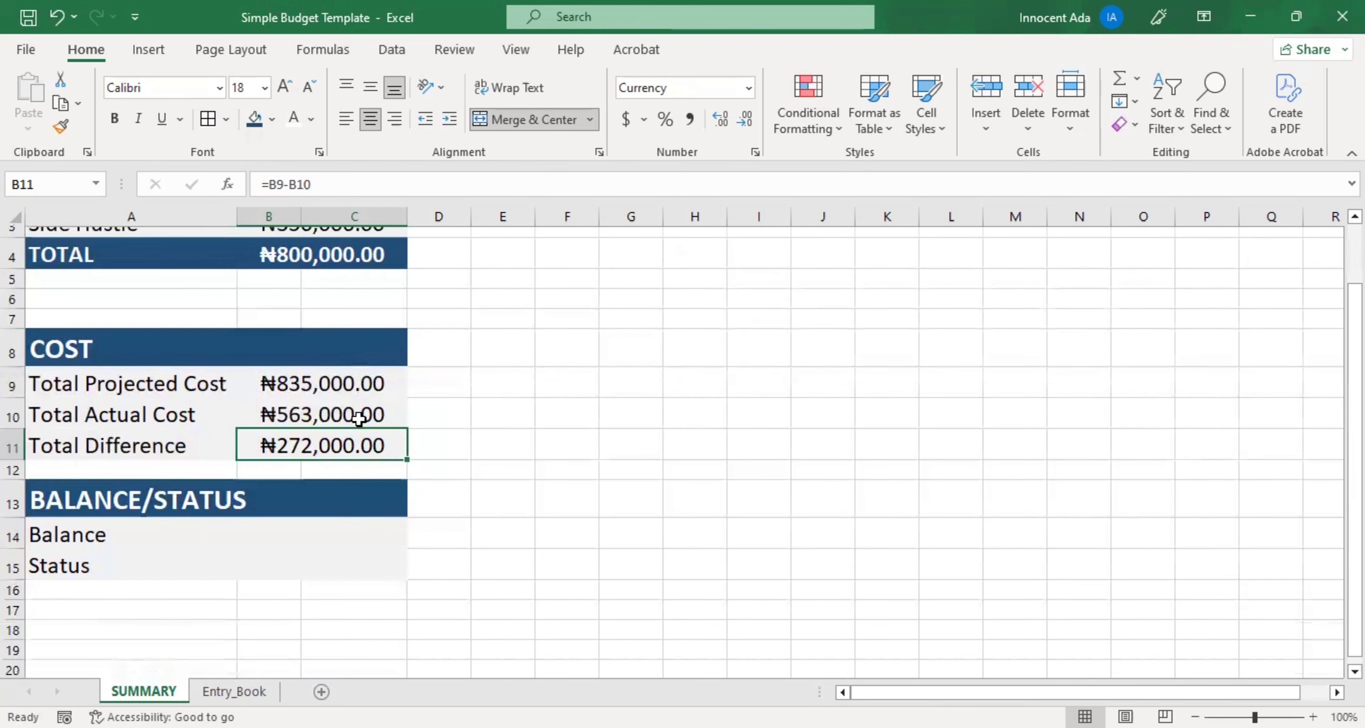
click(331, 524)
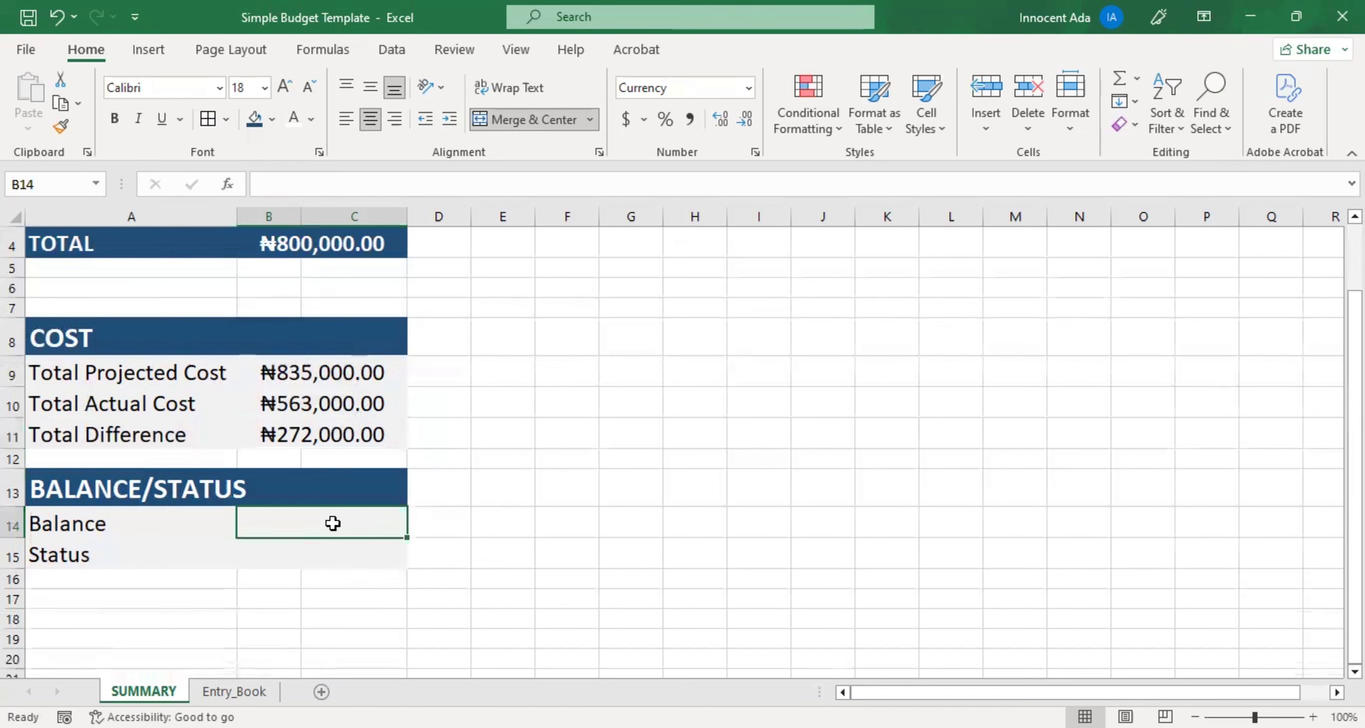
text(=)
scroll(334, 524, up, 1)
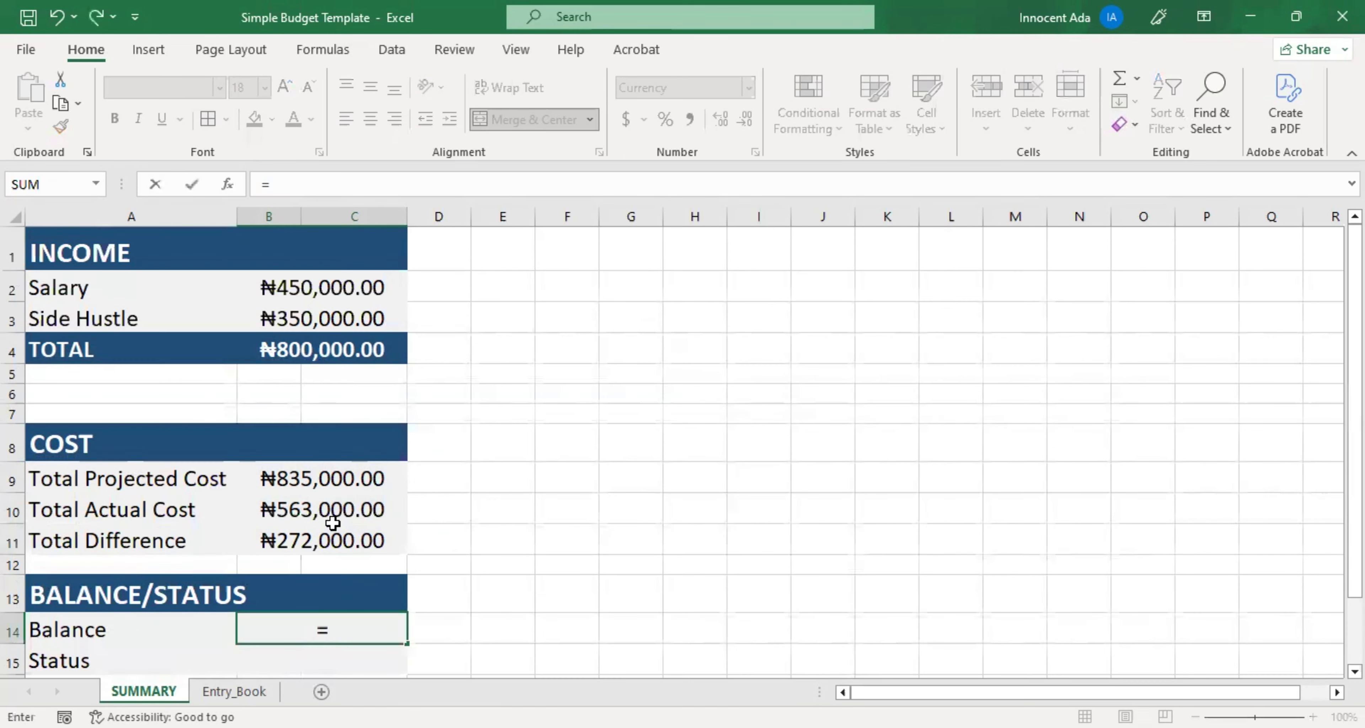
click(308, 355)
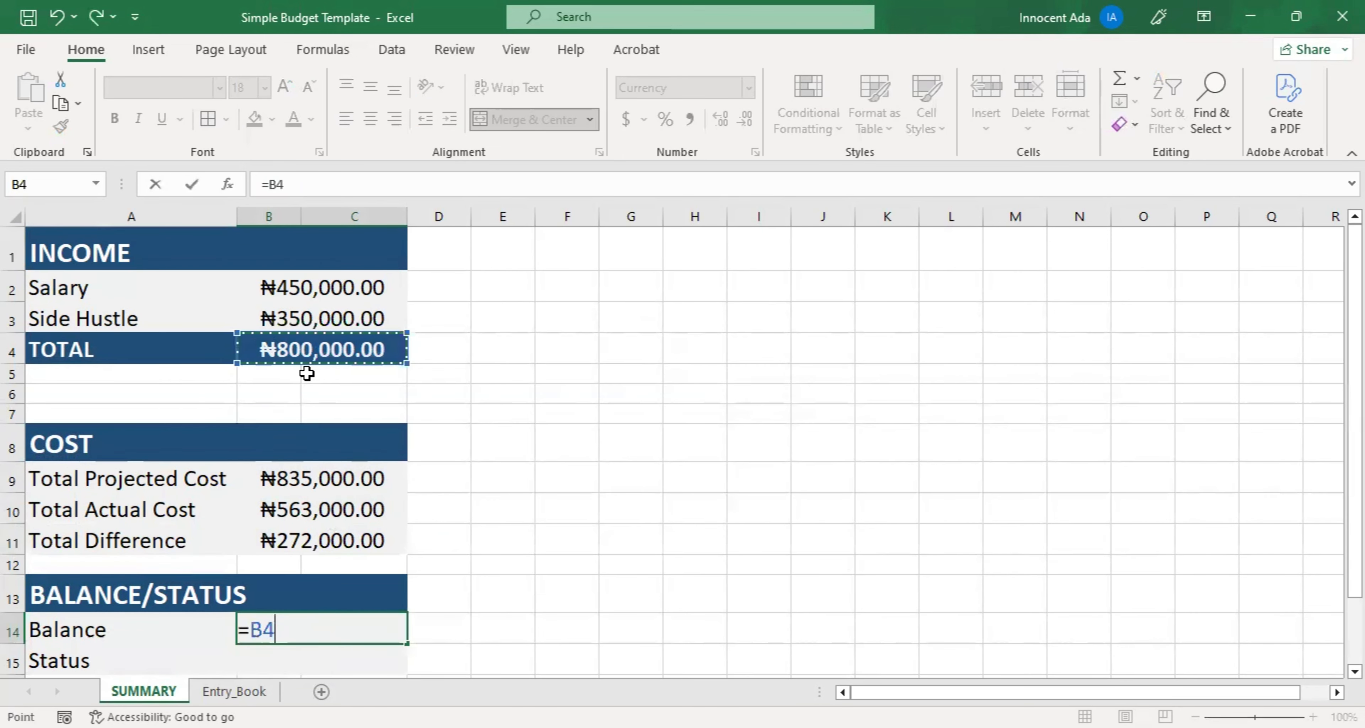
text(-)
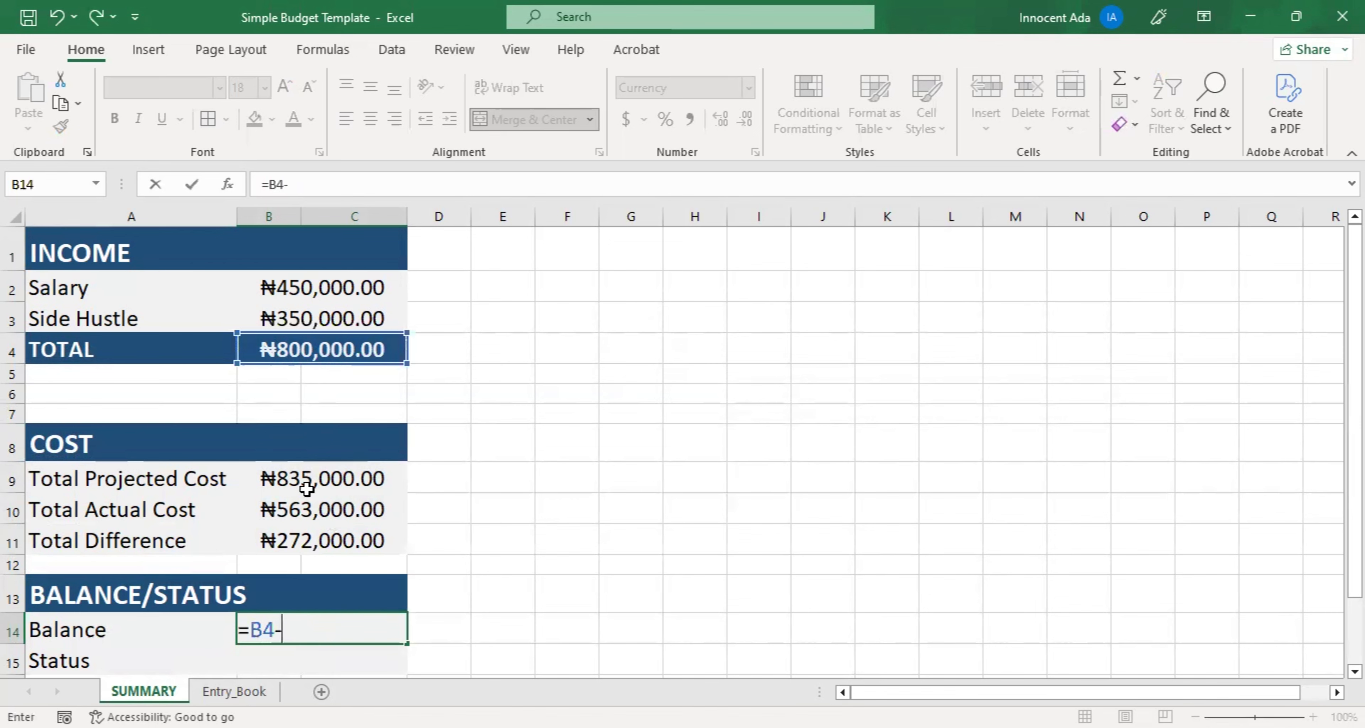
click(298, 510)
key(Return)
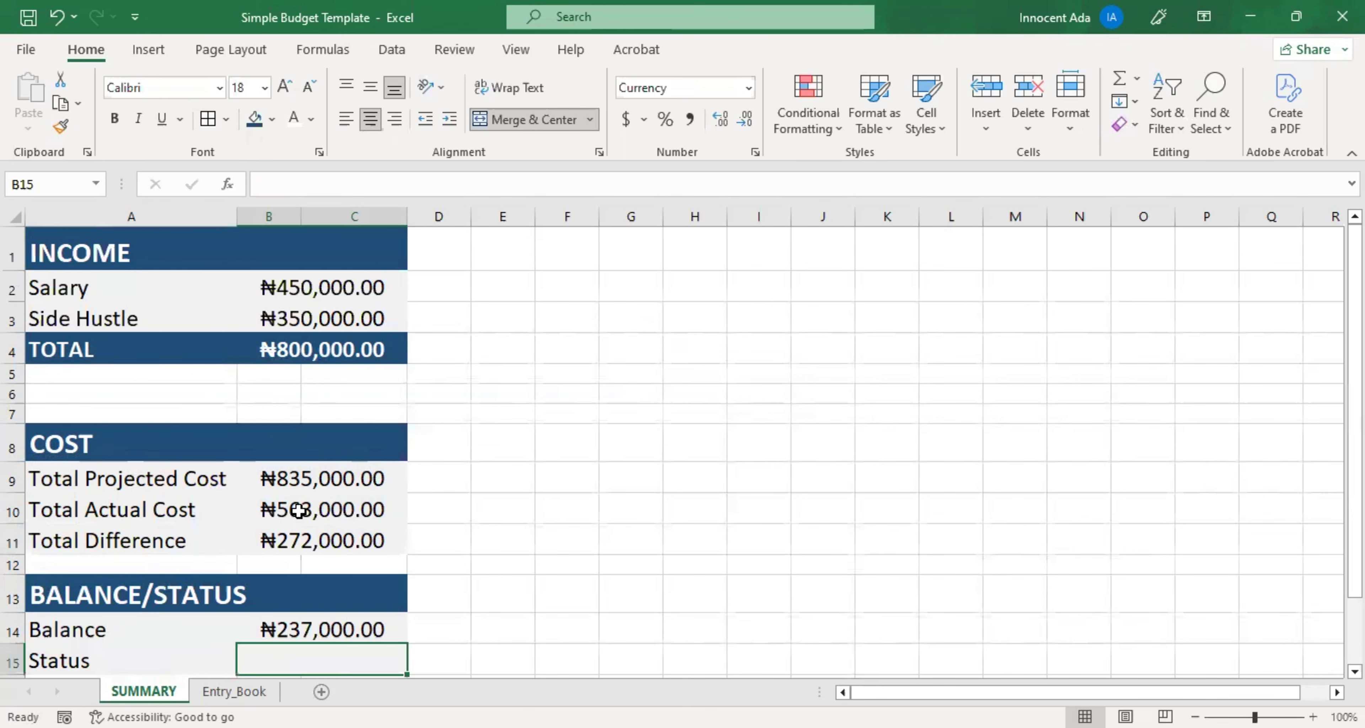
Start an IF formula for Status in B15 of SUMMARY that tests whether Total Actual Cost is below Total Projected Cost, B10<B9.
scroll(335, 567, down, 1)
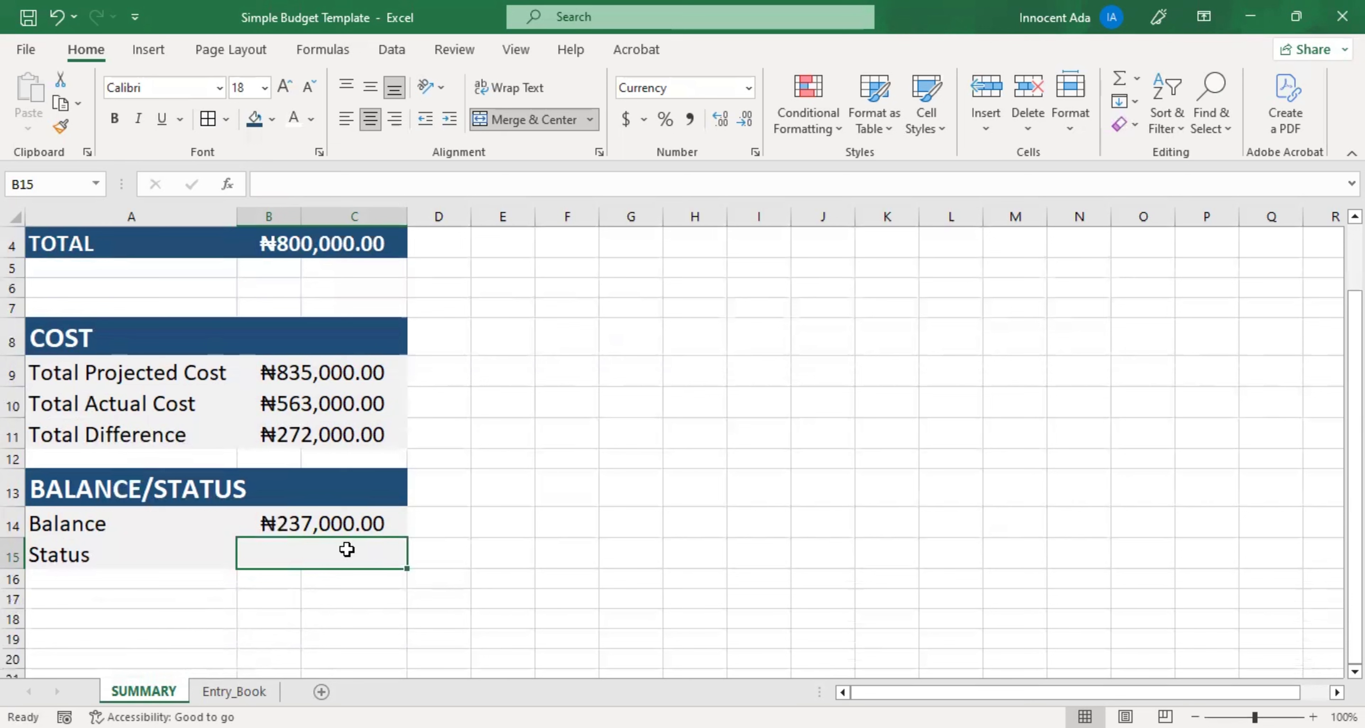
text(=if()
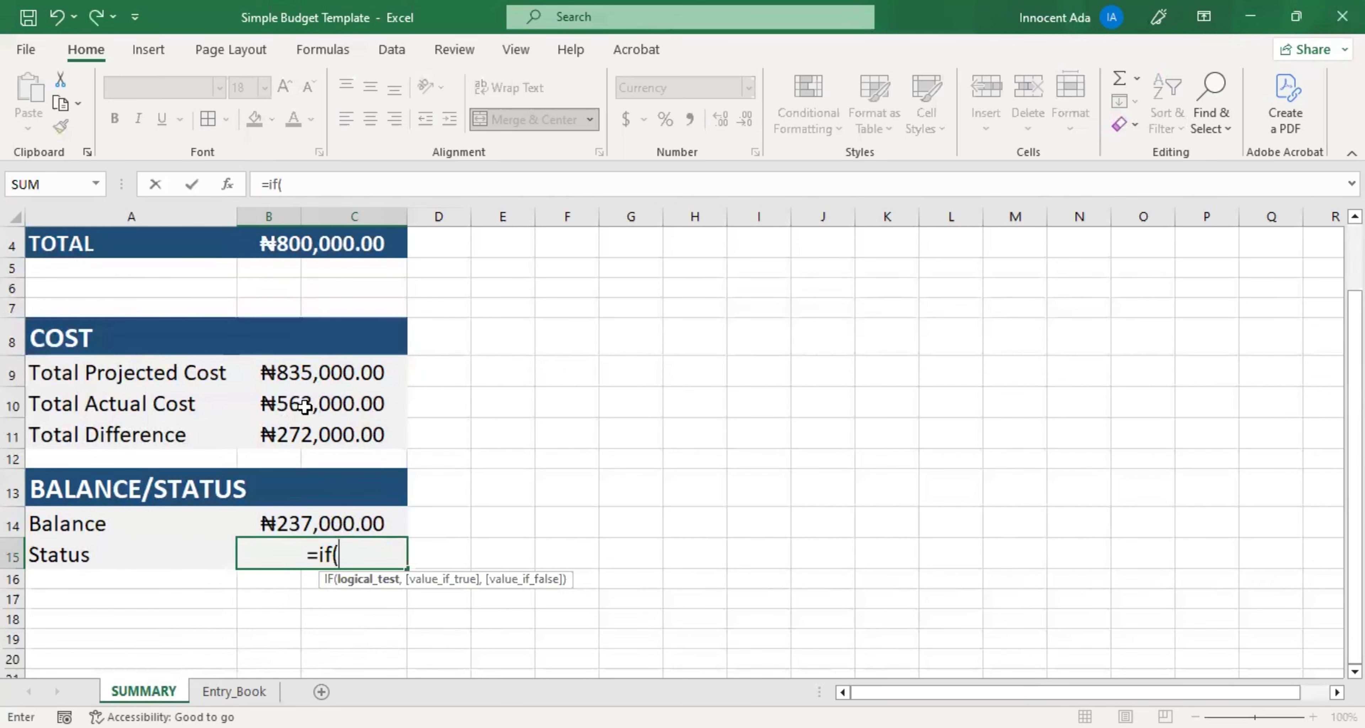
click(308, 408)
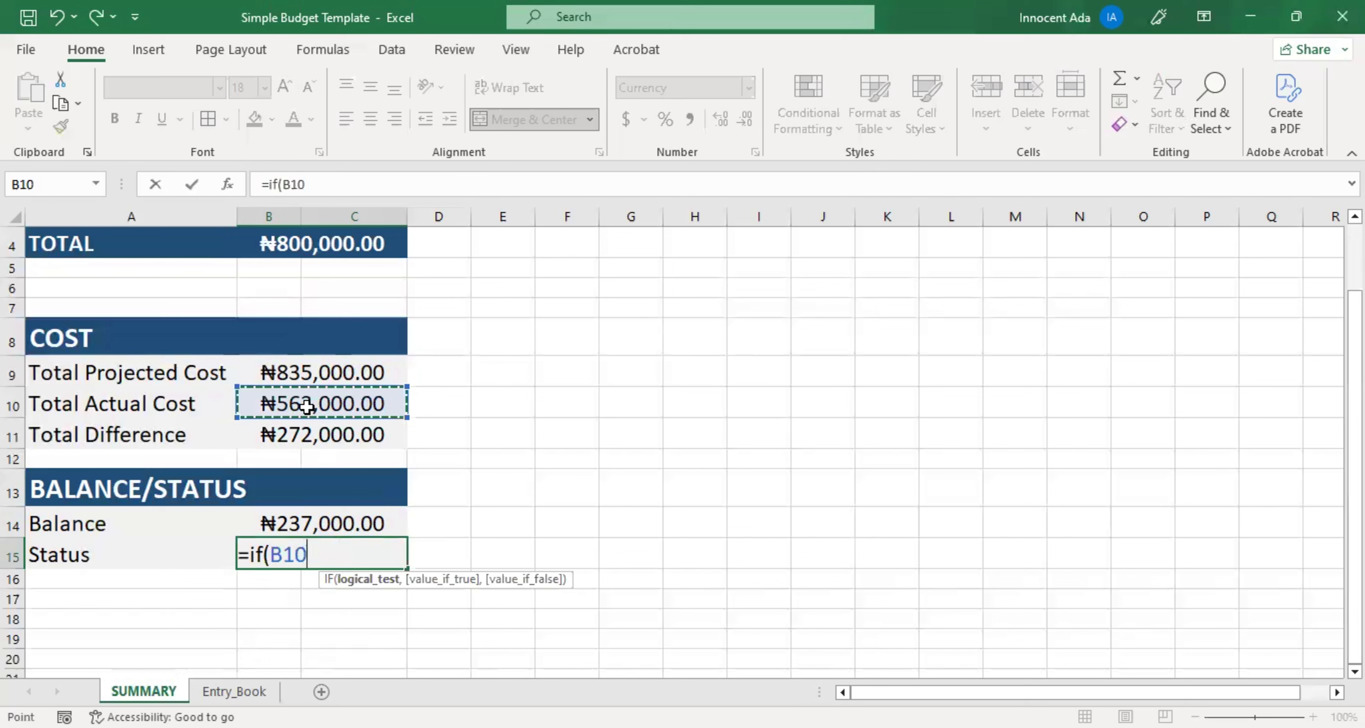
text(<)
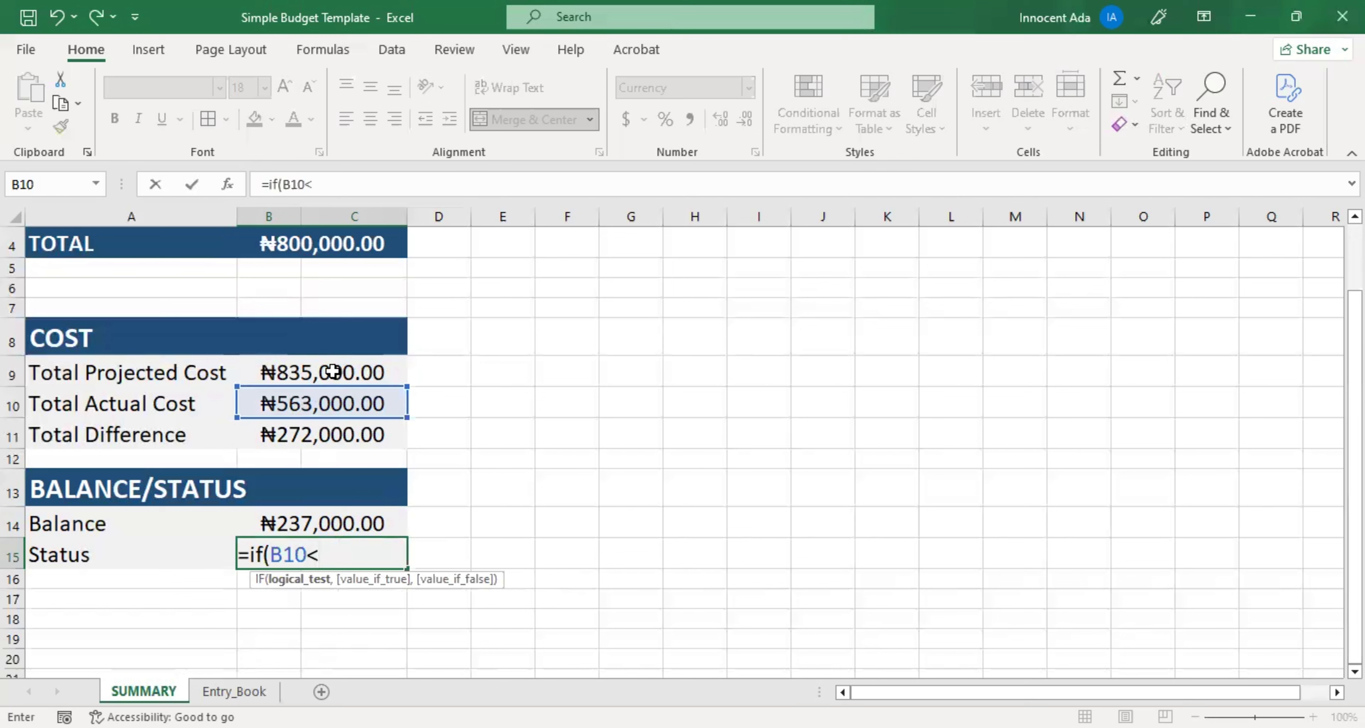
click(332, 372)
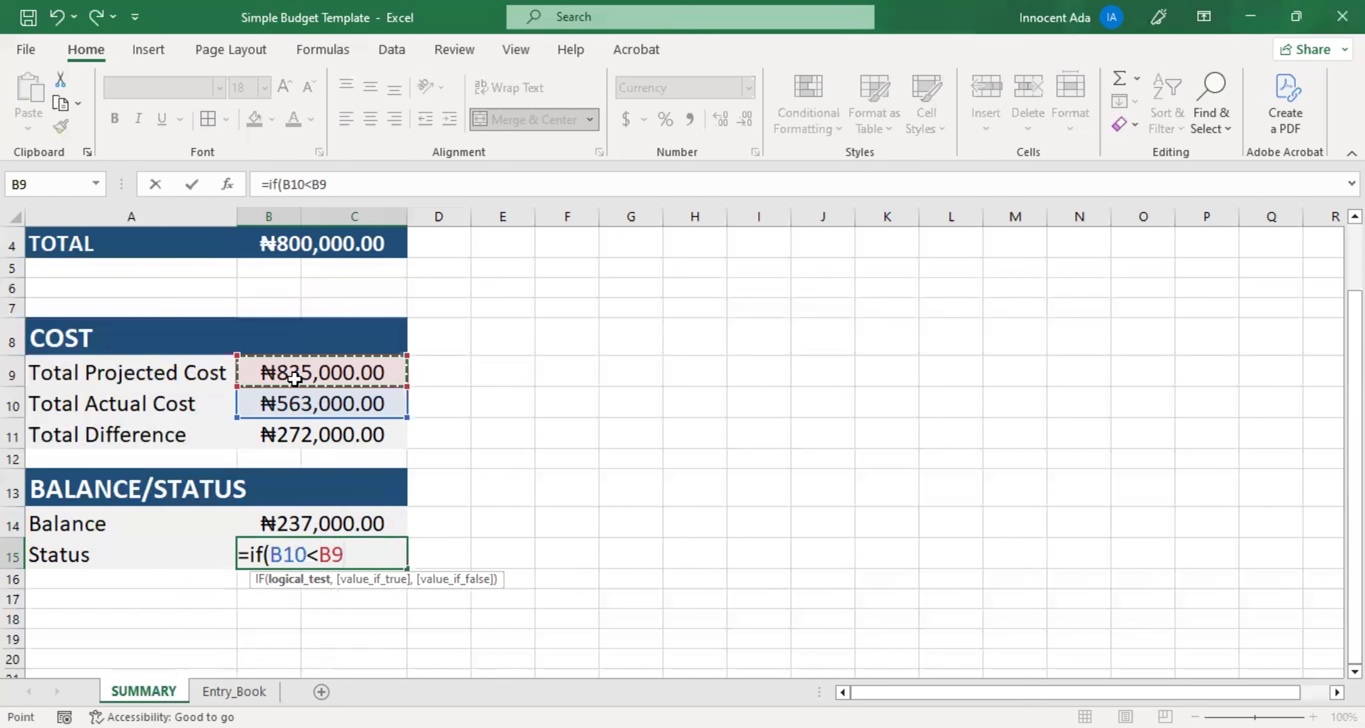
text(,)
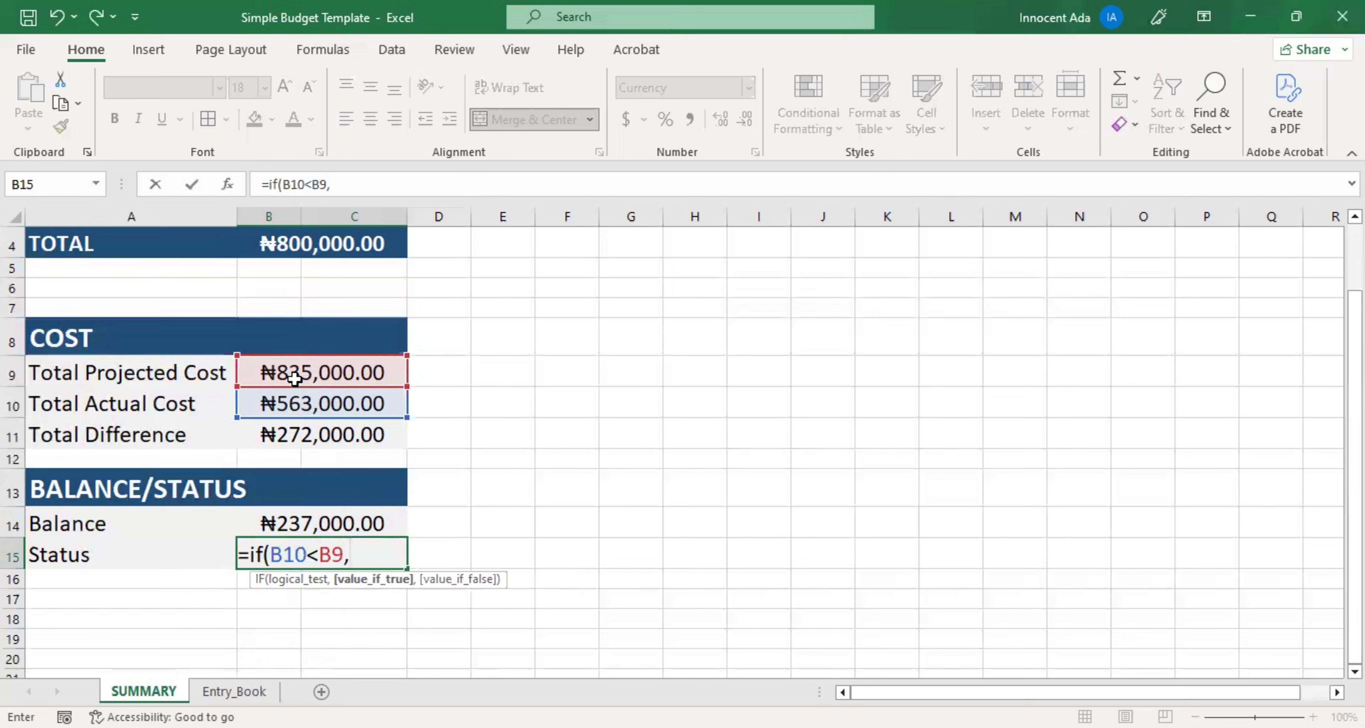
Complete the Status formula with "Still Under Budget" as the true result and "Over Spending" as the false result.
text("Still Under Budget)
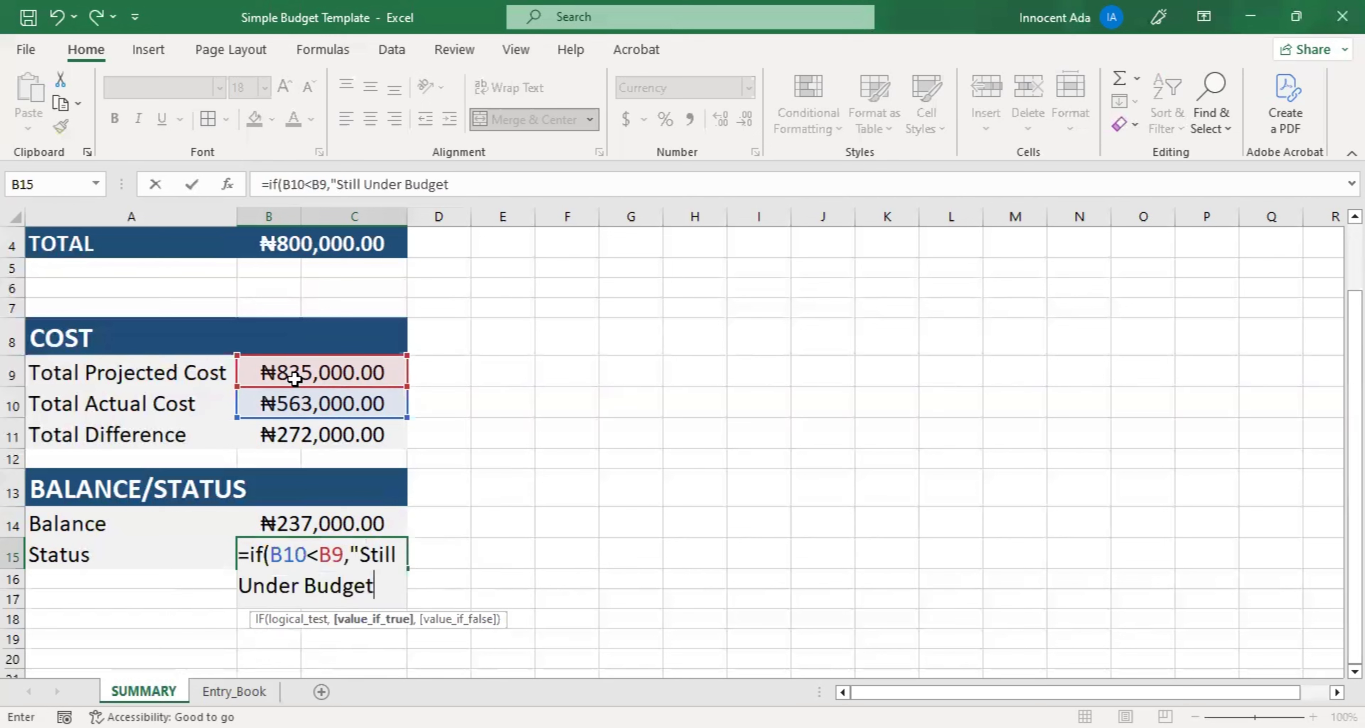
text(",)
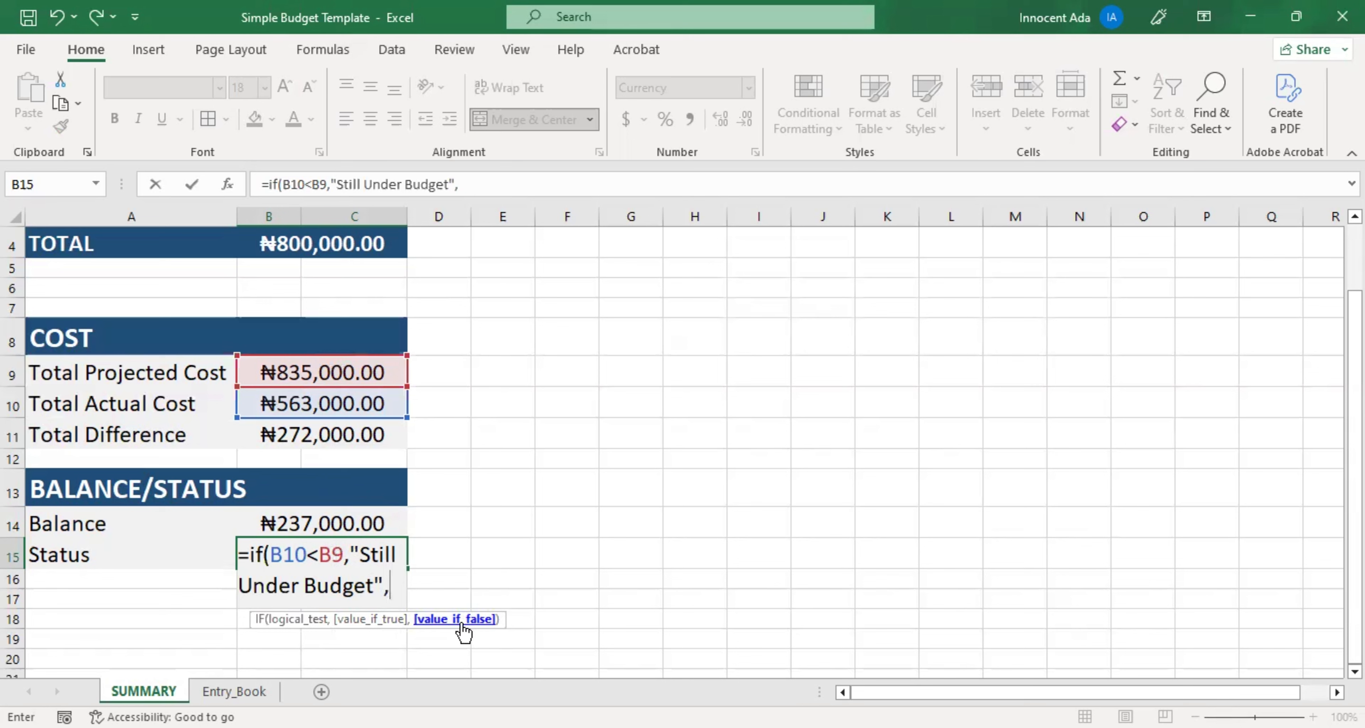
text("Over Spending")
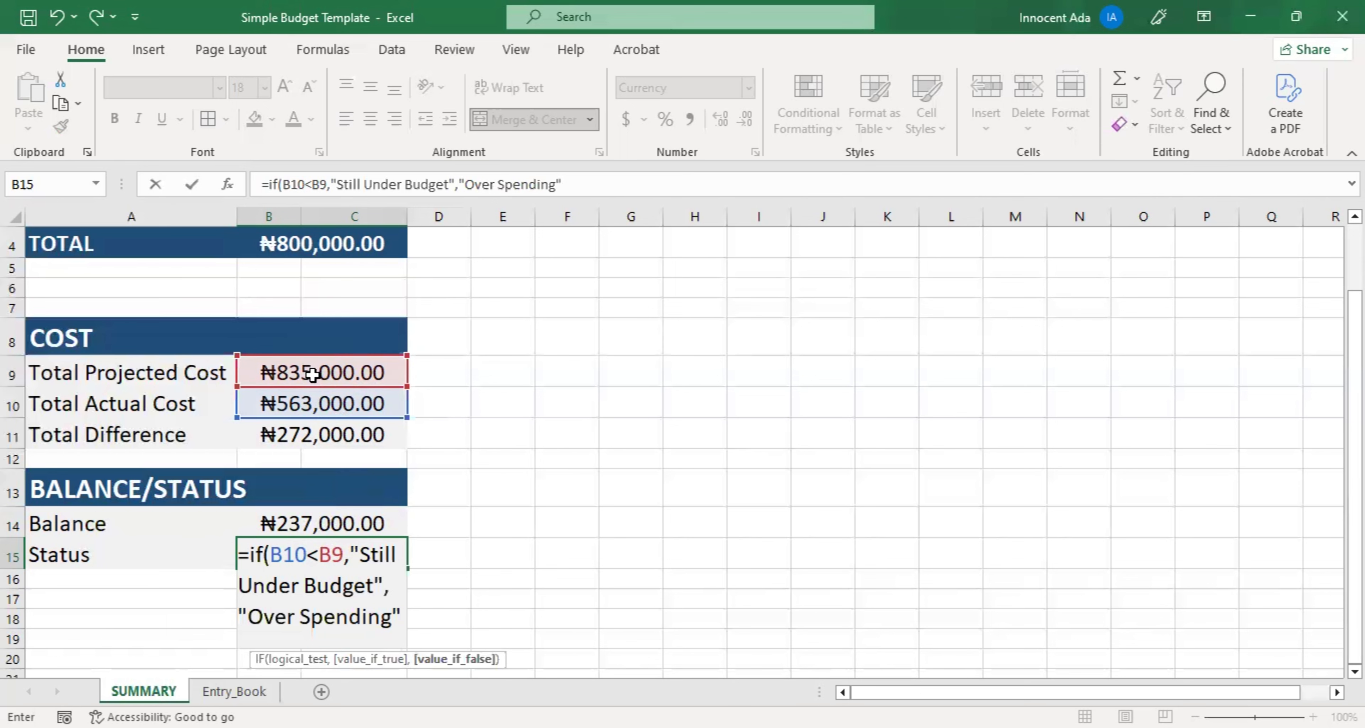
text())
key(Return)
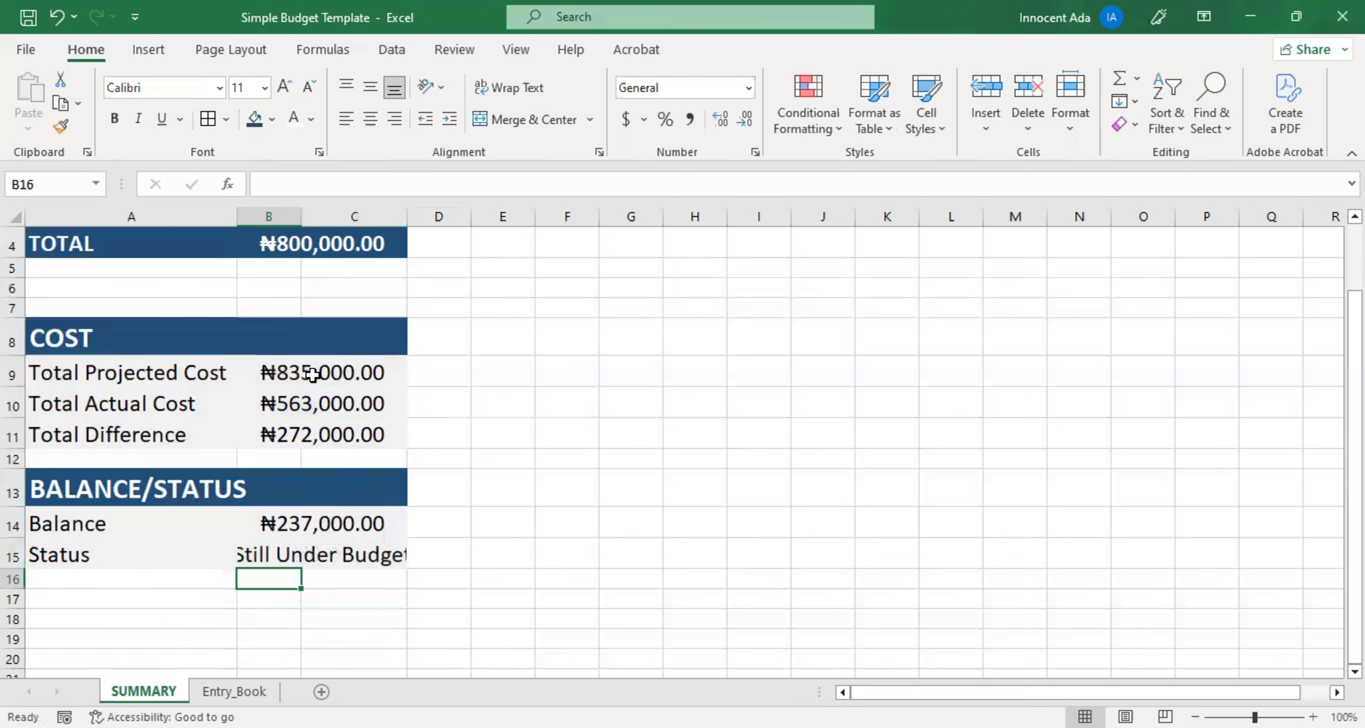
click(352, 559)
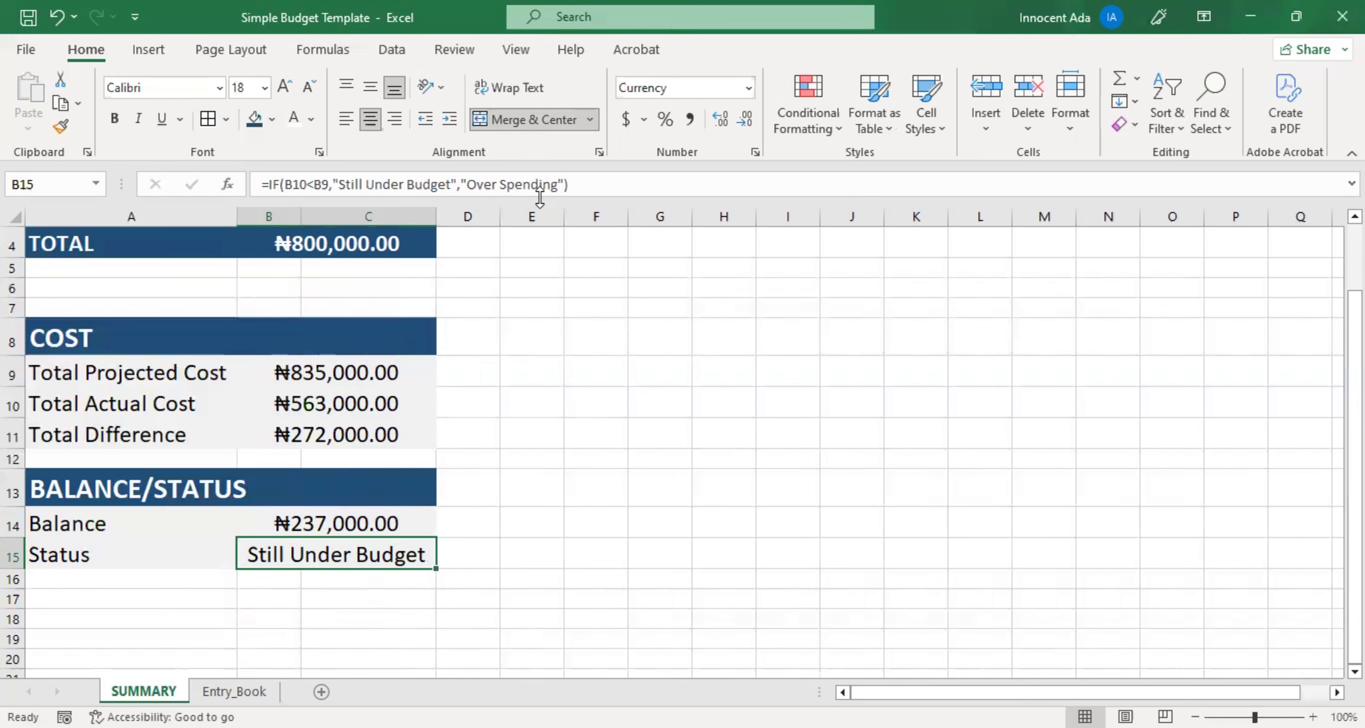
click(549, 186)
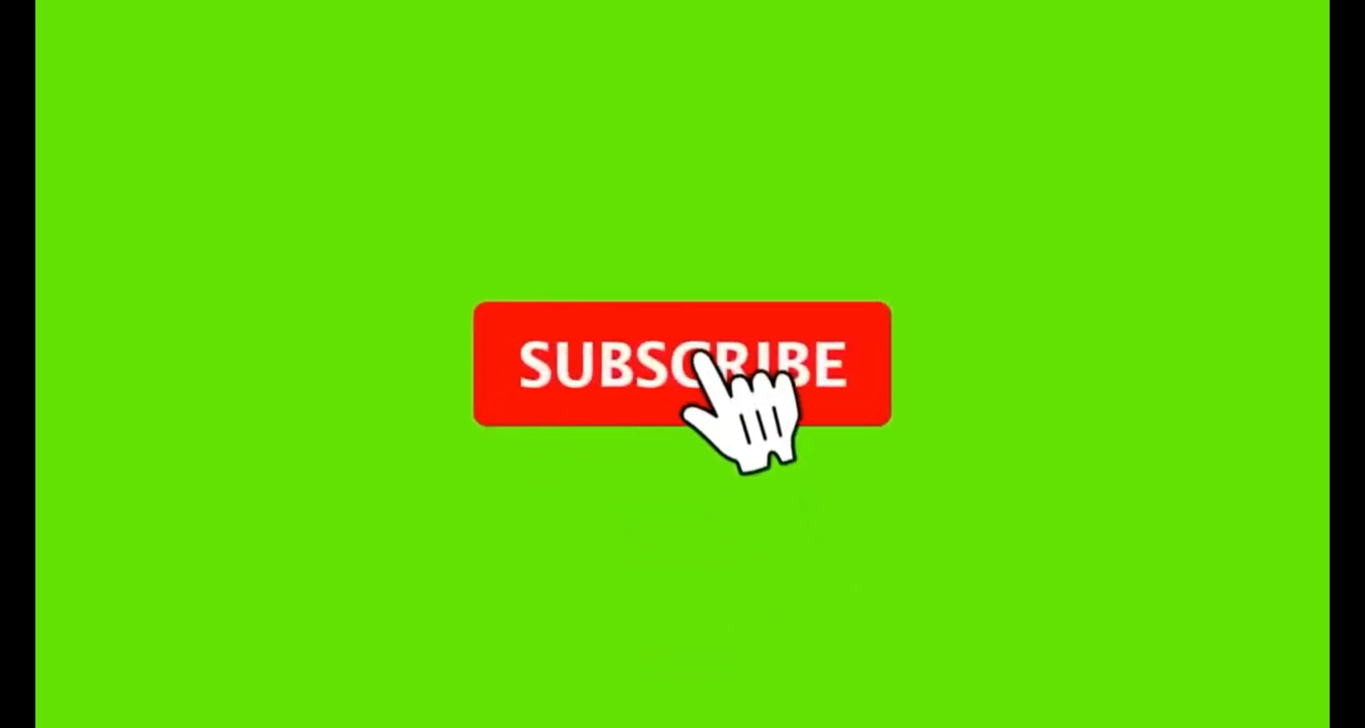